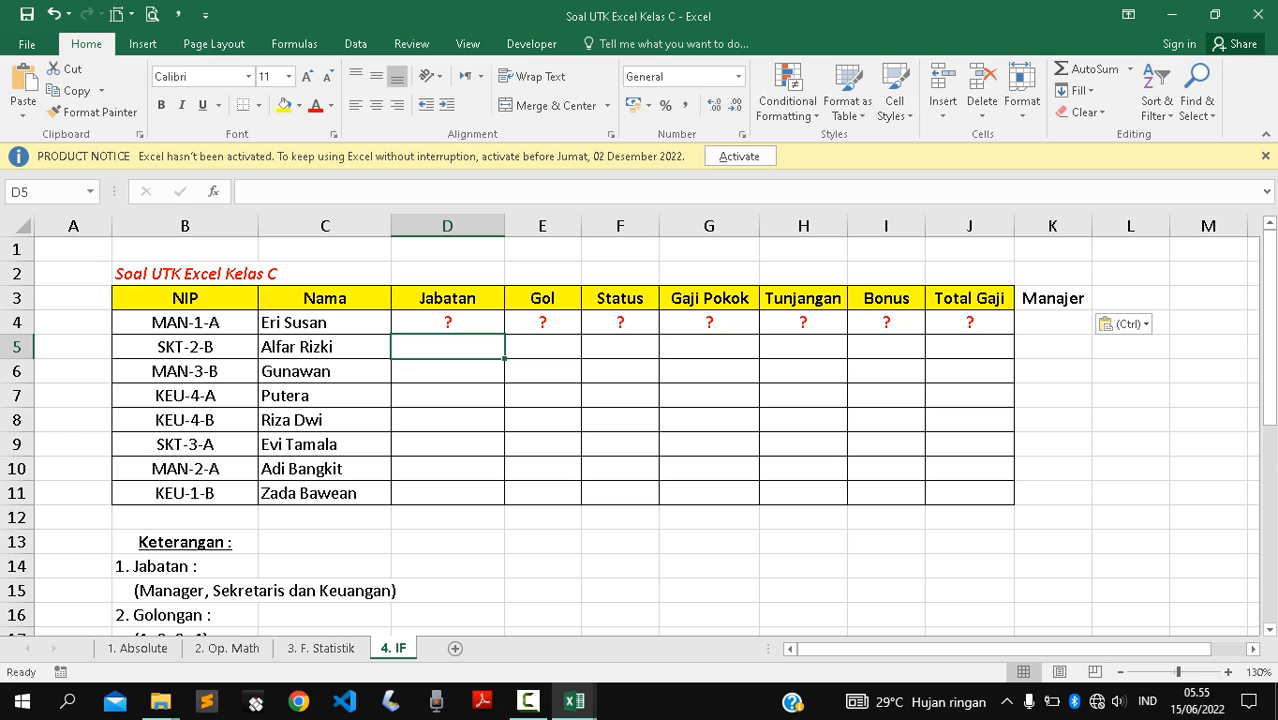
Examine the employee table's columns from NIP to Total Gaji, including the empty Jabatan to Total Gaji cells.
drag(447, 323, 969, 492)
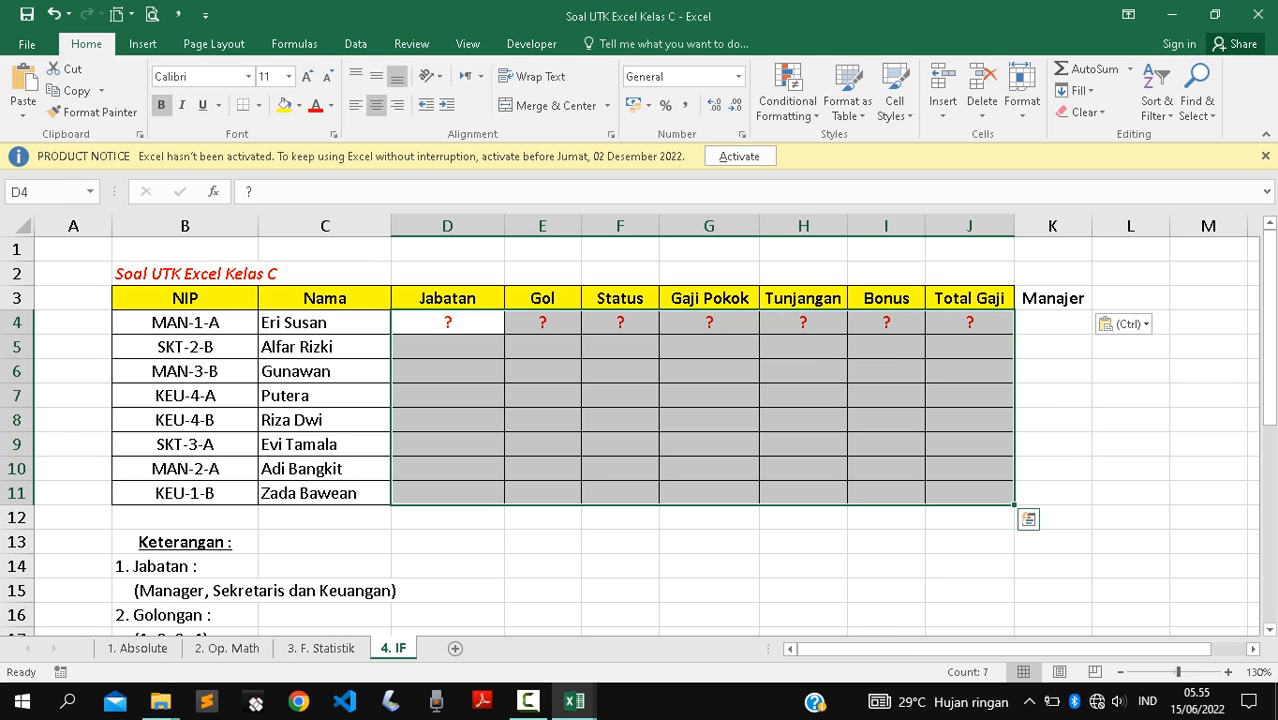
click(447, 395)
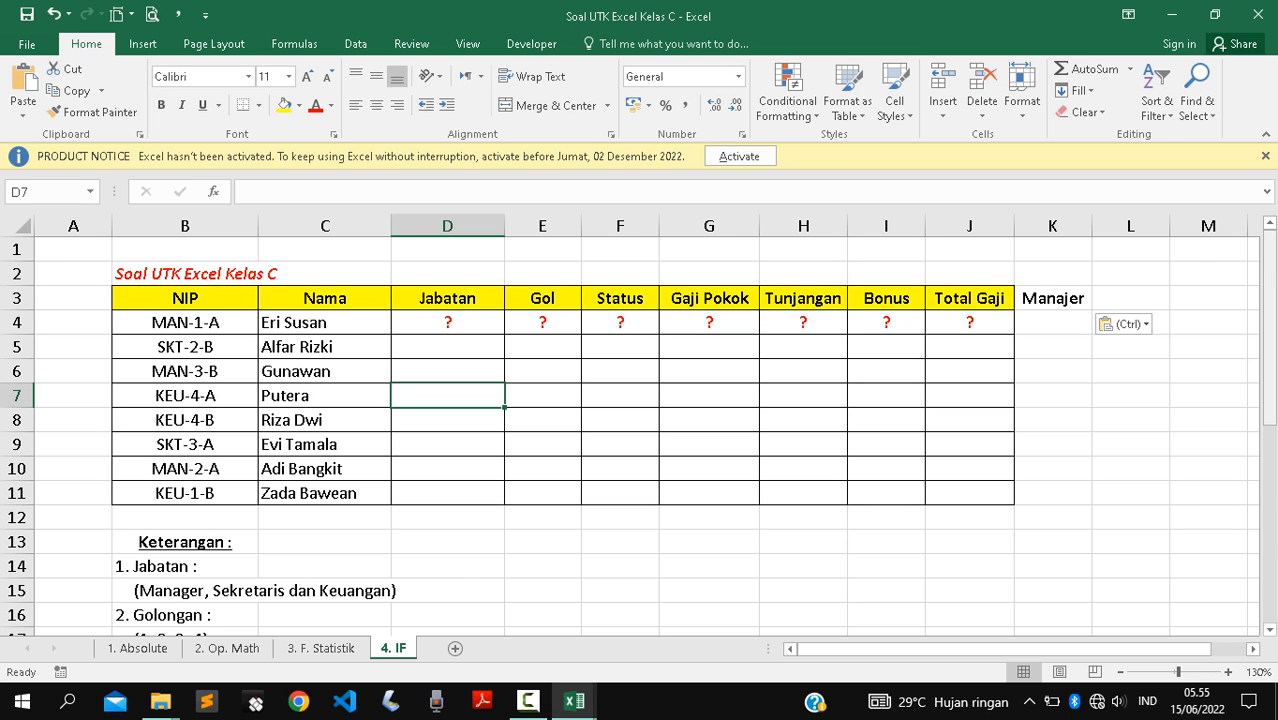
scroll(640, 430, down, 3)
scroll(640, 430, down, 2)
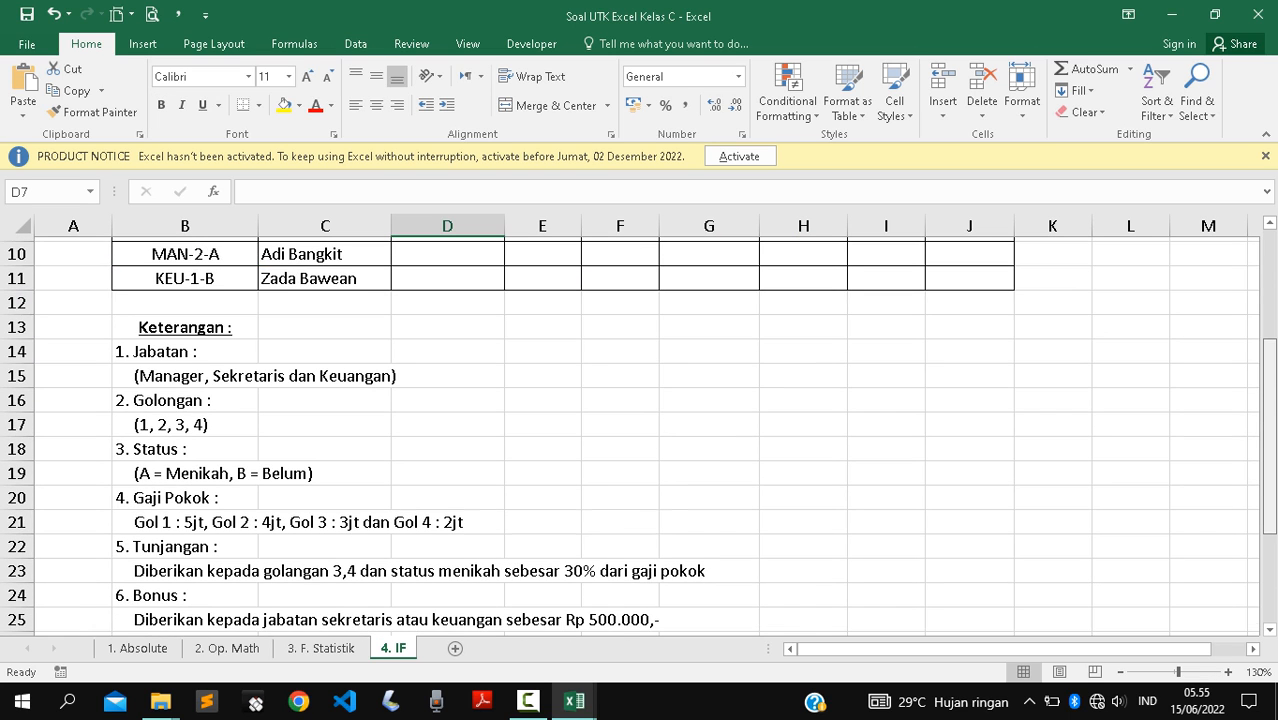
scroll(640, 430, up, 5)
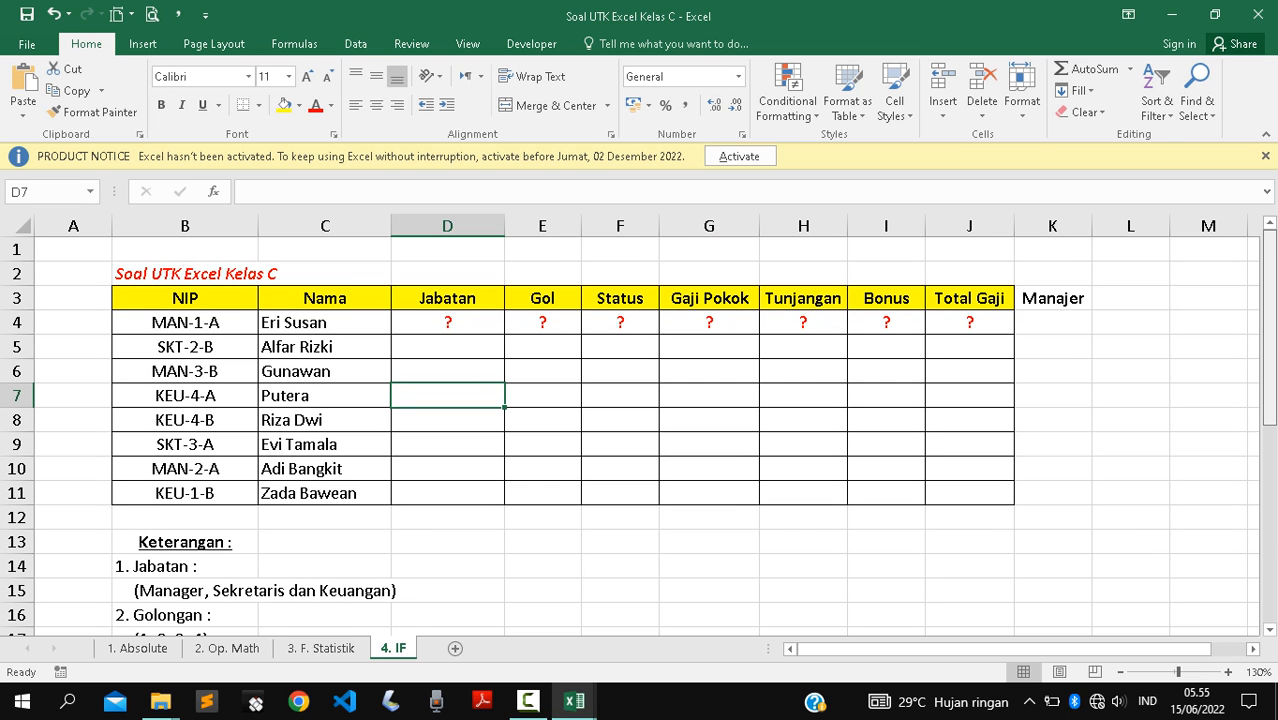
drag(184, 298, 969, 493)
click(184, 298)
click(324, 323)
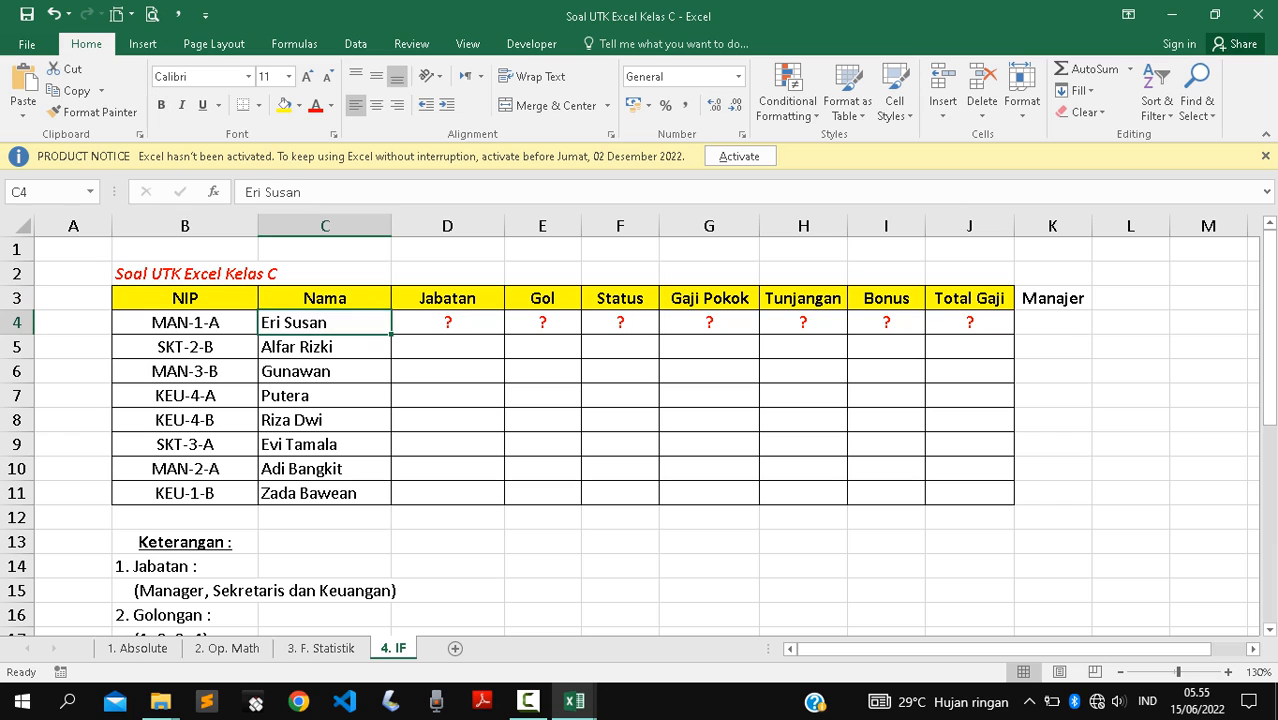
click(543, 371)
click(620, 371)
click(709, 371)
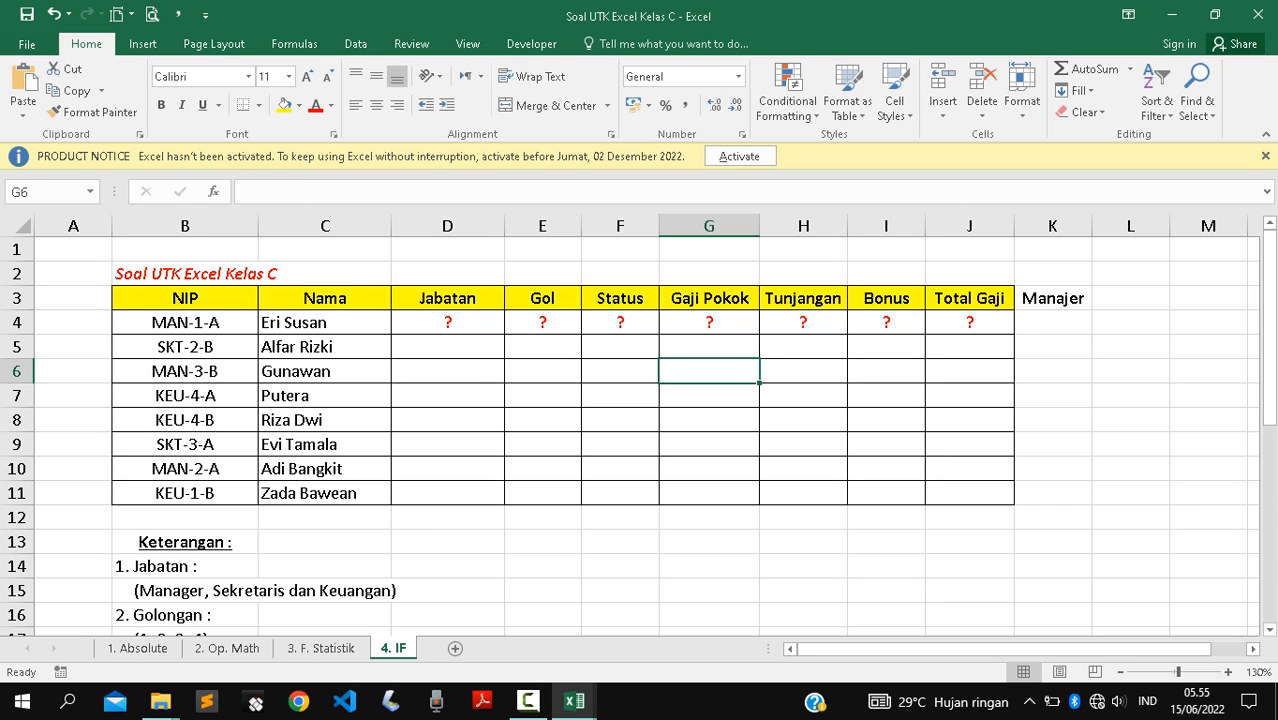
click(803, 371)
click(886, 371)
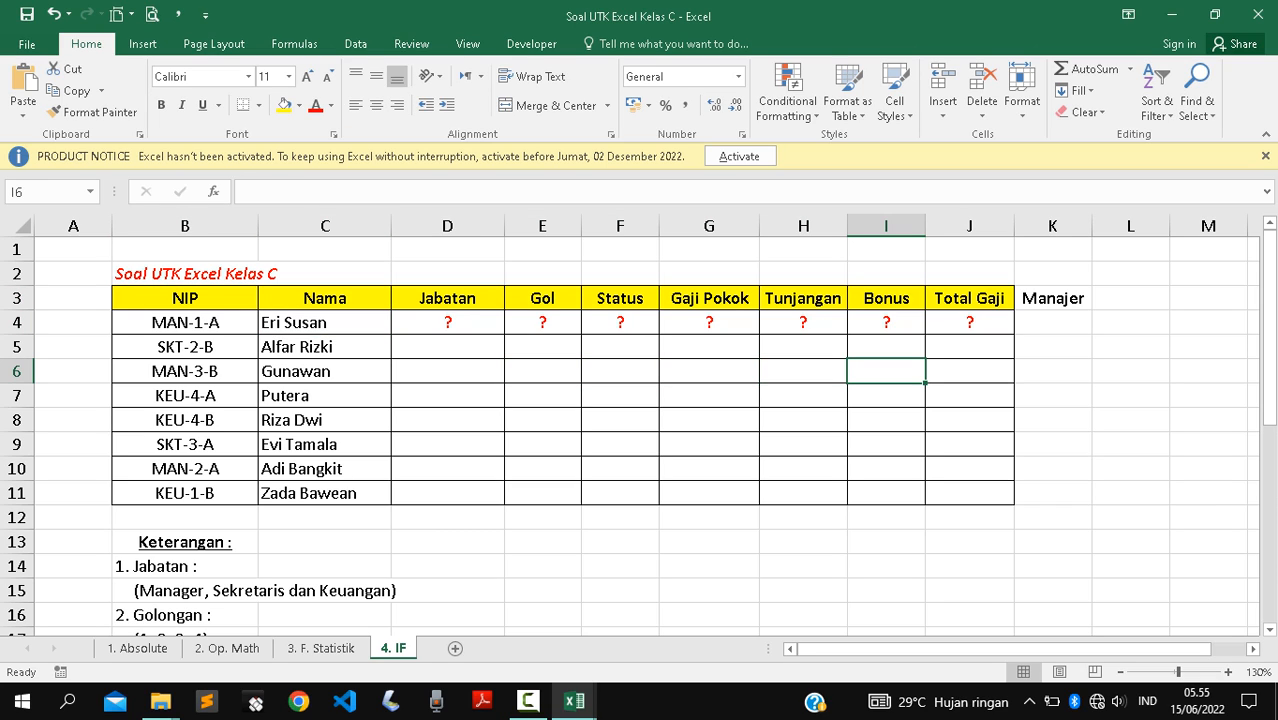
click(969, 371)
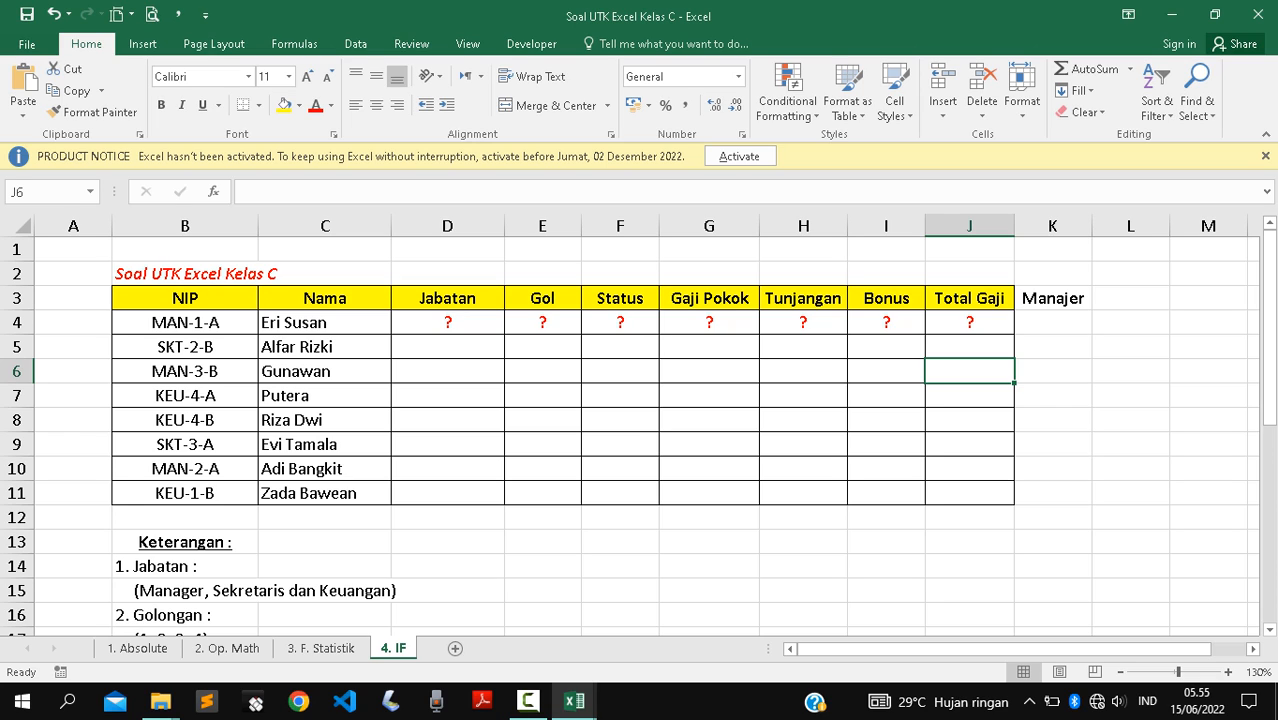
click(447, 347)
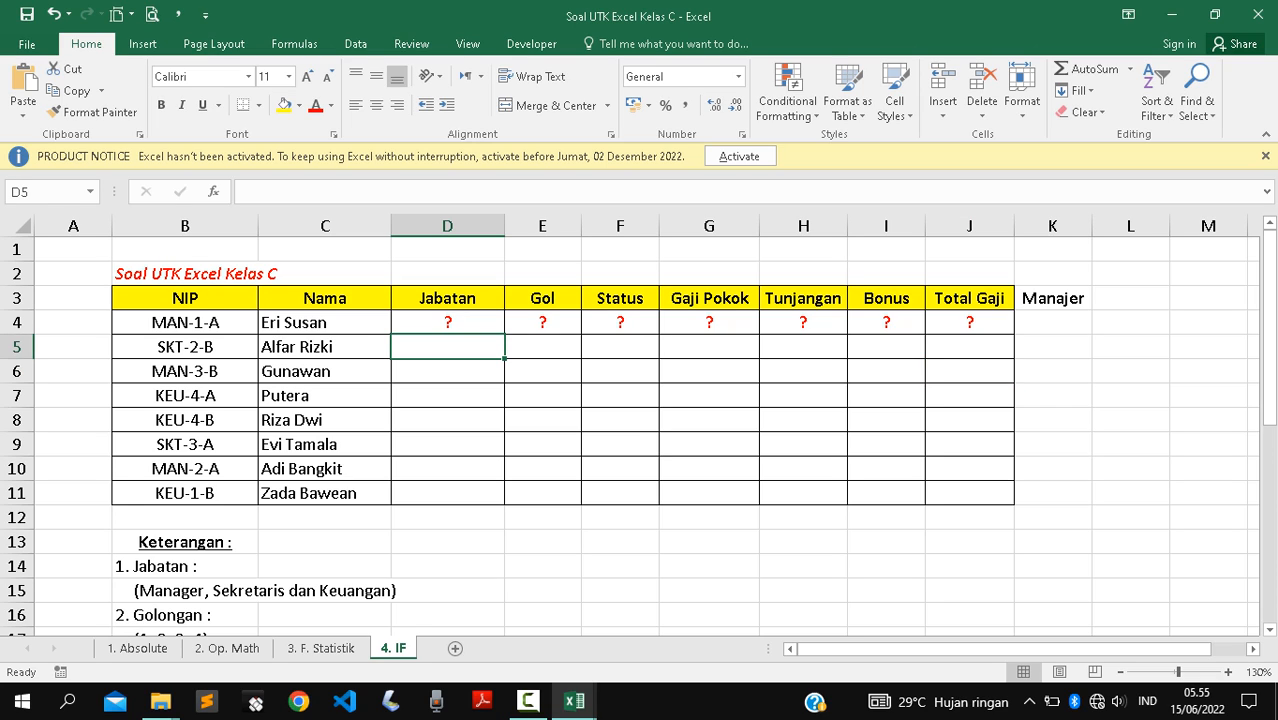
Read the Keterangan rules below the table for Jabatan, Golongan, Status, Gaji Pokok, Tunjangan and Bonus.
click(185, 542)
click(185, 566)
click(185, 591)
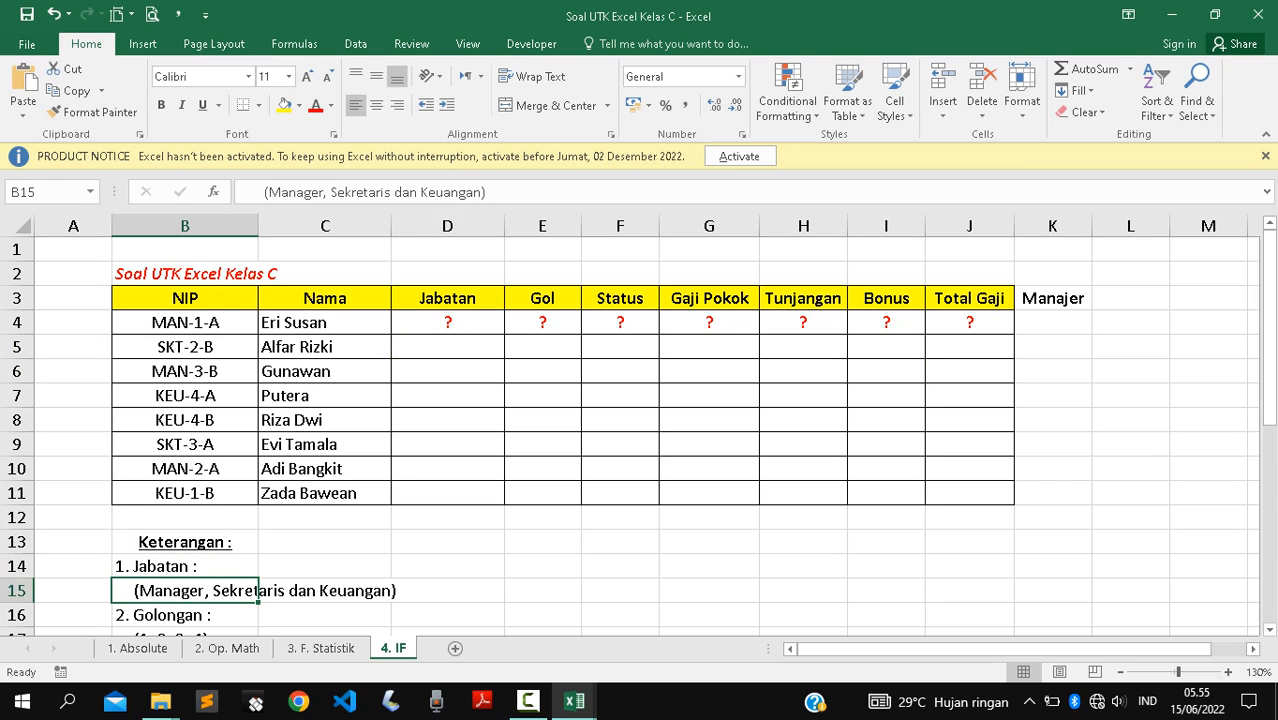
click(325, 591)
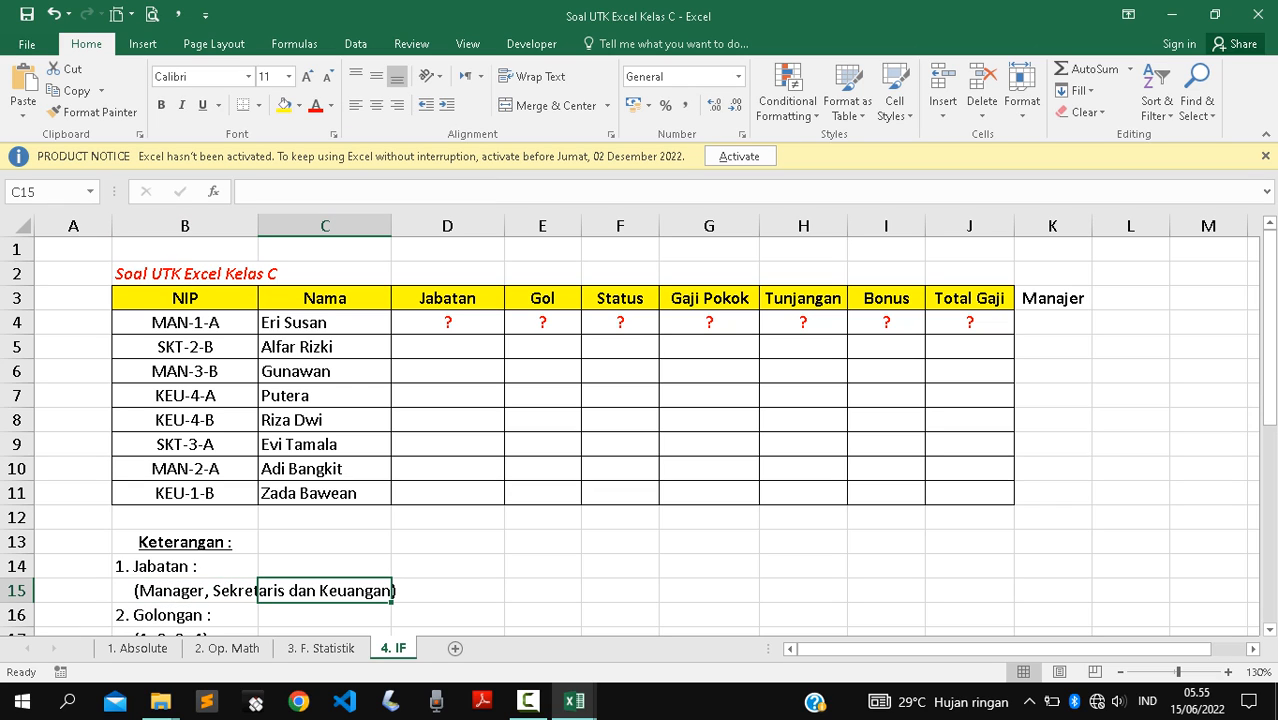
click(185, 615)
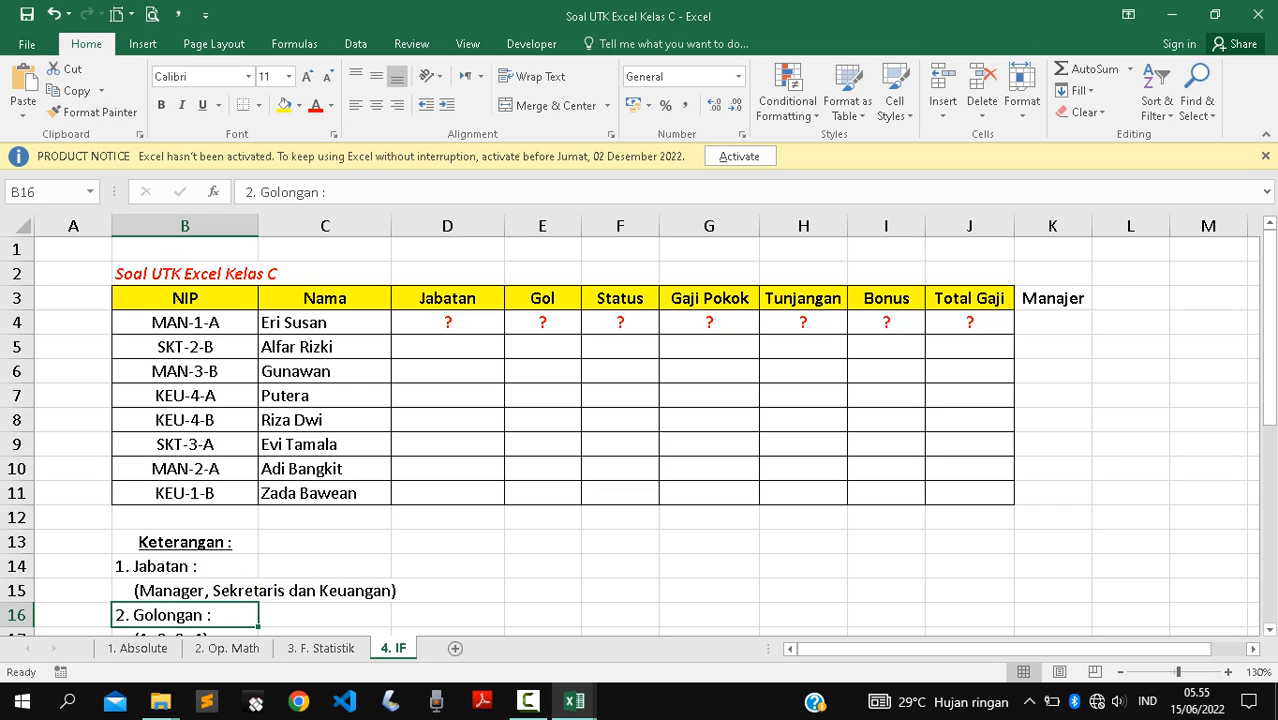
scroll(640, 436, down, 2)
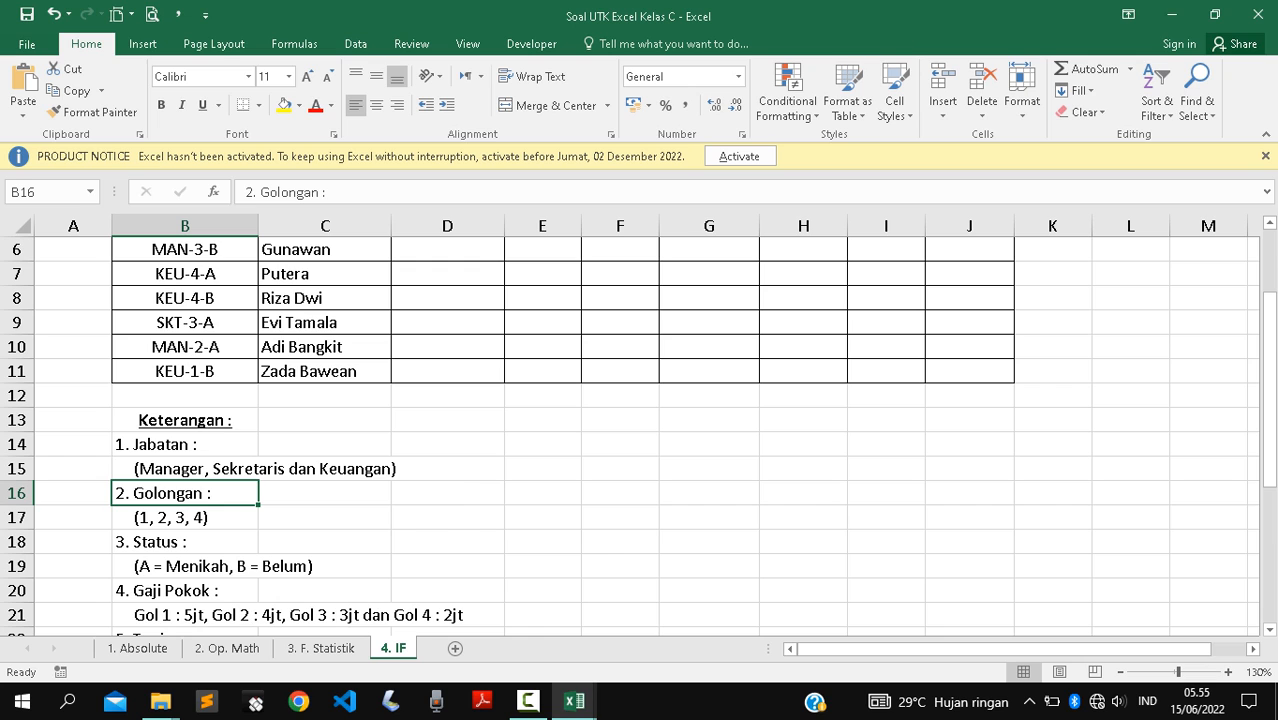
scroll(640, 436, down, 2)
scroll(640, 436, up, 4)
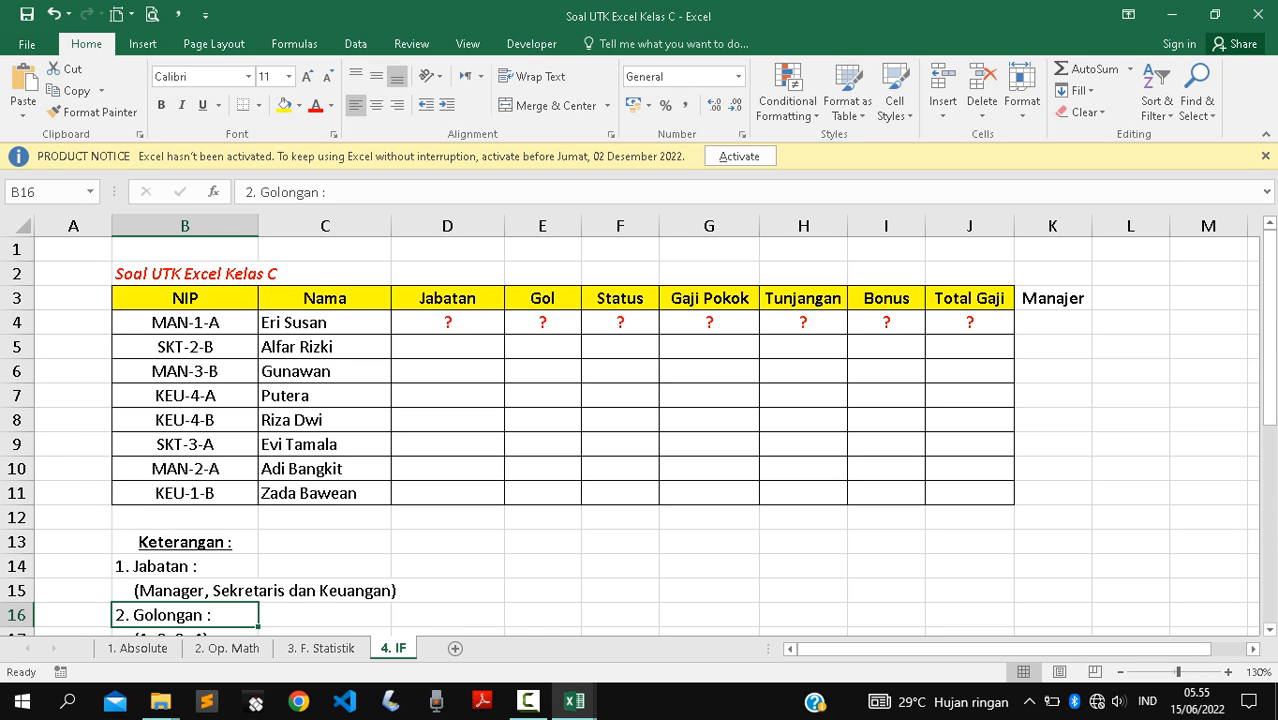
scroll(640, 436, down, 2)
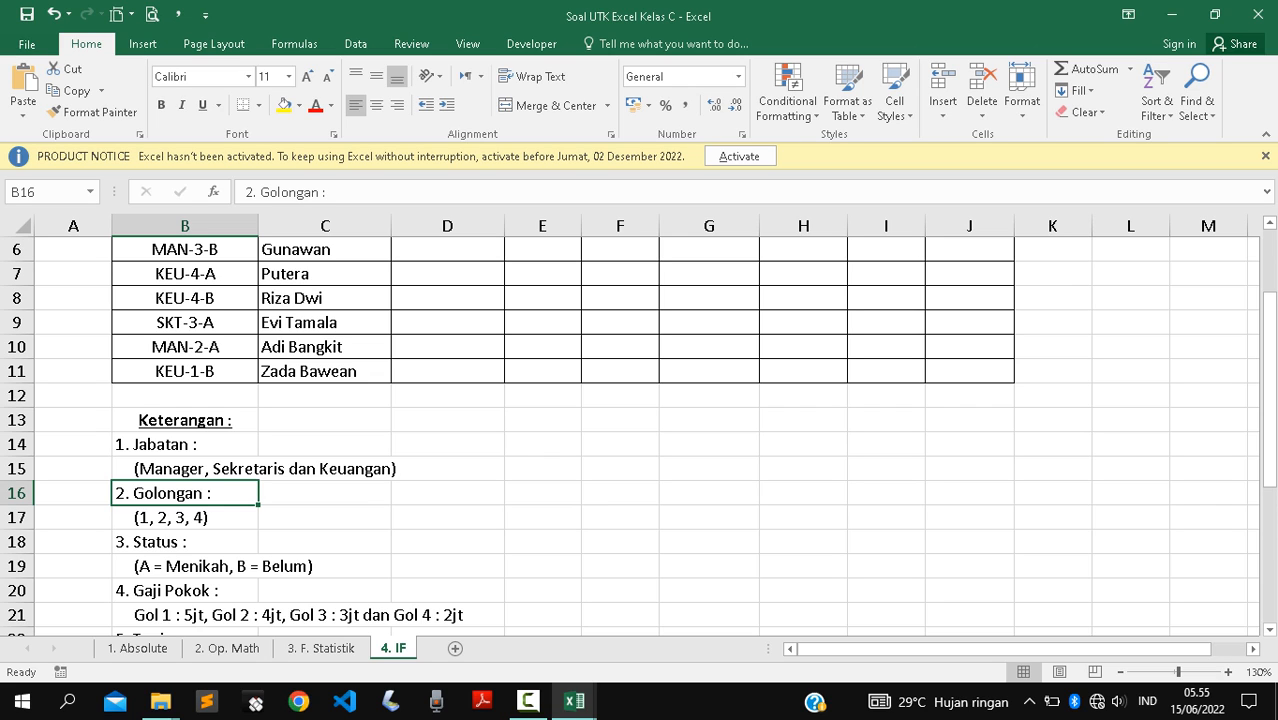
click(185, 590)
scroll(185, 590, down, 2)
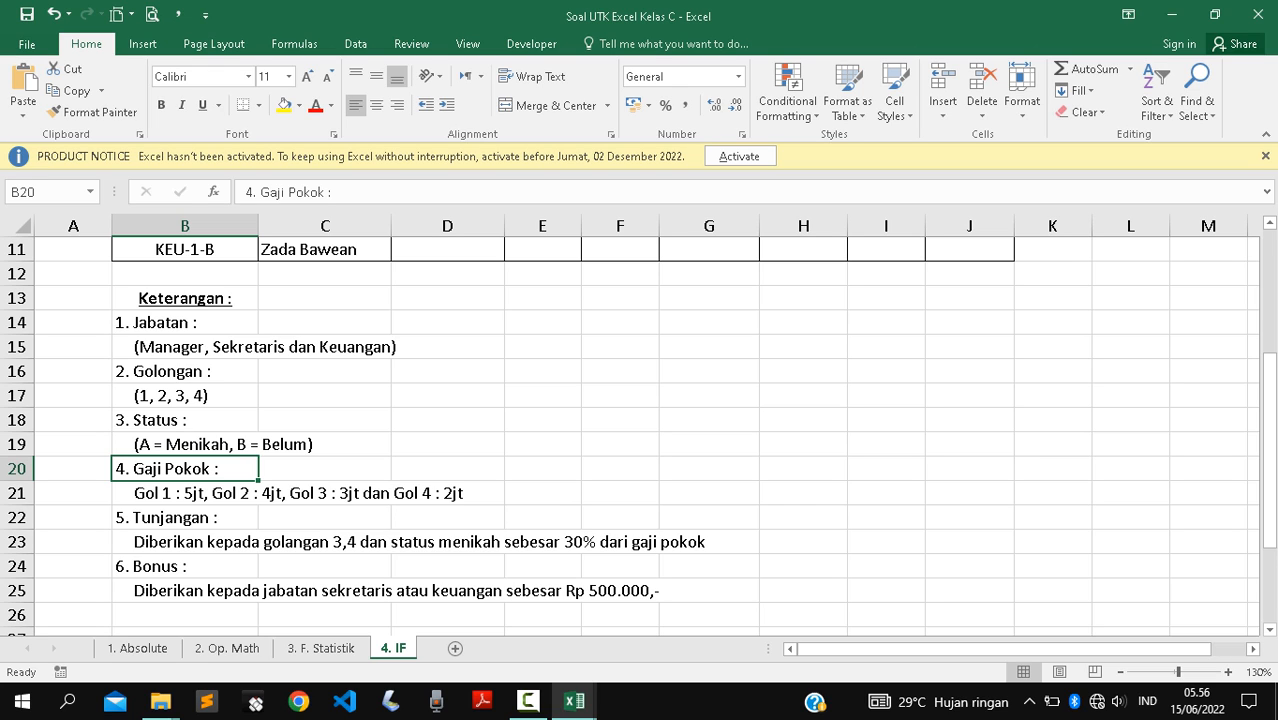
scroll(640, 430, up, 4)
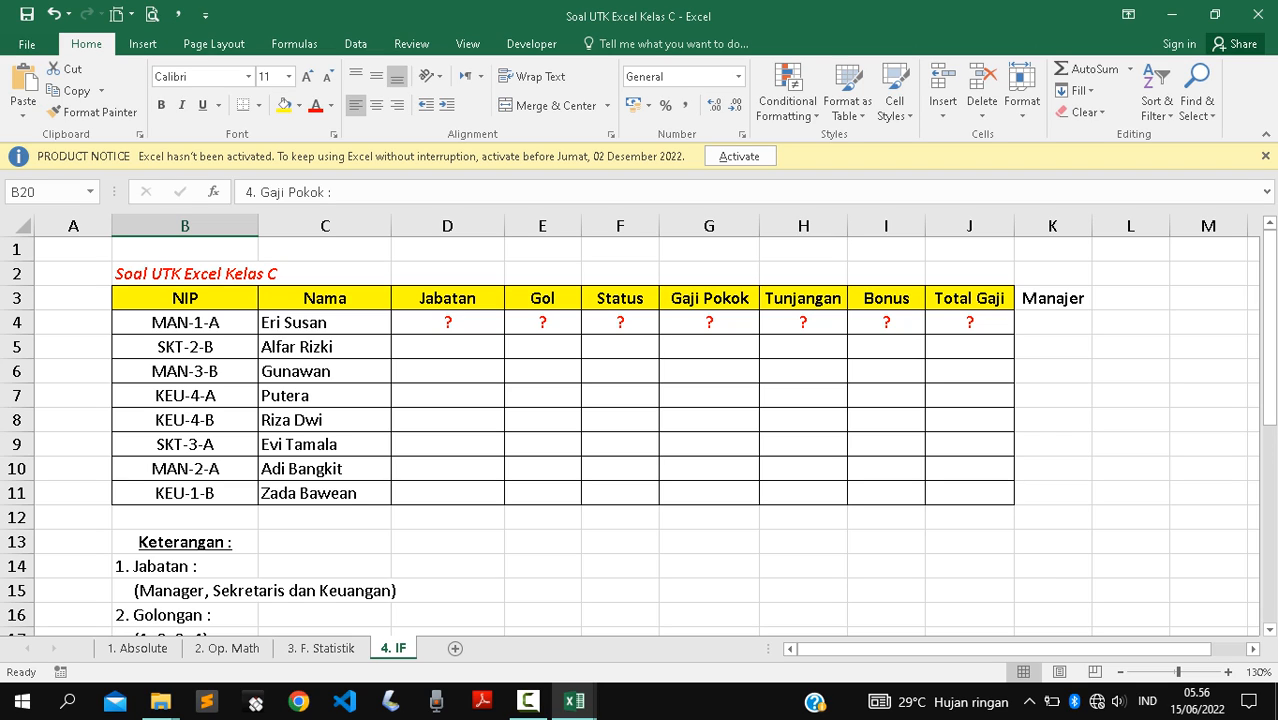
Begin an IF formula in D4 whose test extracts the first three characters of the NIP with left(B4;3).
click(447, 323)
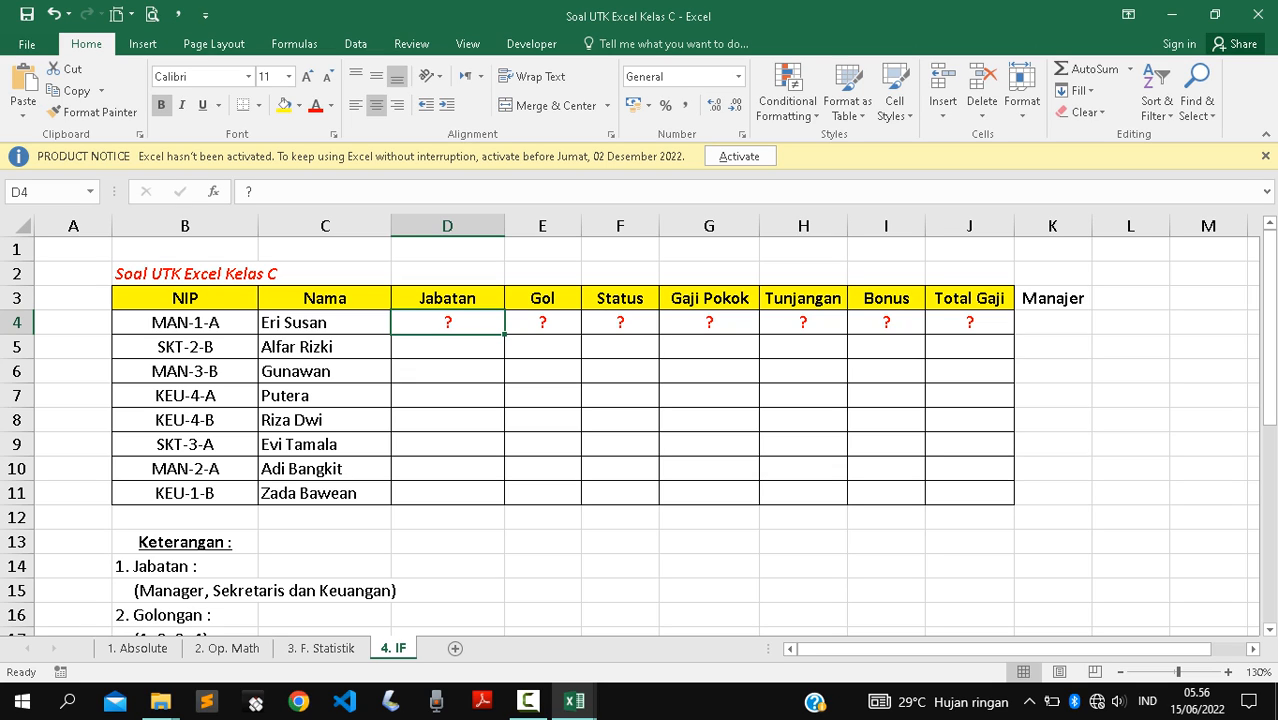
text(=)
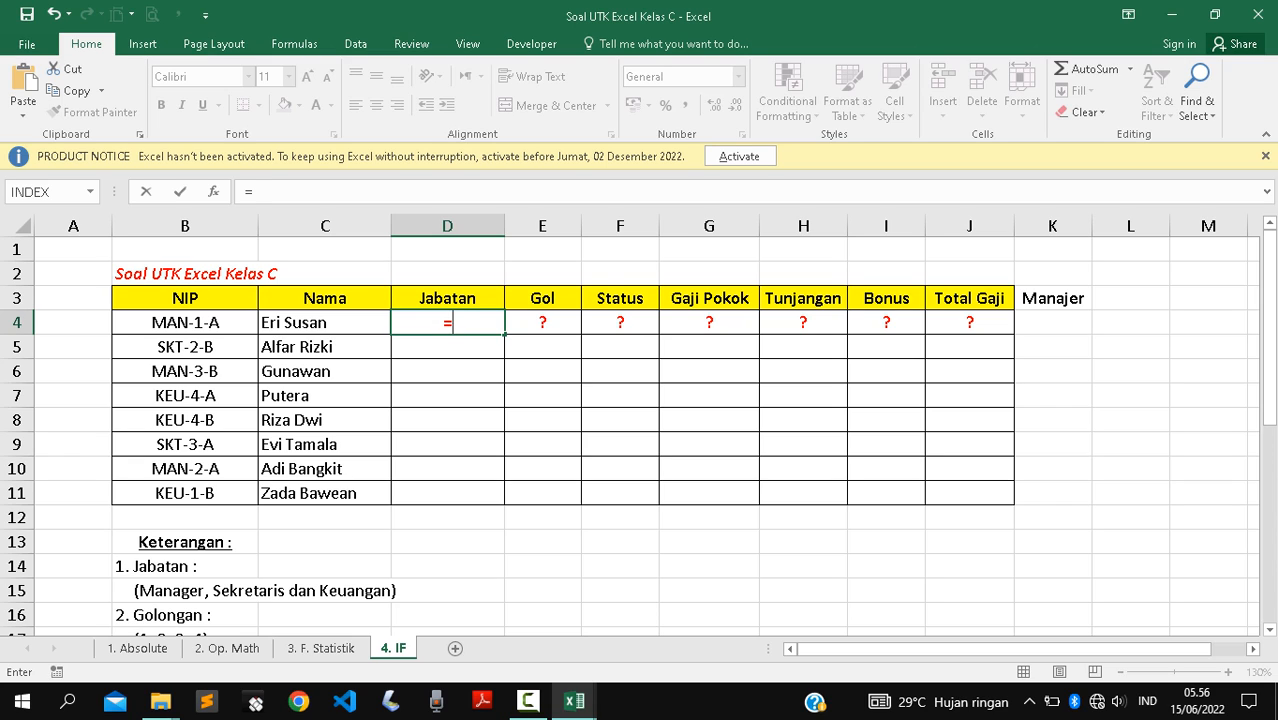
text(if()
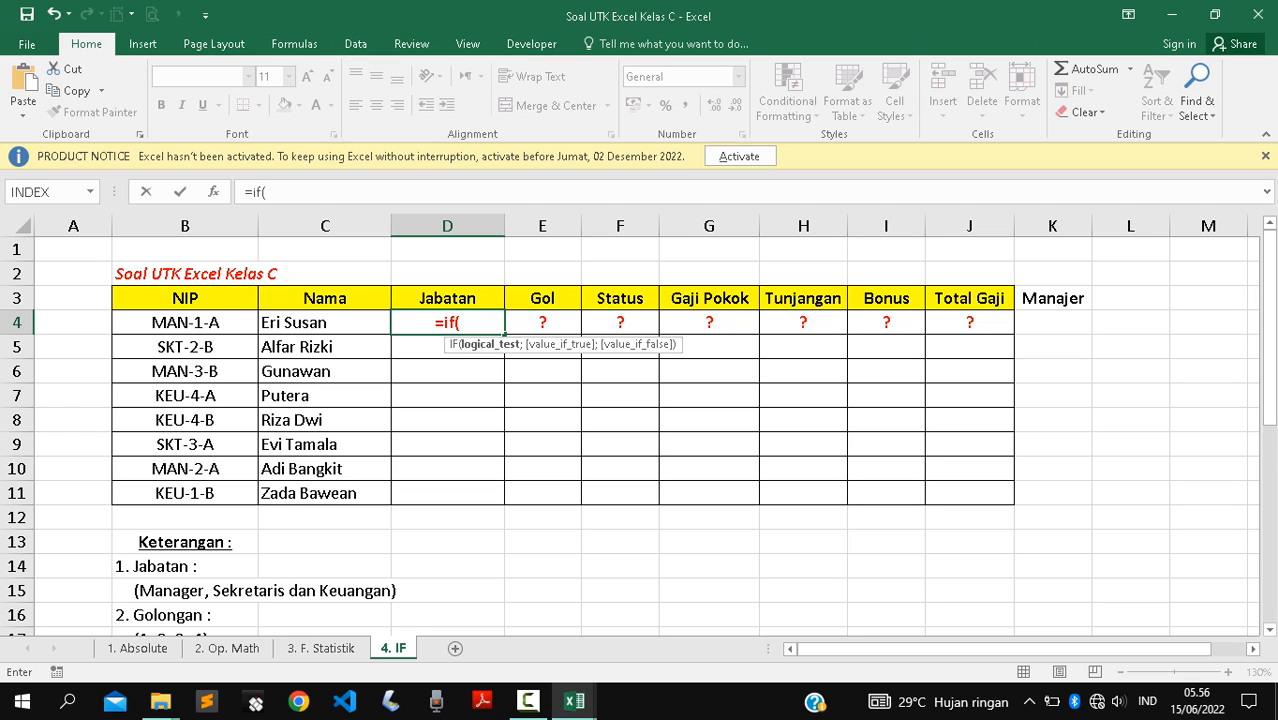
text(left)
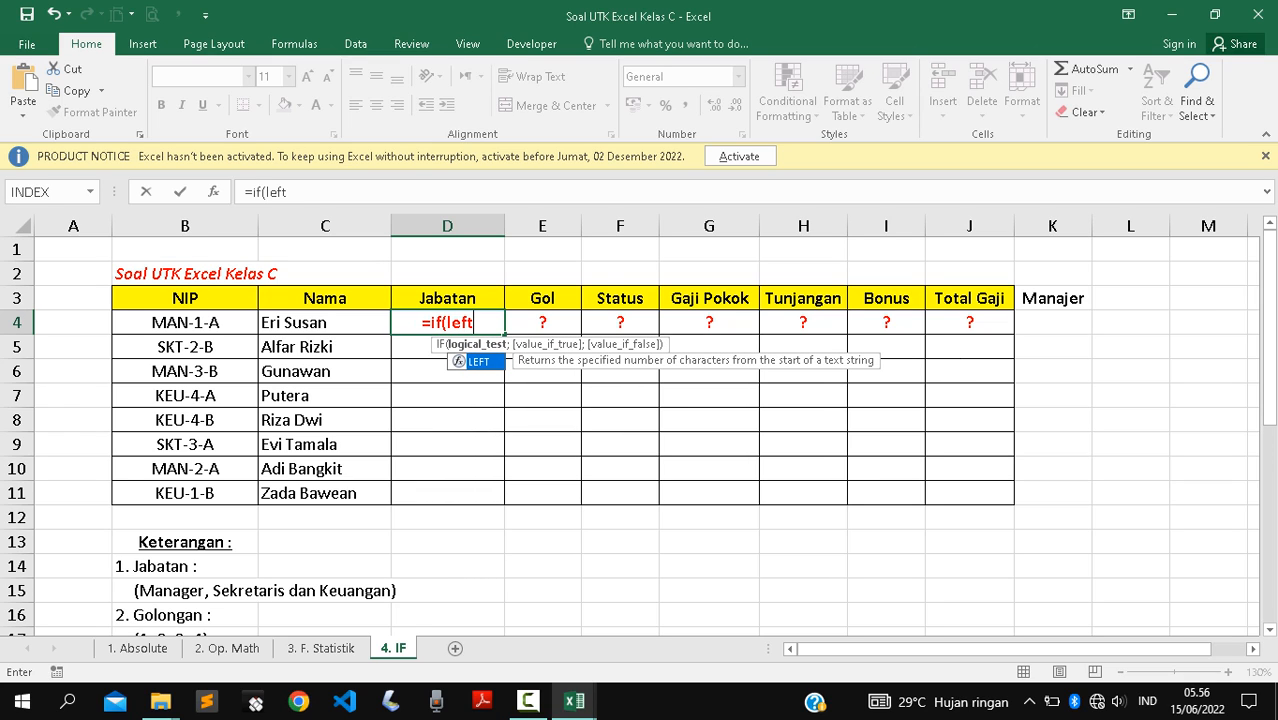
text(()
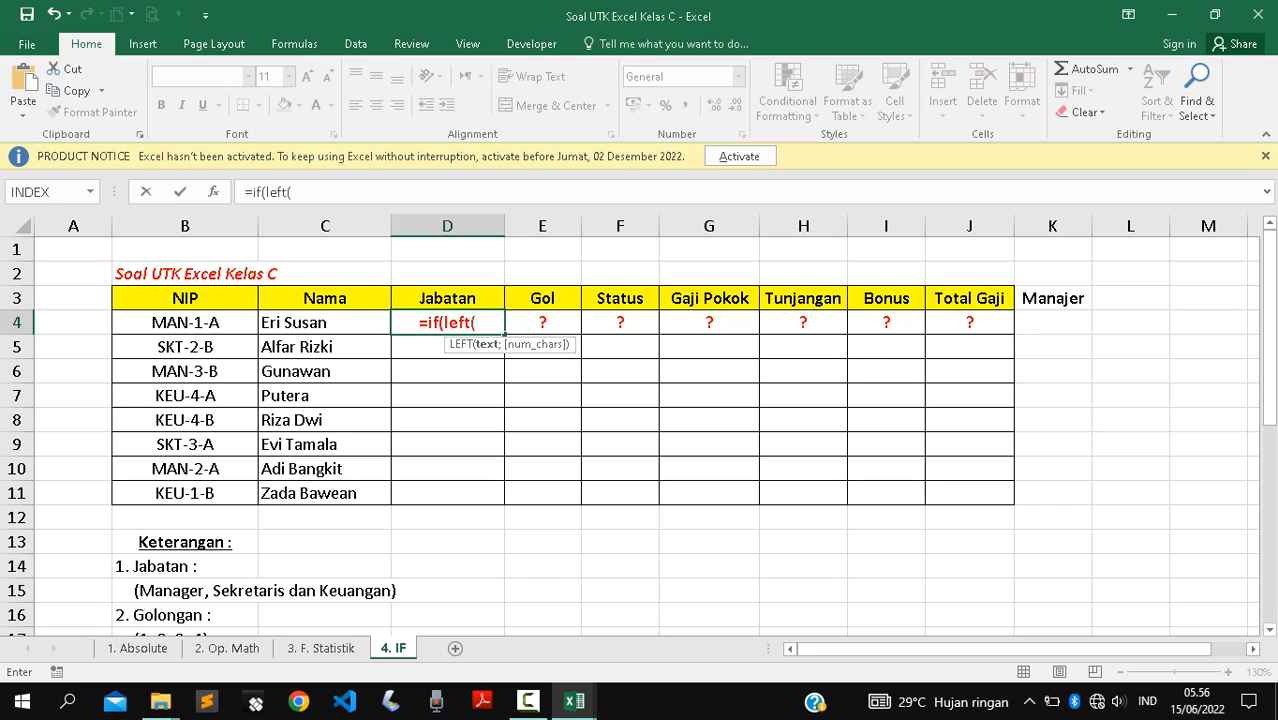
click(185, 323)
text(;)
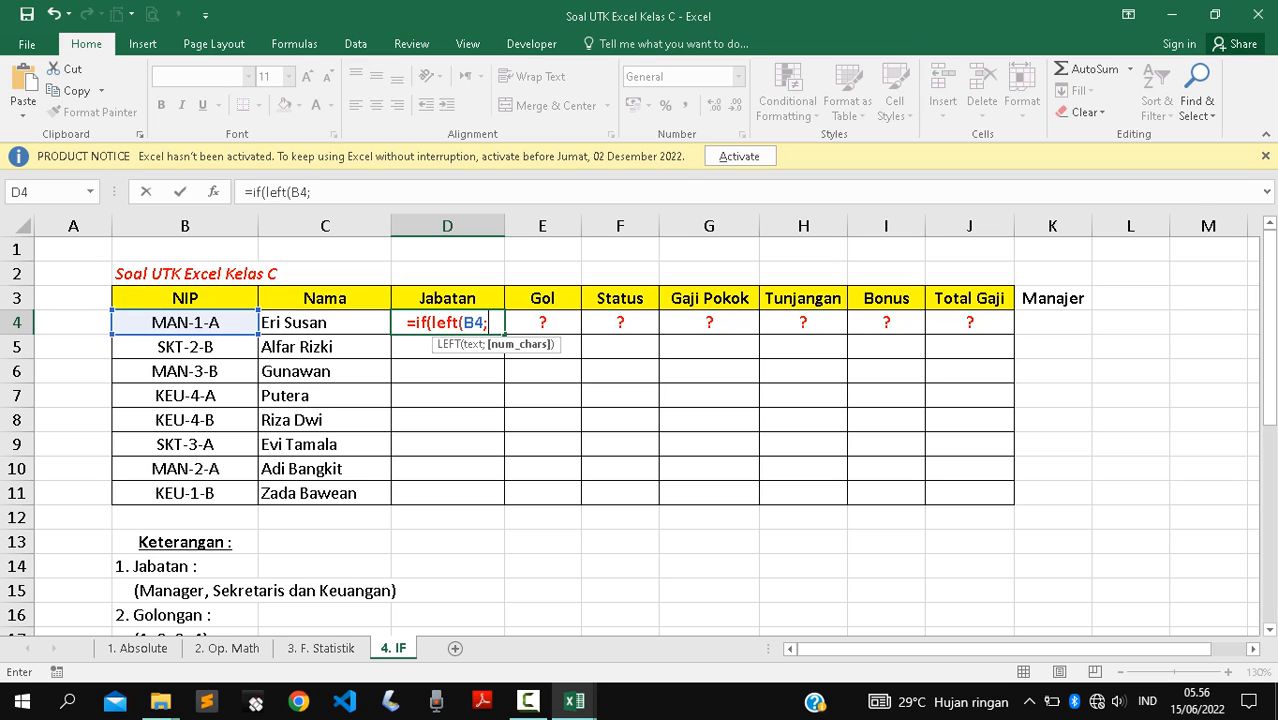
text(3)
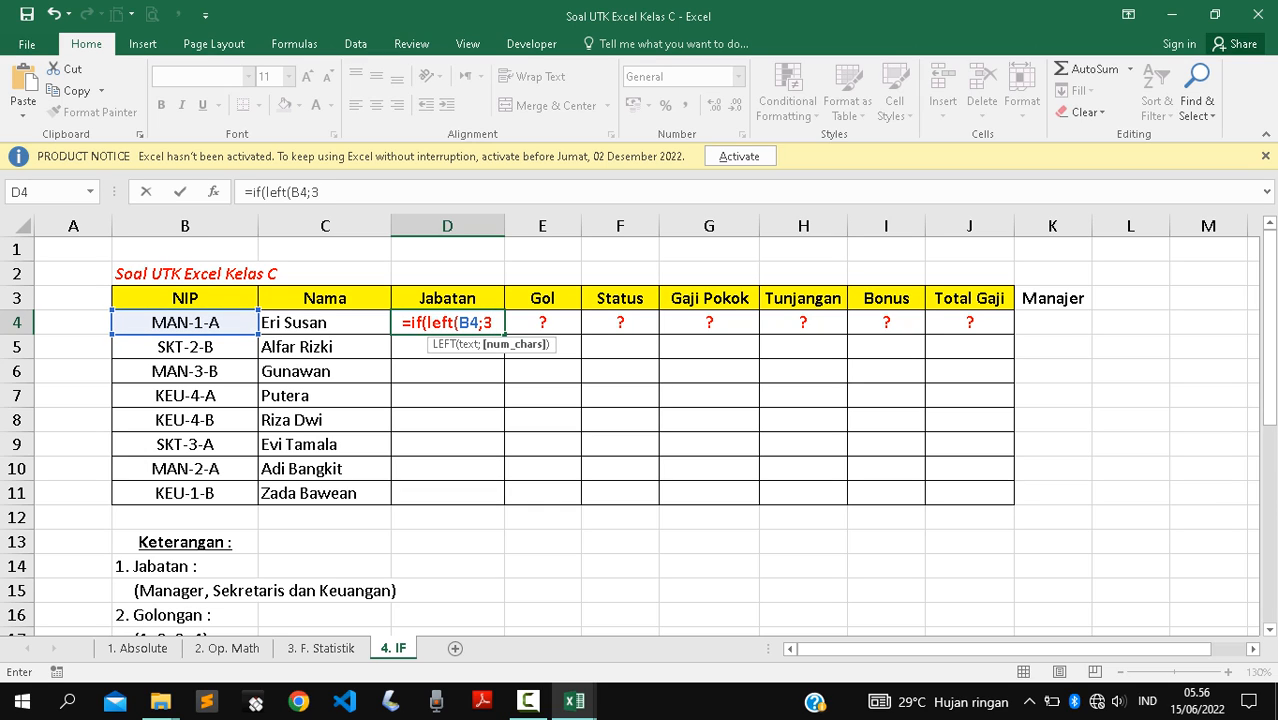
text())
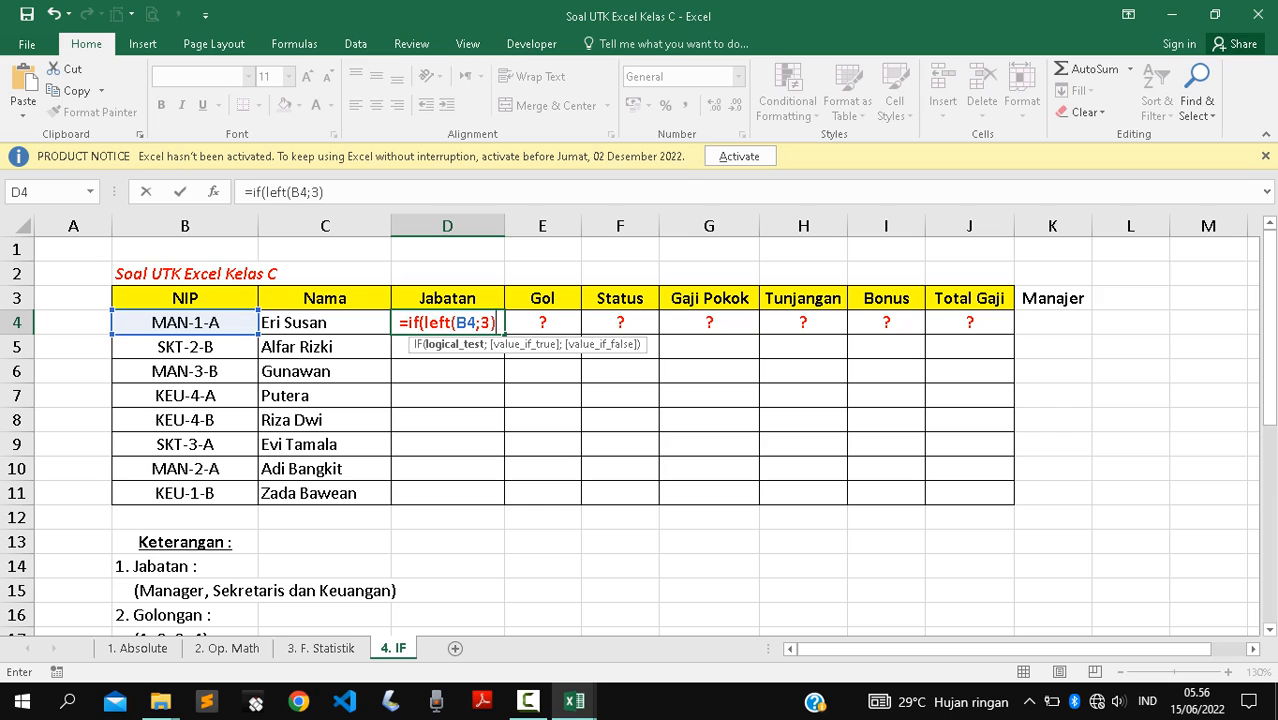
Compare the extracted code with "man" in the D4 formula and return "Manajer" when it matches.
text(=")
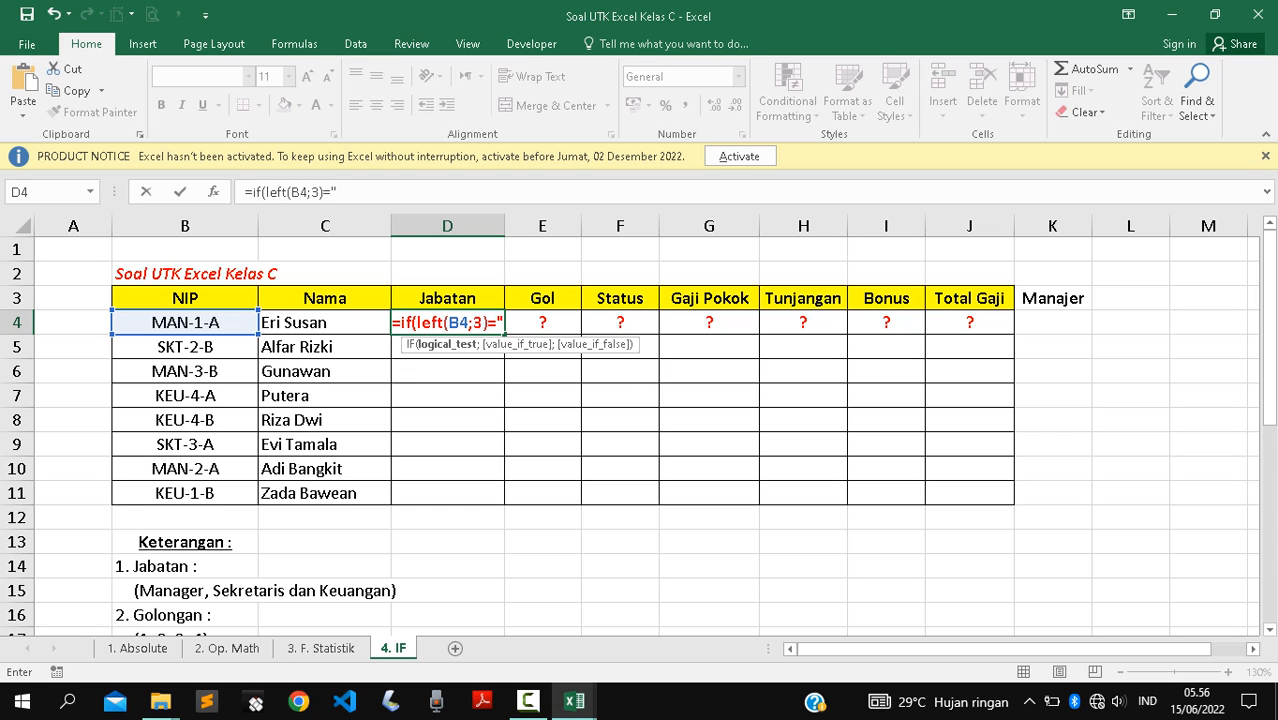
text(man)
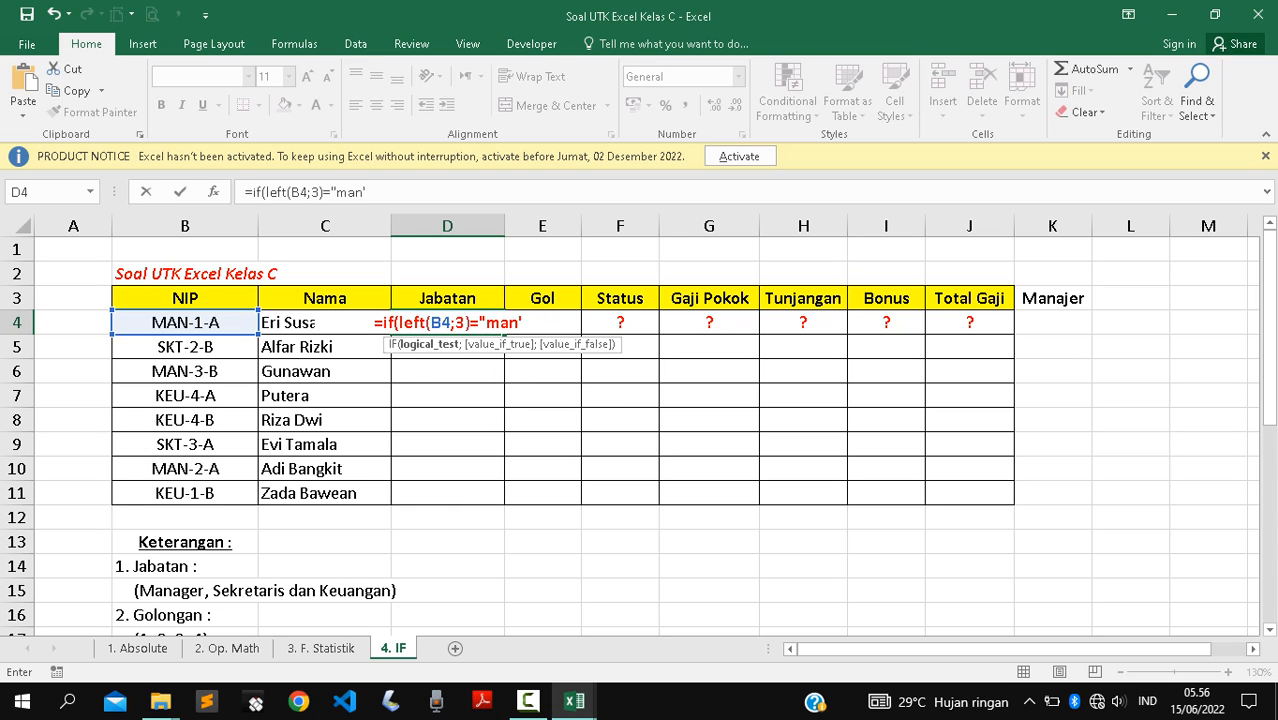
text(";)
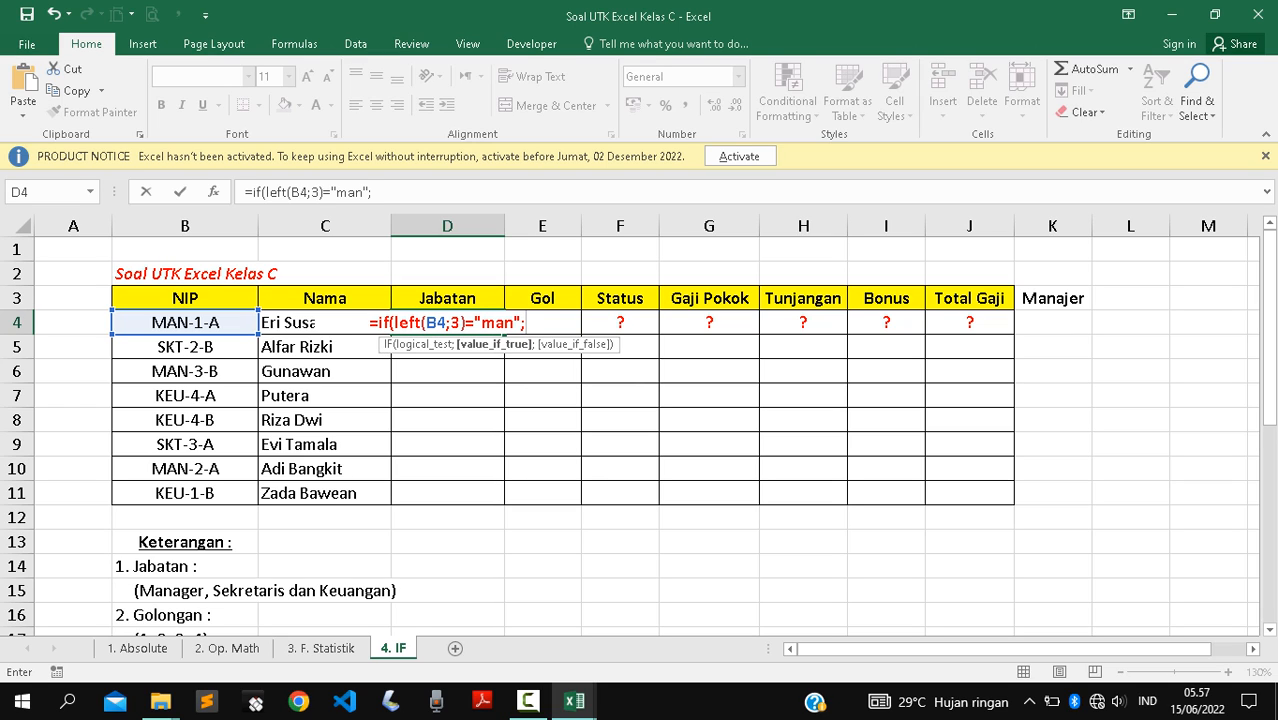
text(")
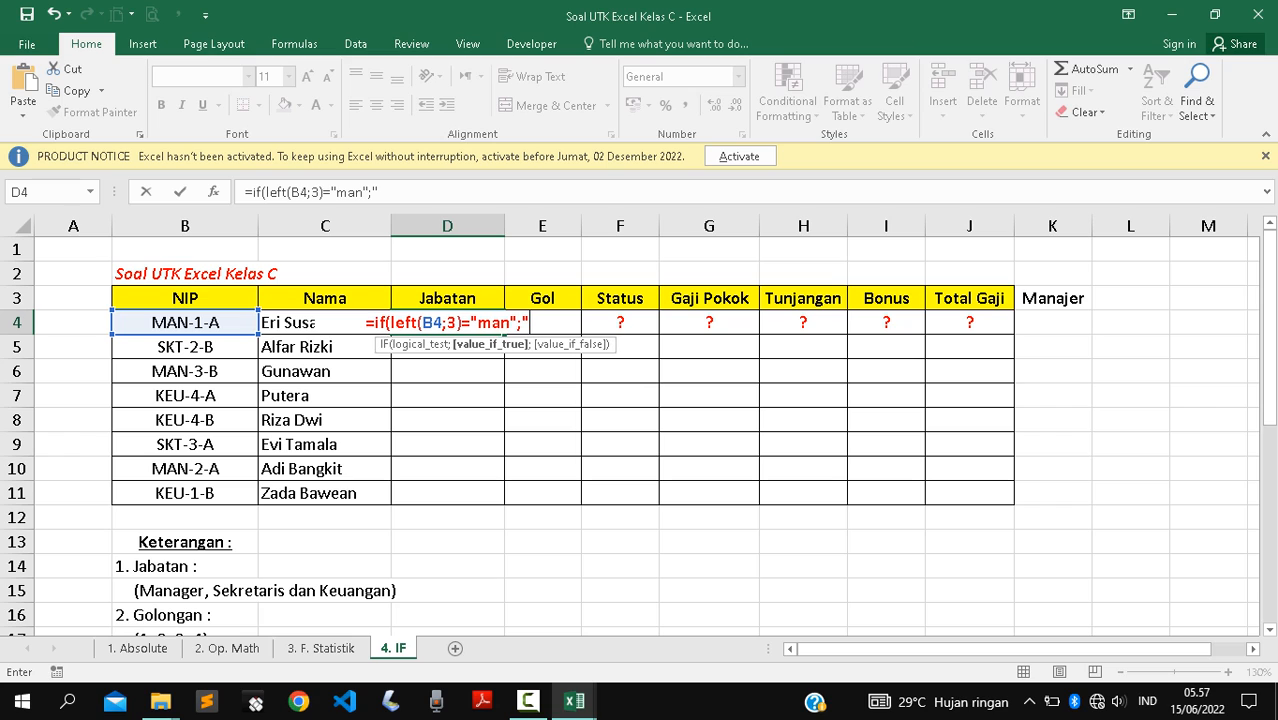
text(Manajer)
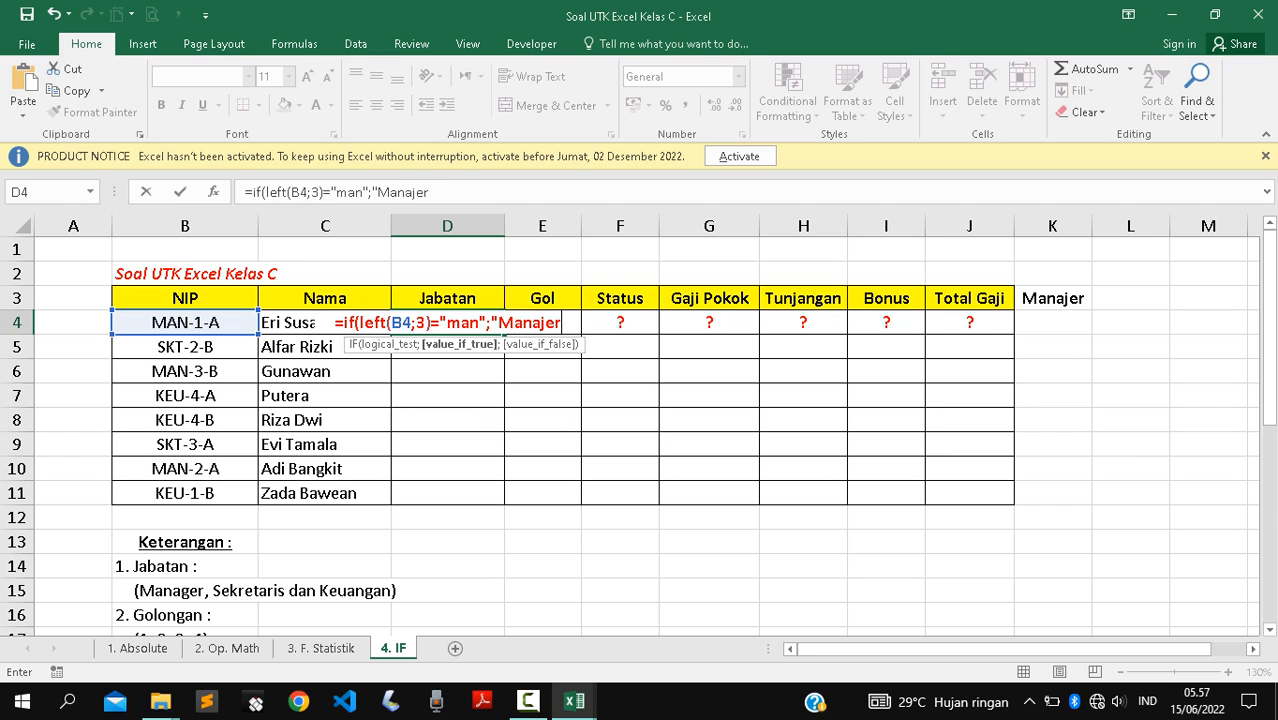
text(";)
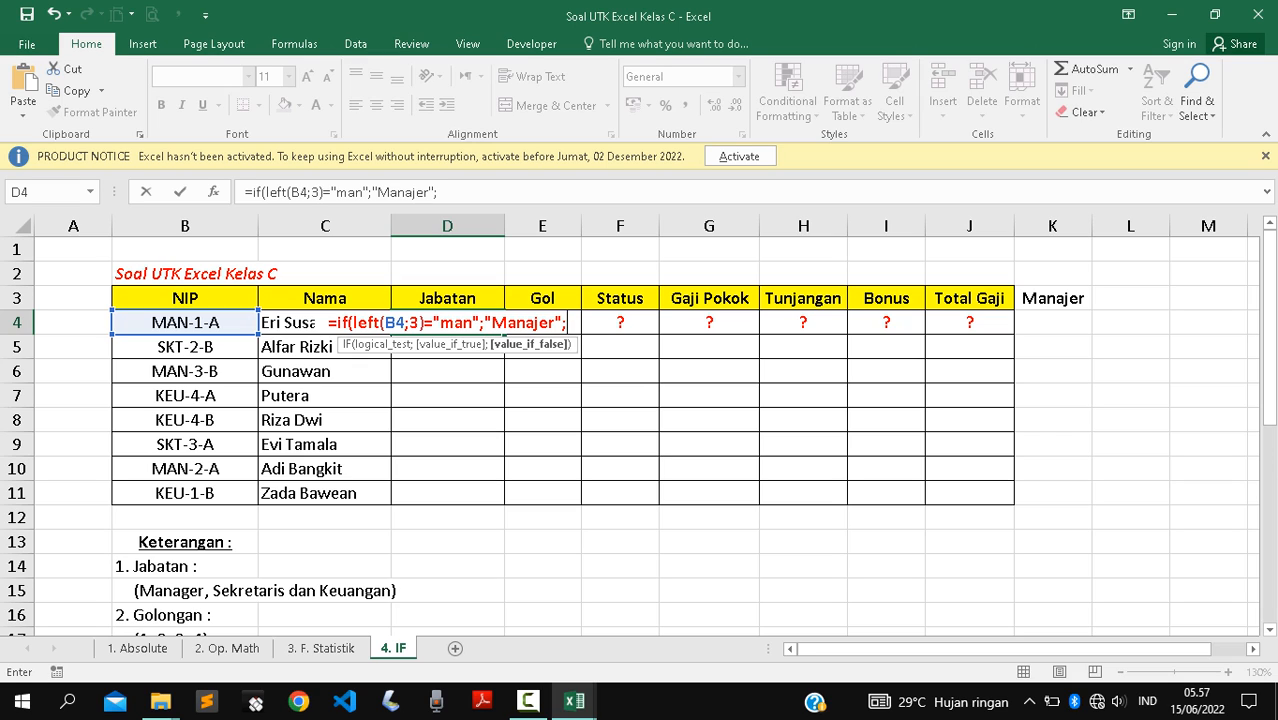
Duplicate the IF clause in the D4 formula as its value_if_false argument and change the copy's test code to Skt.
drag(337, 323, 567, 323)
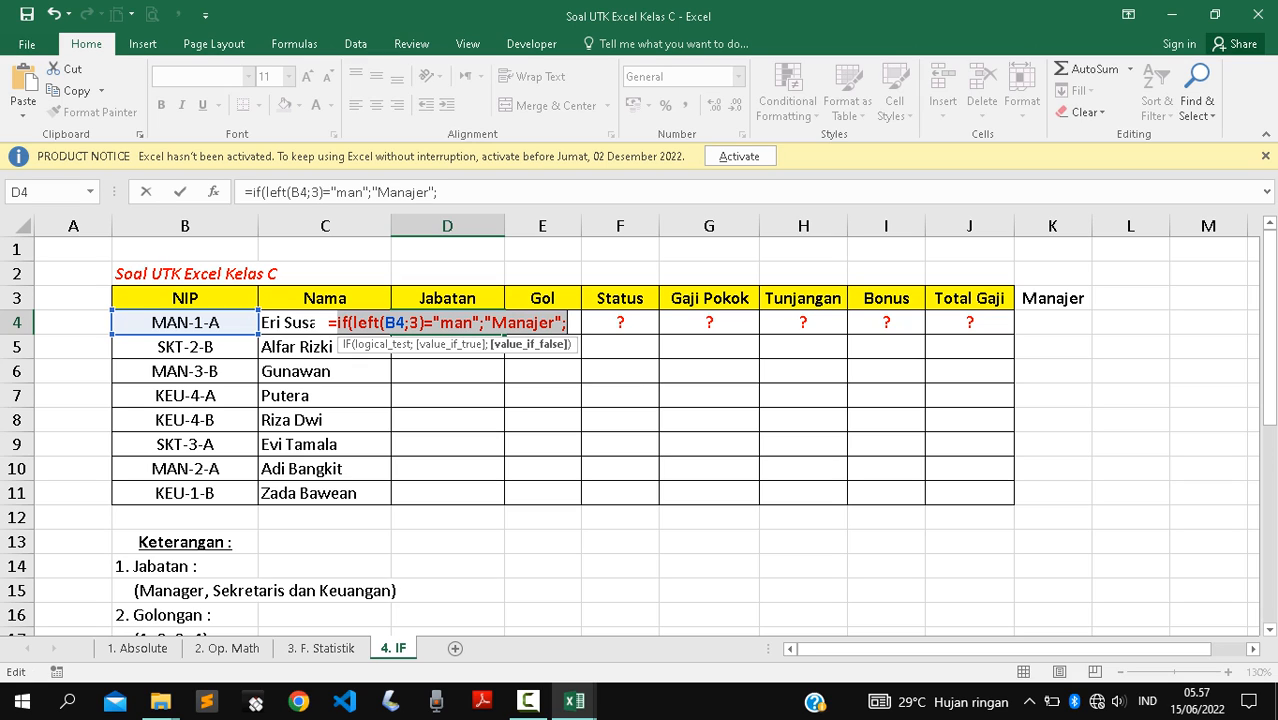
key(ctrl+c)
key(End)
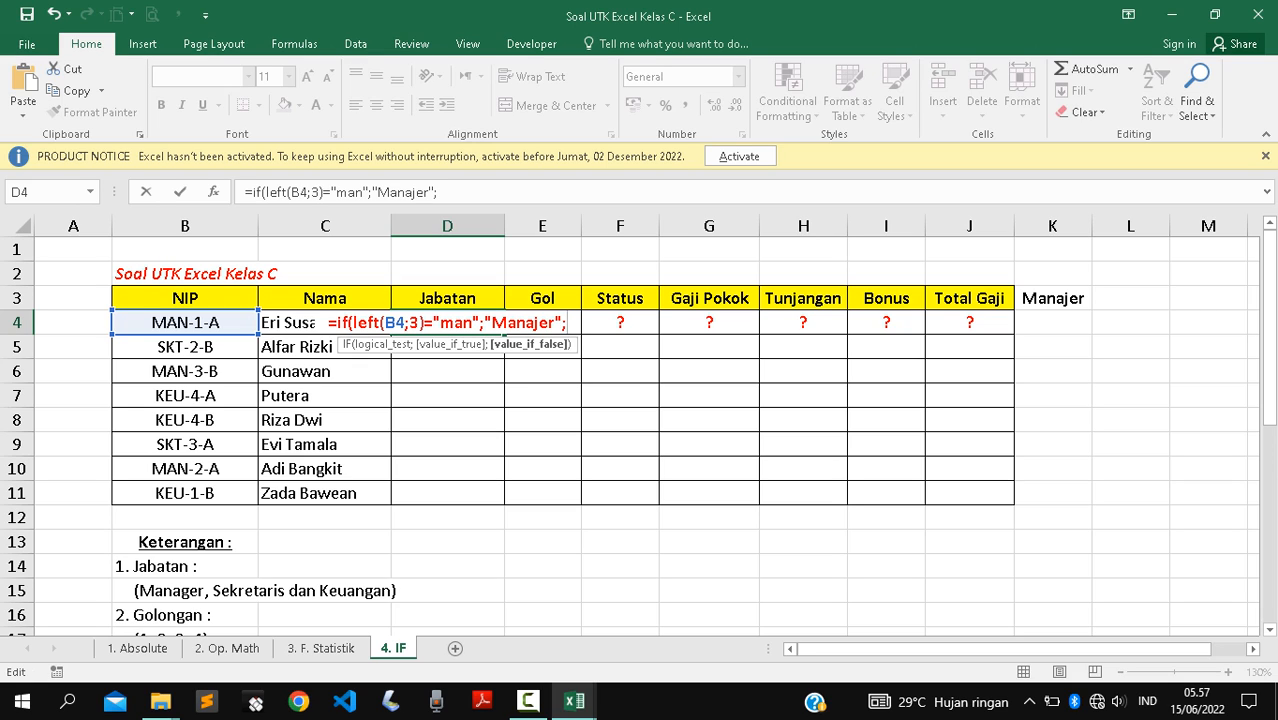
key(ctrl+v)
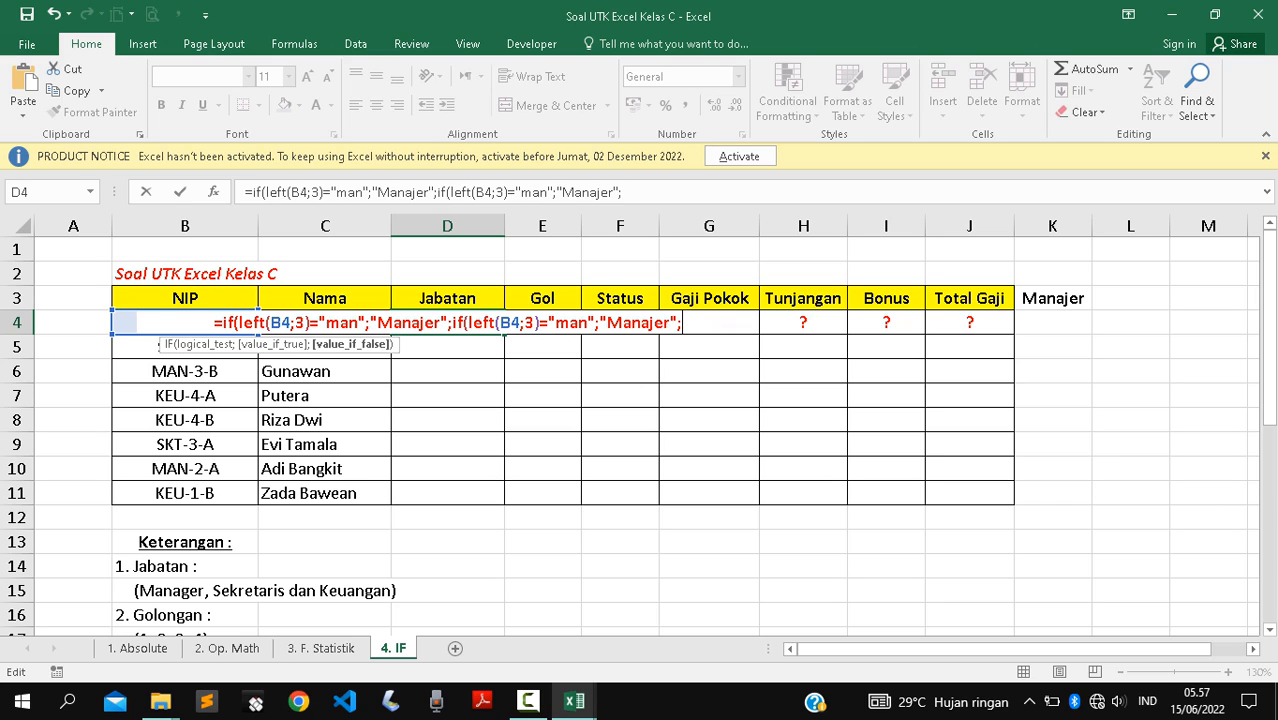
double_click(571, 323)
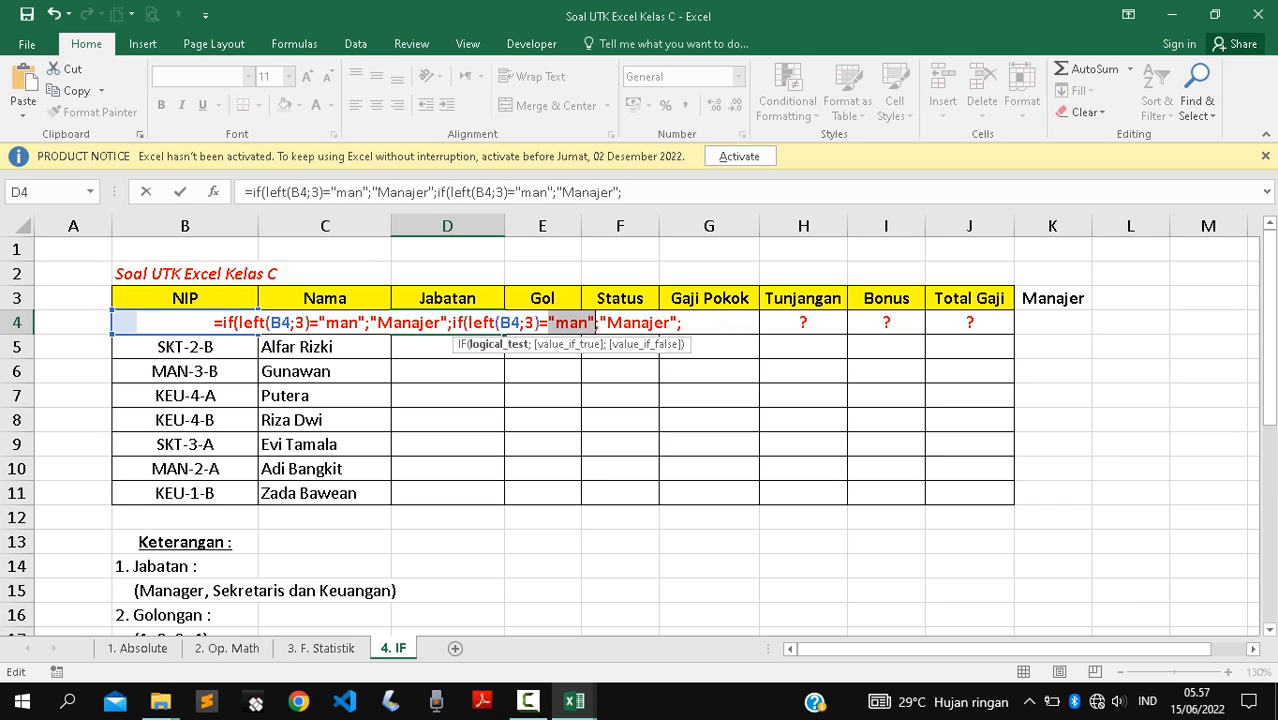
text(Sk)
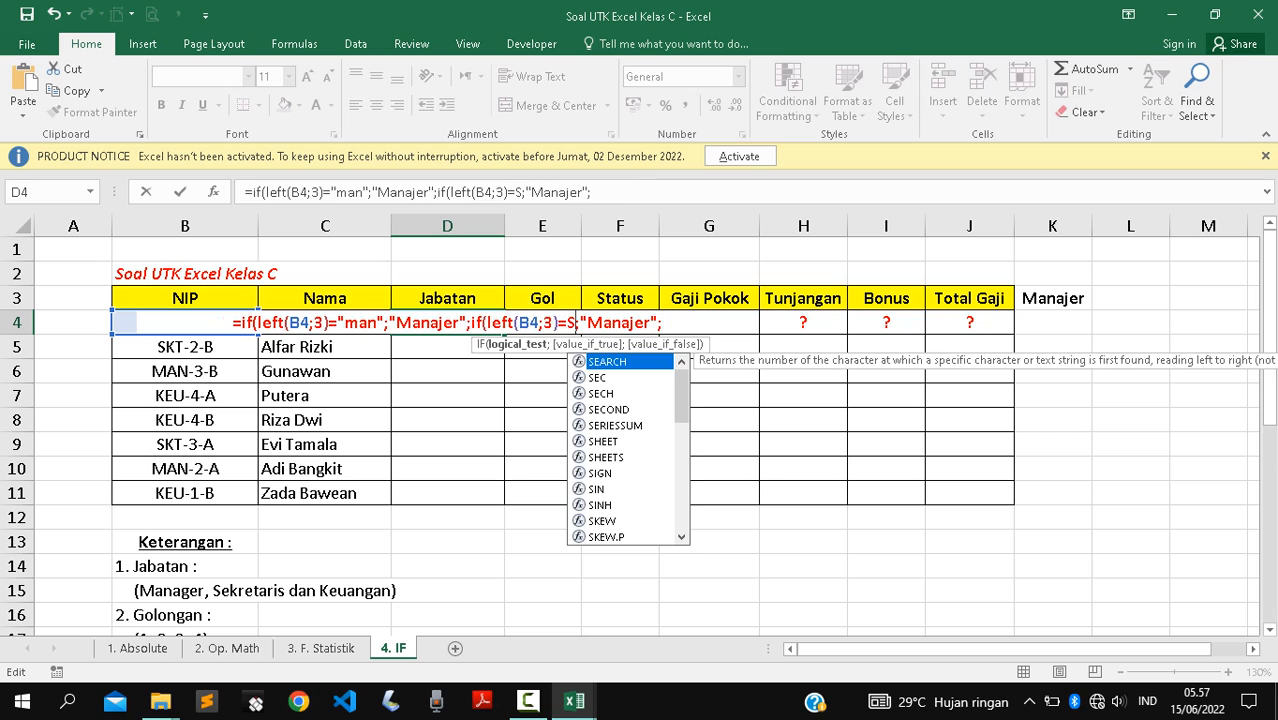
text(t)
key(Right)
key(Right)
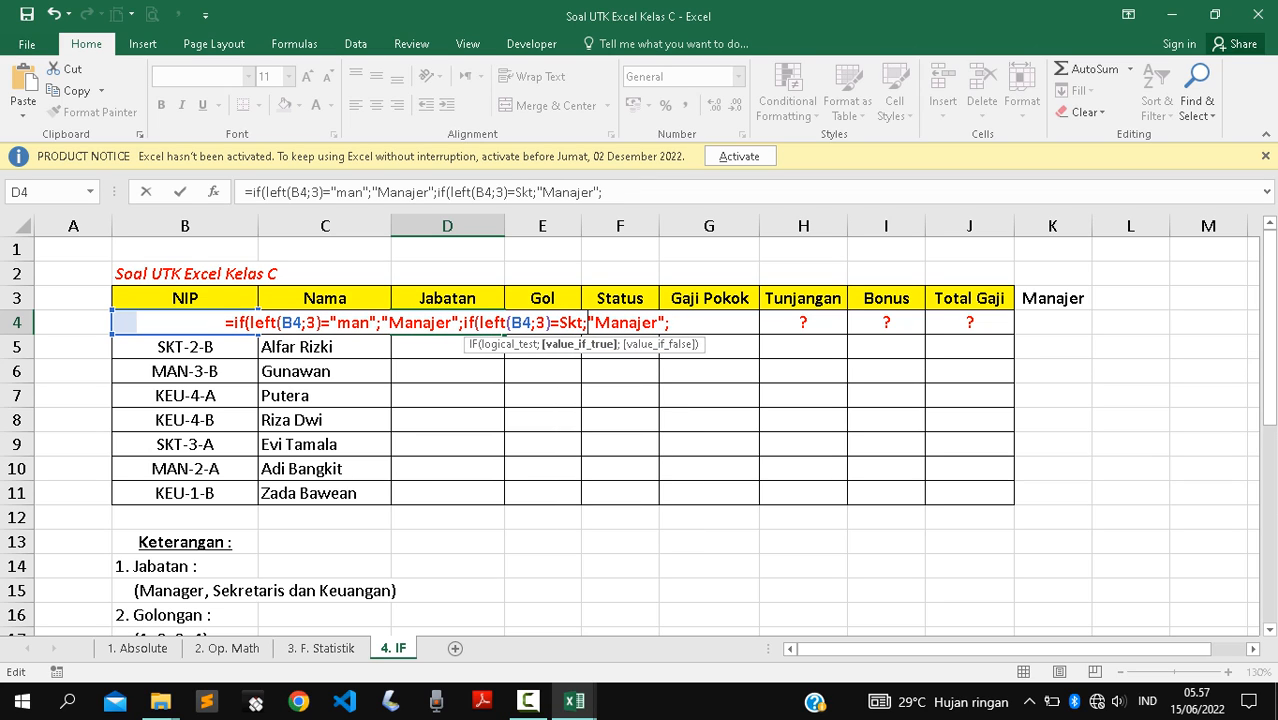
Make the second IF clause in D4 return "Sekretaris" instead of the copied value.
key(shift+Right)
key(shift+Right)
key(shift+Right)
key(shift+Right)
key(shift+Right)
key(shift+Right)
key(shift+Right)
key(shift+Right)
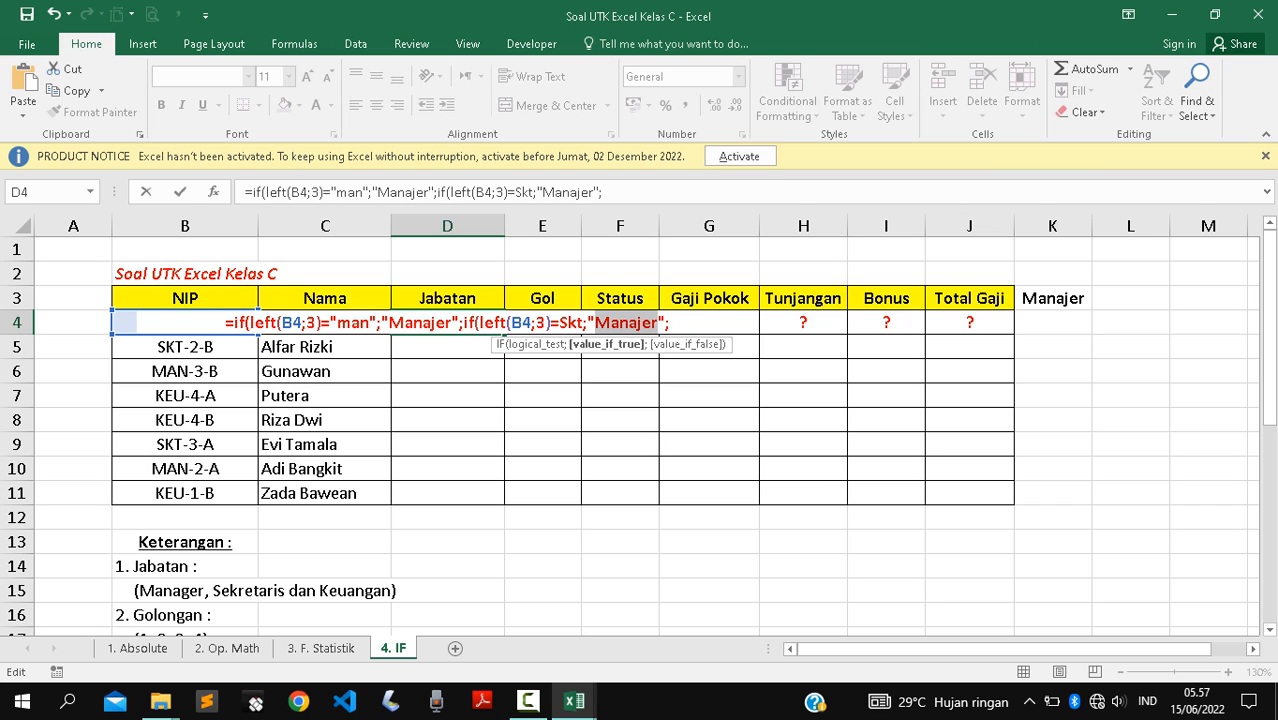
text(Se")
text(kreta)
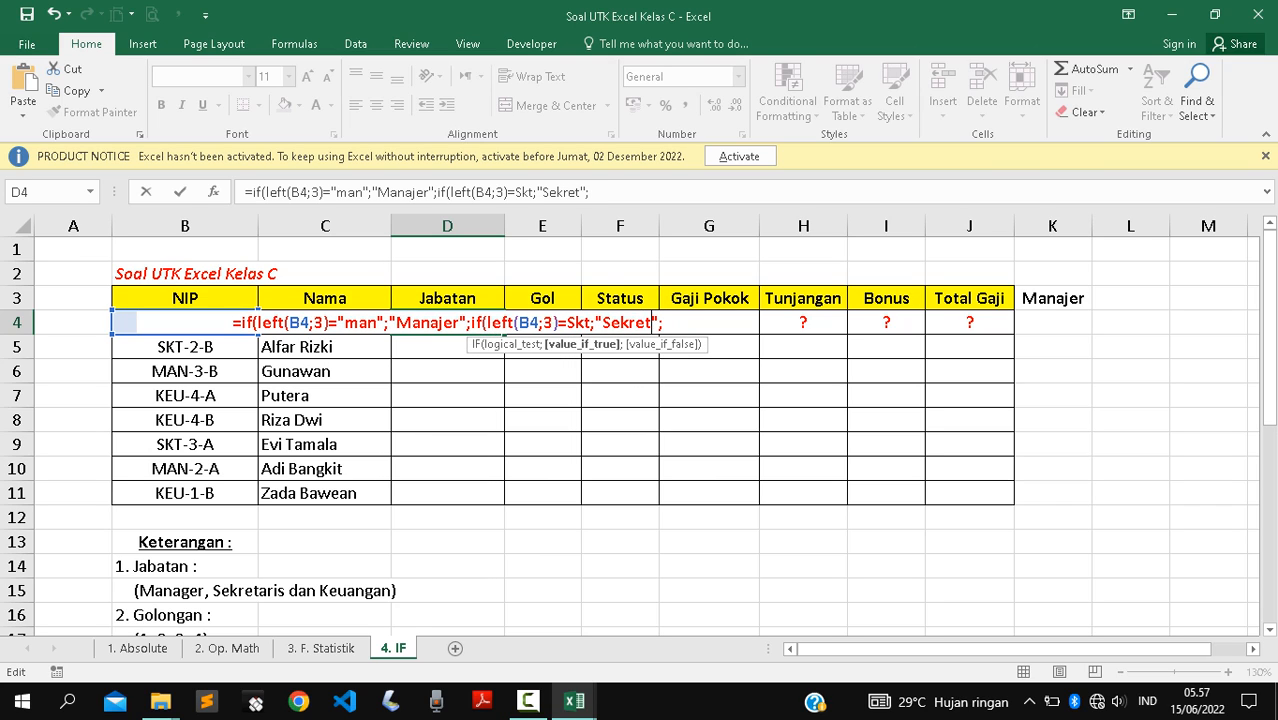
text(ris)
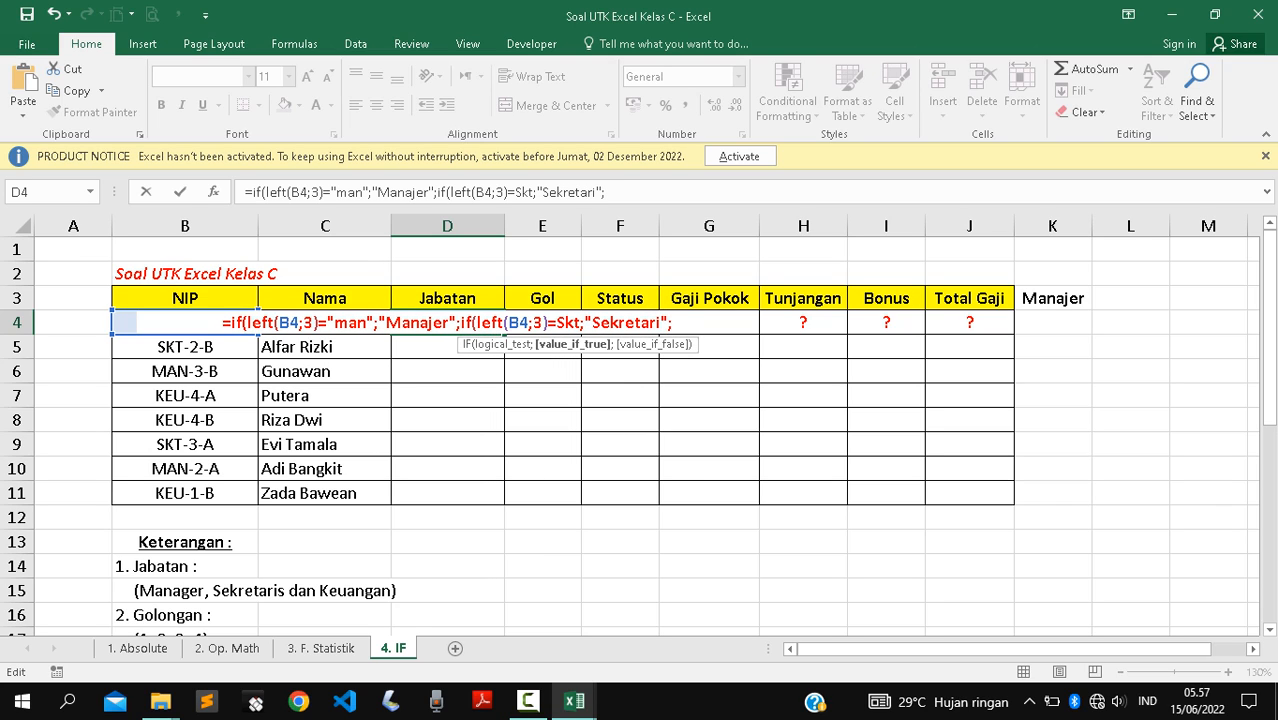
key(Right)
key(Right)
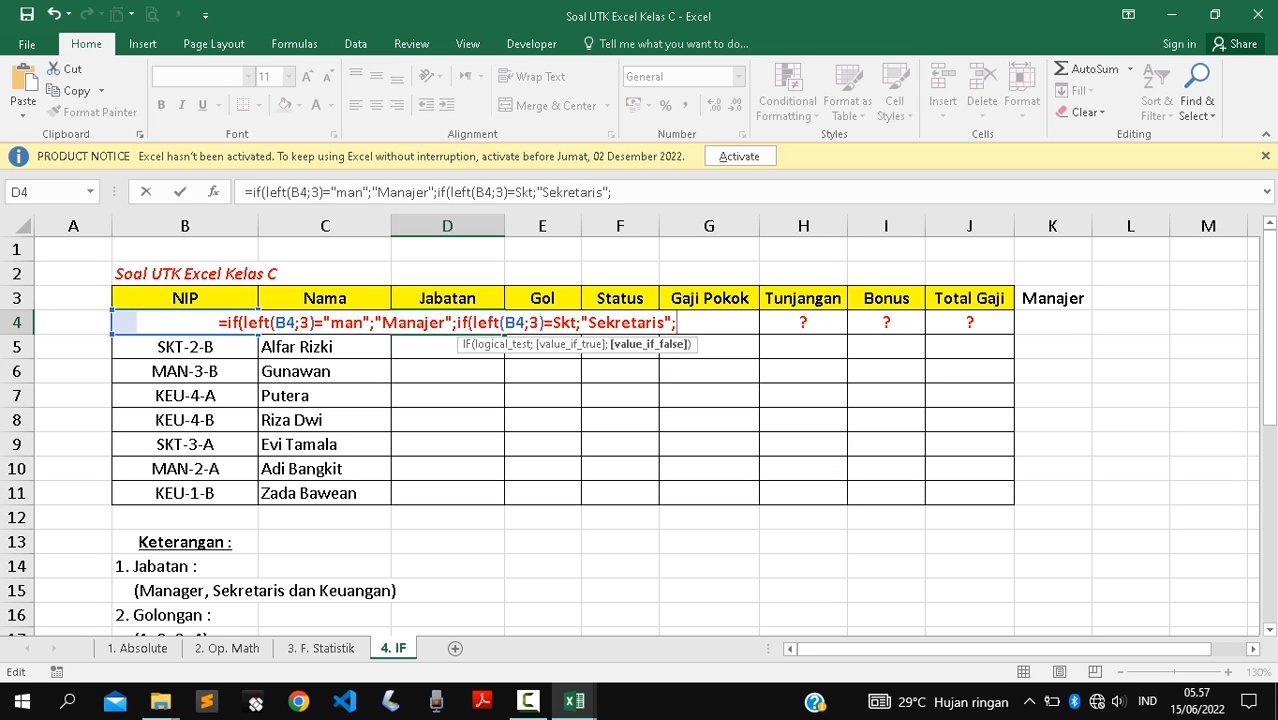
Append a third nested IF clause to the D4 formula that tests left(B4;3) against "keu".
text(if(left(B4;3)="man";"Manajer";)
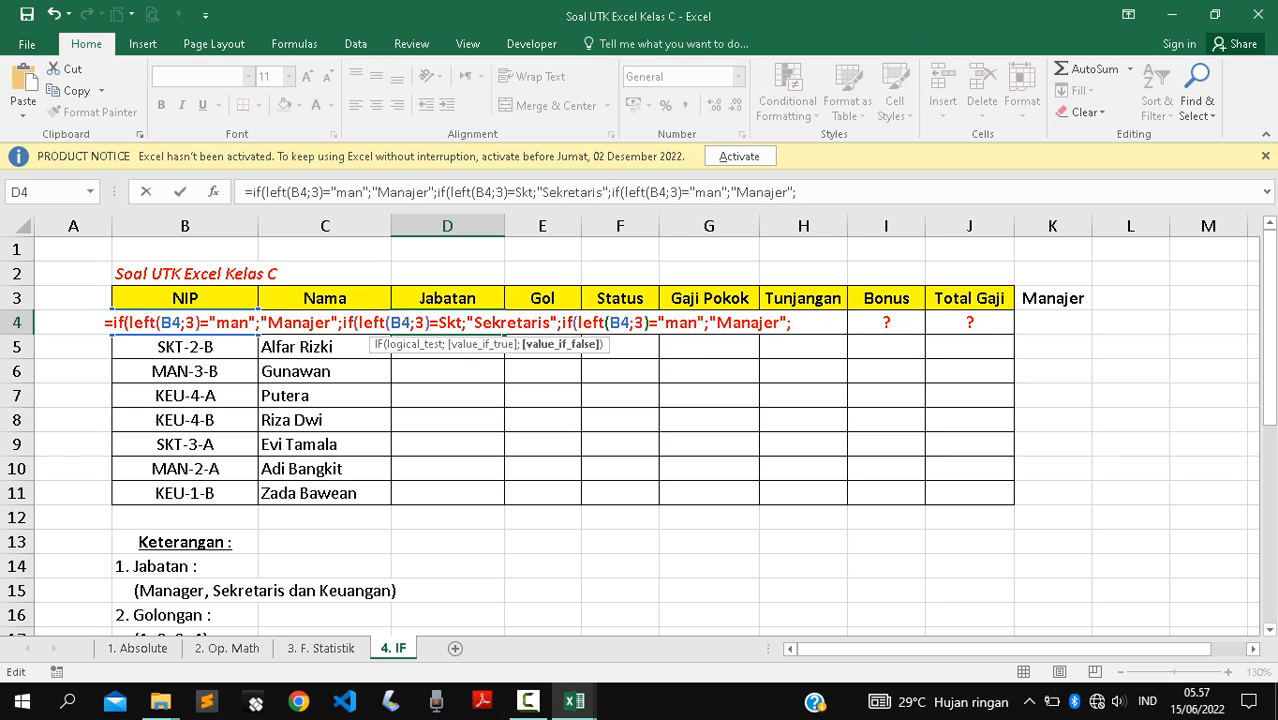
double_click(683, 323)
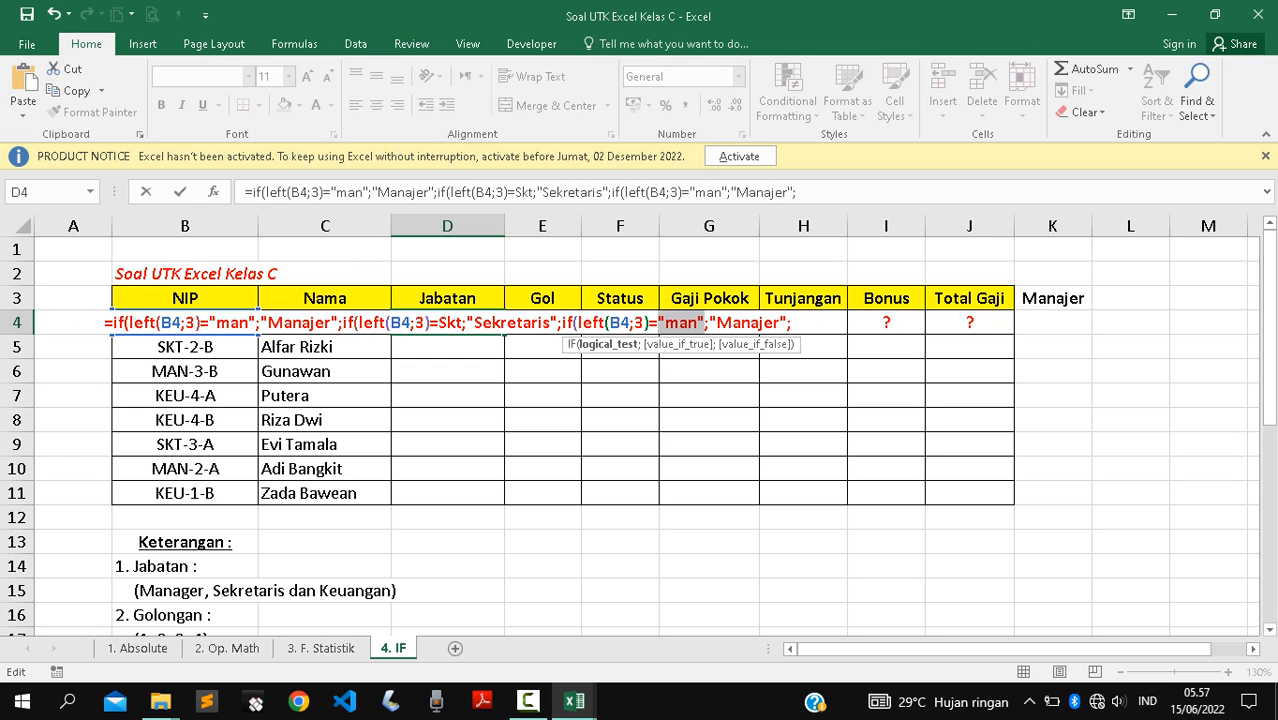
key(shift+Left)
click(688, 323)
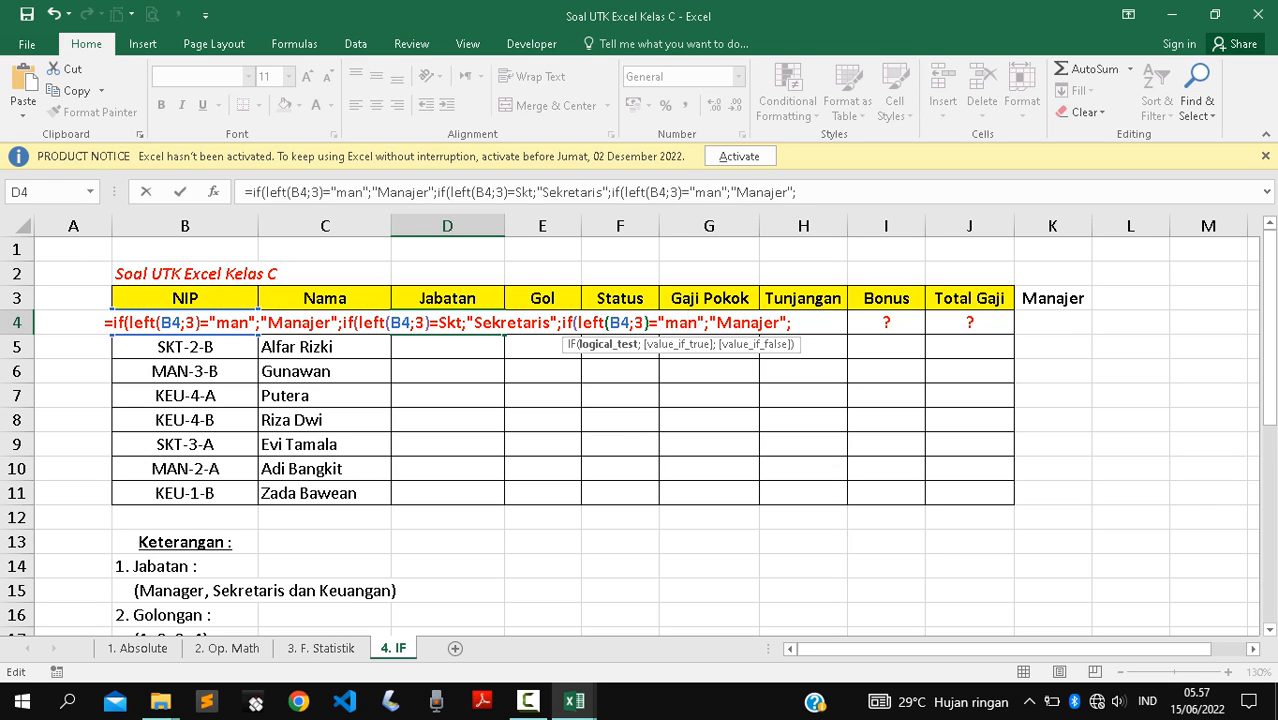
key(BackSpace)
key(Delete)
key(Delete)
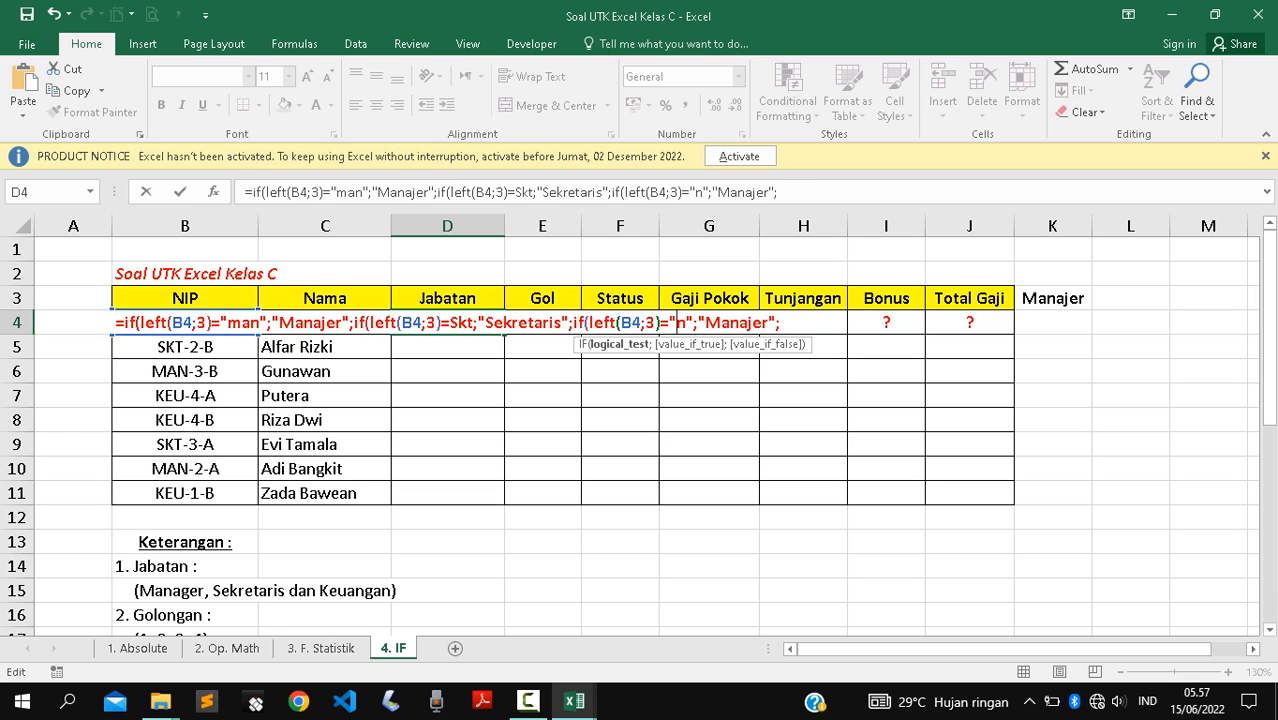
text(keu)
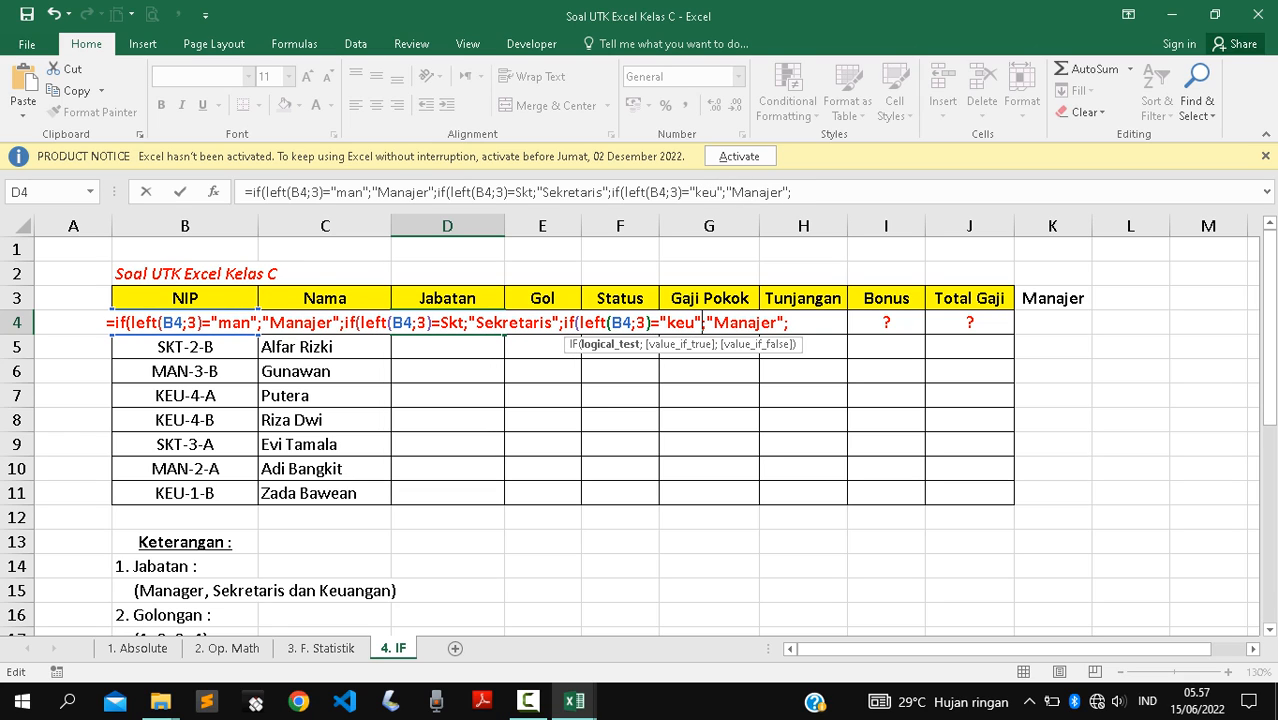
Make the third IF clause in D4 return "keuangan" instead of the copied value.
key(Right)
key(Right)
key(Right)
key(shift+Right)
key(shift+Right)
key(shift+Right)
key(shift+Right)
key(shift+Right)
key(shift+Right)
key(shift+Right)
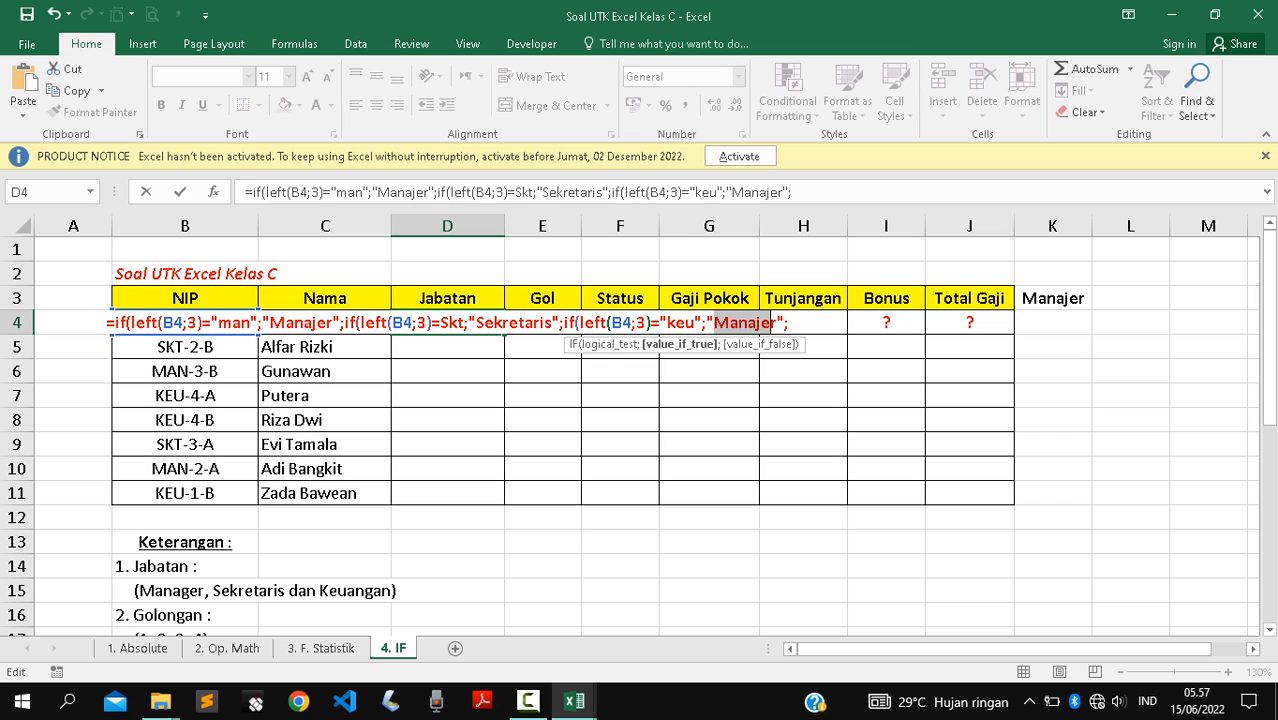
text(ke)
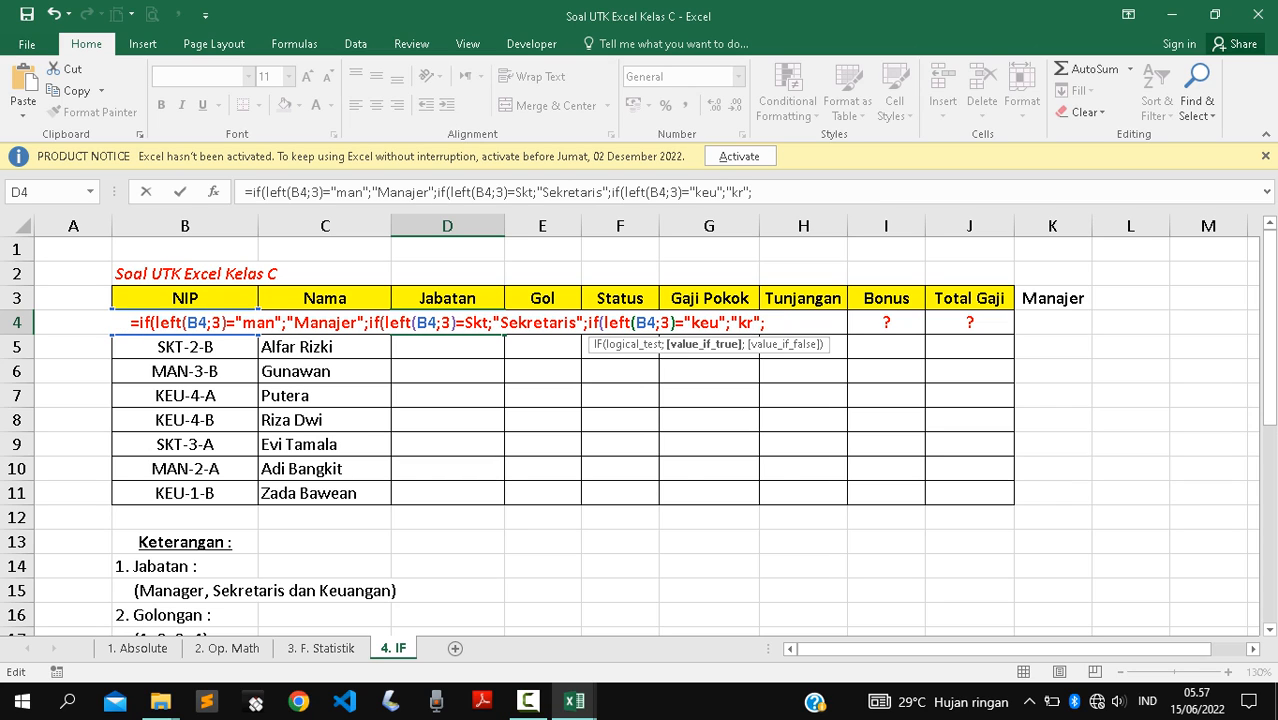
key(BackSpace)
text(eusnga)
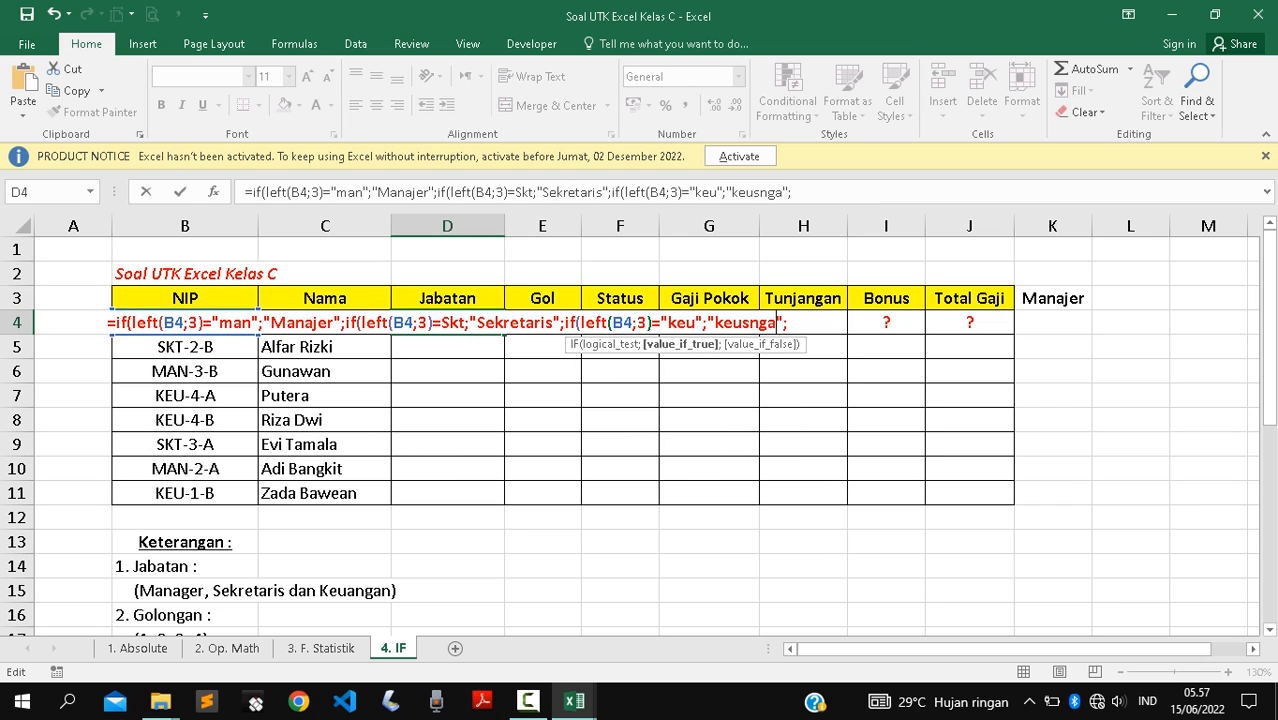
key(BackSpace)
key(BackSpace)
key(BackSpace)
key(BackSpace)
text(angan)
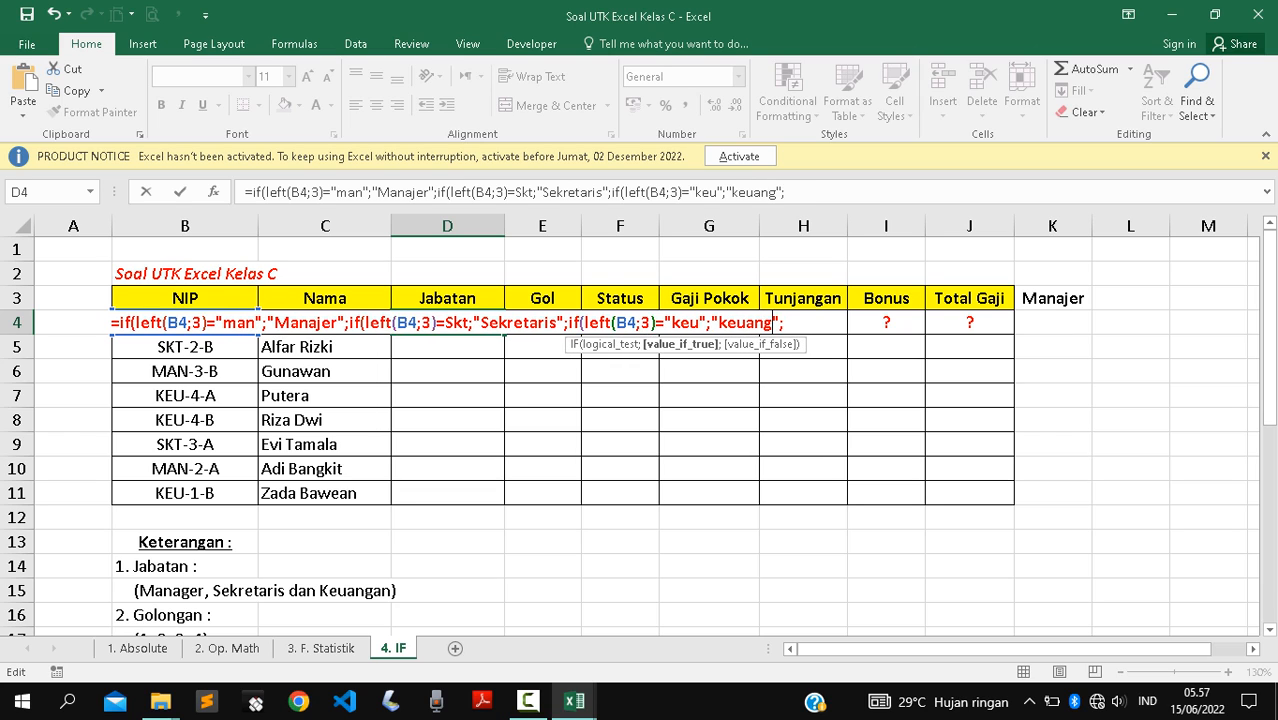
Add "-" as the fallback value of the third IF clause for NIP codes that match nothing.
key(Right)
key(Right)
text(")
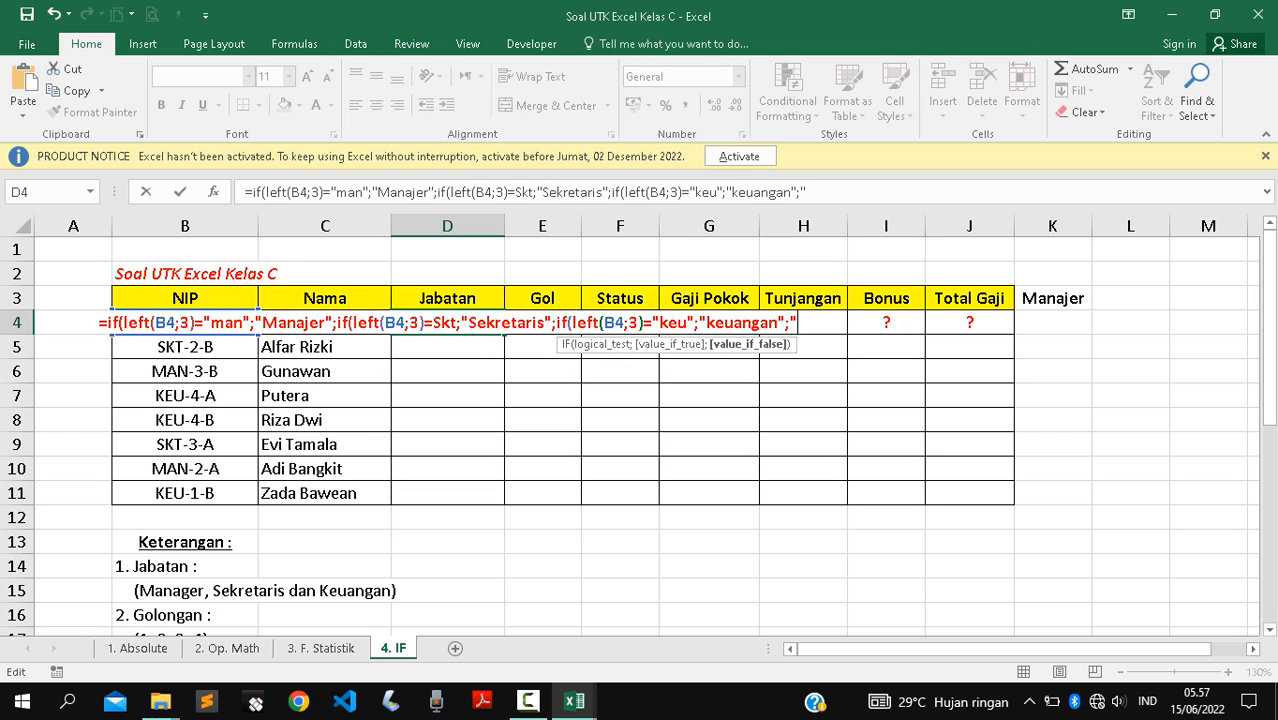
text(-")
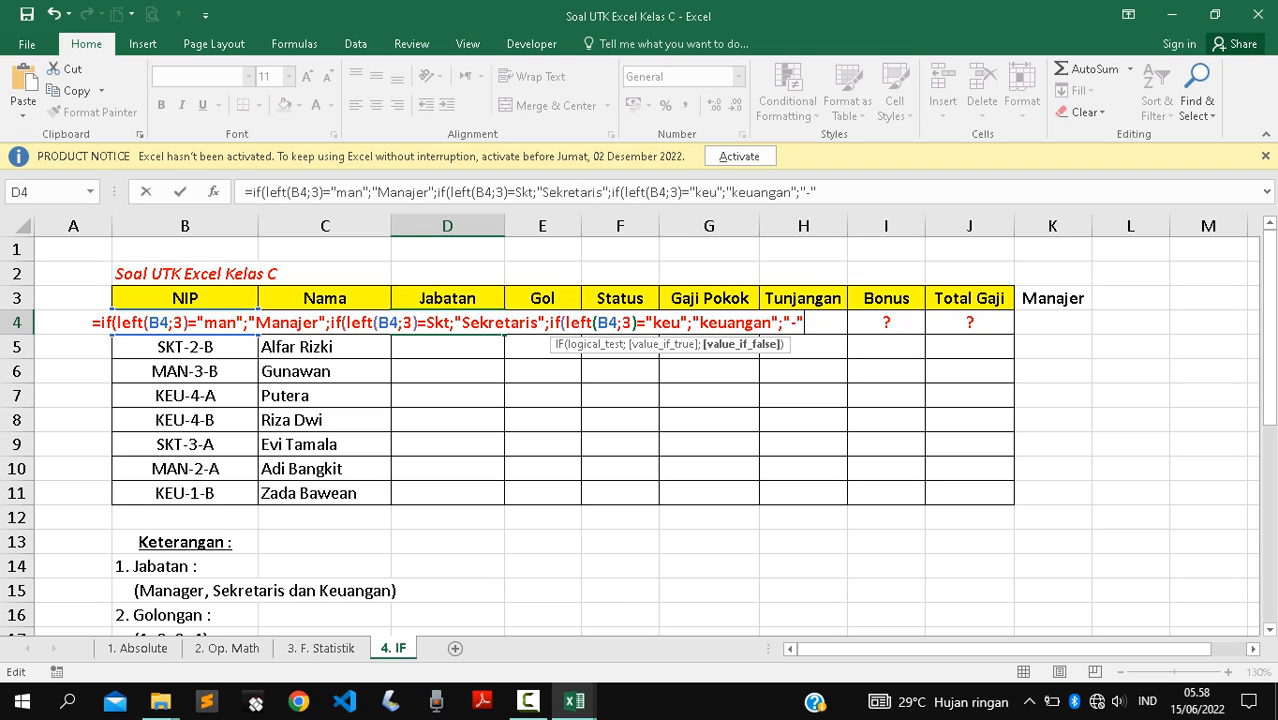
Enclose the Skt test value in quotation marks and commit the D4 formula with its missing closing parentheses.
click(427, 323)
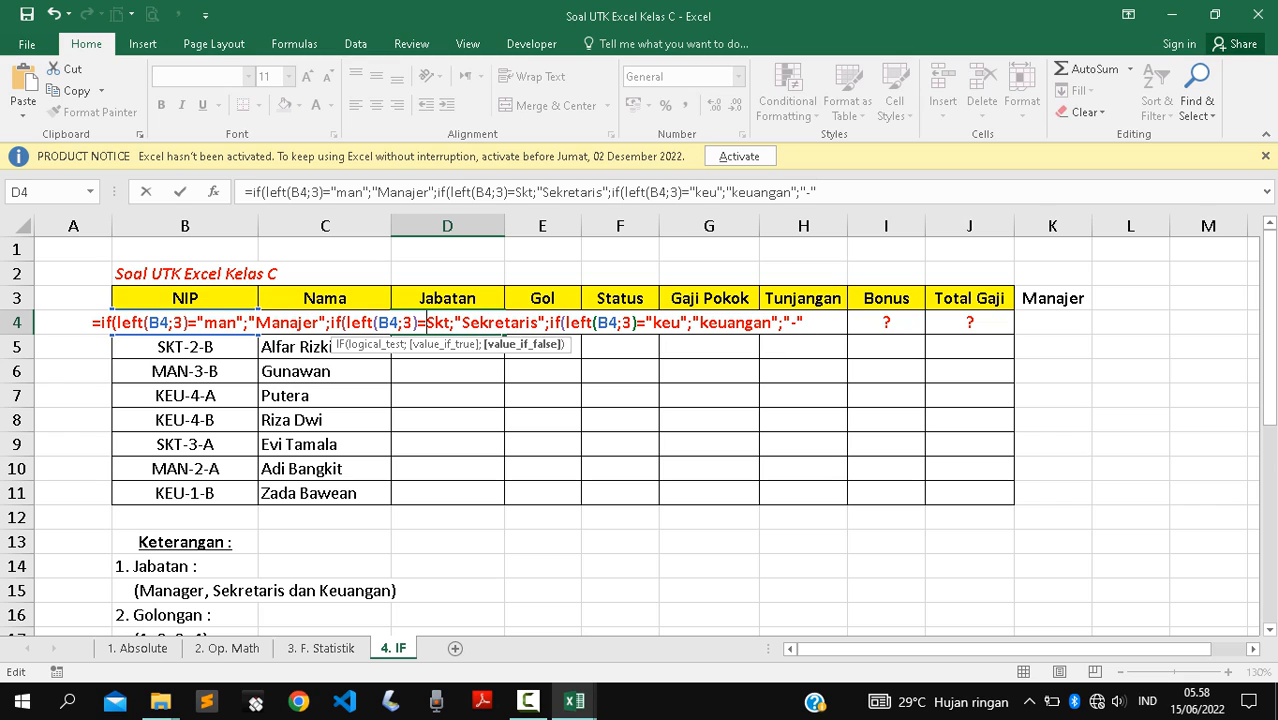
text(")
key(Right)
key(Right)
key(Right)
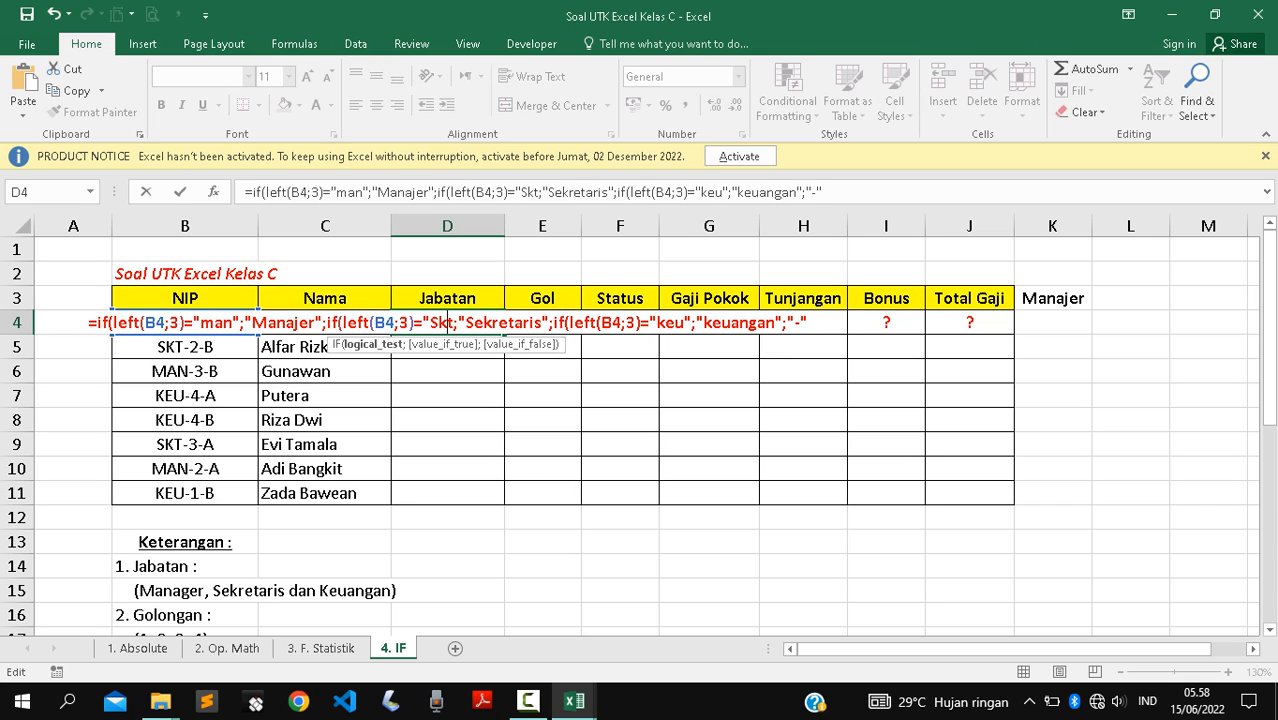
text(";")
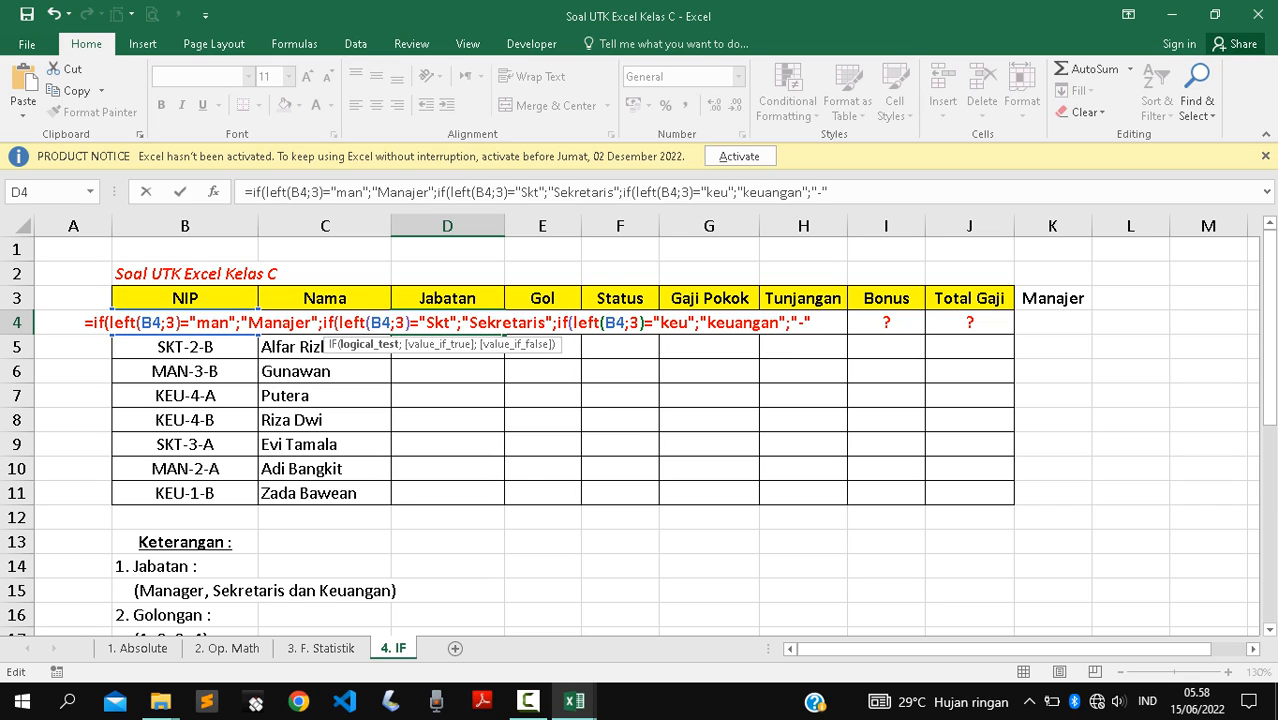
key(Return)
key(Return)
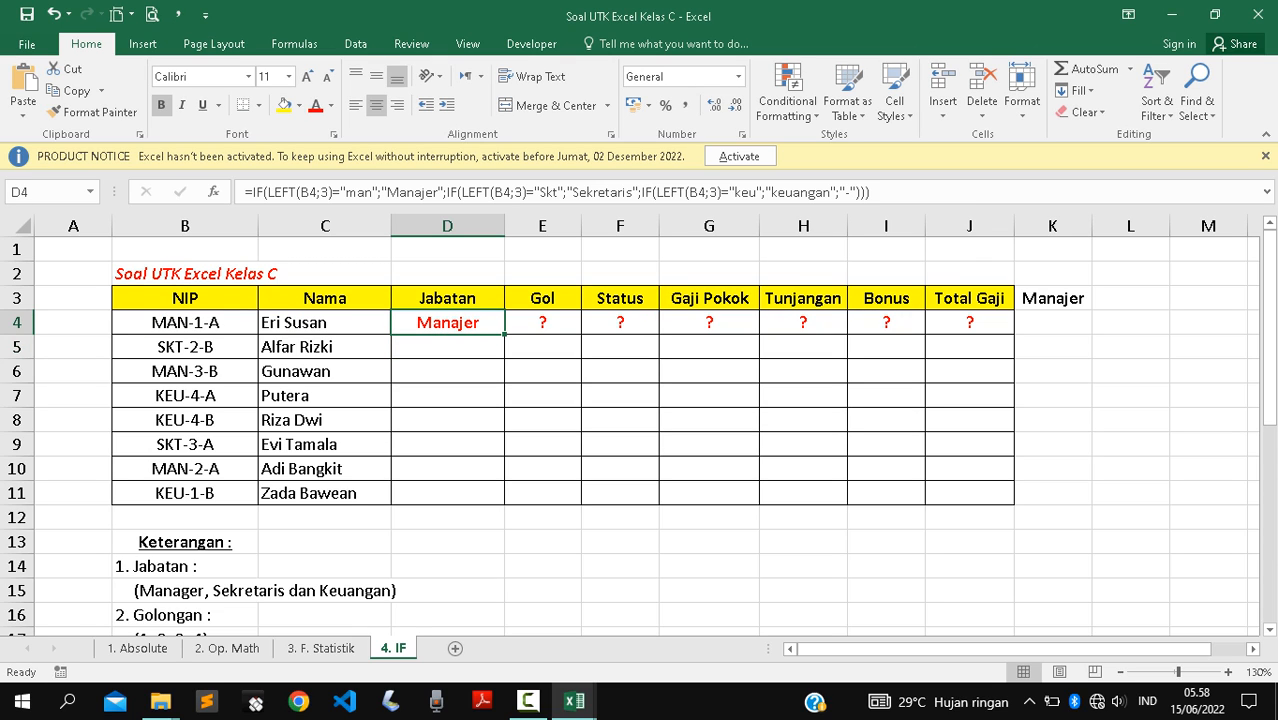
Fill the Jabatan formula from D4 down to D11.
double_click(504, 334)
click(447, 323)
Check the copied formulas cell by cell down the Jabatan column against each row's NIP code.
key(Down)
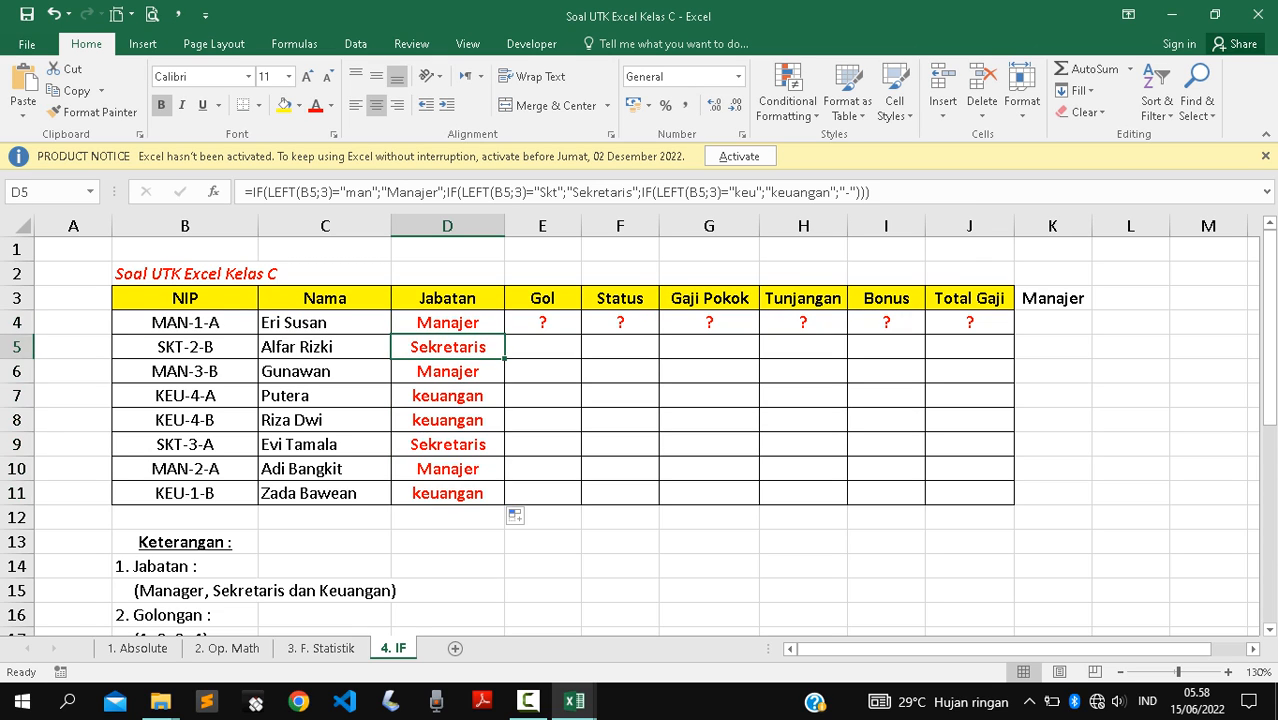
key(Down)
key(Down)
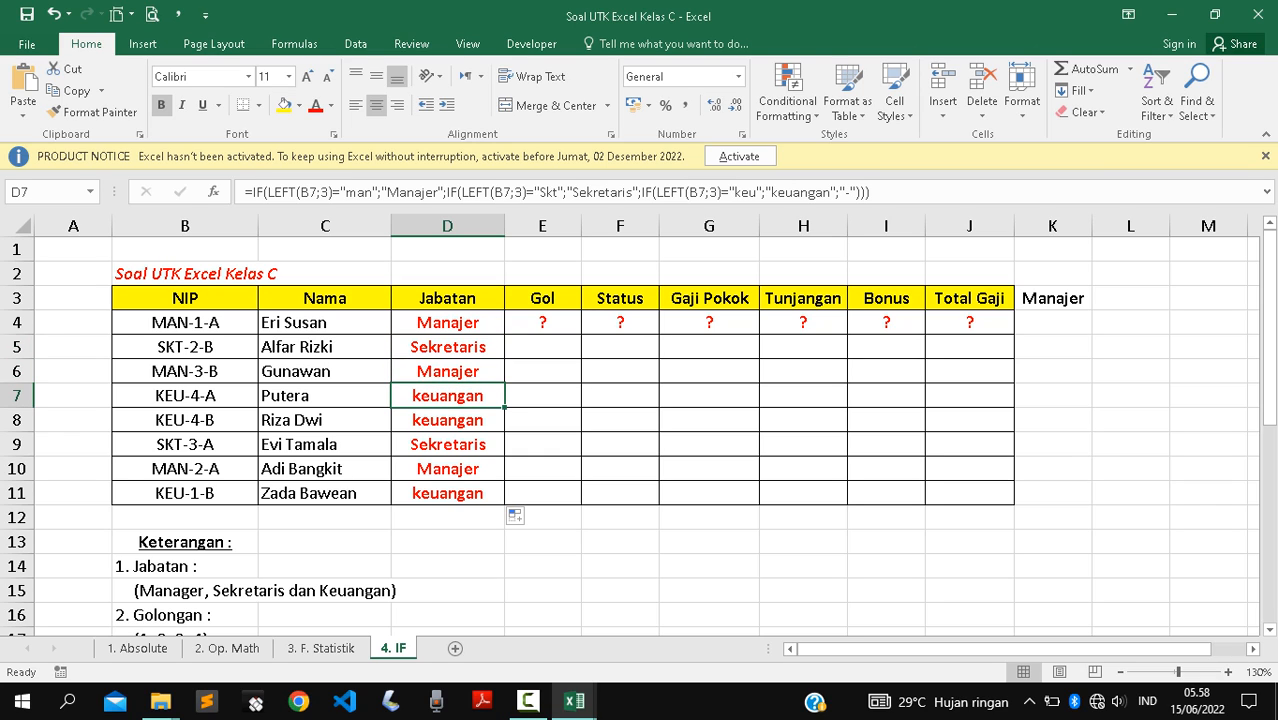
key(Down)
key(Down)
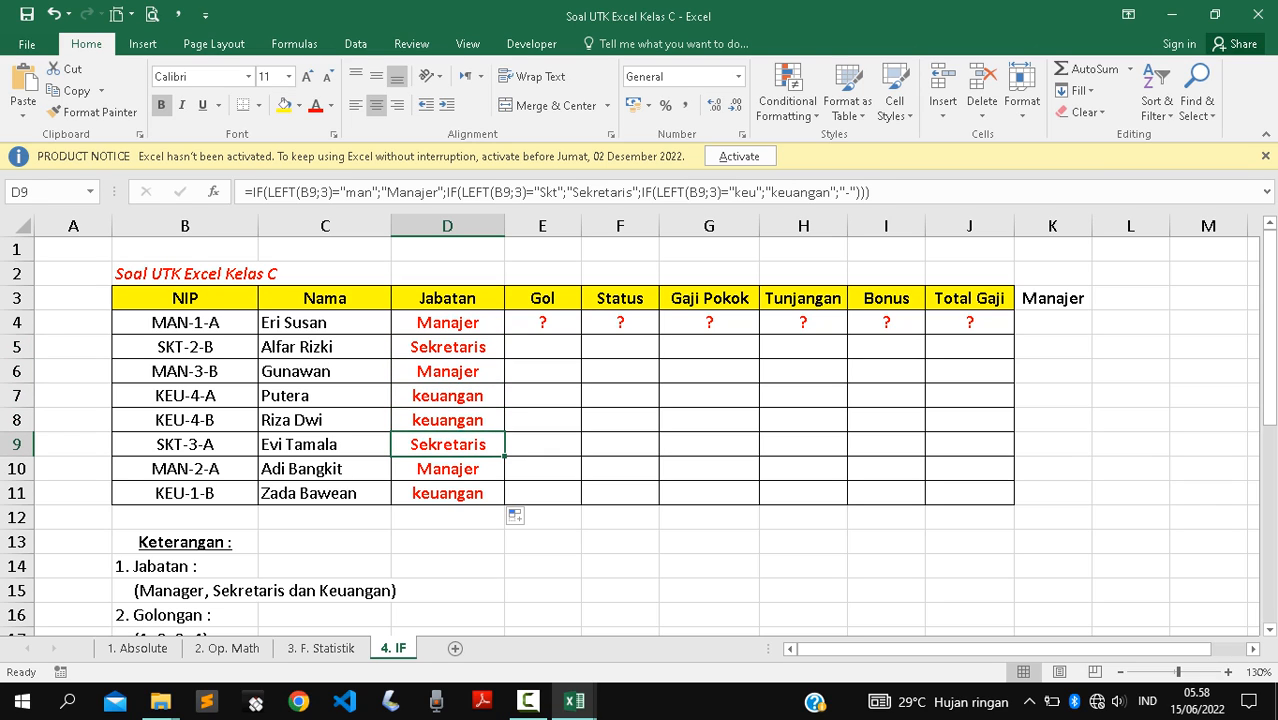
key(Down)
key(Down)
key(Up)
key(Up)
key(Up)
key(Up)
key(Up)
key(Up)
key(Up)
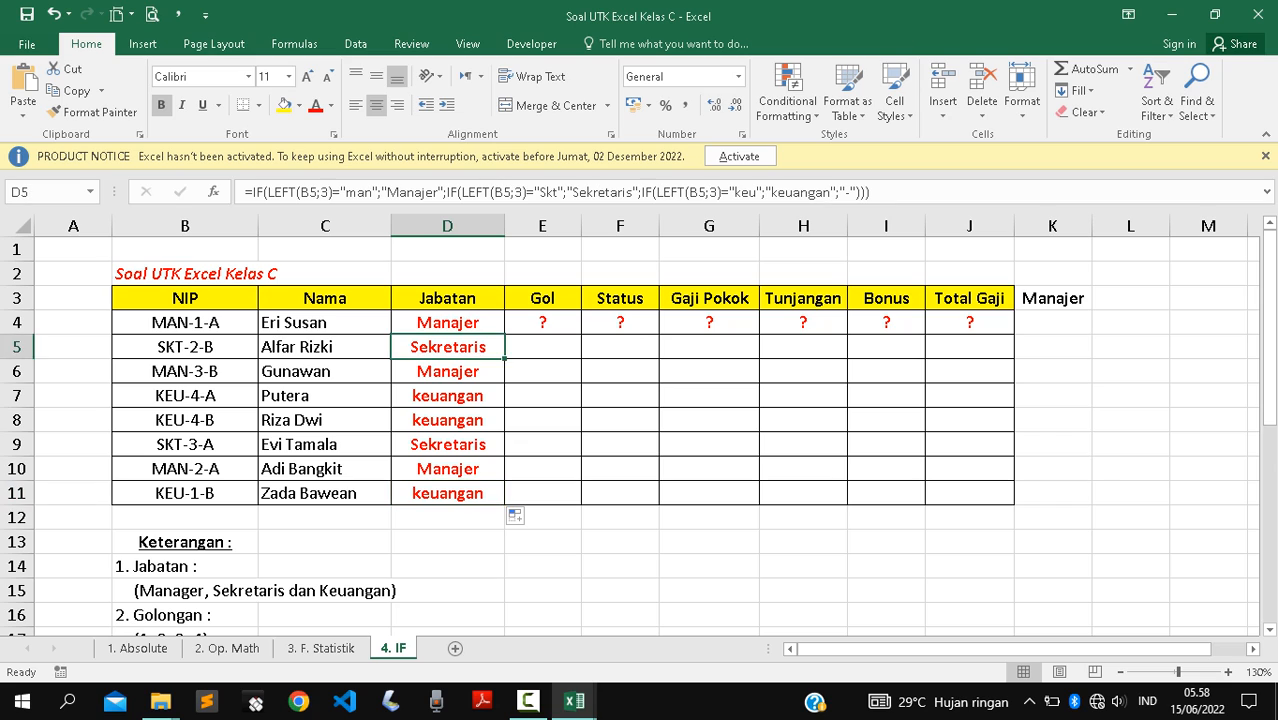
Try a dark theme font colour on the Jabatan results in D4:D11, and undo the colour change.
key(shift+Down)
key(shift+Down)
key(shift+Down)
key(shift+Down)
key(shift+Down)
key(shift+Down)
key(shift+Down)
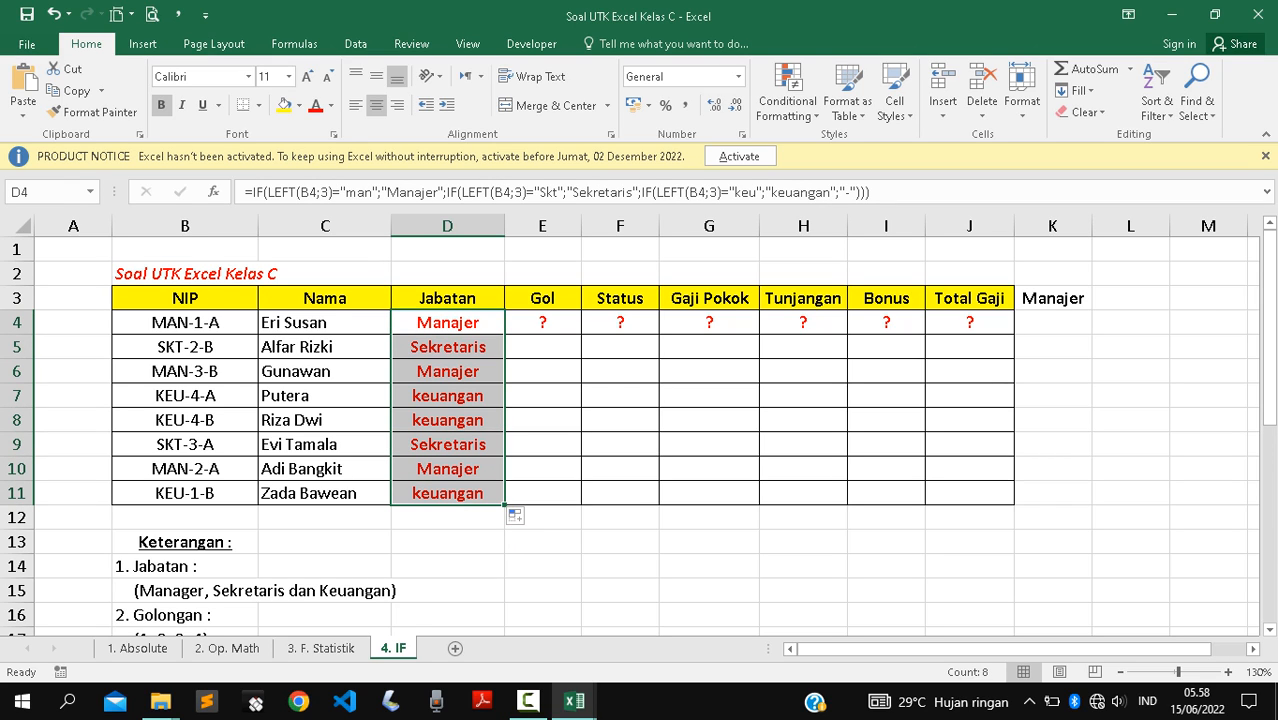
click(331, 105)
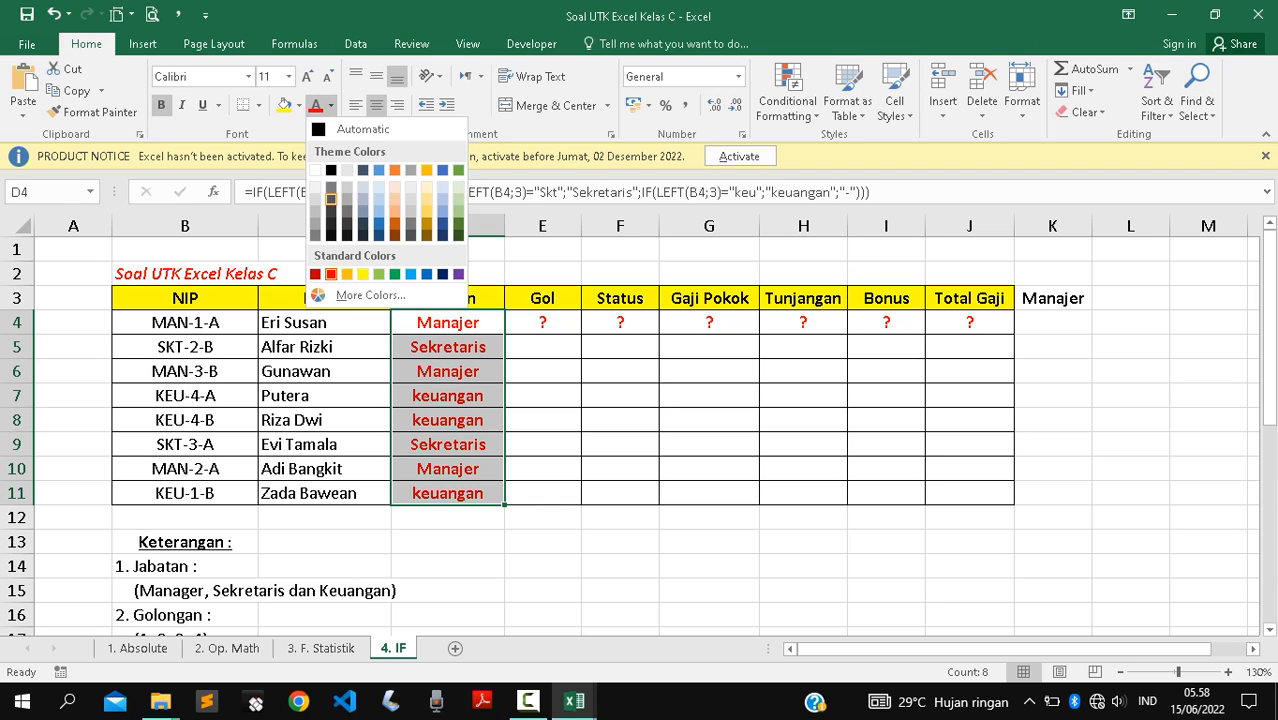
click(331, 198)
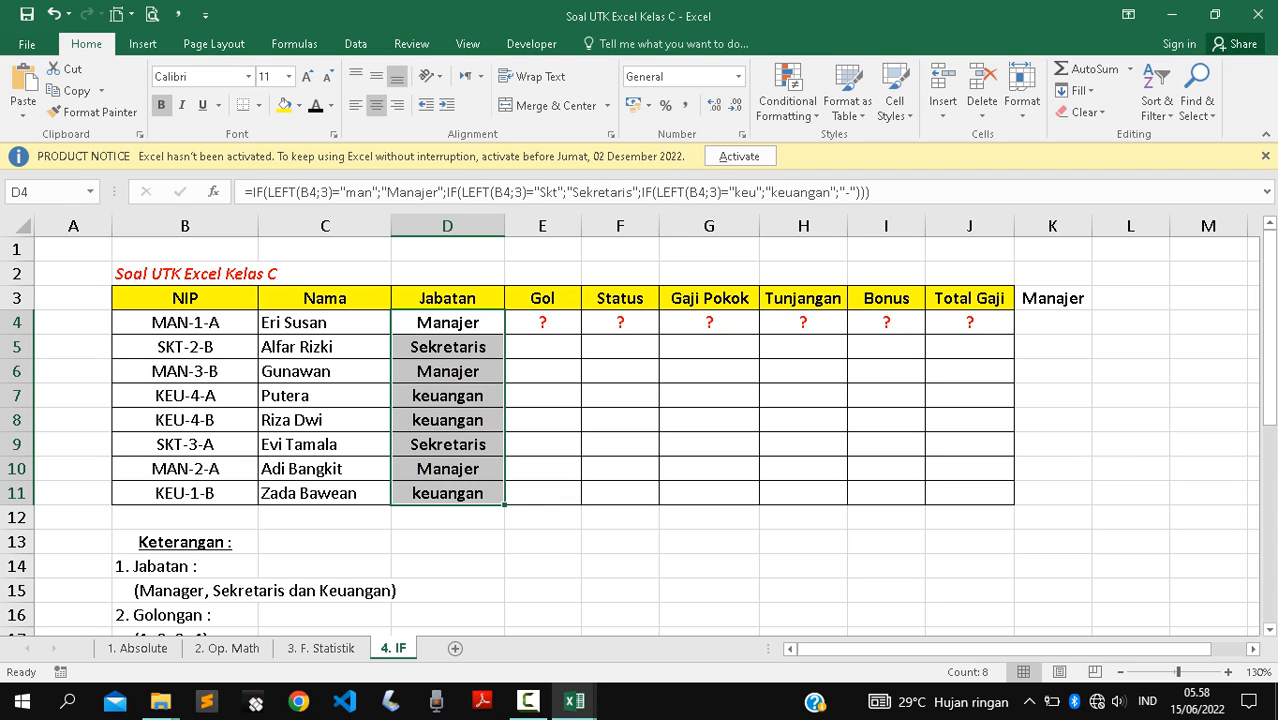
click(543, 420)
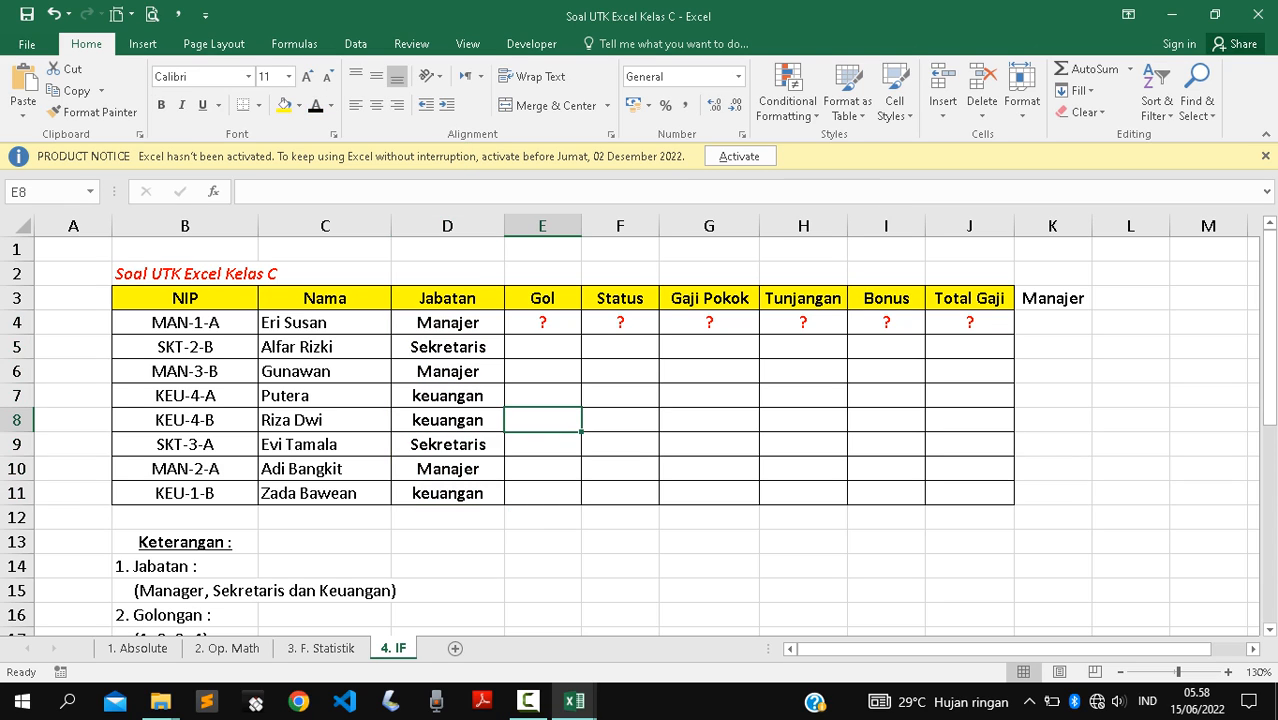
key(ctrl+z)
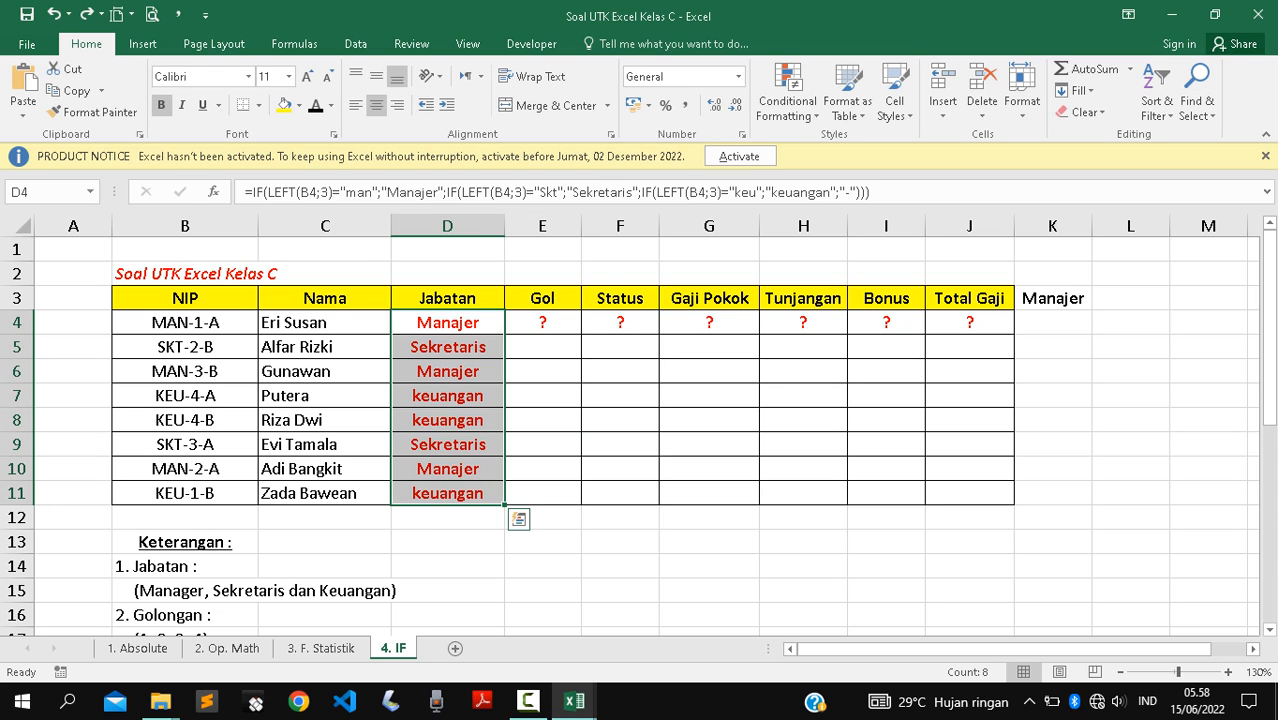
Consult the Golongan rule in the Keterangan notes and begin a formula in Gol cell E4.
click(543, 347)
key(Up)
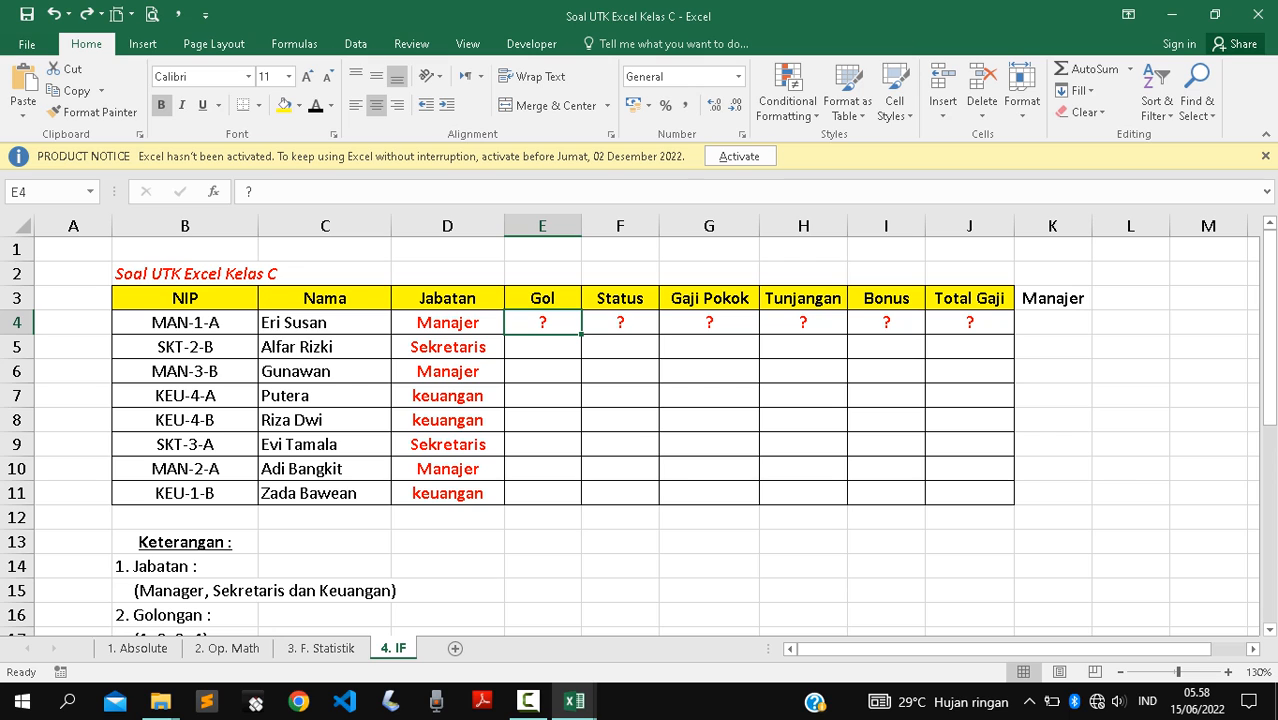
click(325, 566)
scroll(325, 566, down, 2)
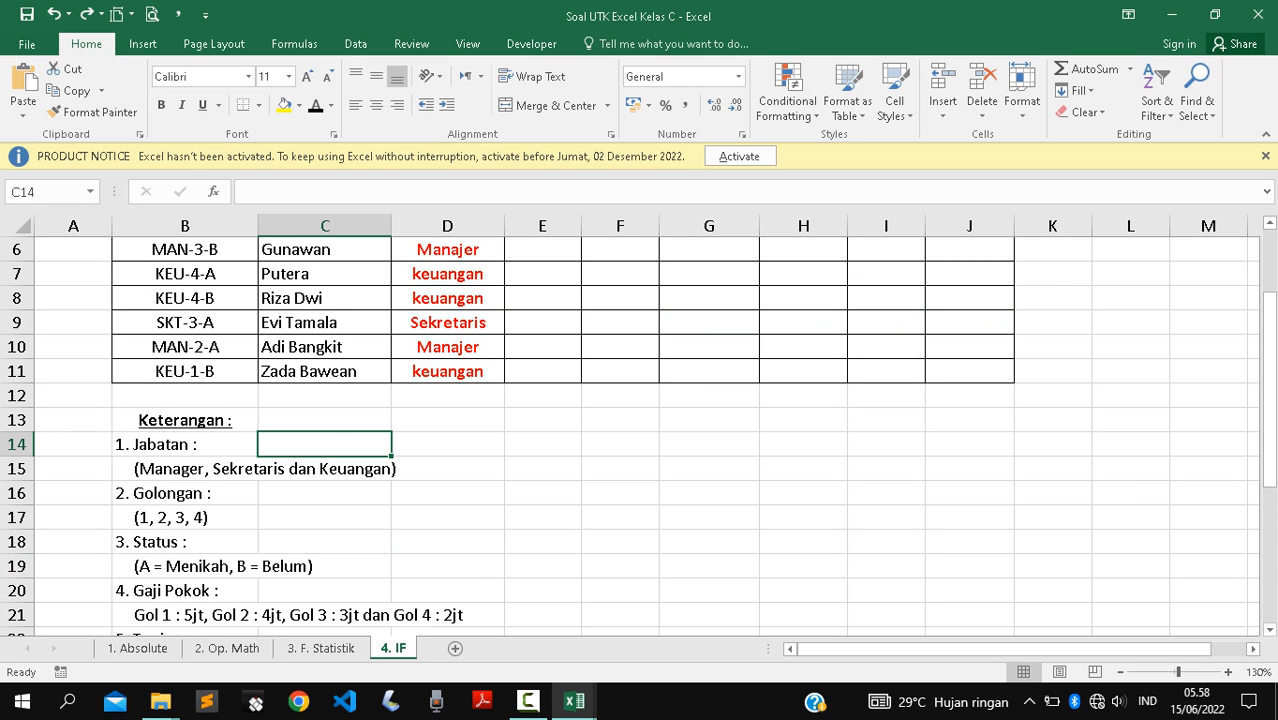
scroll(640, 436, up, 2)
click(543, 322)
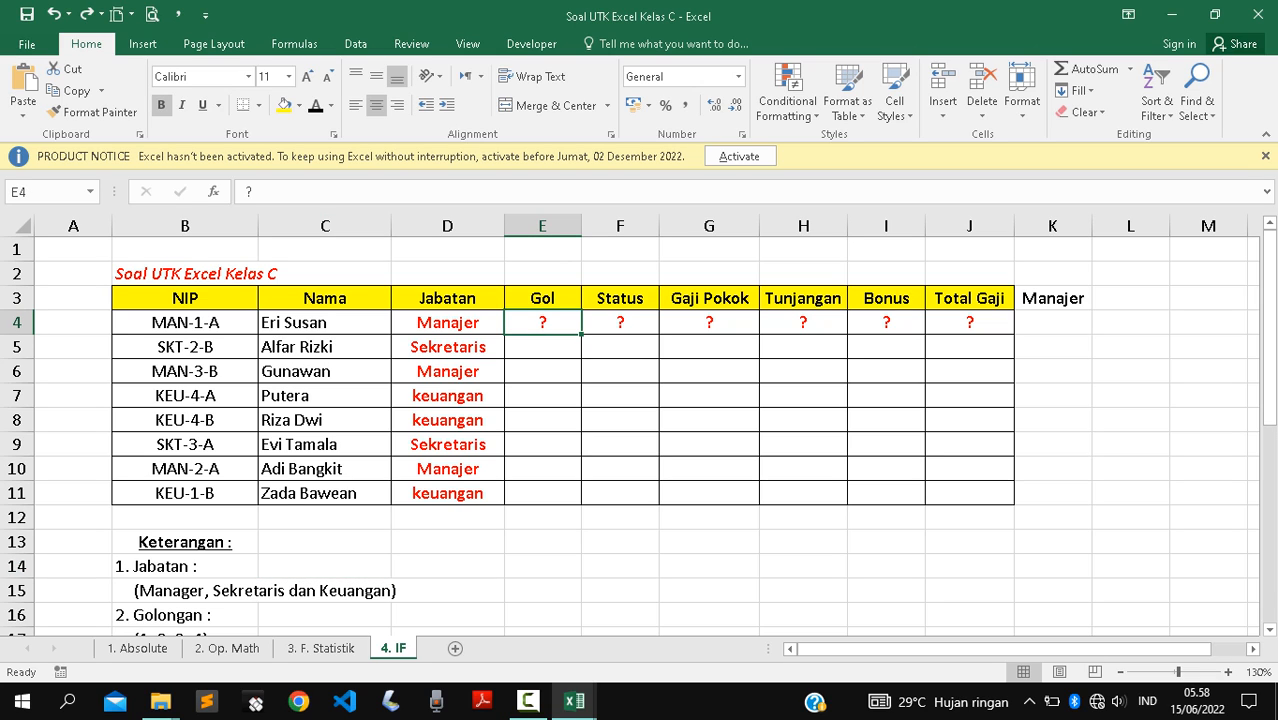
text(=)
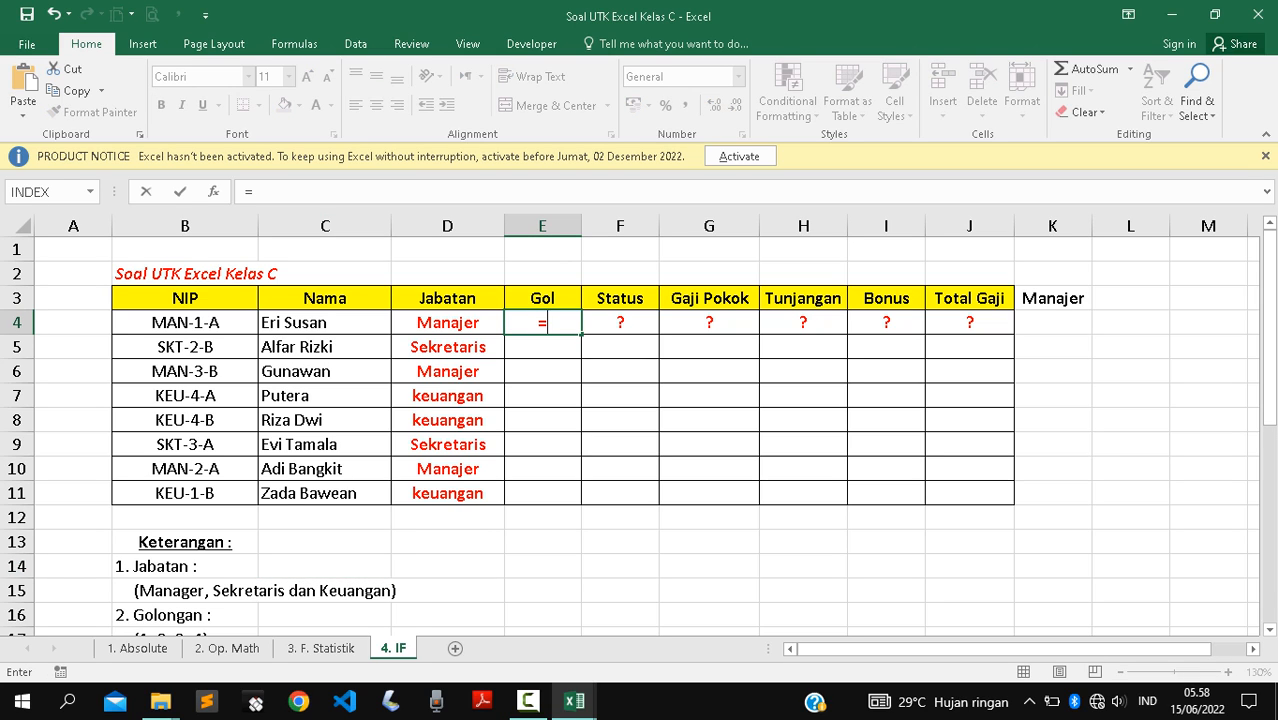
text(if(mi)
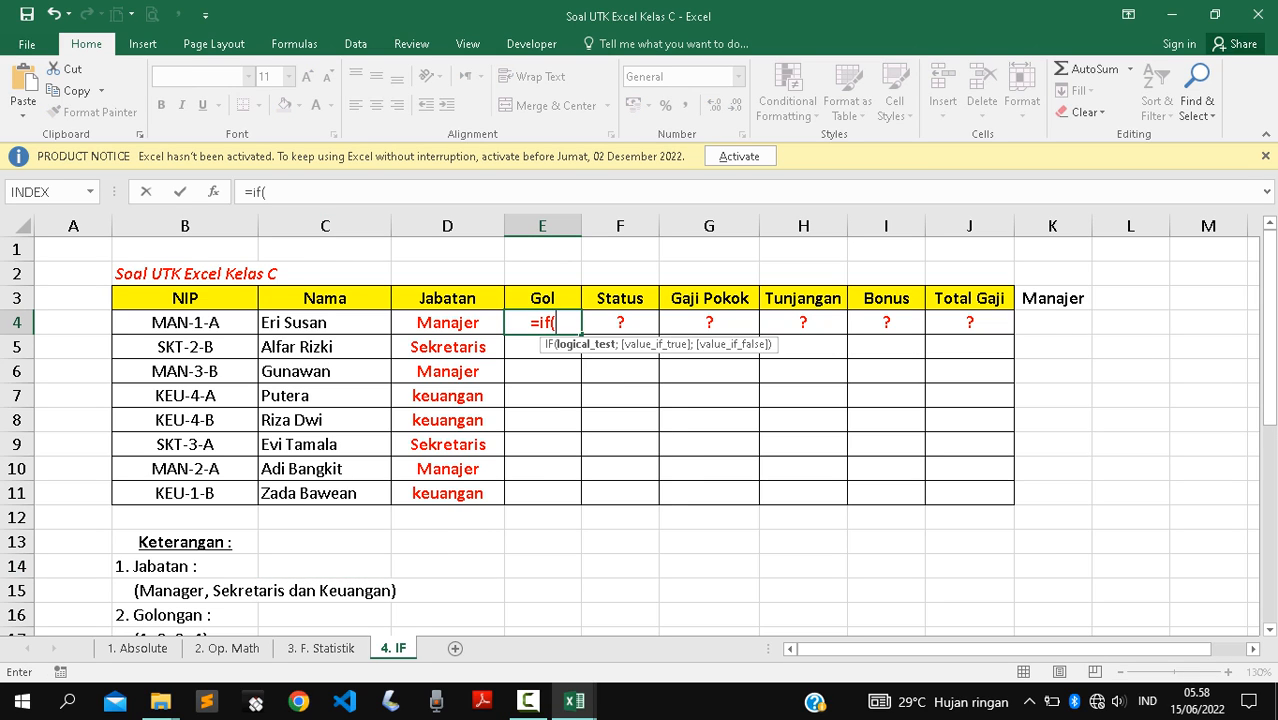
key(BackSpace)
key(BackSpace)
key(BackSpace)
key(BackSpace)
key(BackSpace)
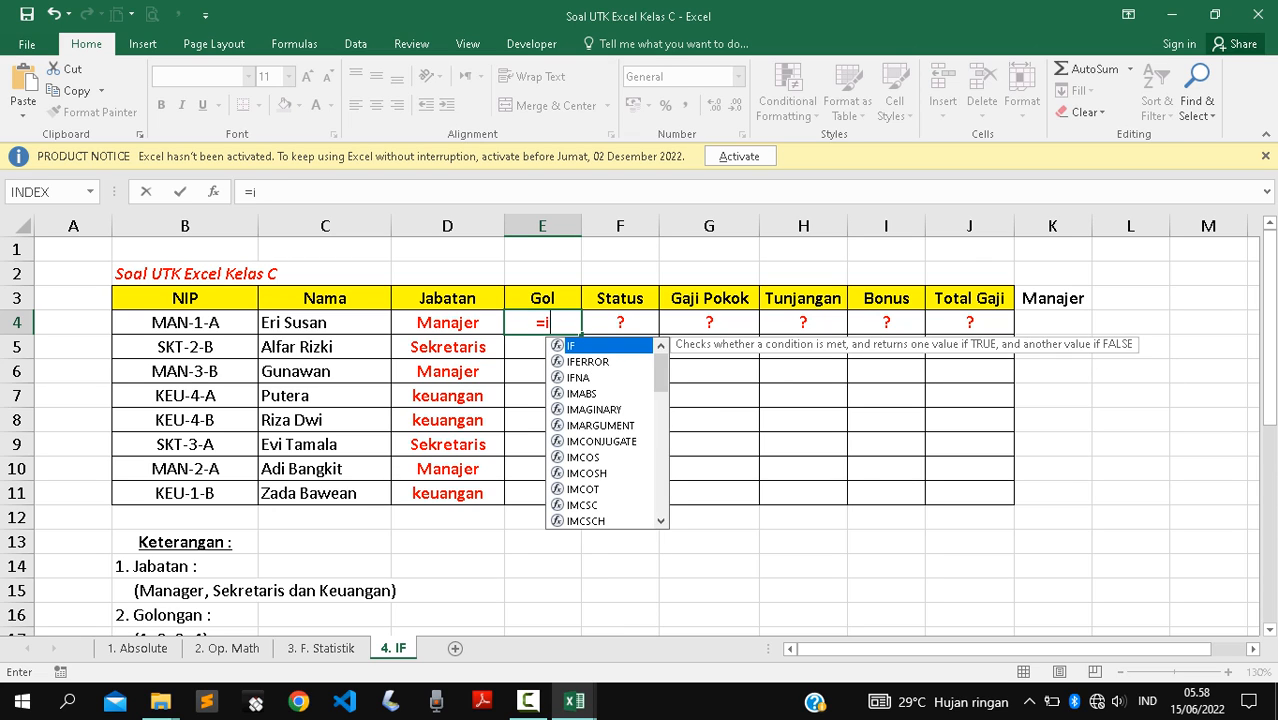
Complete the E4 formula as =MID(B4;5;1) to extract the group number from the NIP code.
text(mid()
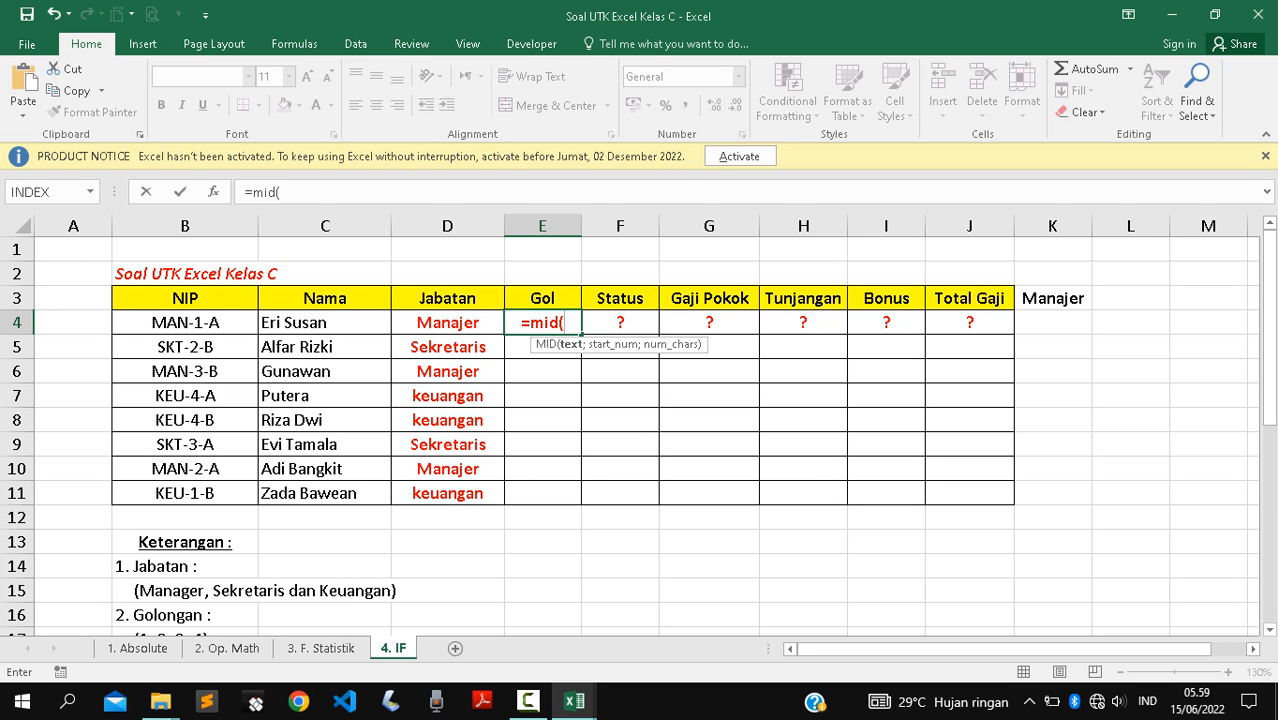
text(5;)
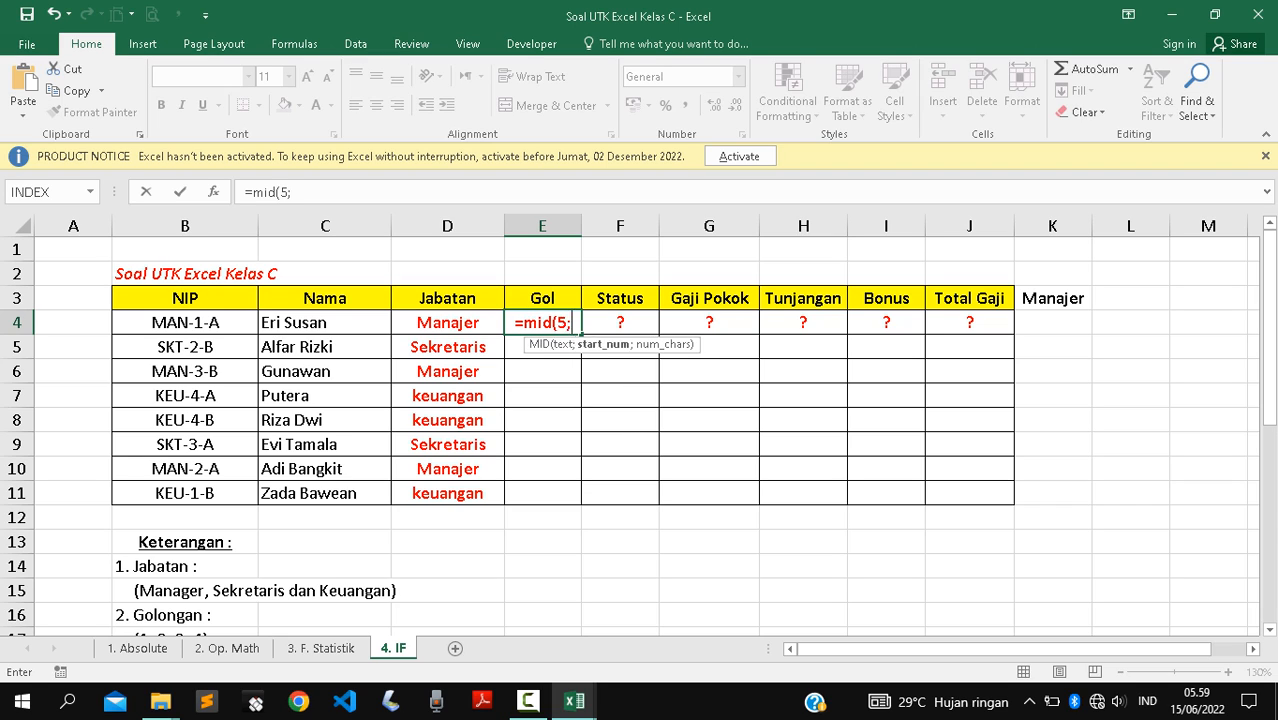
key(BackSpace)
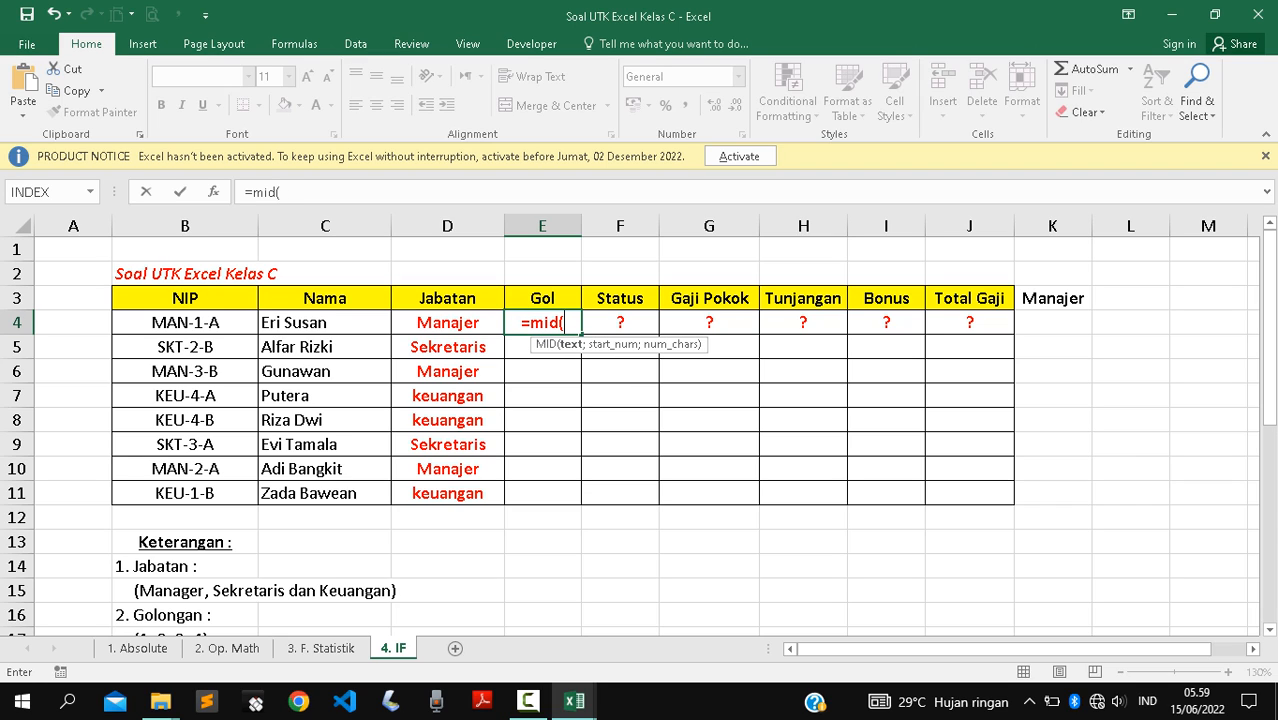
click(185, 323)
text(;)
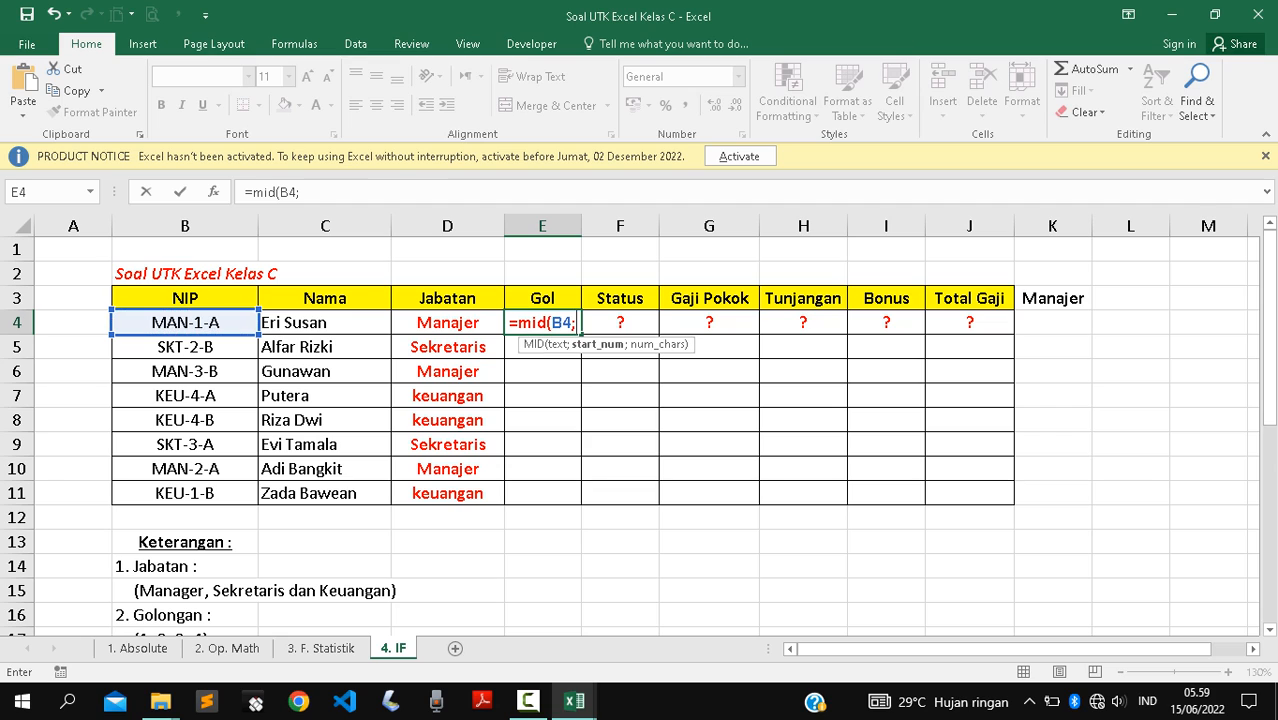
text(5)
key(Return)
key(Return)
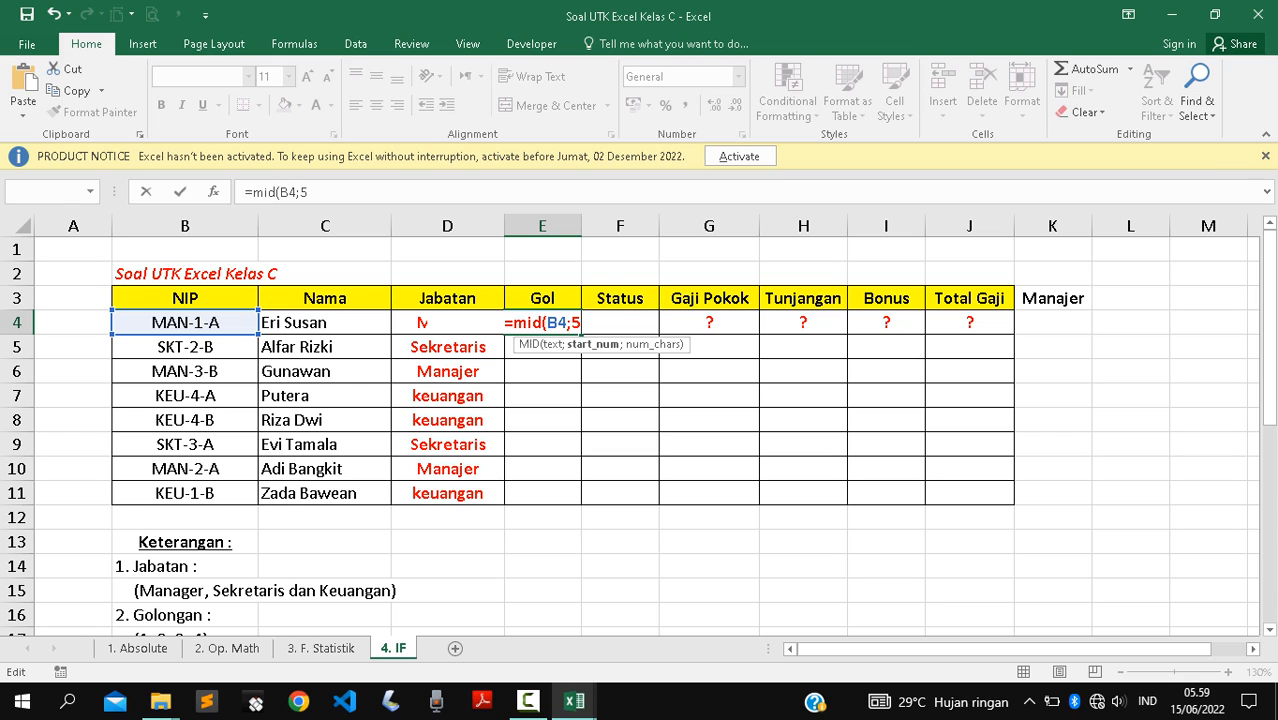
text(;1))
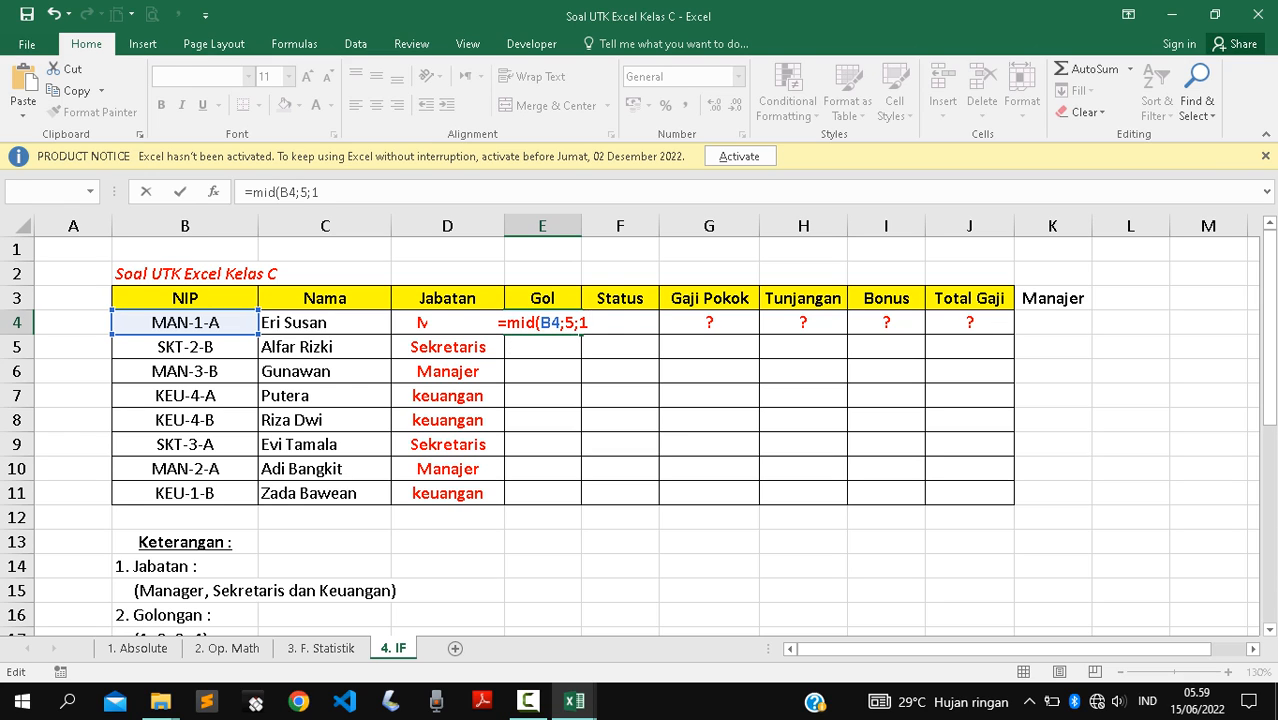
key(Return)
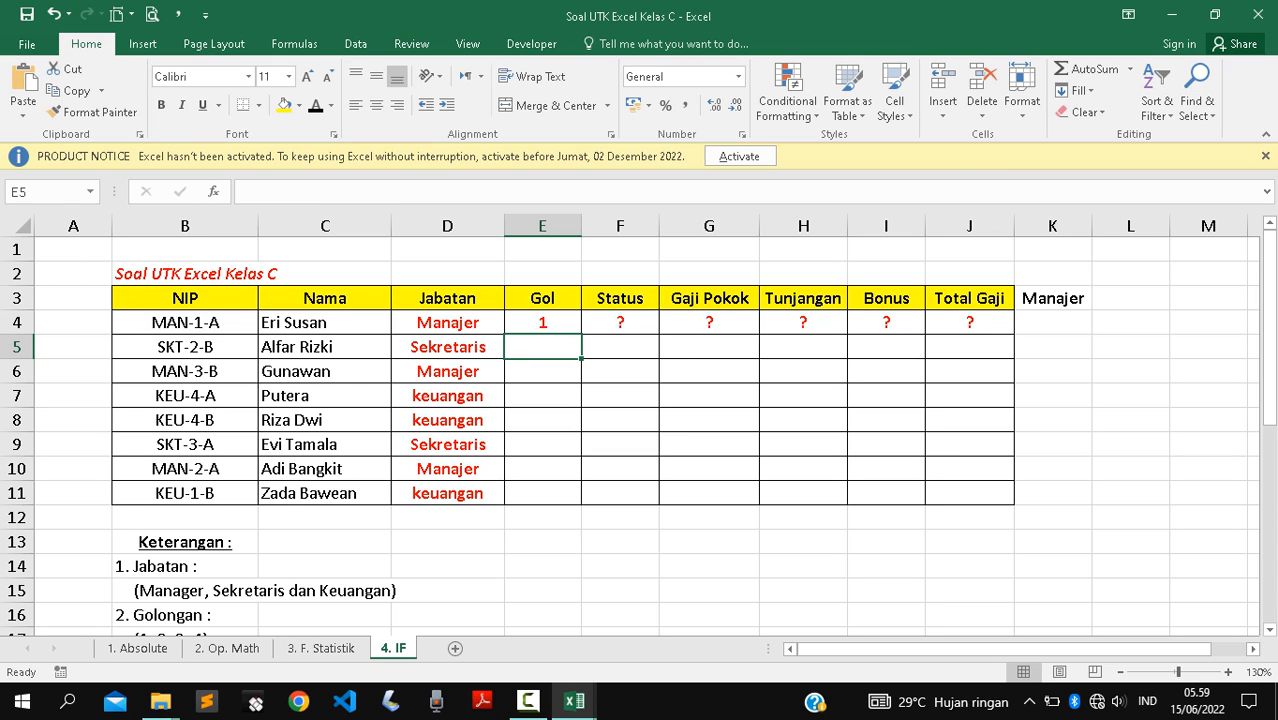
Fill the Gol formula from E4 down to E11.
click(543, 323)
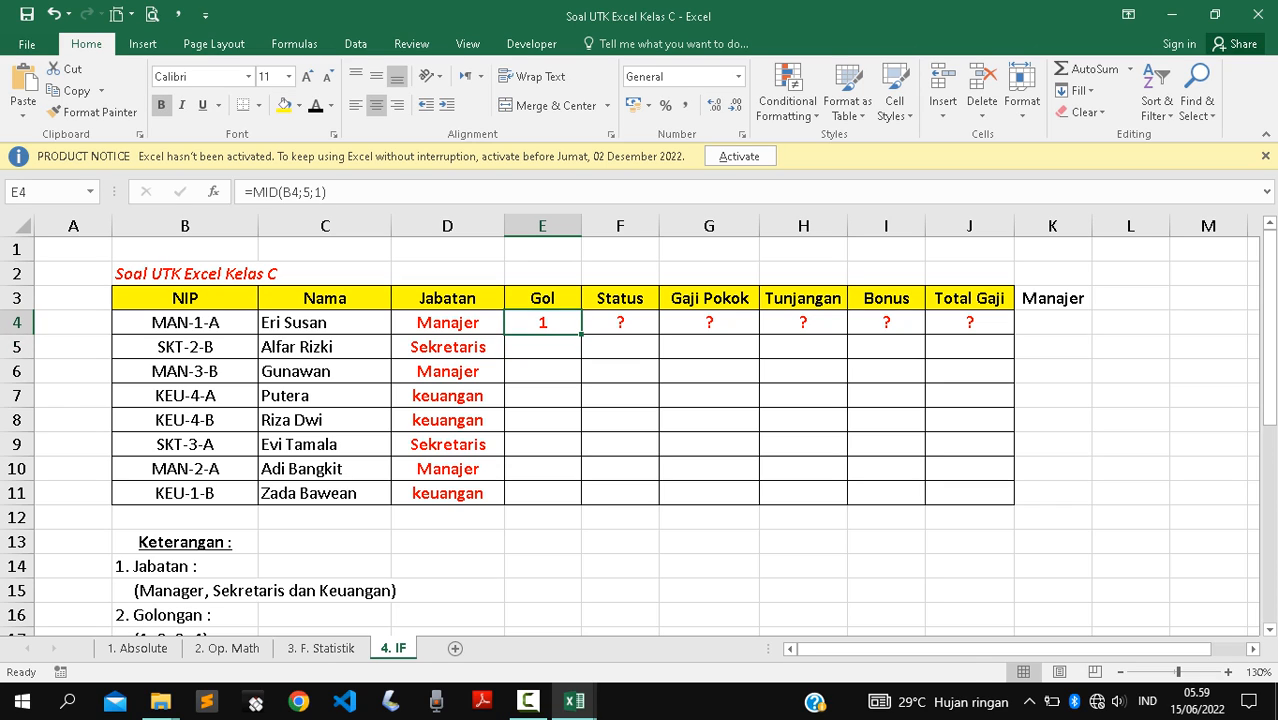
double_click(581, 334)
click(543, 372)
click(543, 323)
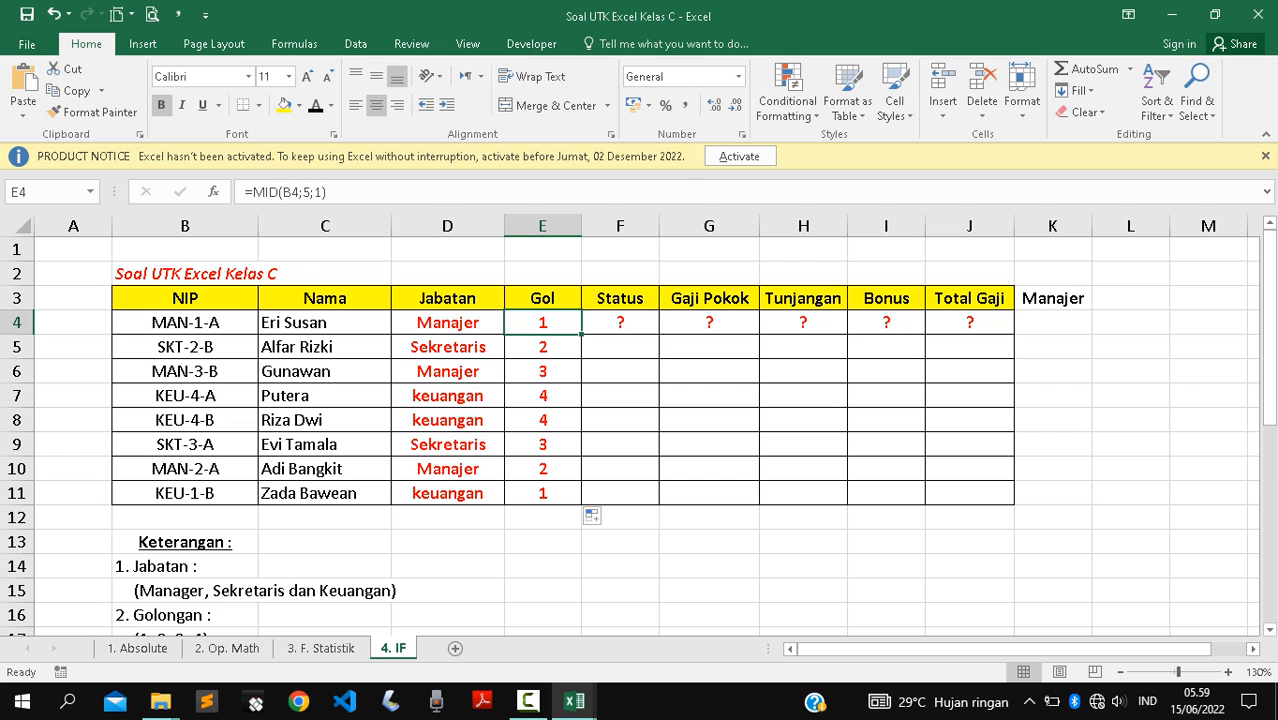
Examine the Keterangan notes for the Golongan values and the Status rule.
click(185, 591)
scroll(185, 591, down, 2)
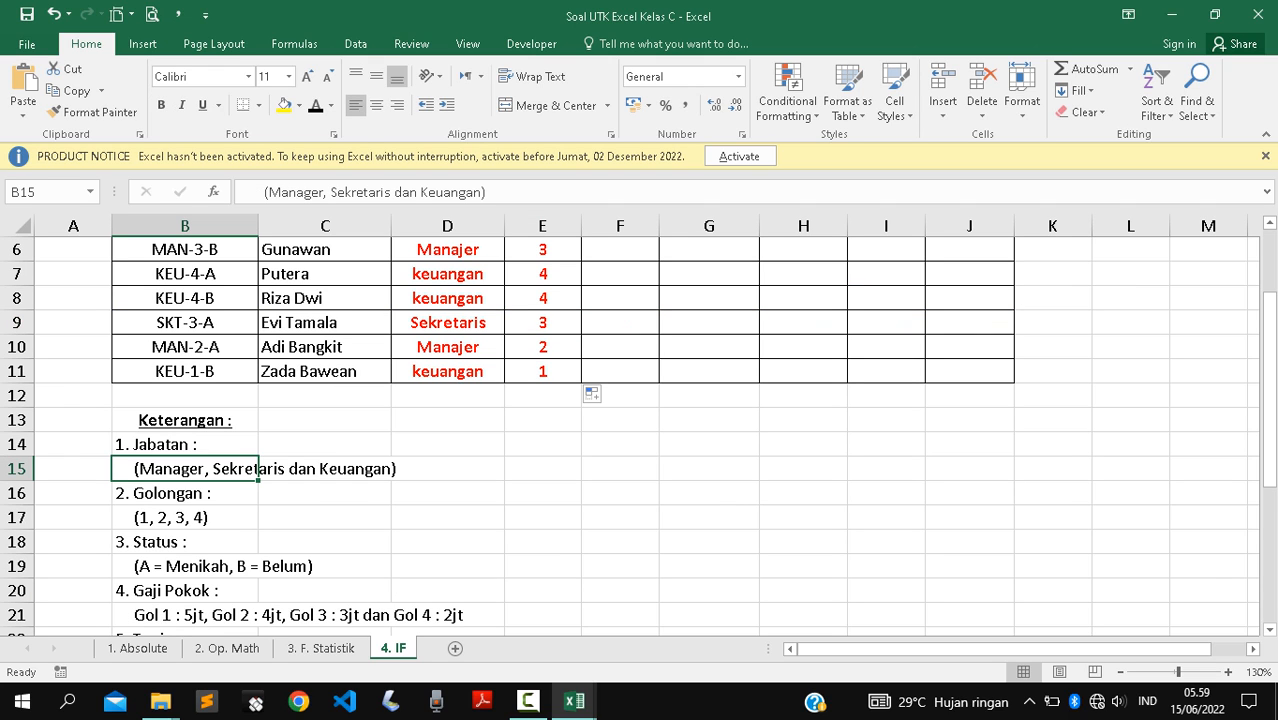
click(185, 518)
scroll(560, 430, up, 2)
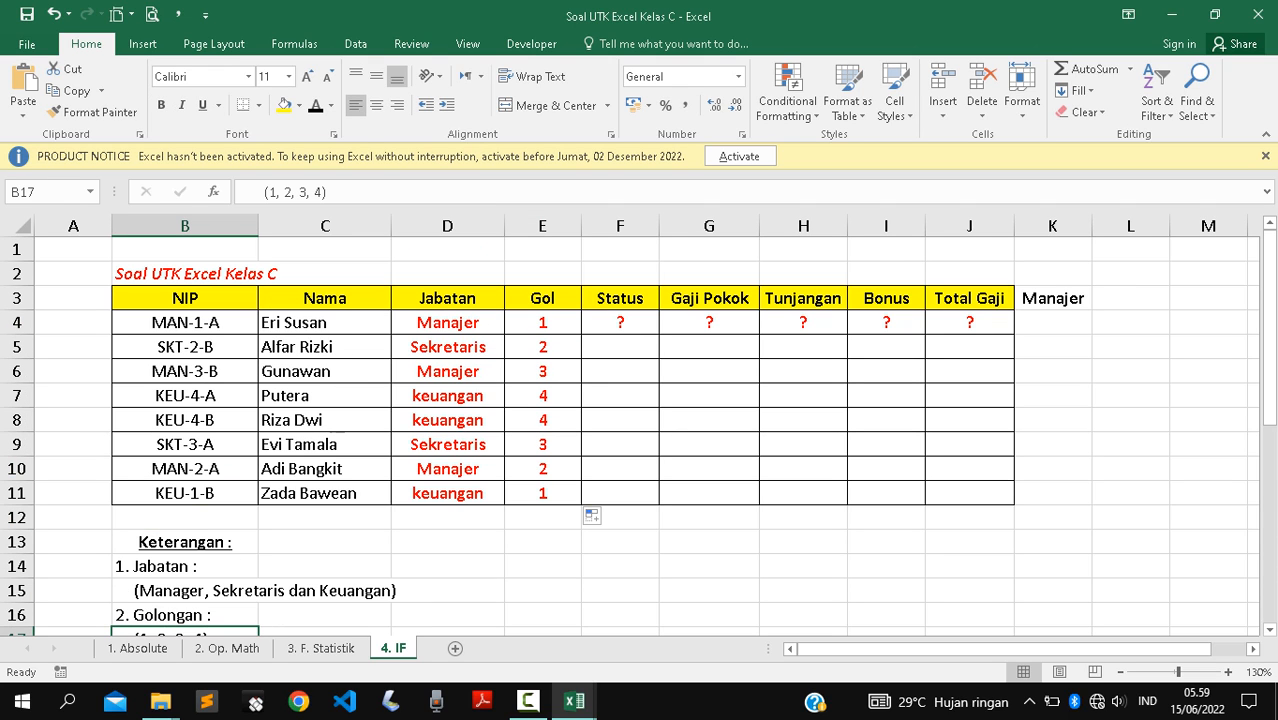
scroll(640, 430, down, 4)
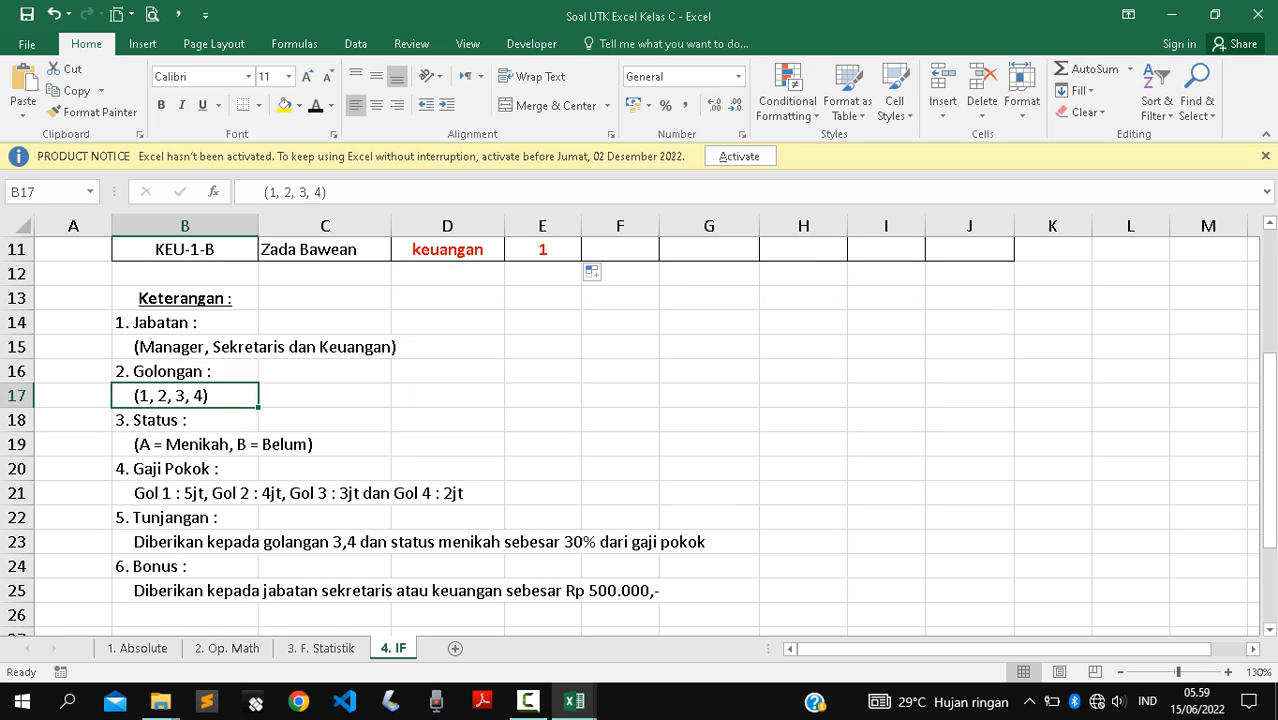
scroll(640, 430, up, 4)
scroll(640, 430, down, 2)
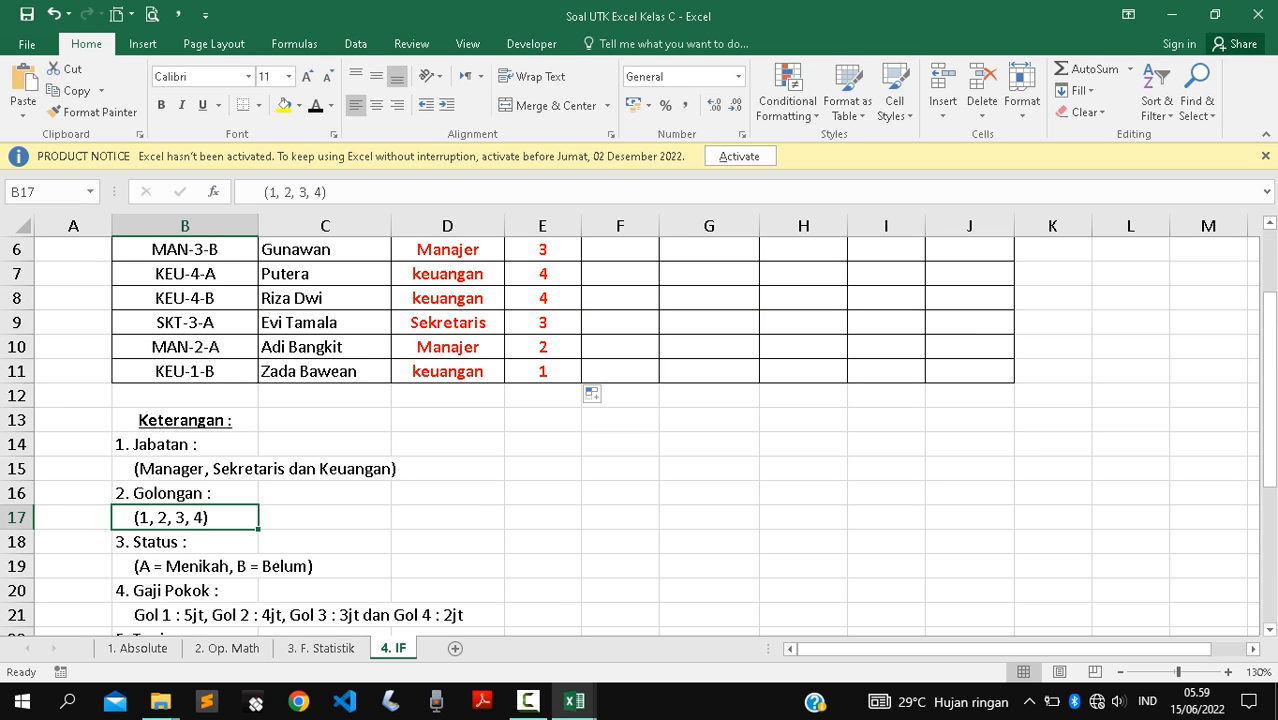
scroll(640, 430, up, 2)
Compare the Status rule with the NIP codes and the existing Jabatan formula in D4.
click(620, 323)
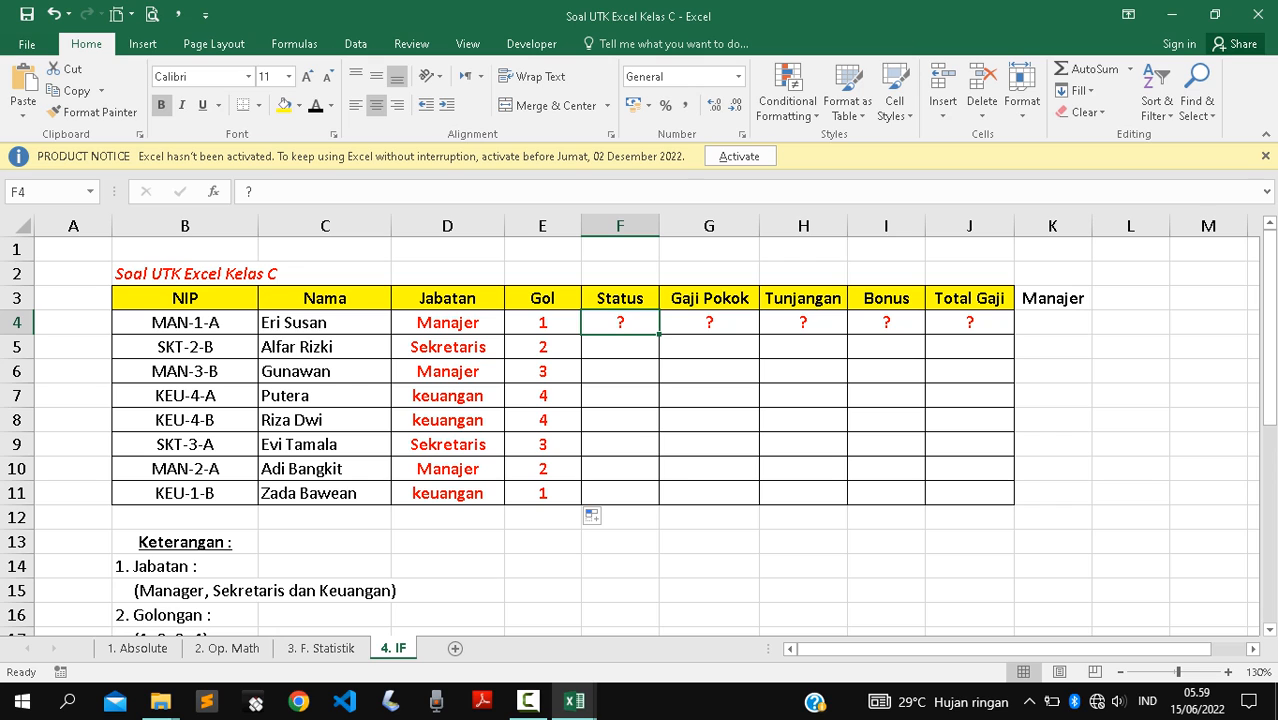
scroll(640, 430, down, 2)
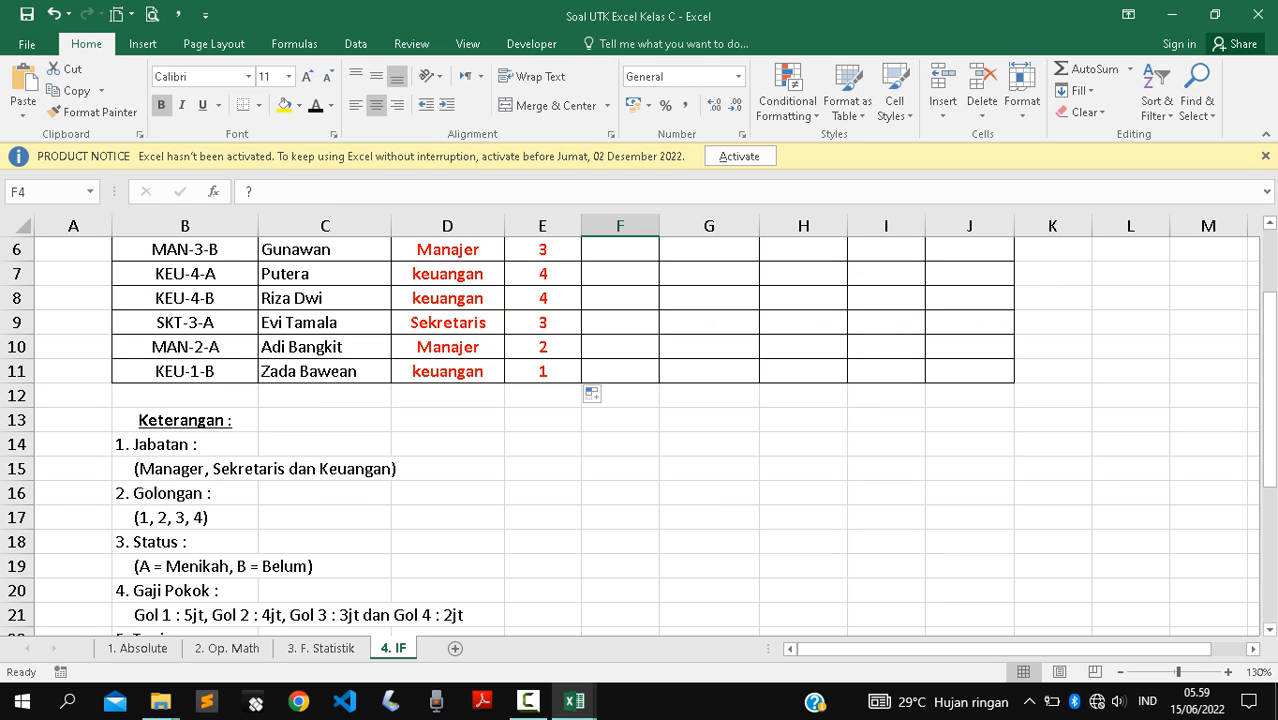
scroll(640, 430, up, 2)
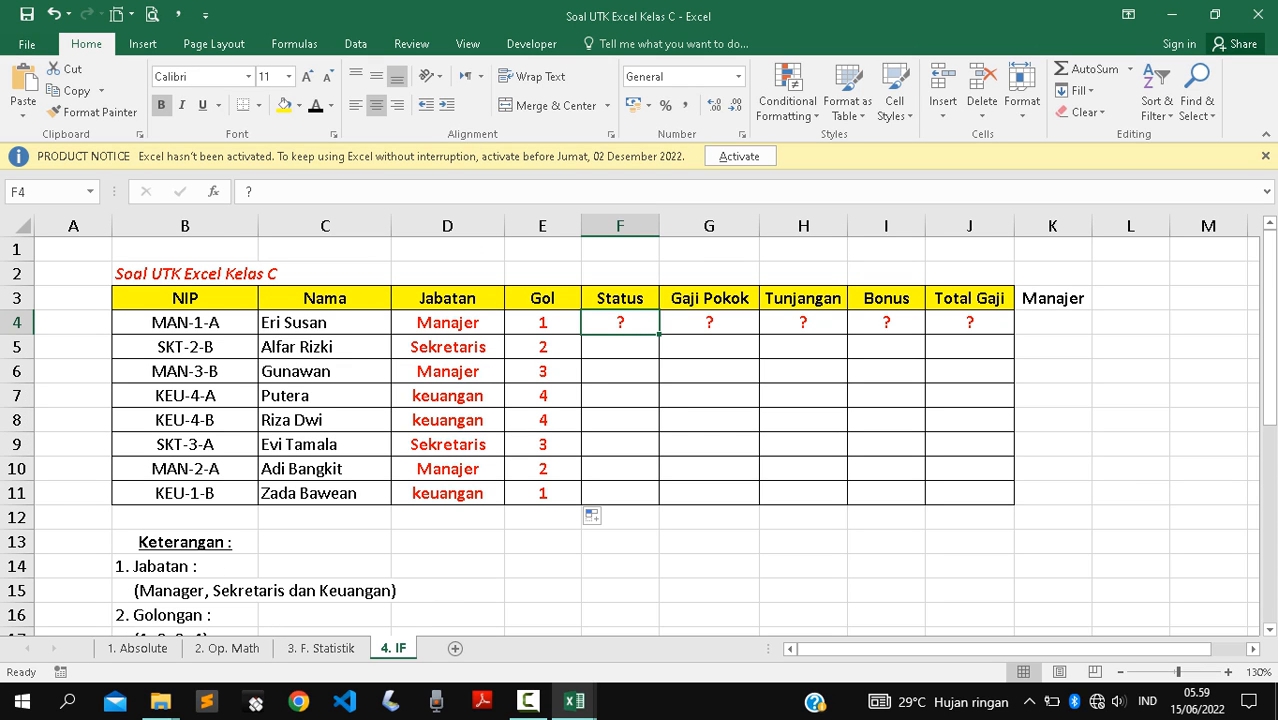
click(185, 323)
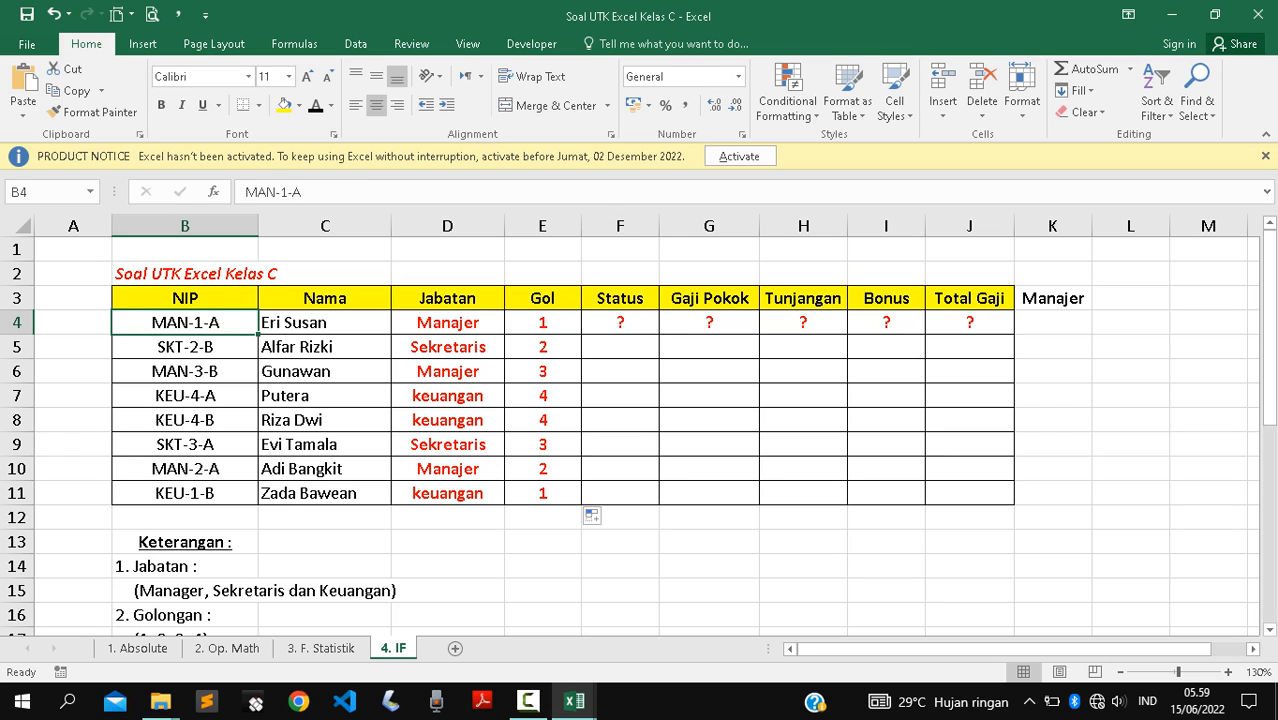
click(185, 347)
click(185, 323)
click(447, 323)
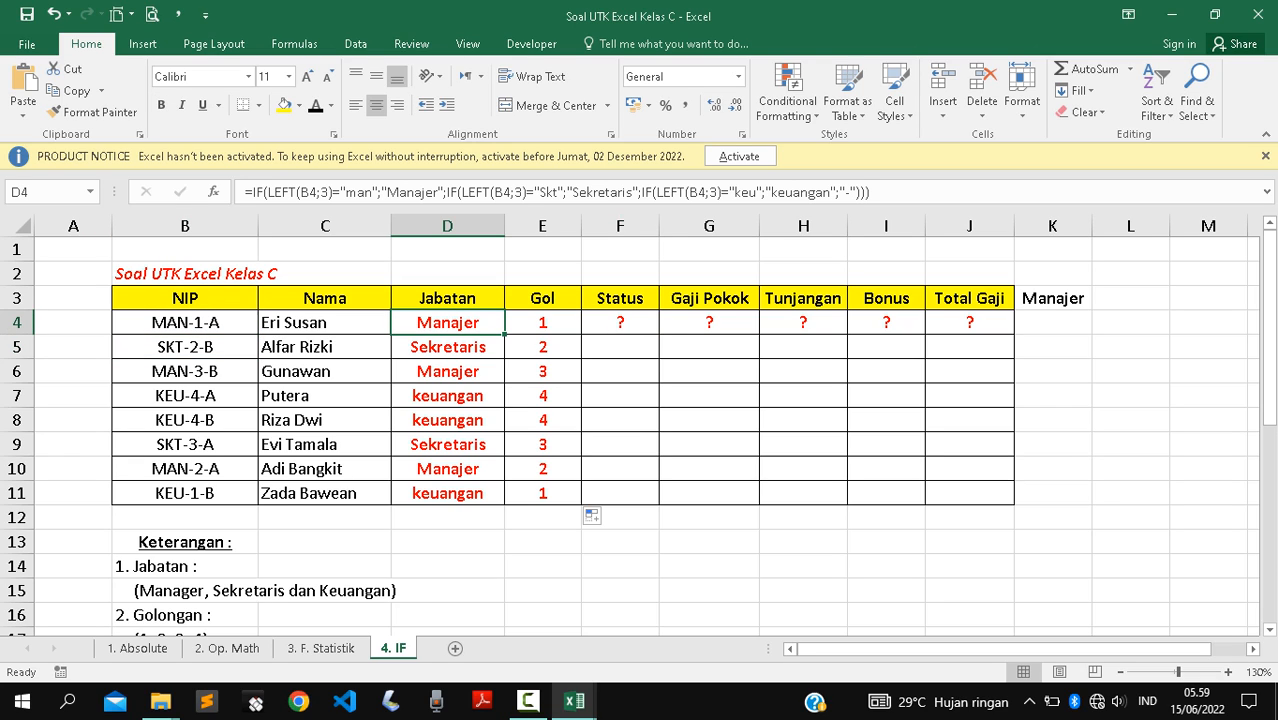
click(620, 323)
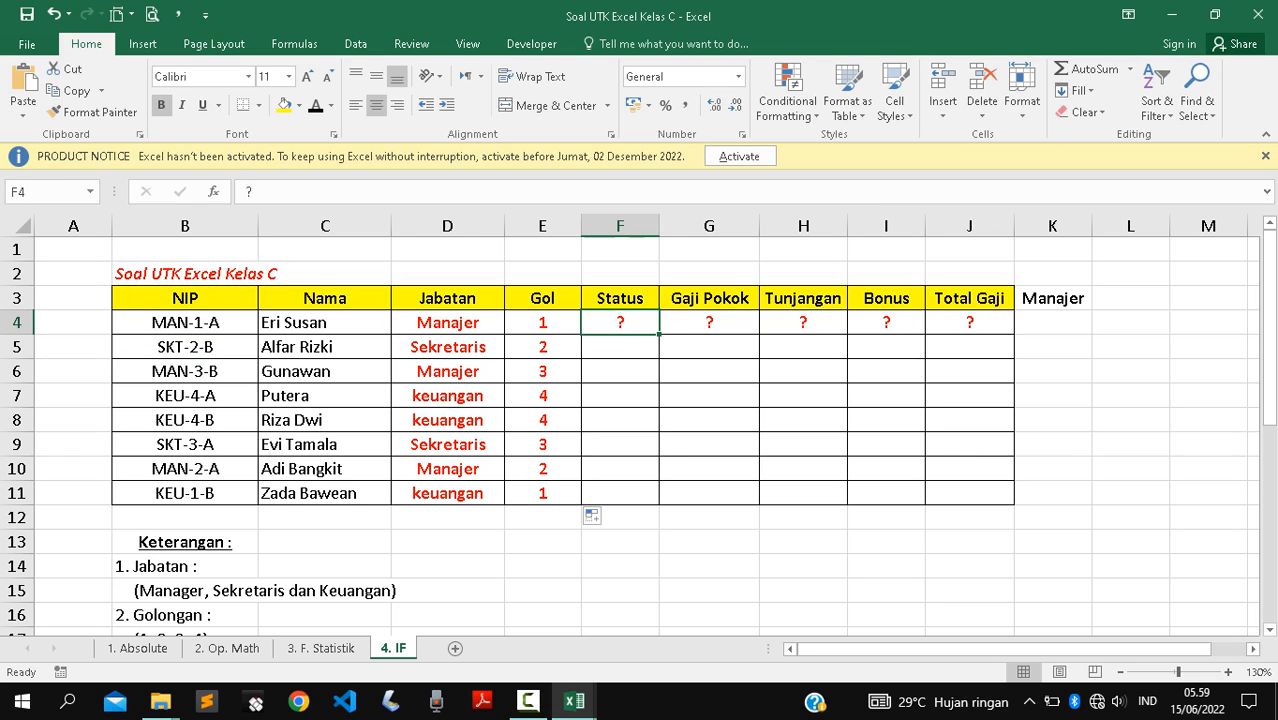
click(185, 323)
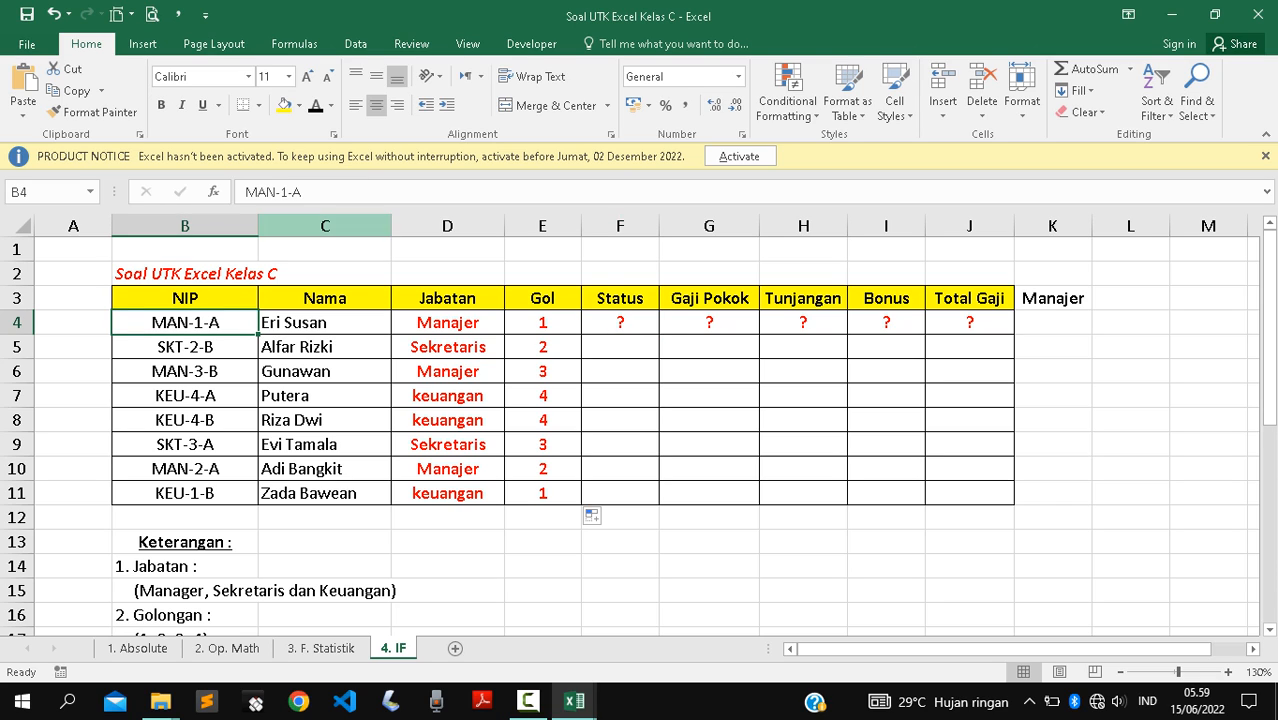
Copy the text of the Jabatan formula in D4 and paste it into Status cell F4.
click(447, 323)
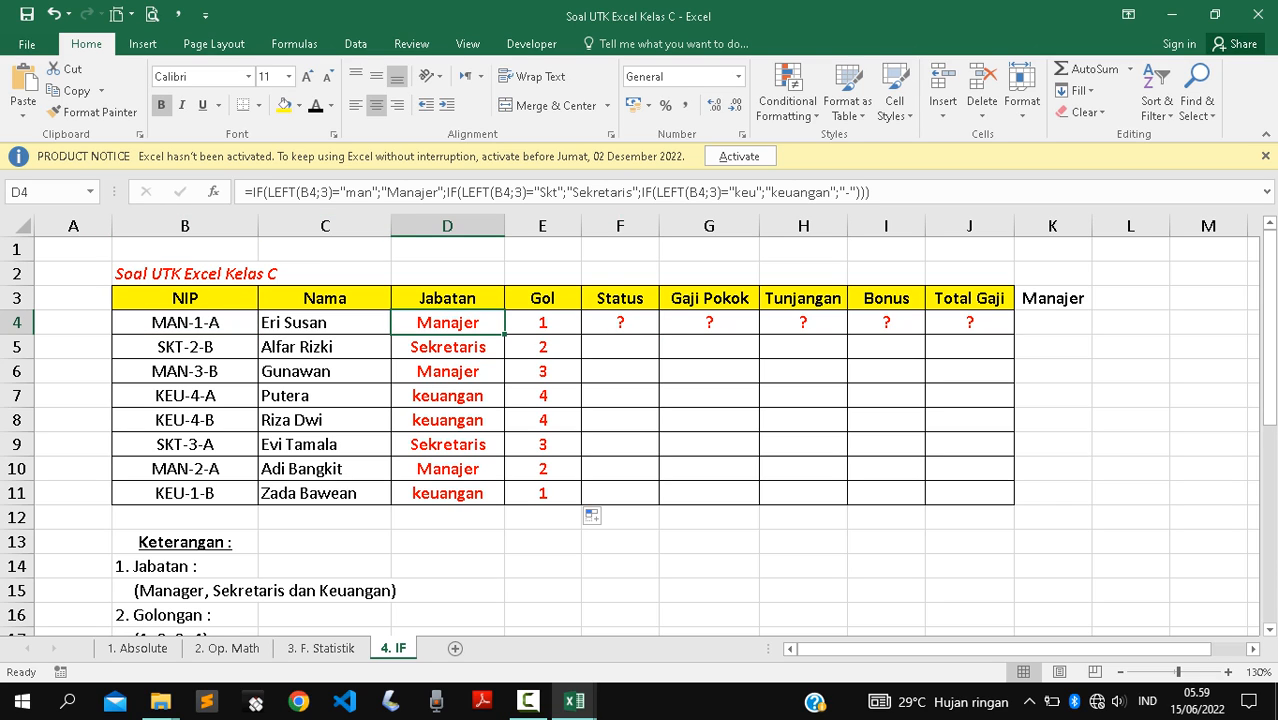
triple_click(248, 192)
key(ctrl+c)
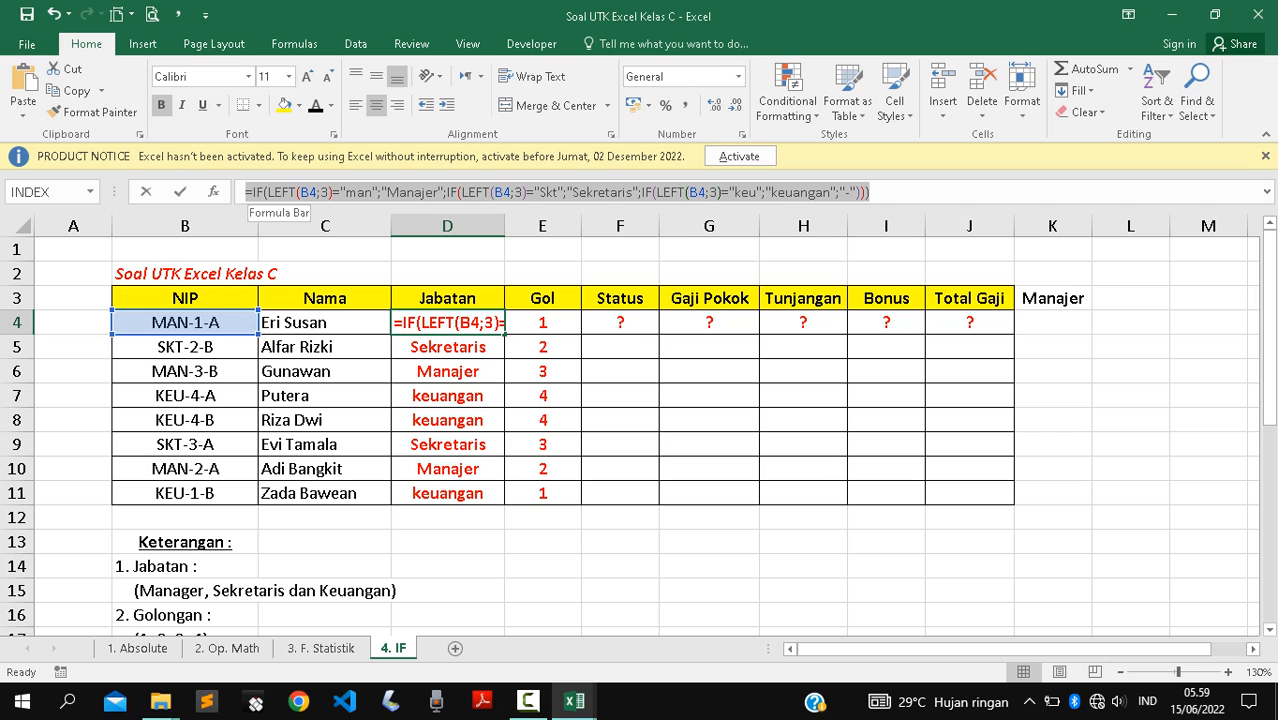
key(Return)
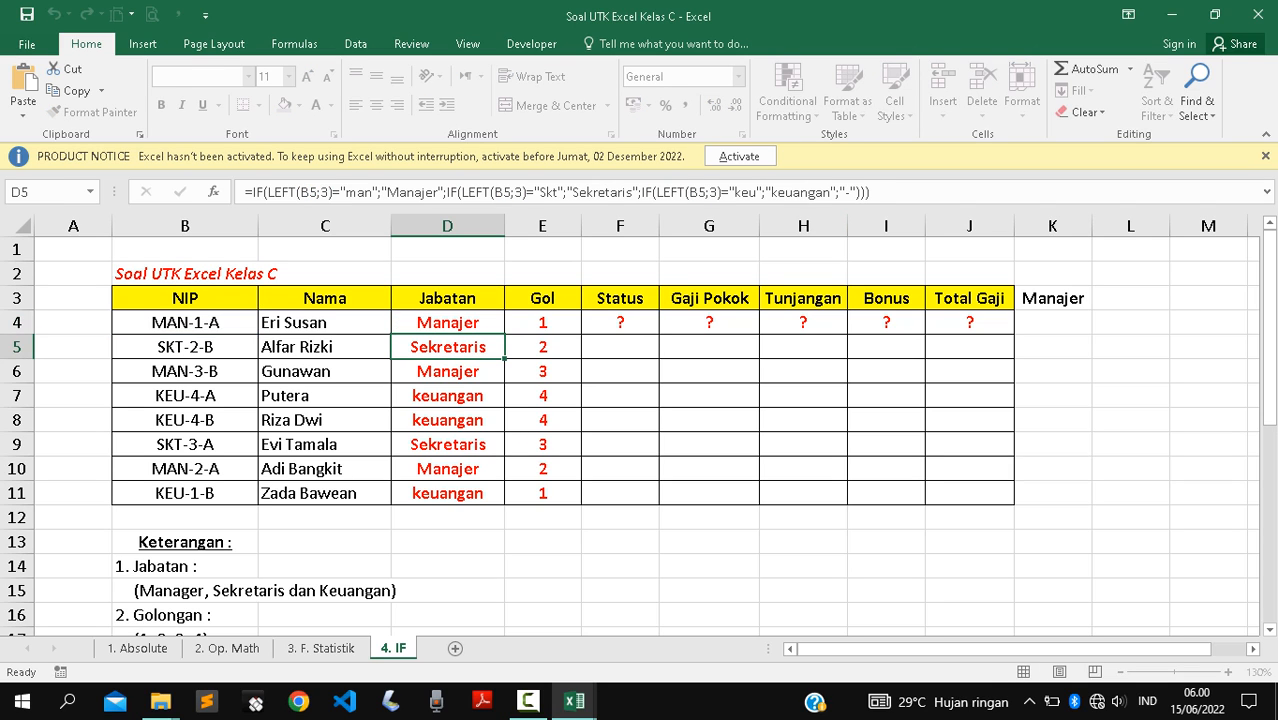
click(620, 323)
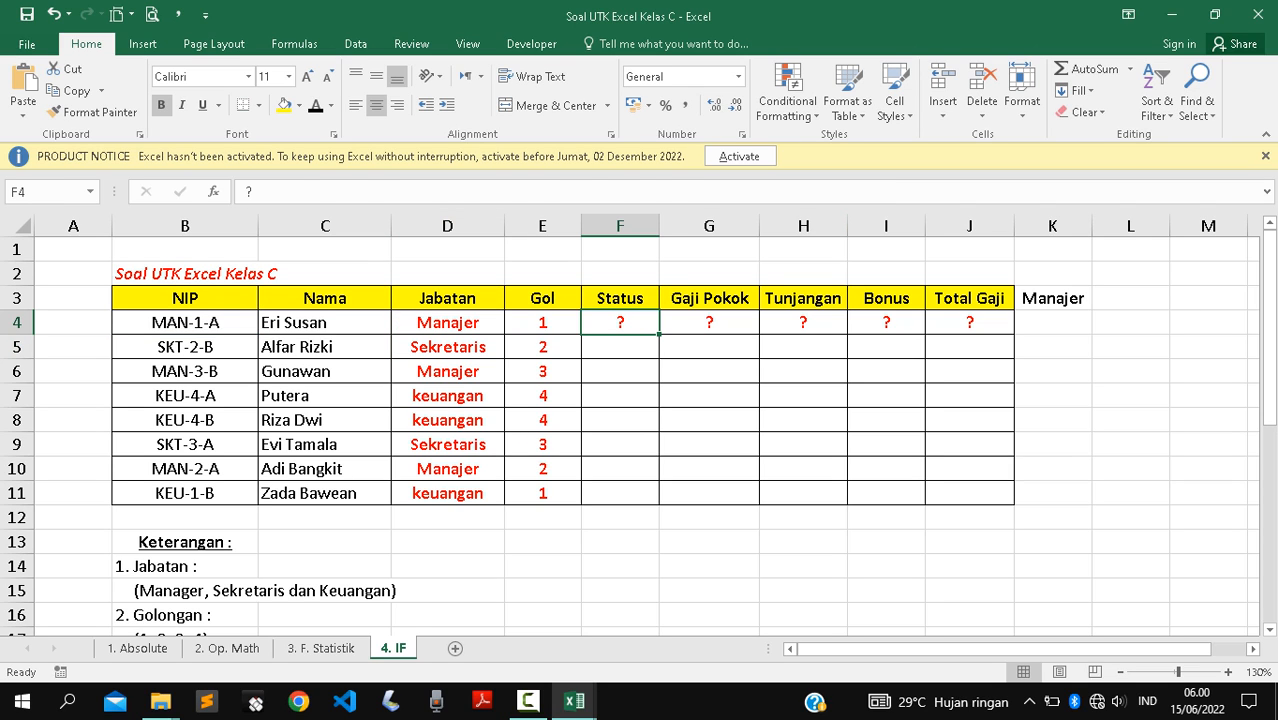
key(ctrl+v)
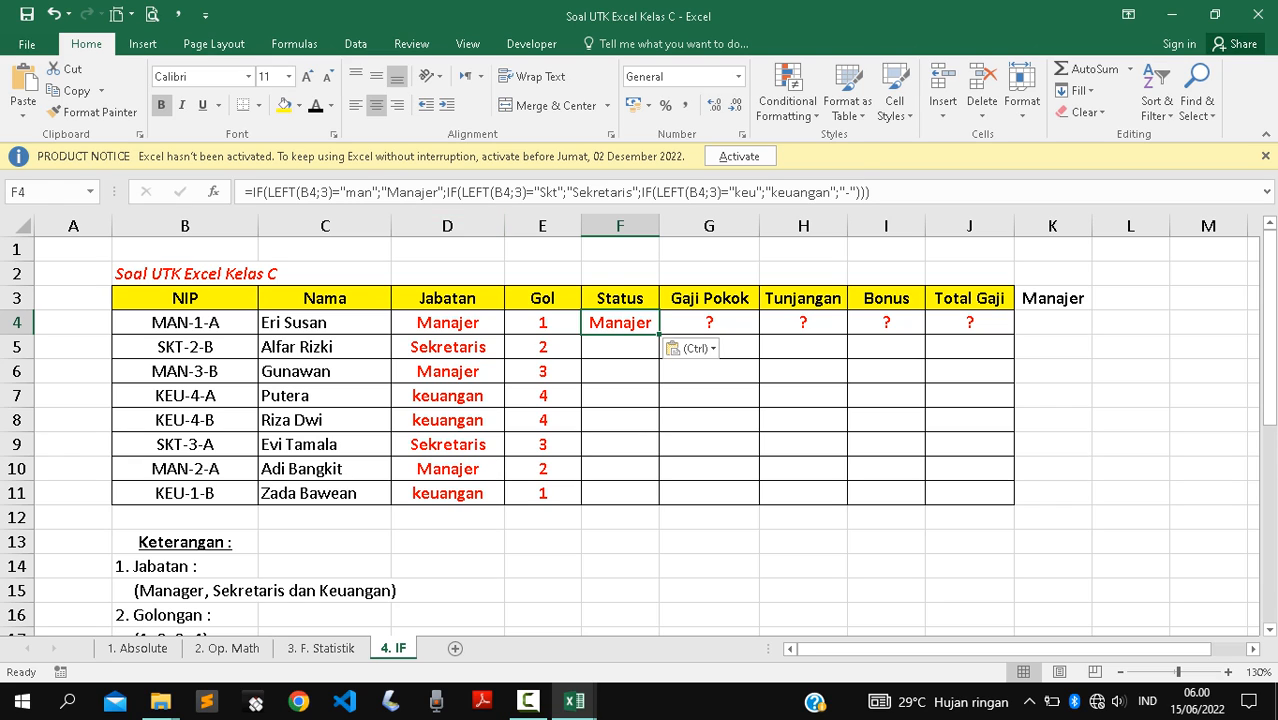
Remove the nested Skt and keu IF conditions and their preceding semicolon from the F4 formula.
click(325, 192)
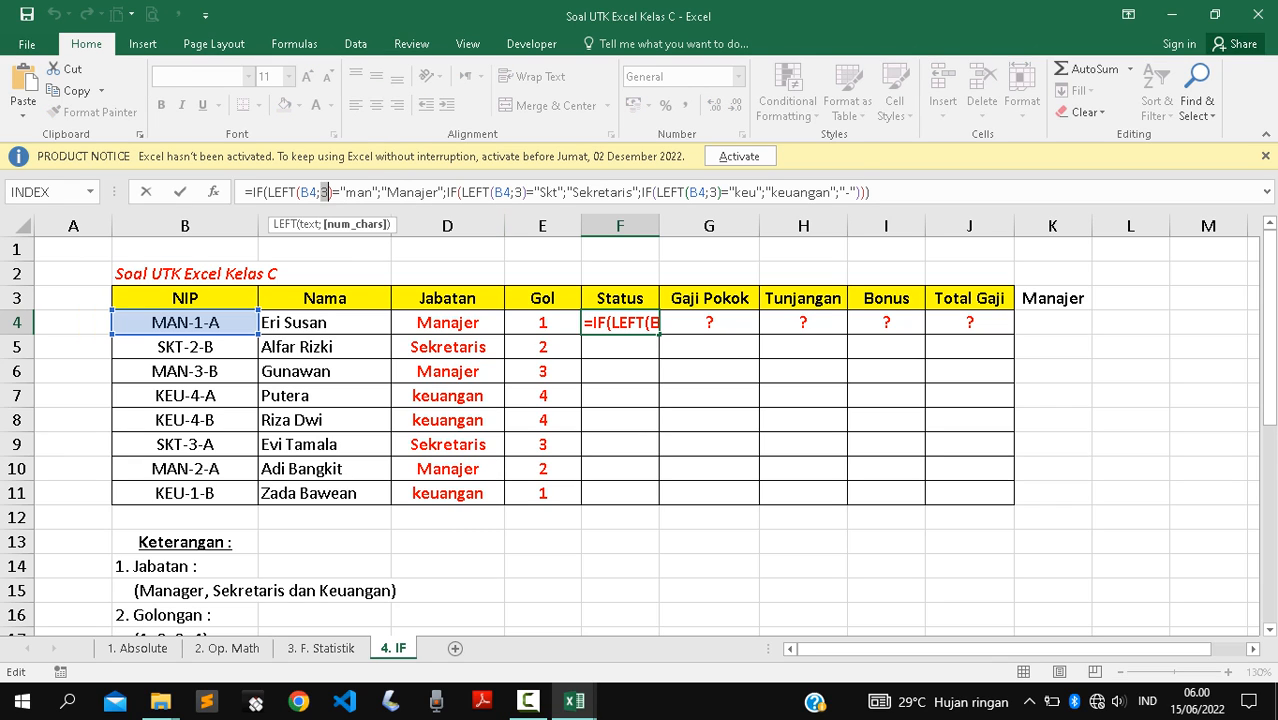
double_click(283, 192)
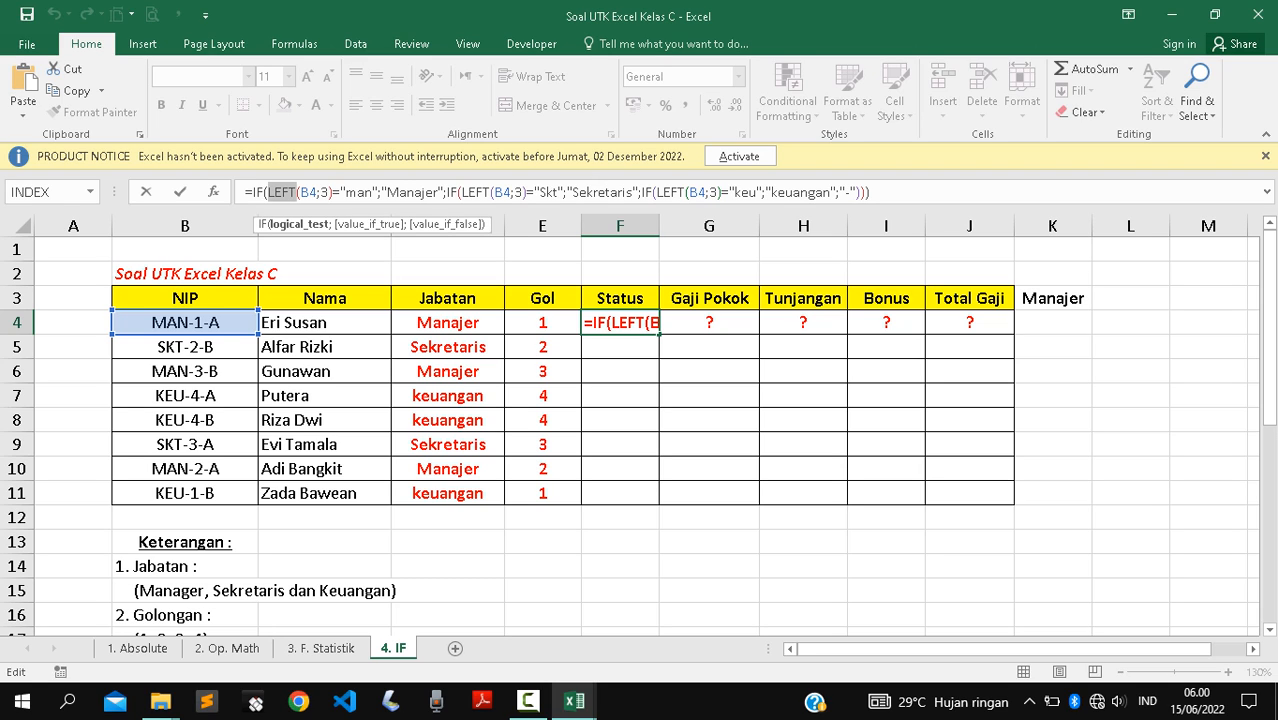
drag(445, 192, 870, 192)
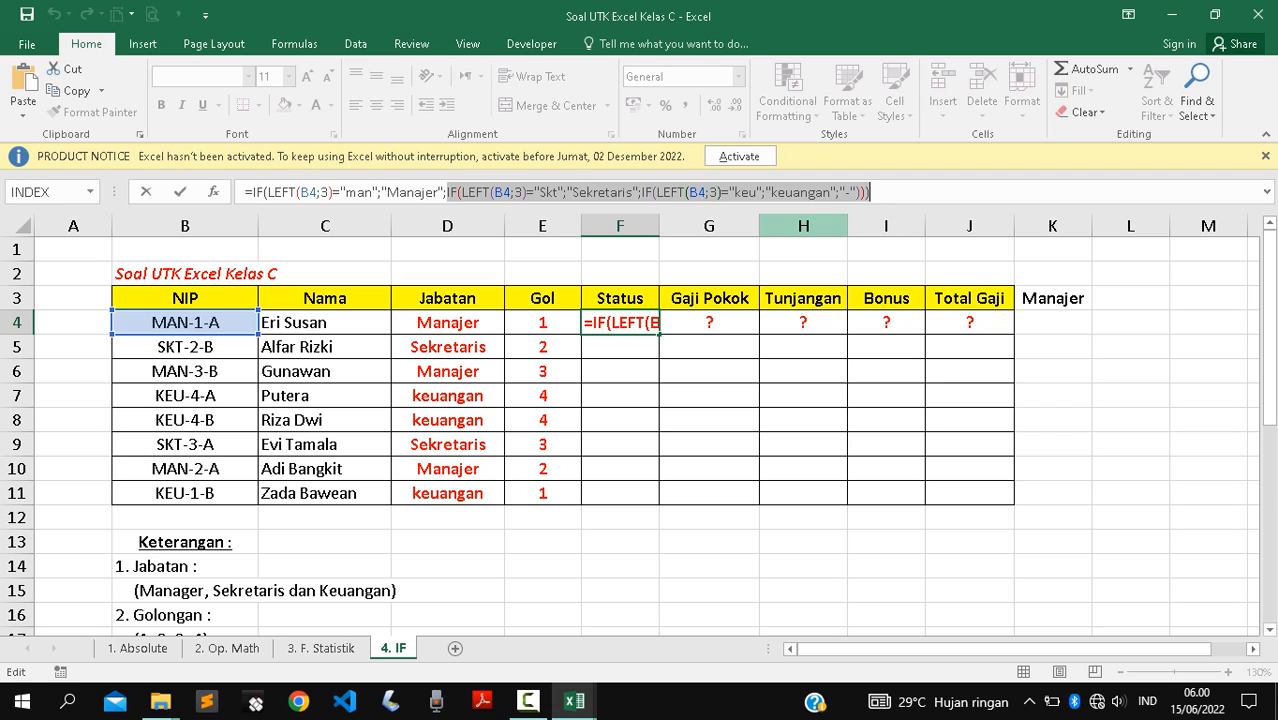
key(BackSpace)
key(BackSpace)
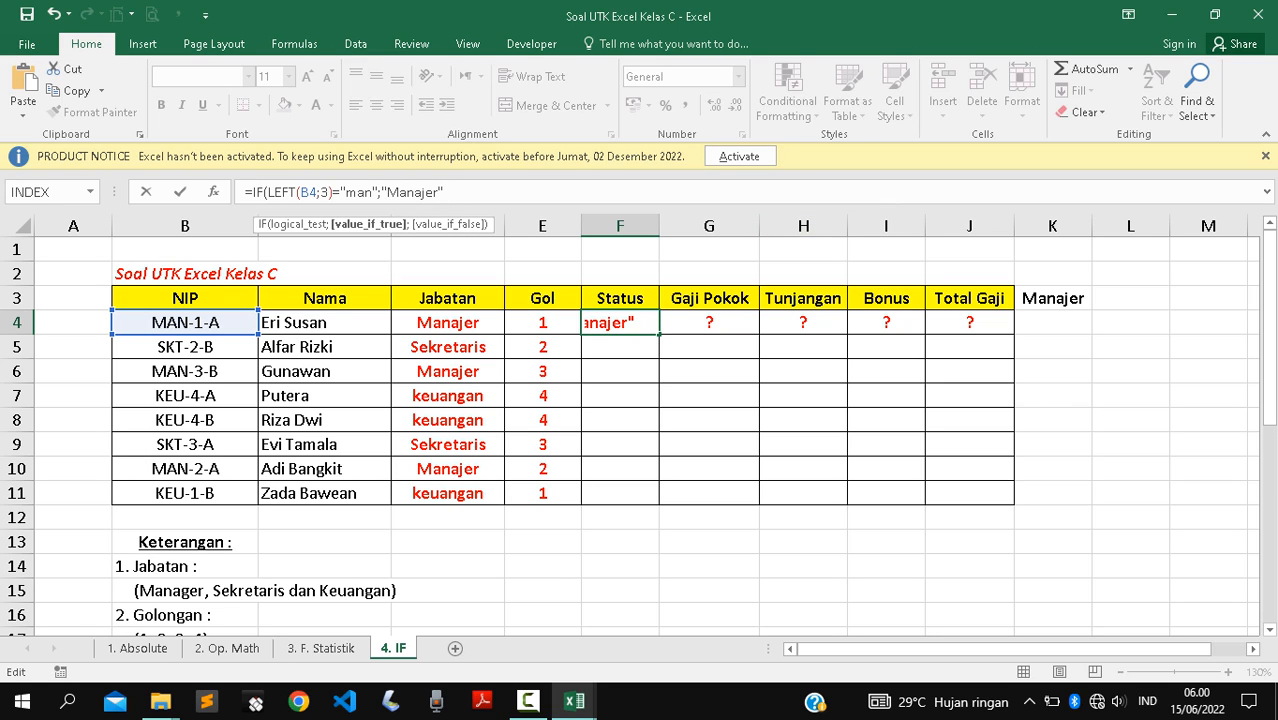
Change the text function in the F4 Status formula to RIGHT(B4;1) and enter the formula.
double_click(285, 192)
text(right)
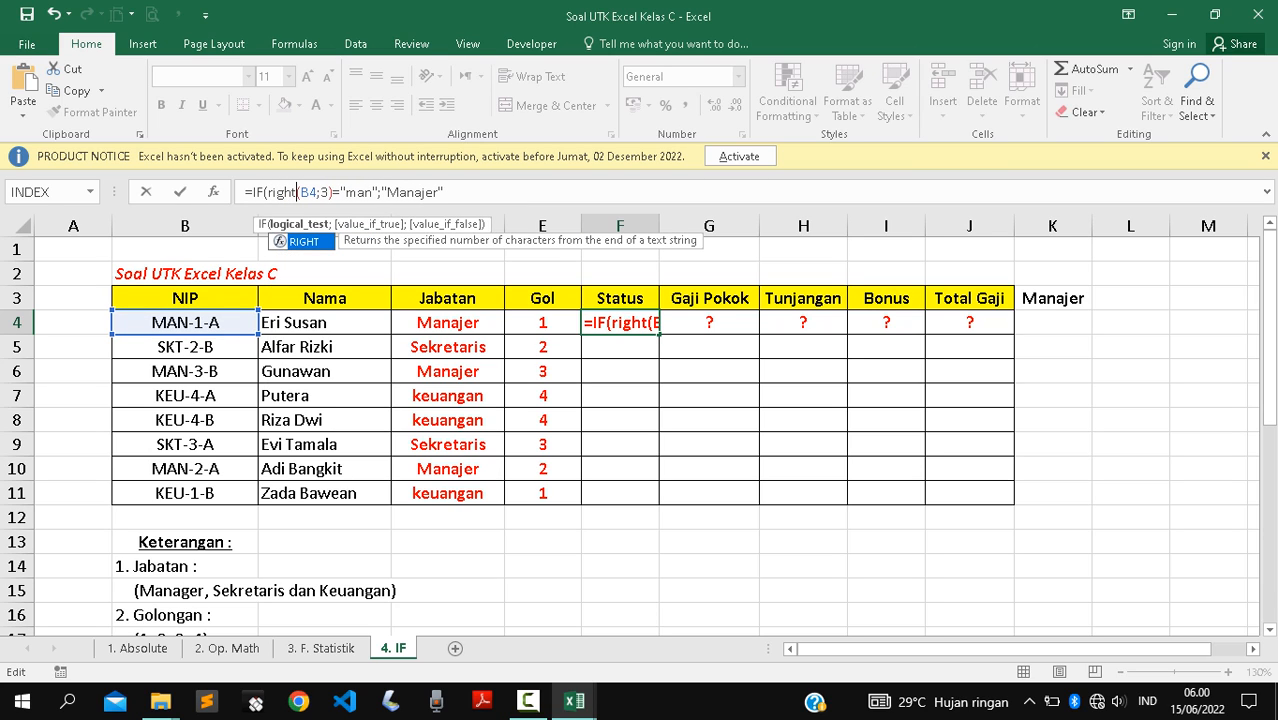
click(321, 192)
key(Delete)
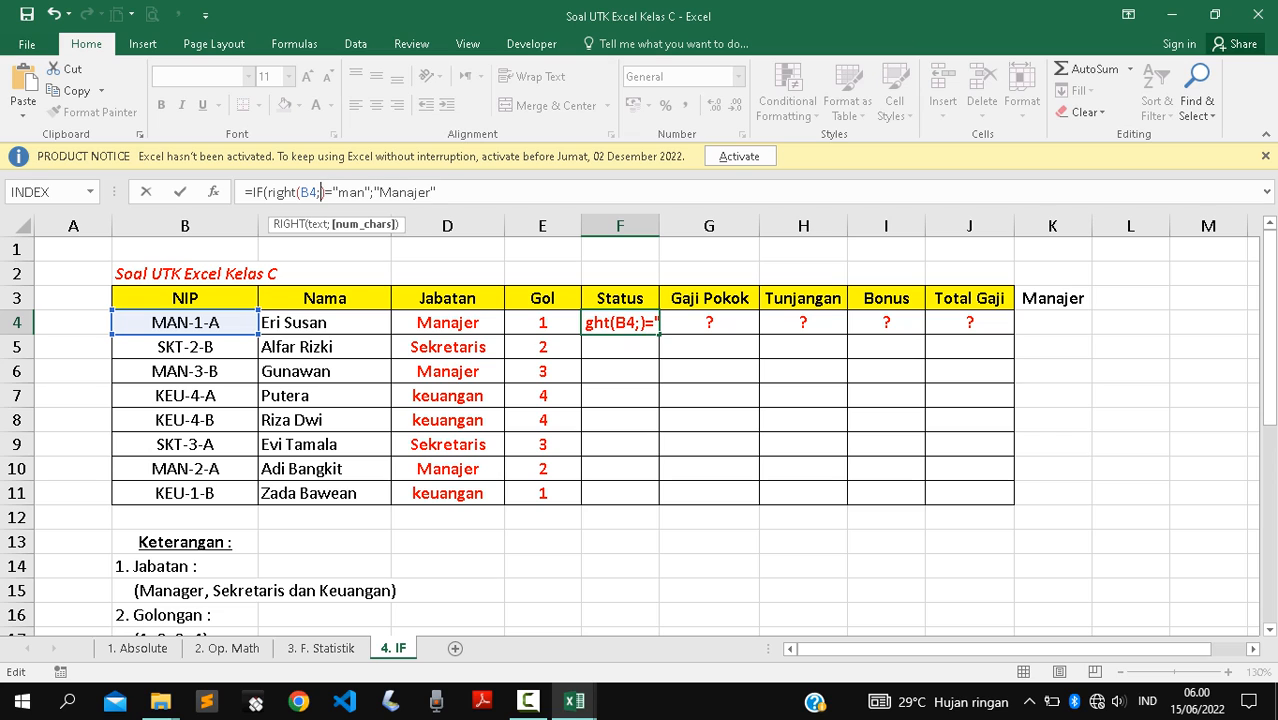
text(1)
key(Return)
key(Return)
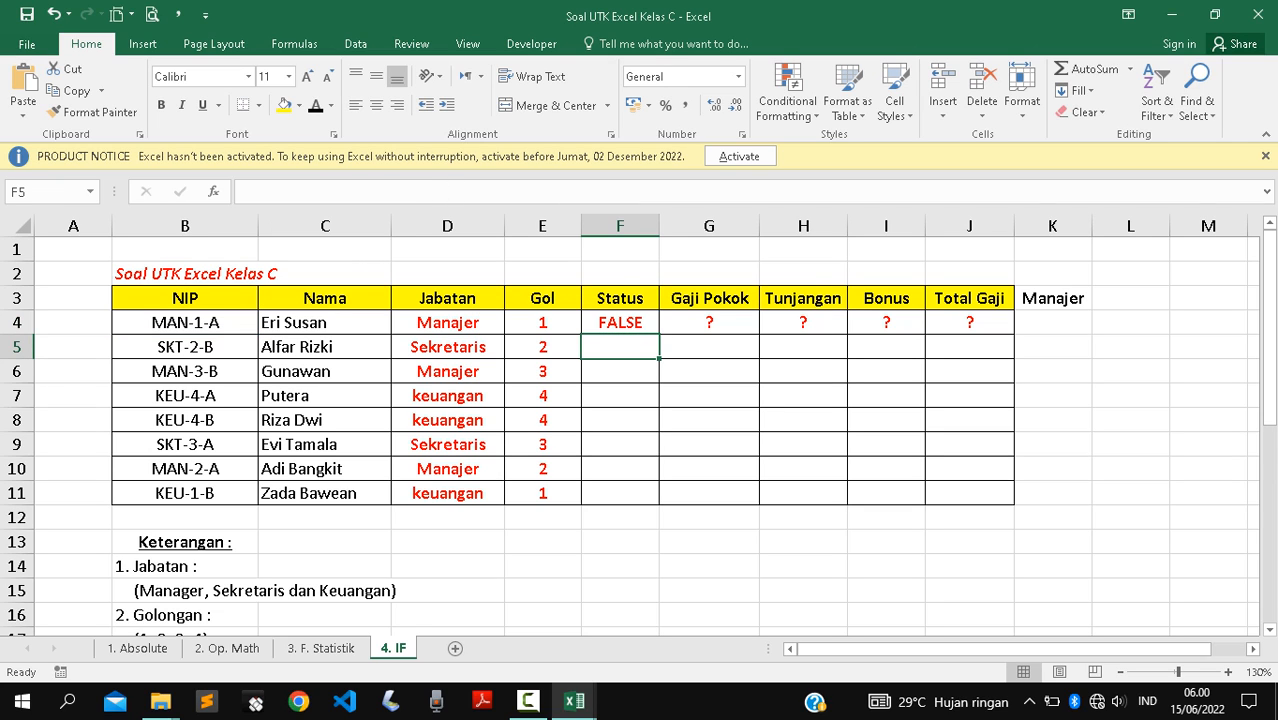
Add a semicolon before the closing parenthesis of the F4 formula to open its value-if-false argument.
click(620, 323)
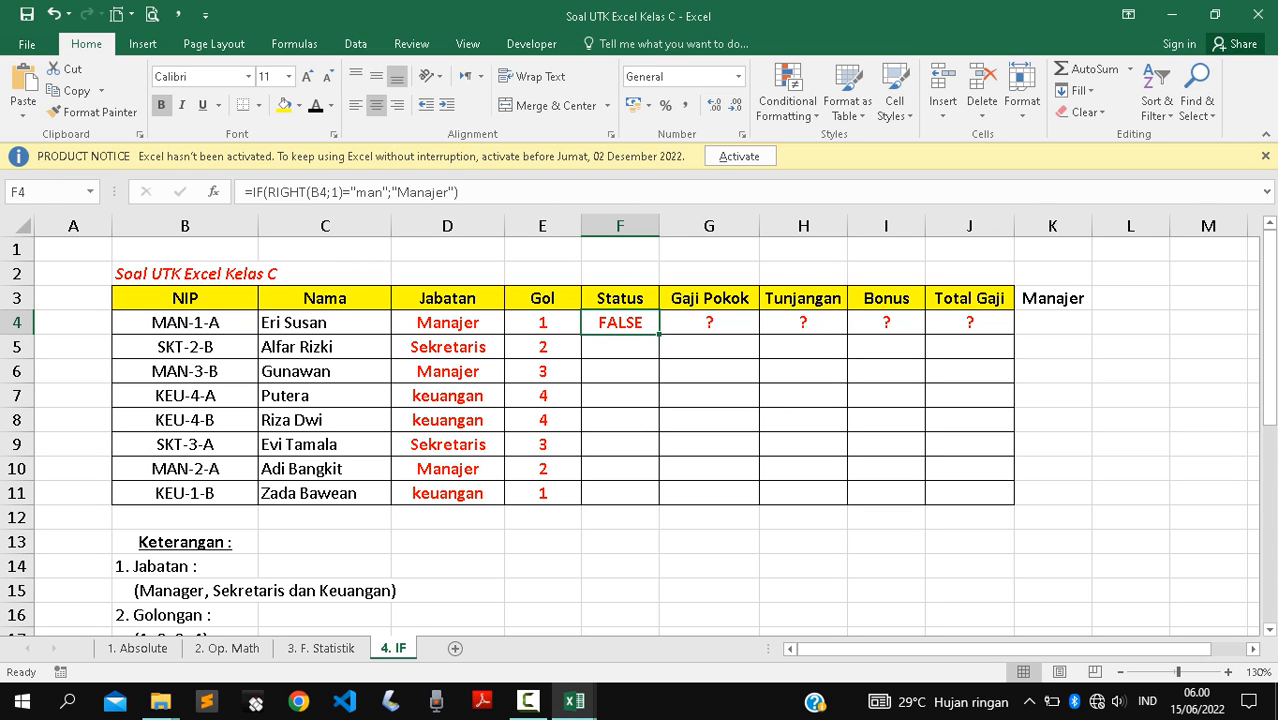
click(290, 192)
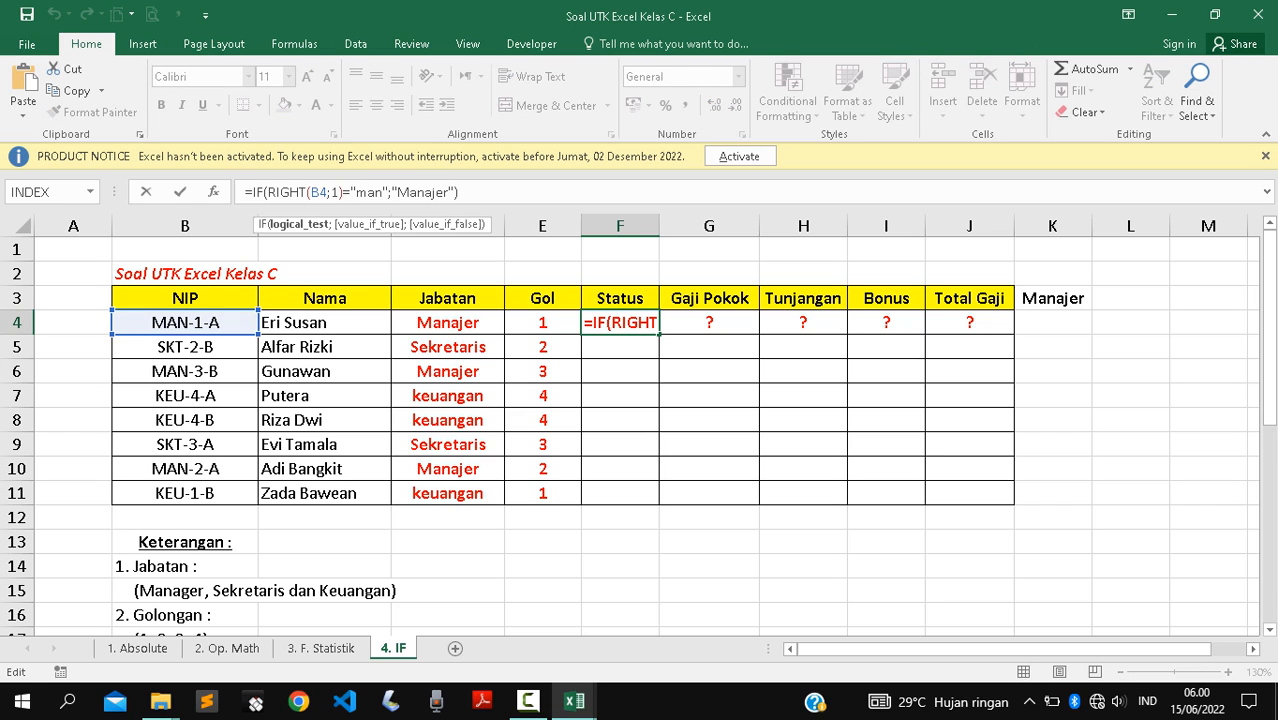
key(Right)
key(Right)
key(Right)
key(Right)
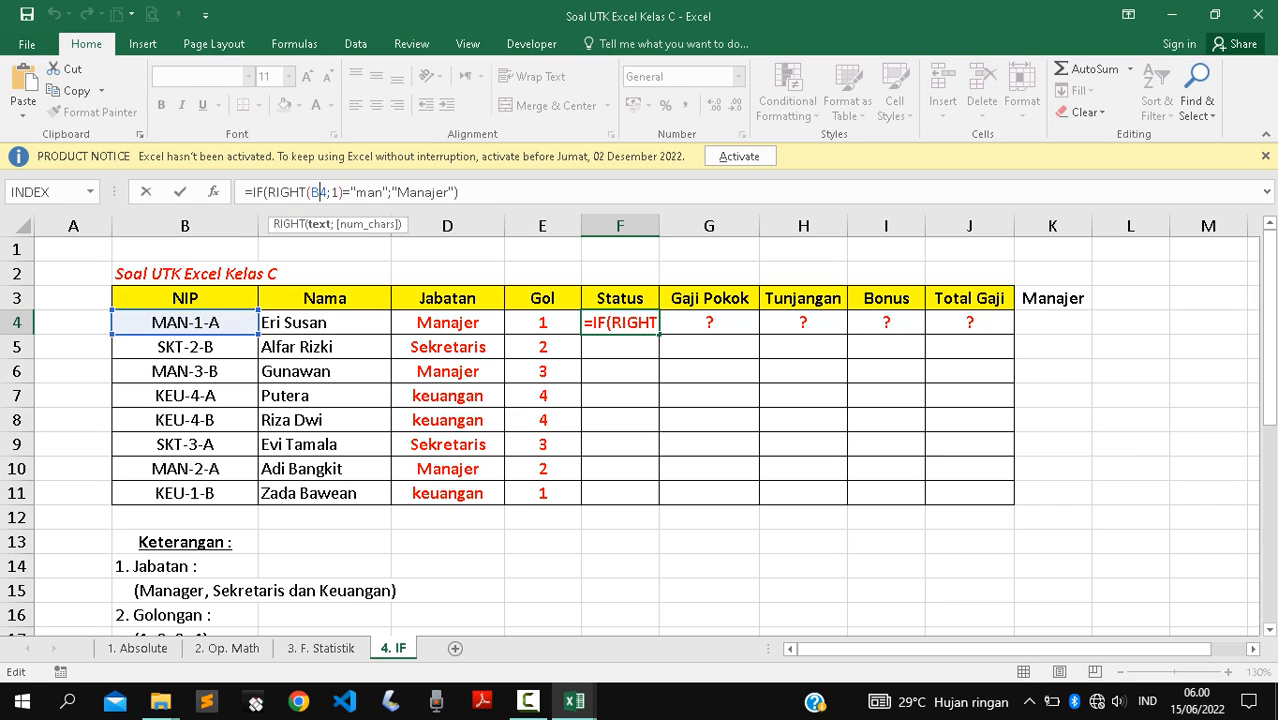
key(Right)
key(Right)
key(Right)
key(Right)
key(Right)
key(Right)
key(Right)
key(Right)
key(Right)
key(Right)
key(Right)
key(Right)
key(Right)
key(Right)
key(Right)
key(Right)
key(Right)
key(Right)
key(Right)
key(Right)
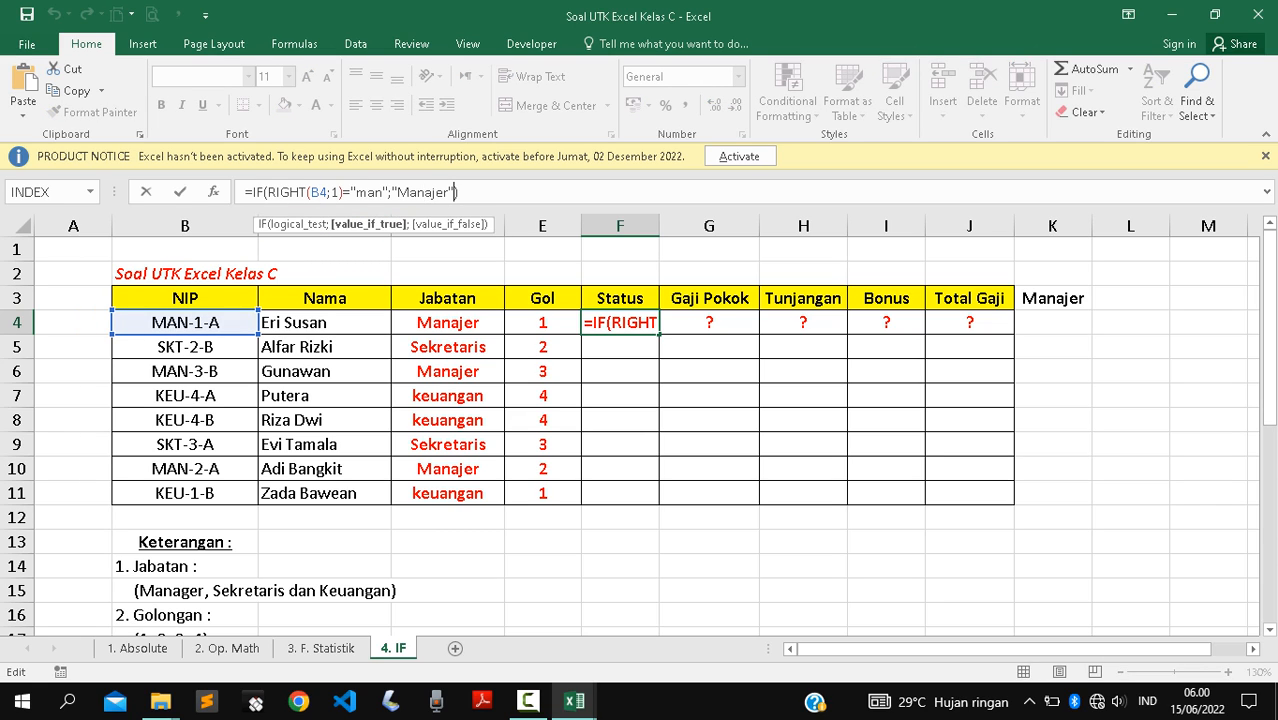
text(;)
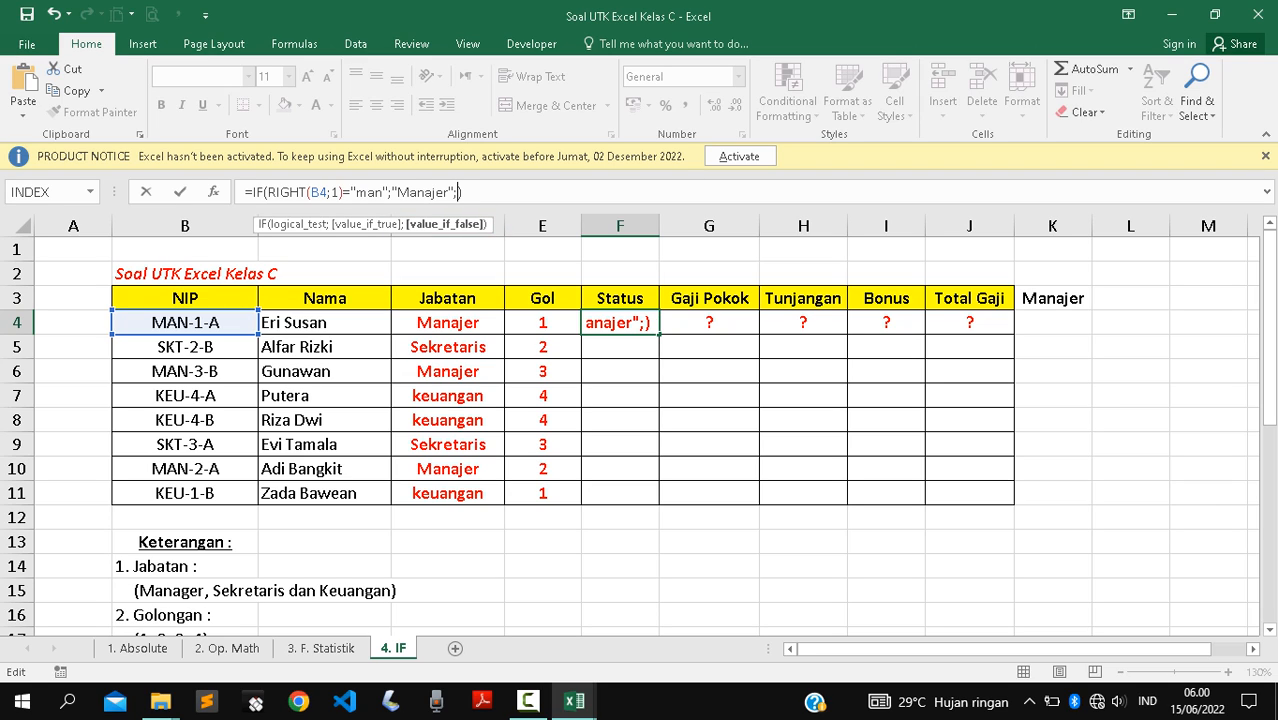
text(")
key(BackSpace)
Replace the comparison text "man" in the F4 formula's logical test with "A".
double_click(367, 192)
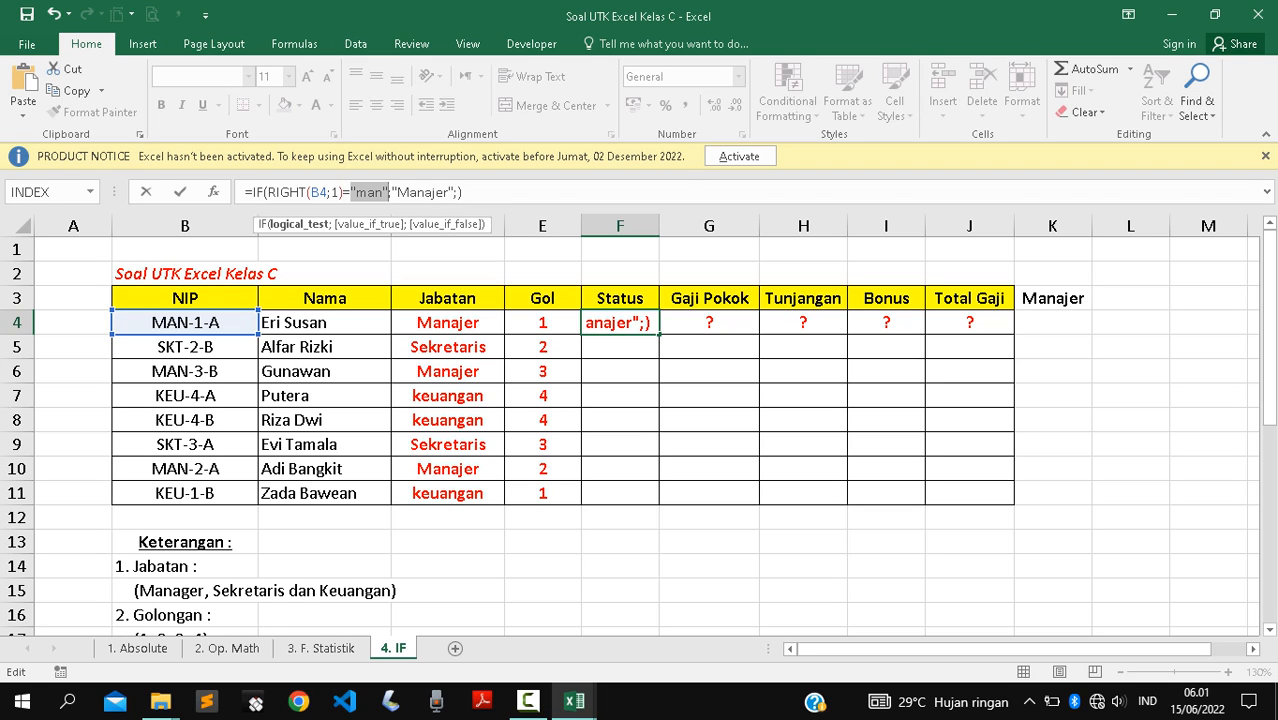
key(Right)
key(BackSpace)
key(BackSpace)
key(BackSpace)
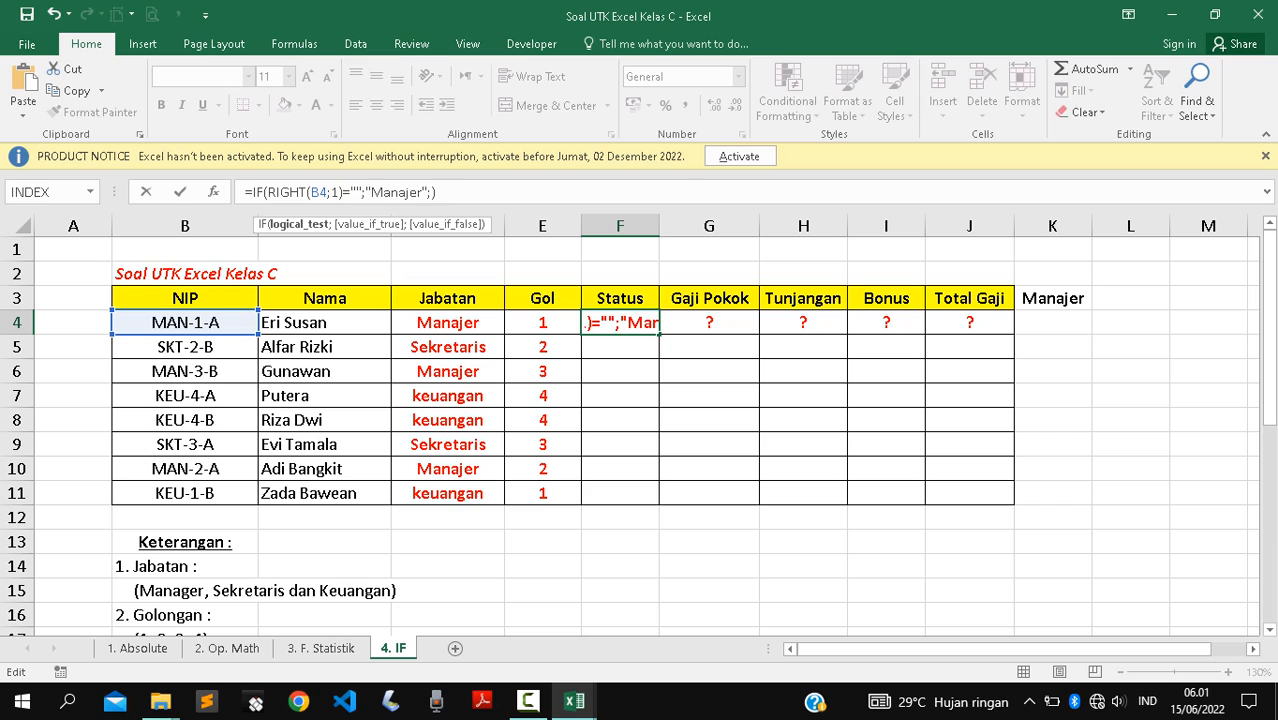
text(A)
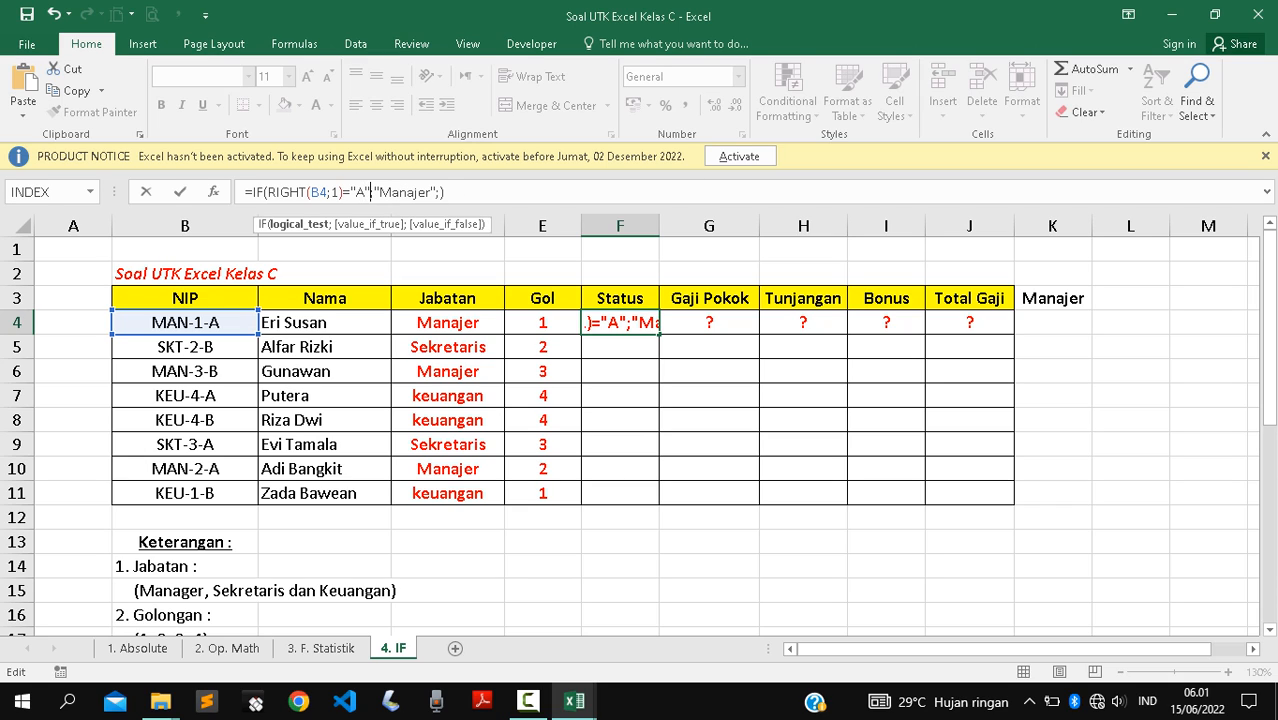
Replace the value-if-true text in the F4 formula with "Menikah".
key(Right)
key(Right)
key(Right)
key(shift+Right)
key(shift+Right)
key(shift+Right)
key(shift+Right)
key(shift+Right)
key(shift+Right)
key(shift+Right)
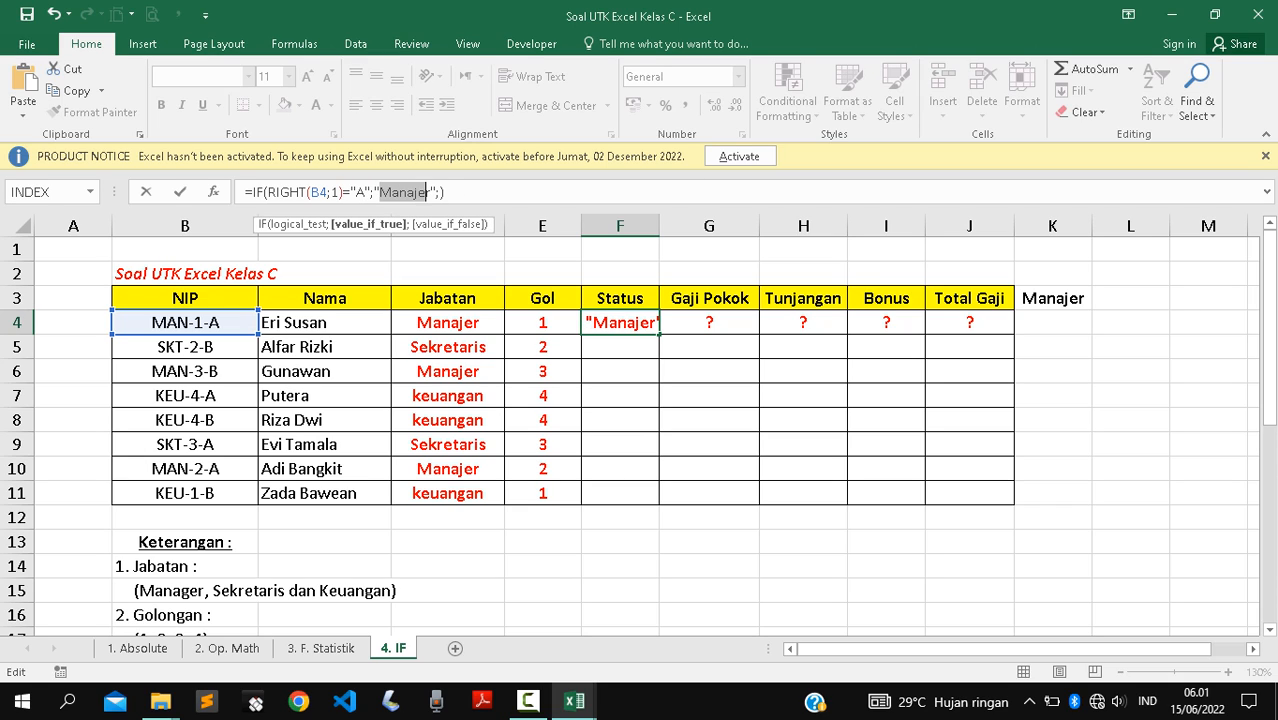
text(Menikah)
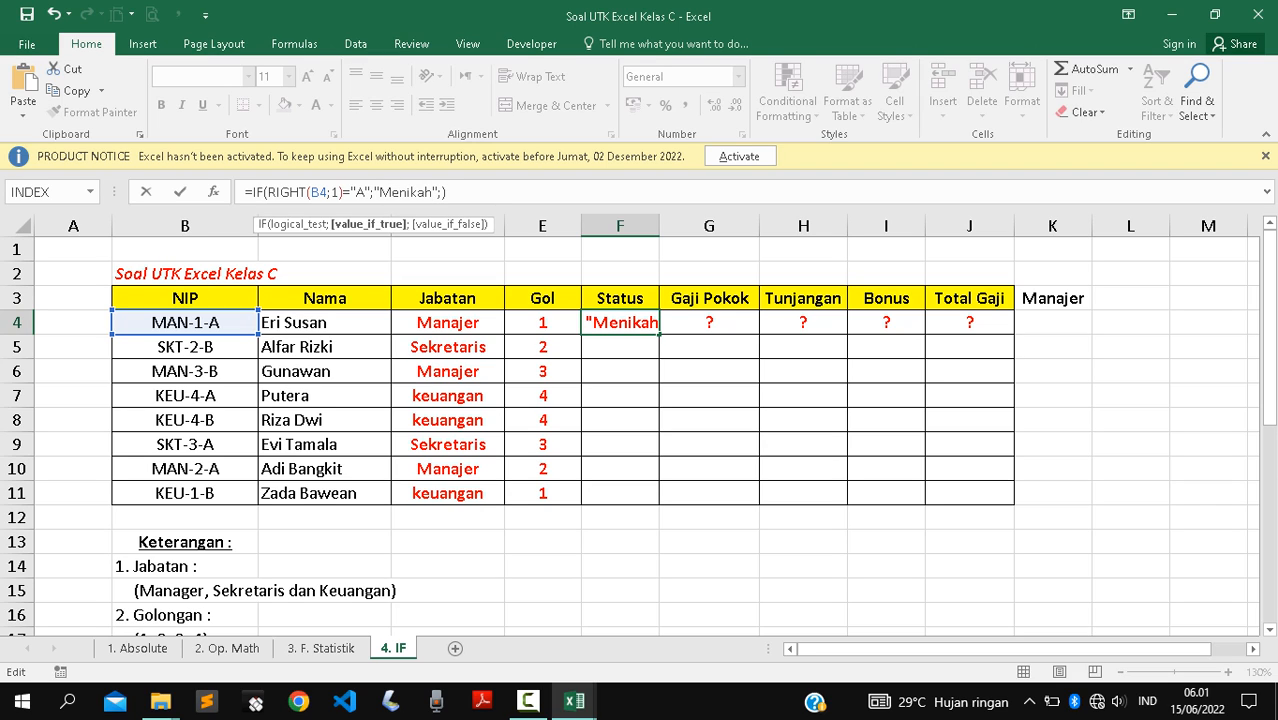
Set the value-if-false of the F4 formula to "Belum" and enter the formula.
key(Right)
key(Right)
text(")
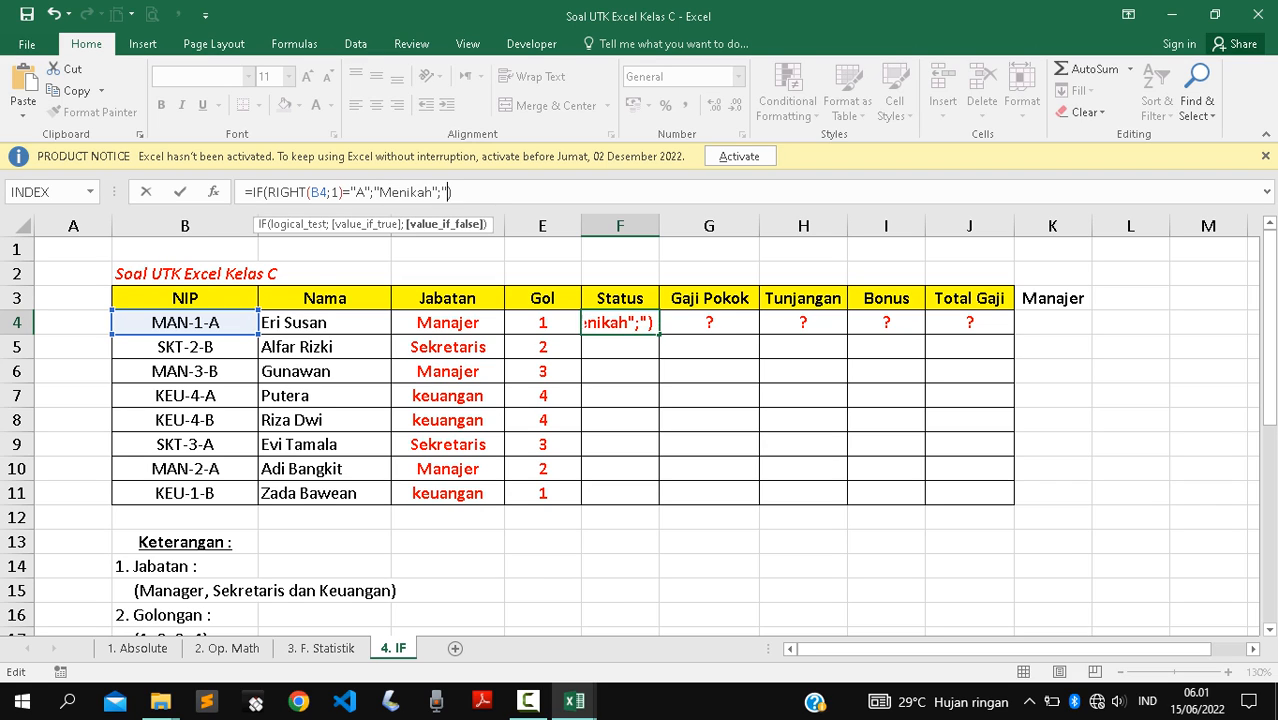
text(Bel)
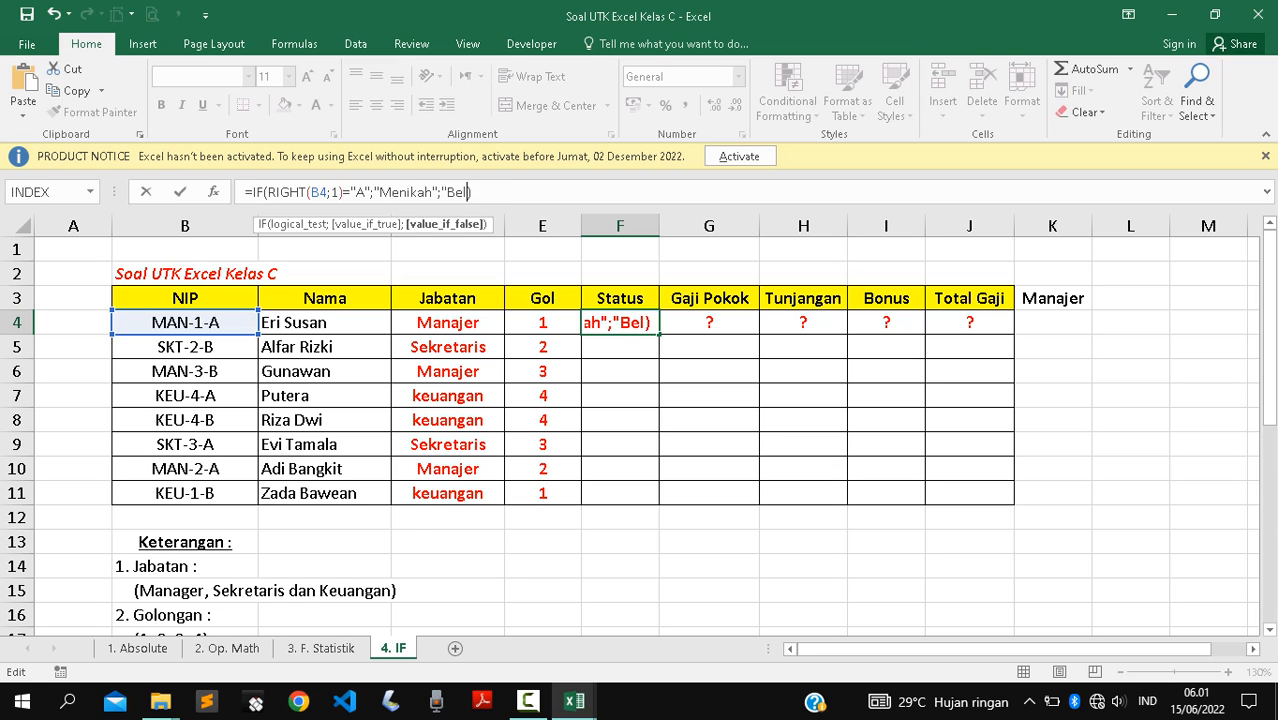
text(um))
key(BackSpace)
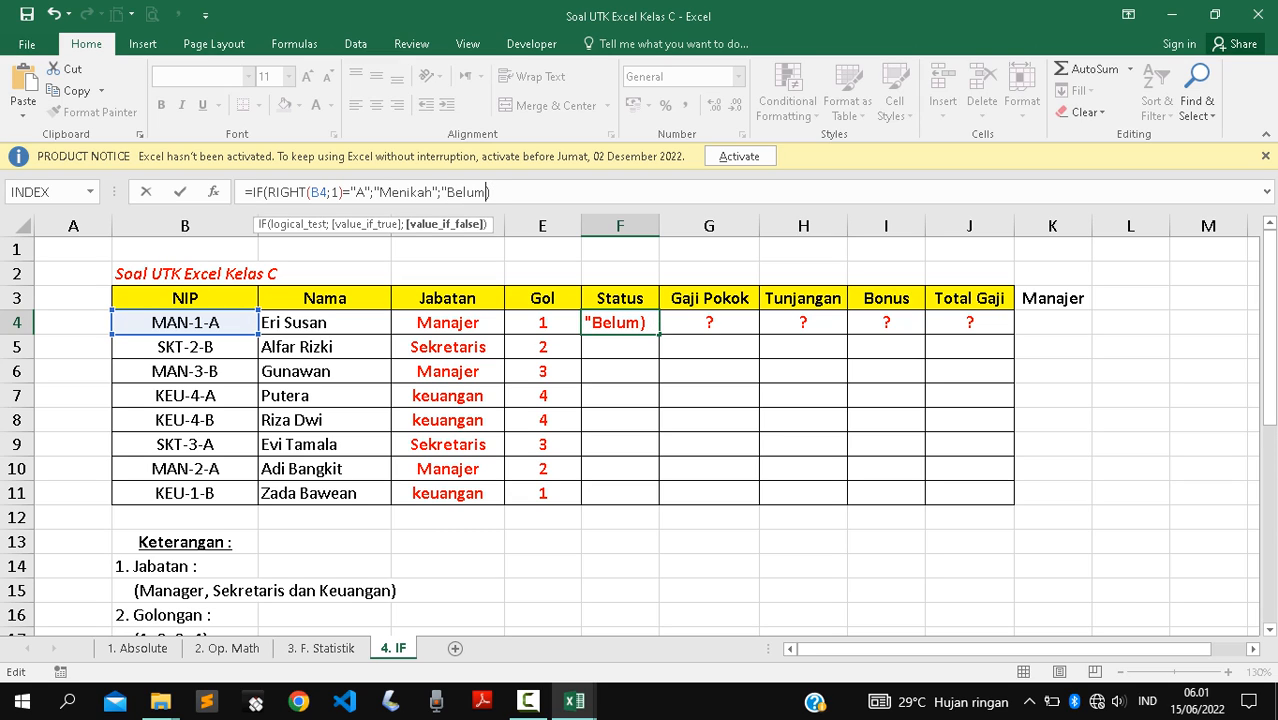
text(")
key(Return)
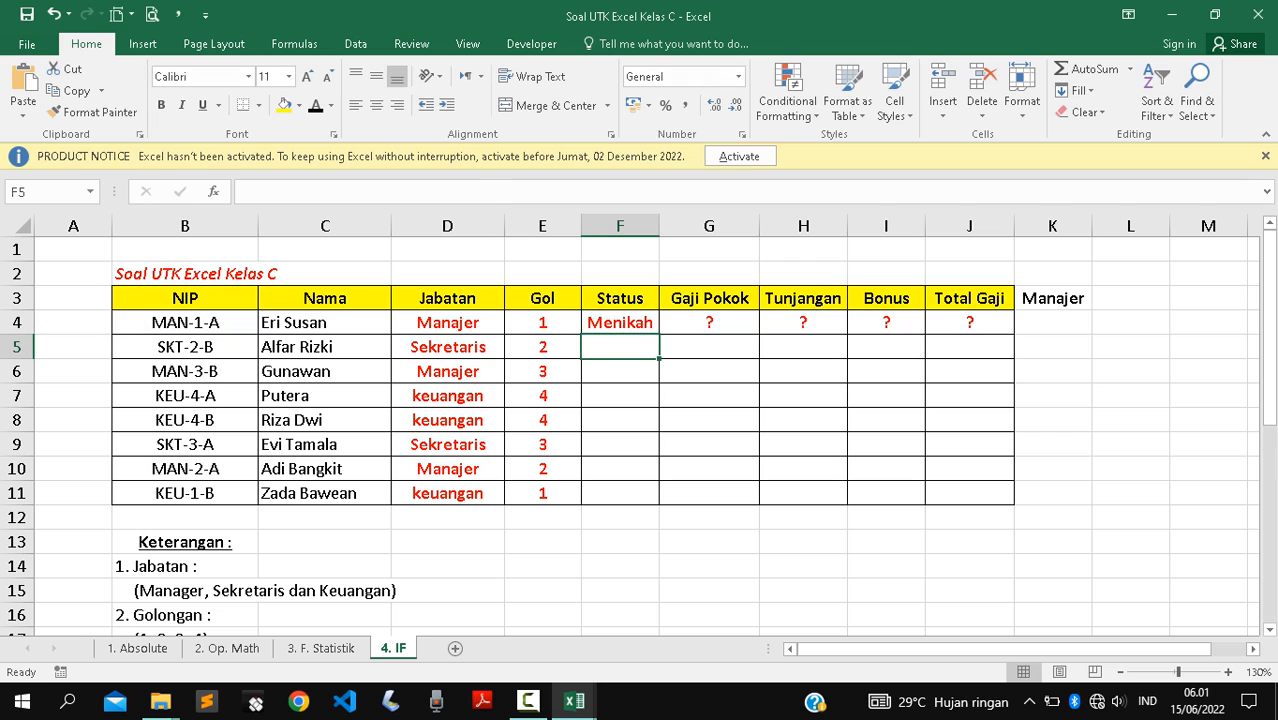
Check the Status rule in the Keterangan notes and fill the F4 formula down to F11.
click(185, 323)
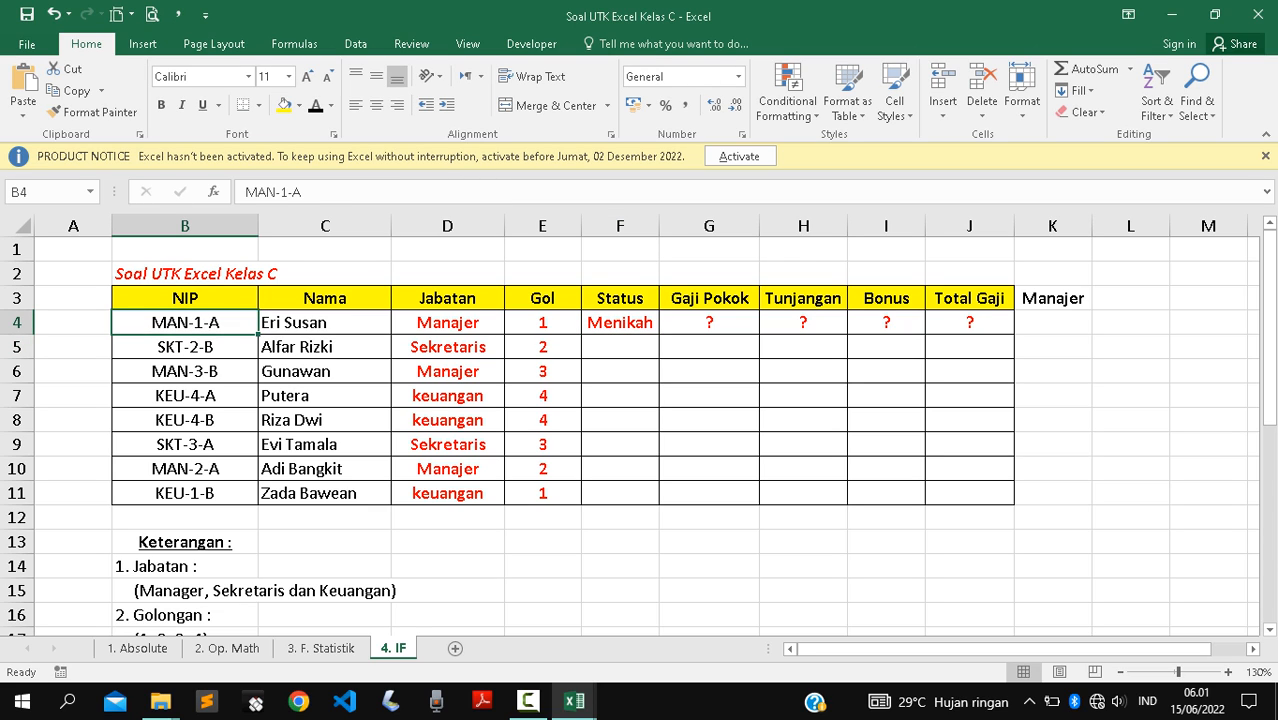
scroll(640, 430, down, 2)
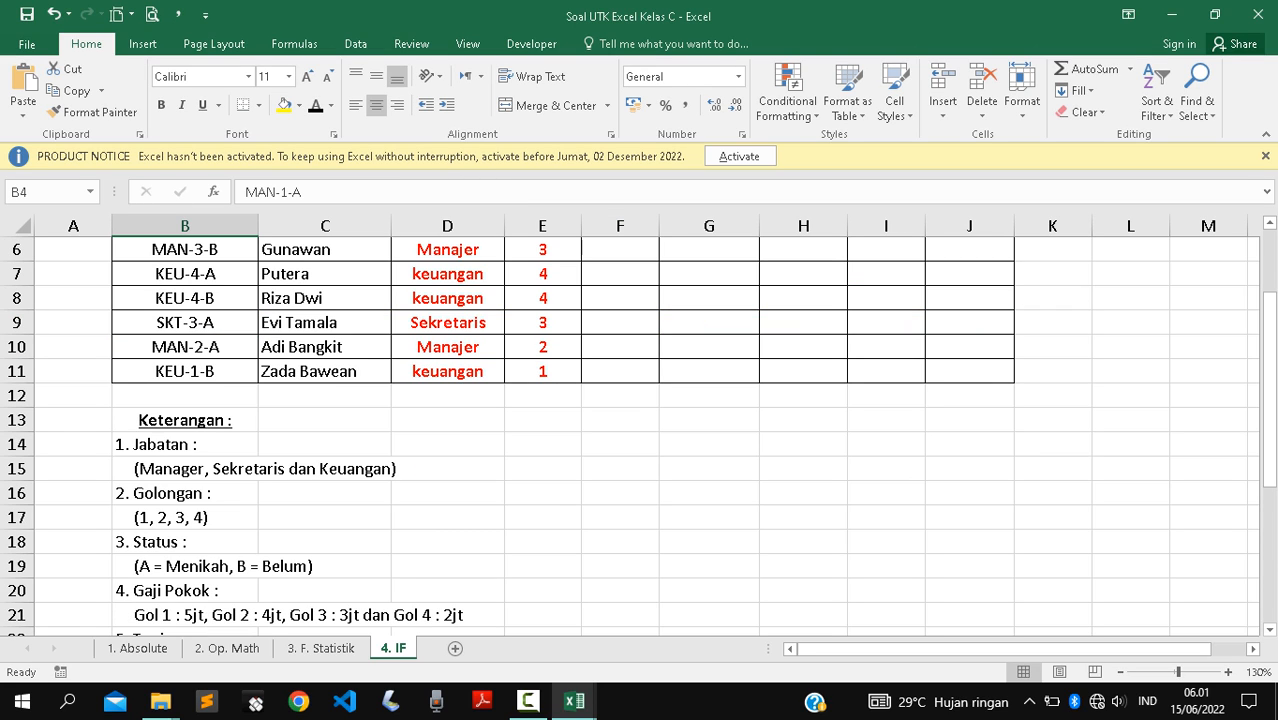
click(185, 567)
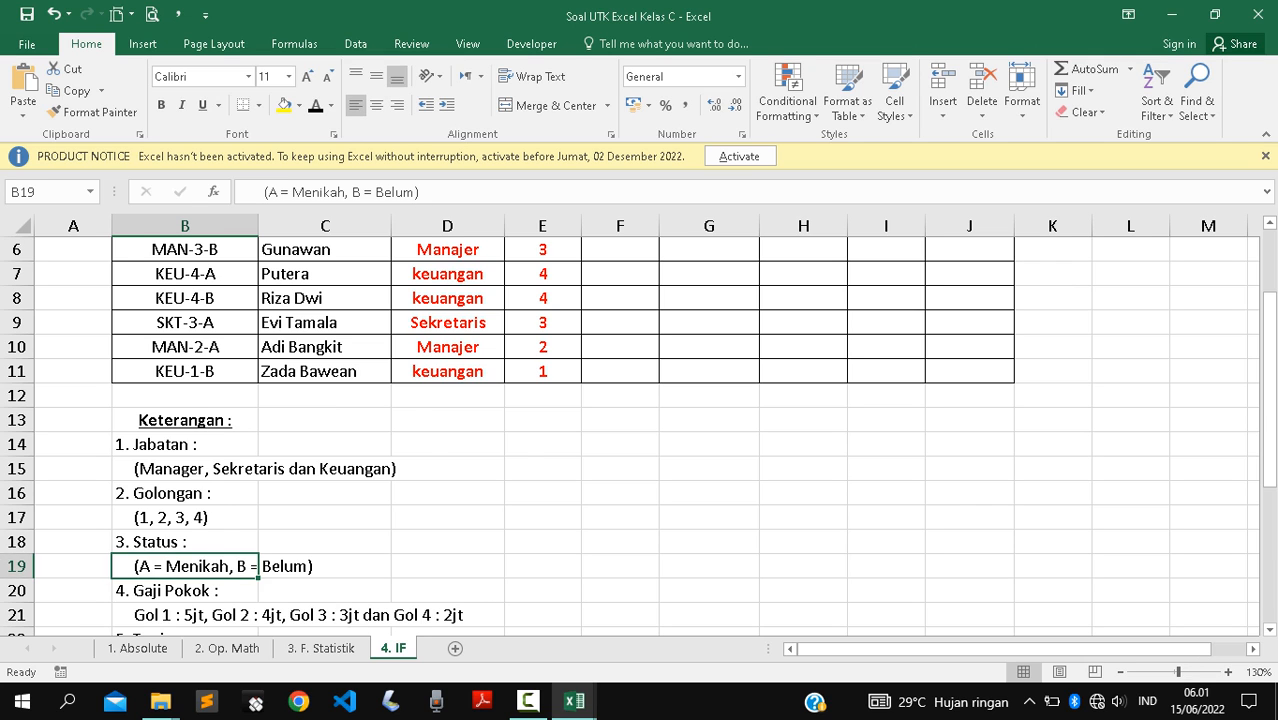
scroll(640, 430, down, 3)
scroll(640, 430, up, 5)
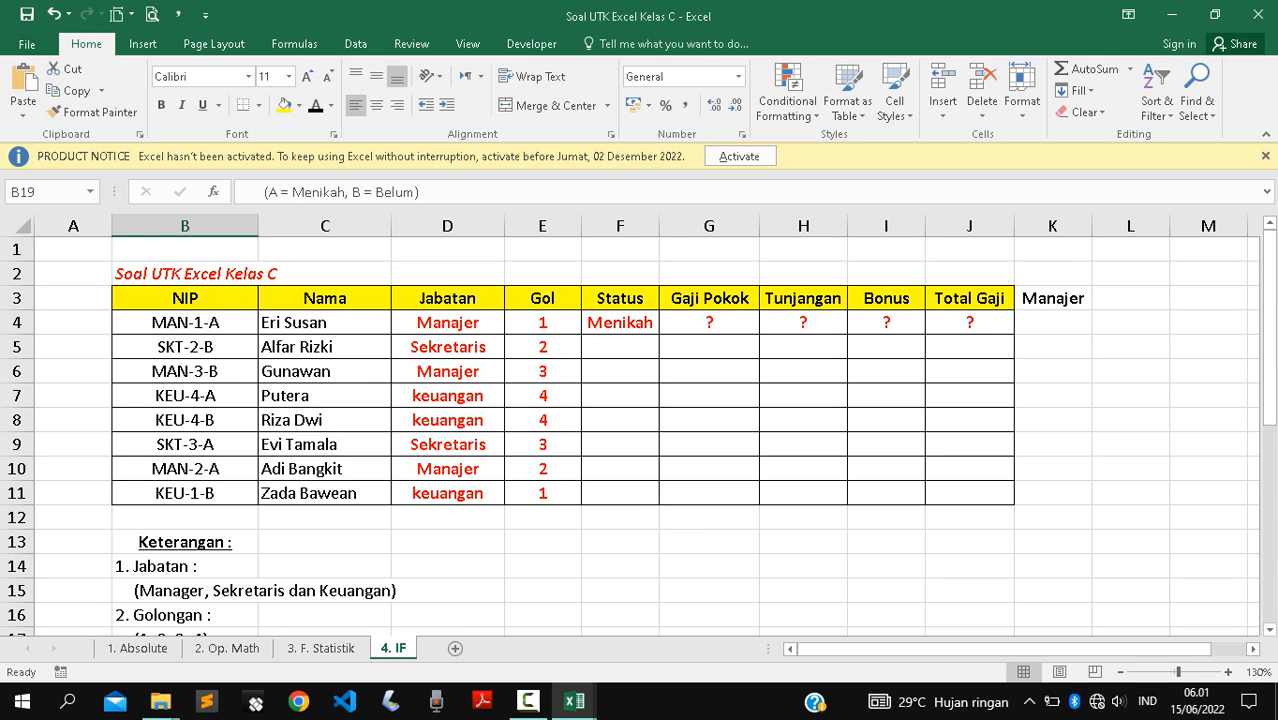
click(620, 323)
double_click(659, 335)
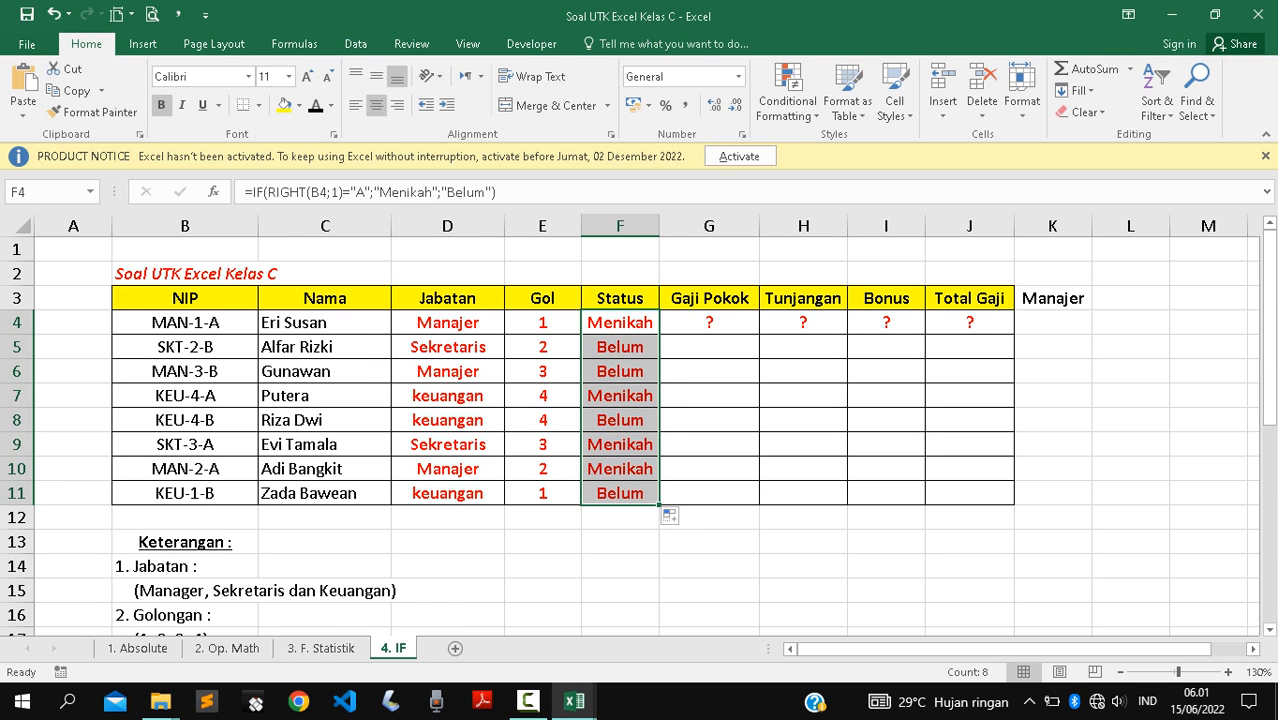
click(542, 396)
drag(620, 493, 620, 469)
Copy the Gaji Pokok rule in B21:D21 of the Keterangan notes and paste it at K5 beside the table.
click(709, 323)
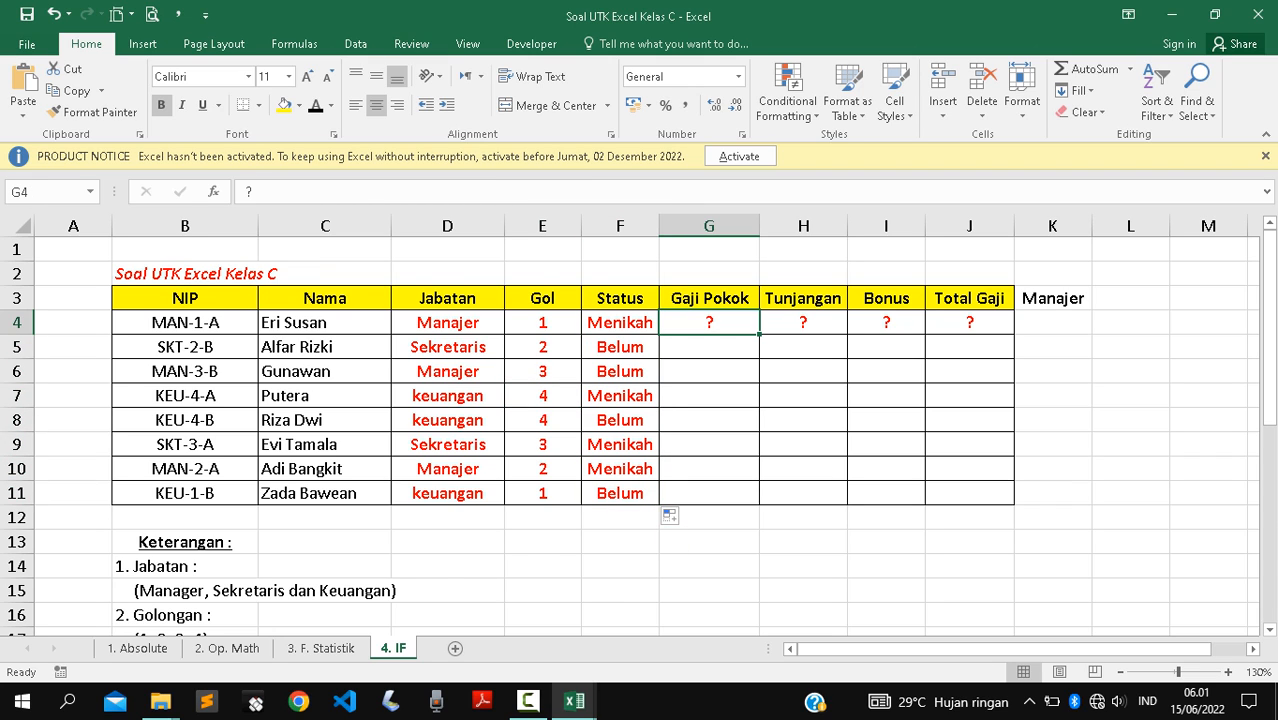
scroll(640, 430, down, 3)
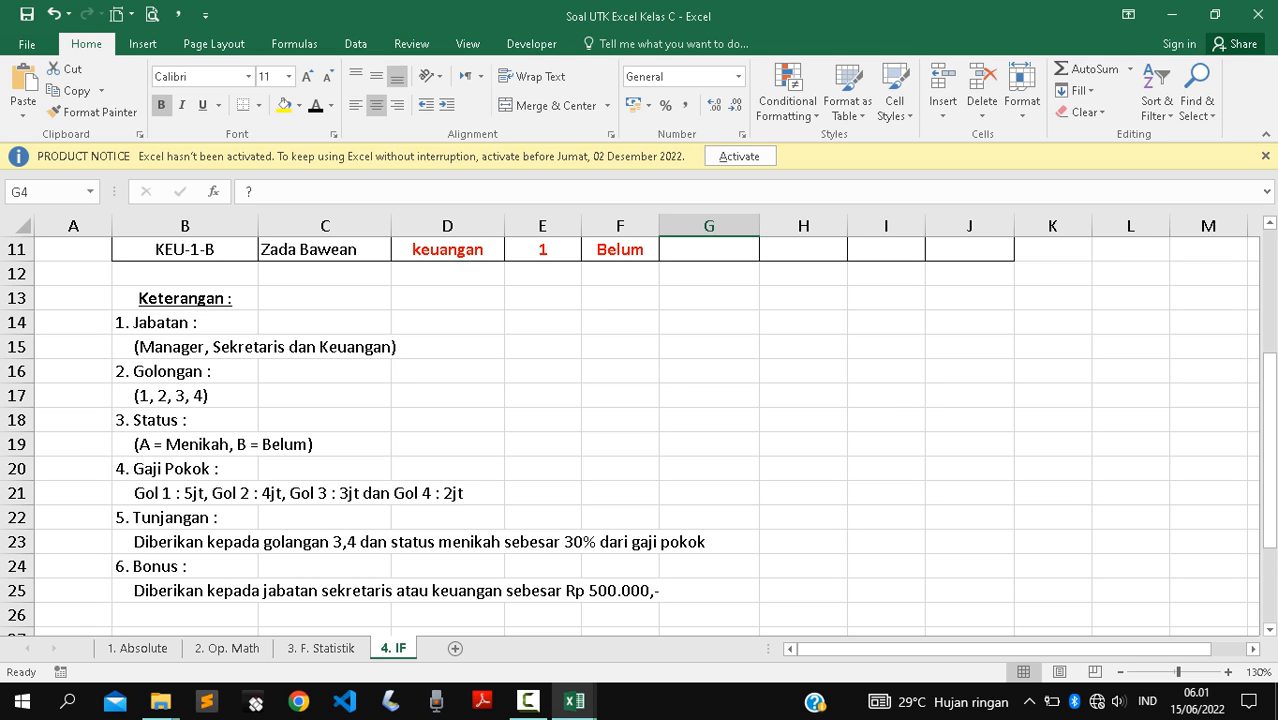
scroll(640, 430, up, 2)
scroll(640, 430, down, 5)
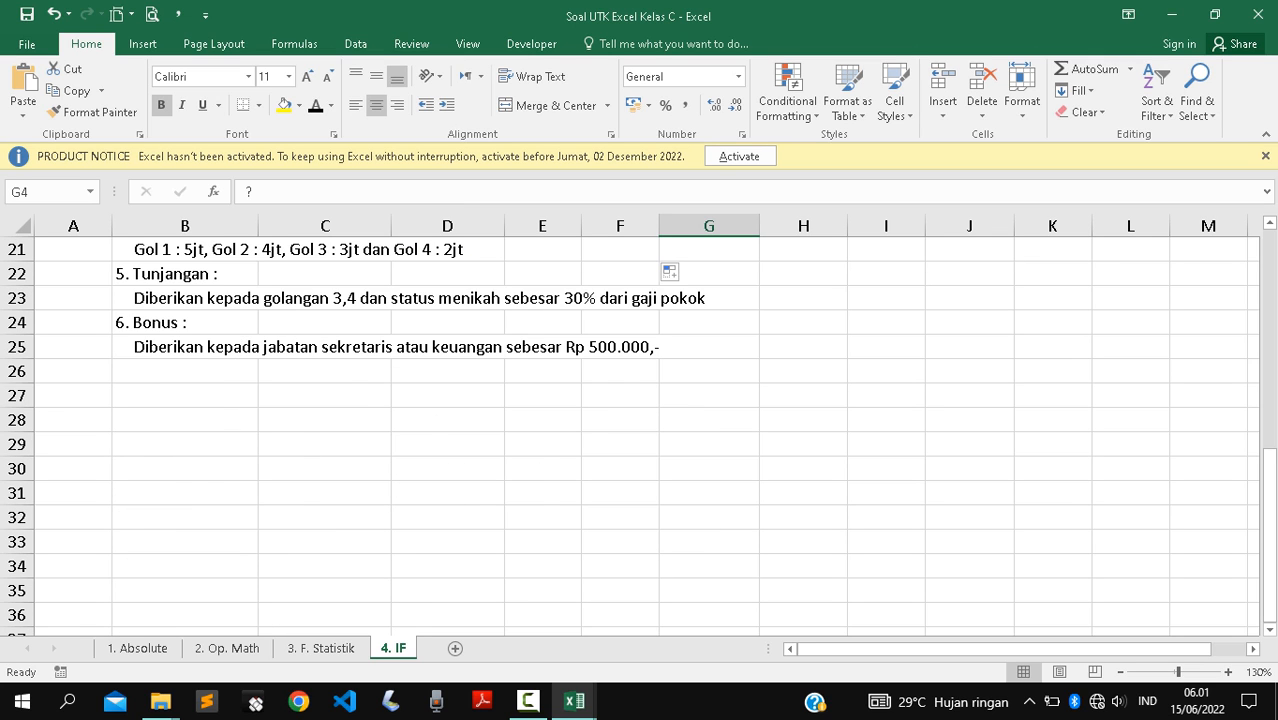
scroll(640, 430, up, 7)
scroll(640, 430, down, 2)
drag(190, 615, 450, 613)
key(ctrl+c)
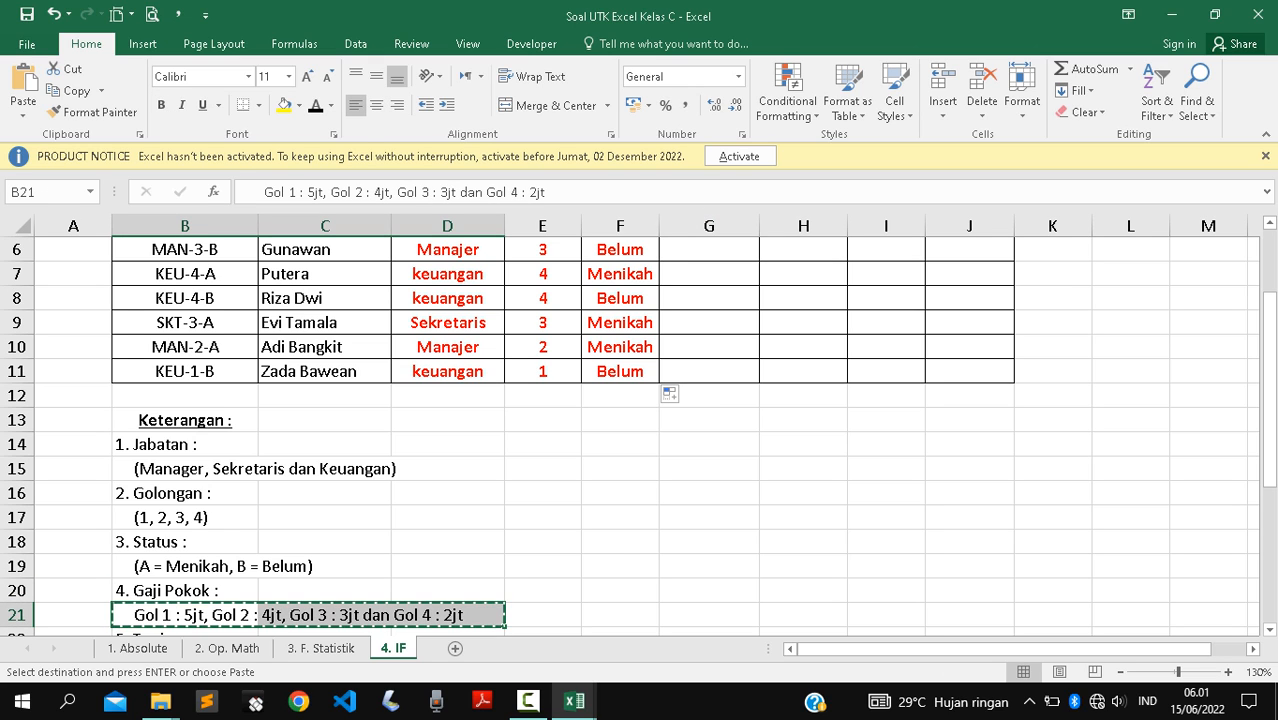
scroll(640, 430, down, 2)
scroll(640, 430, up, 4)
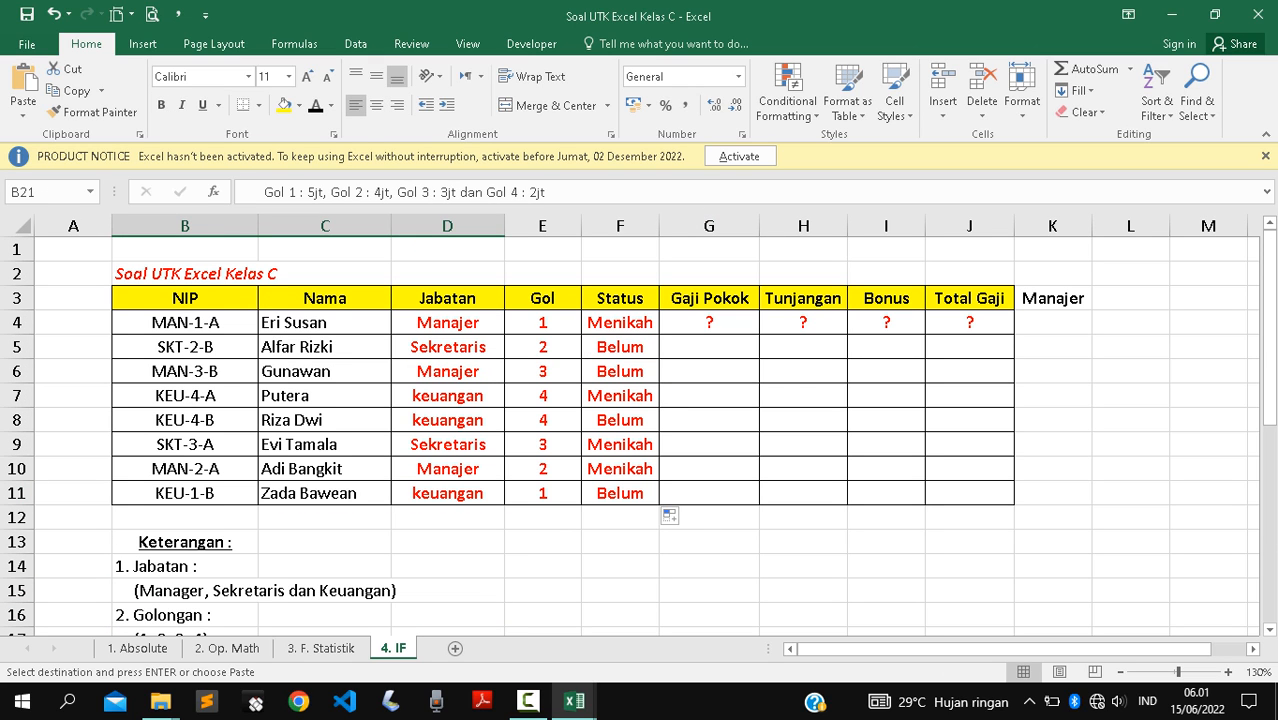
click(1052, 347)
key(ctrl+v)
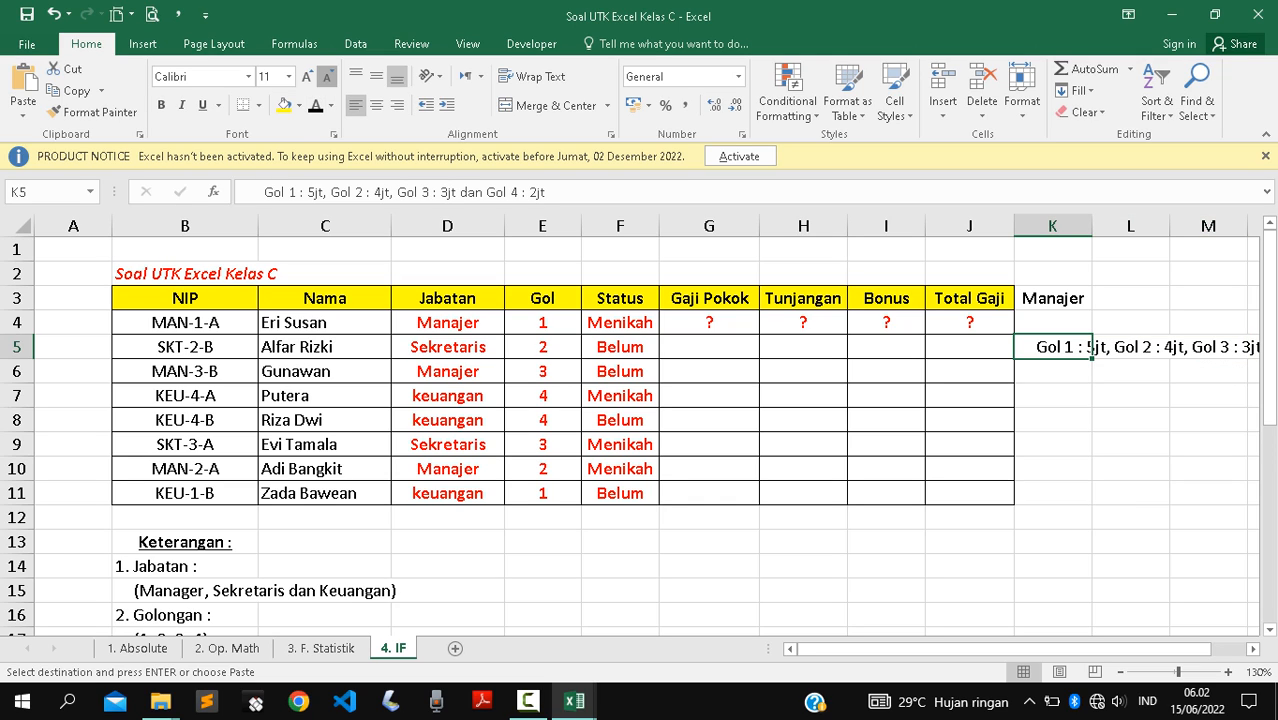
Reduce the font size of the pasted rule in K5 to 8.
key(ctrl+shift+less)
key(ctrl+shift+less)
key(ctrl+shift+less)
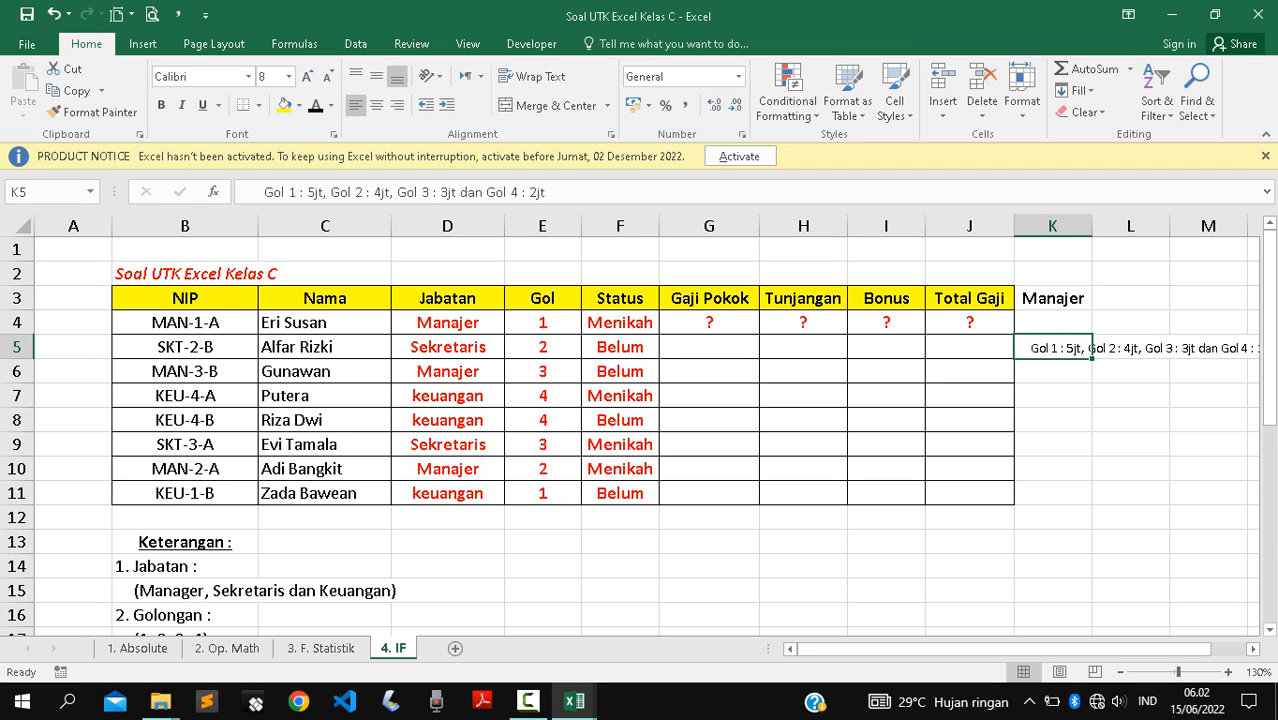
Start an IF formula in G4 that tests E4=1 and returns 5000000 if true.
click(709, 323)
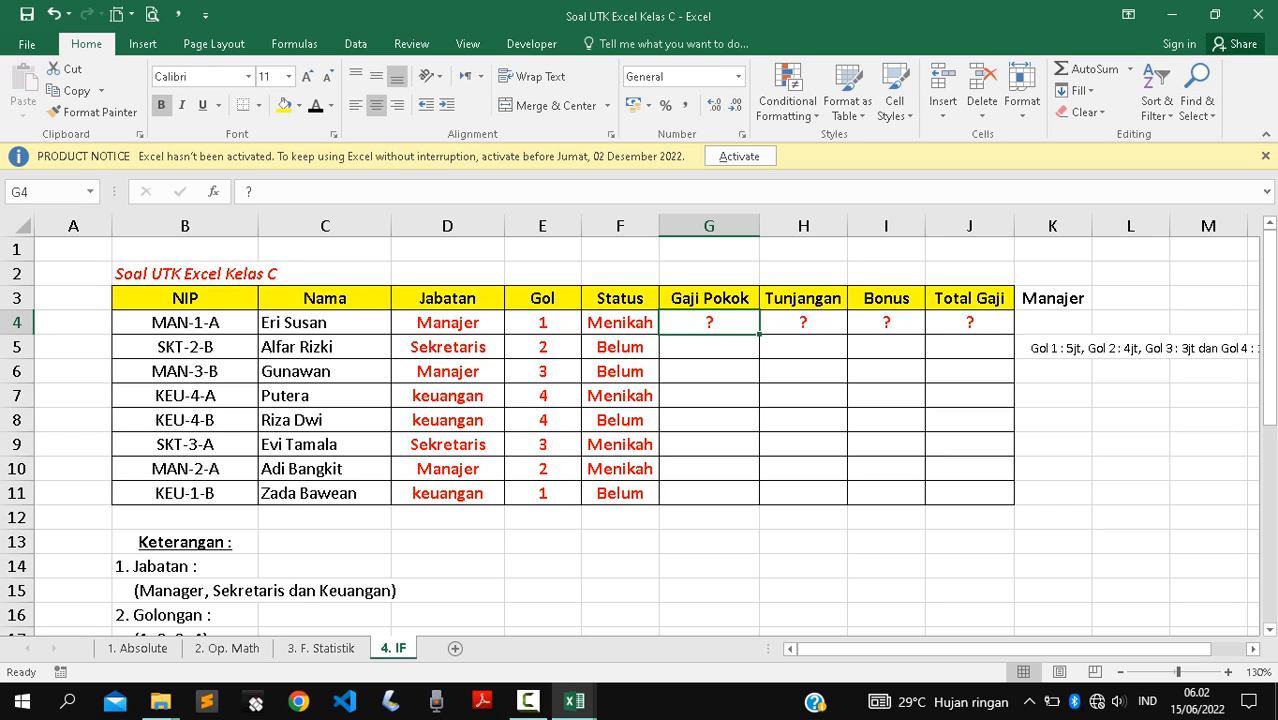
text(=i)
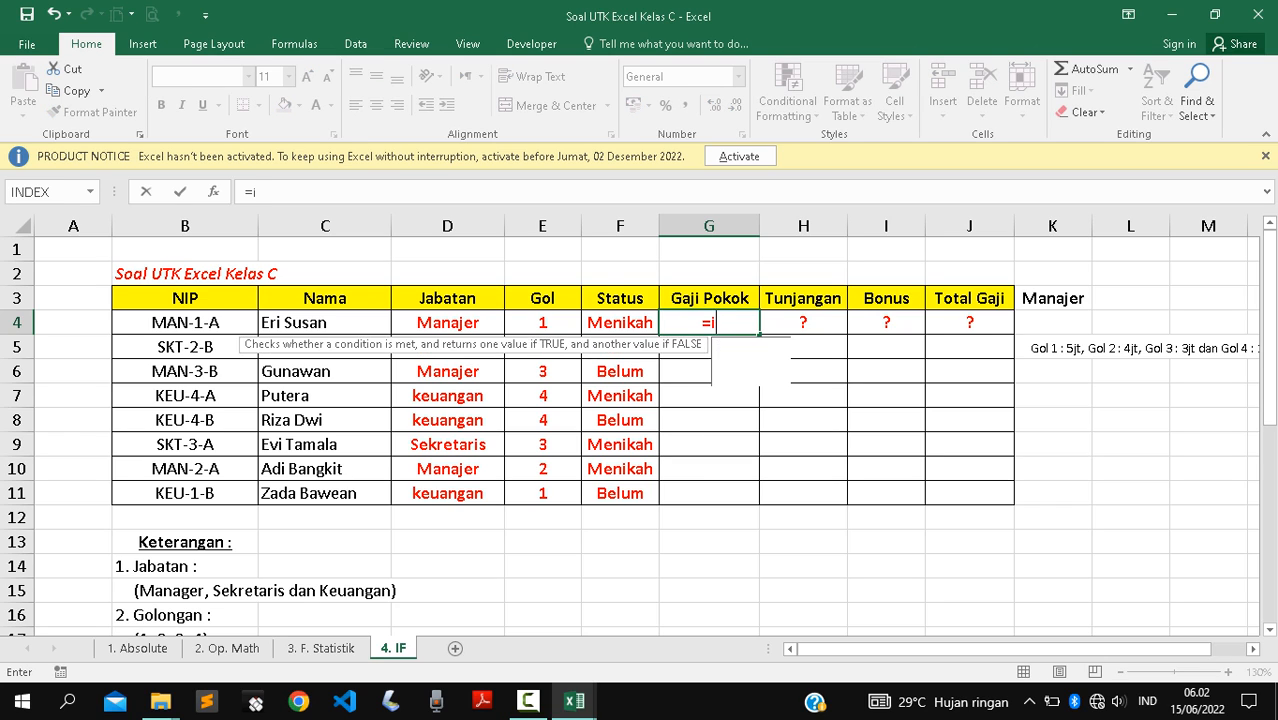
text(f()
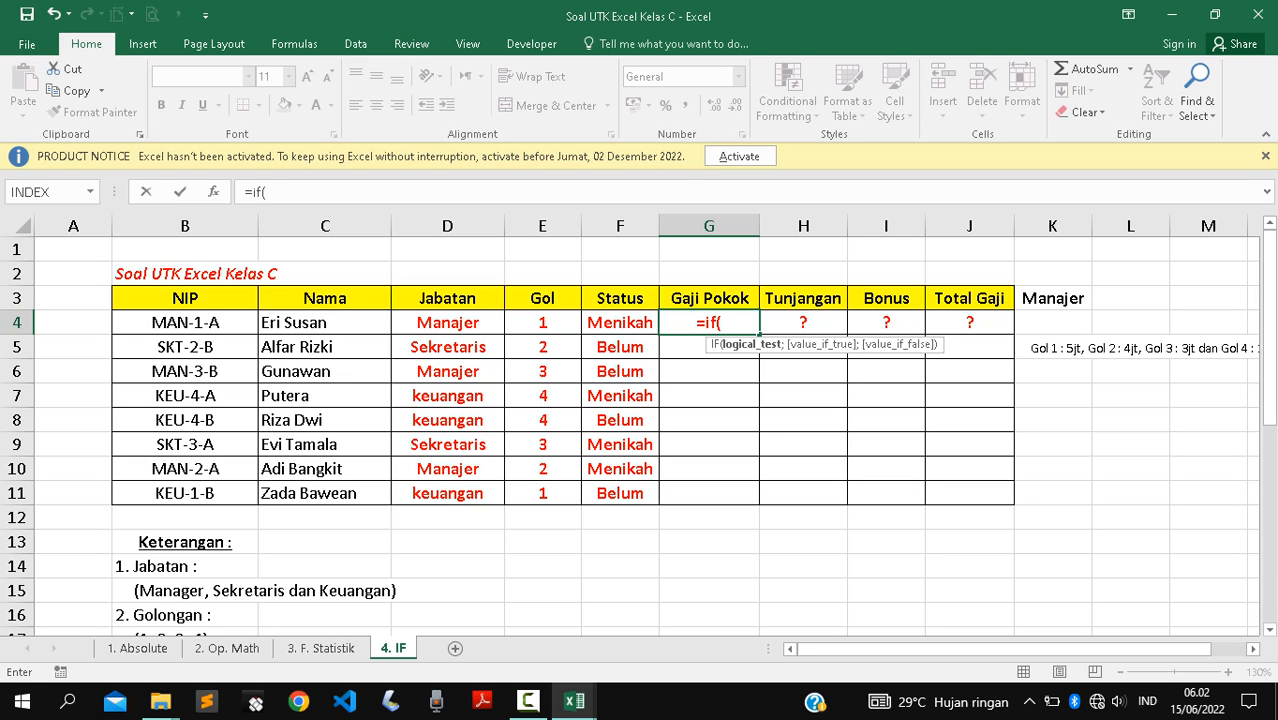
click(543, 323)
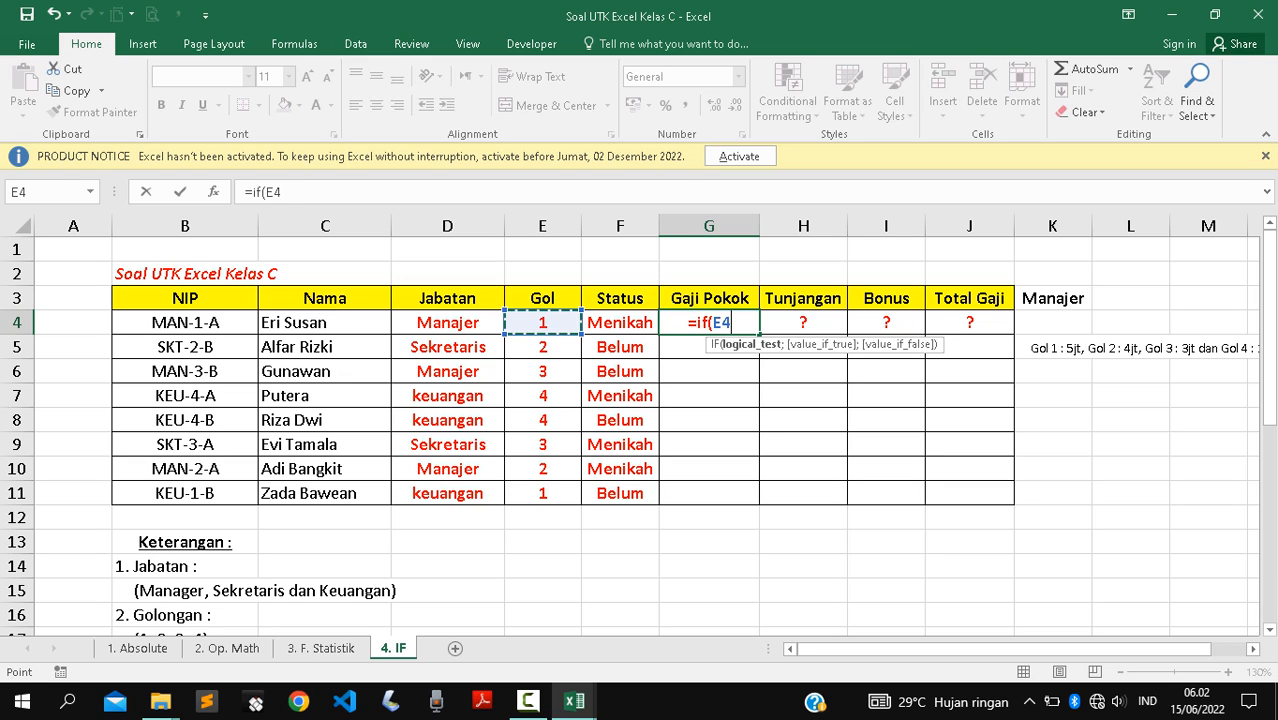
text(=)
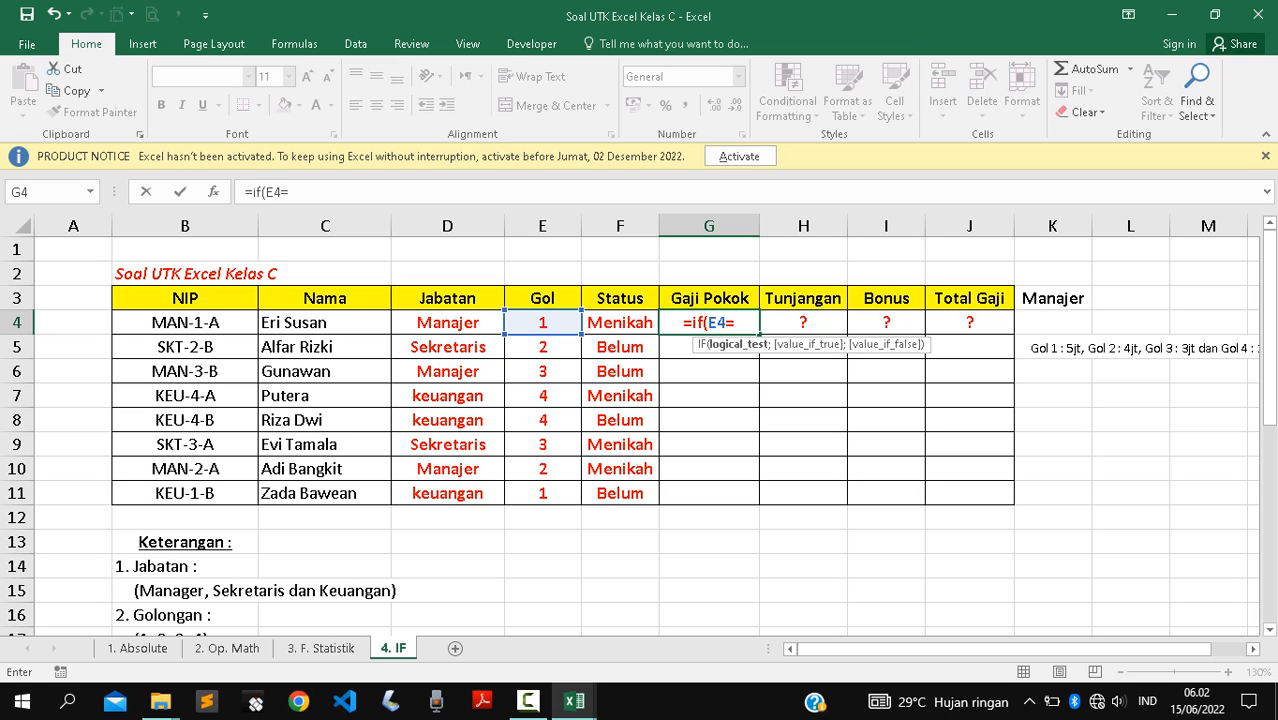
text(1)
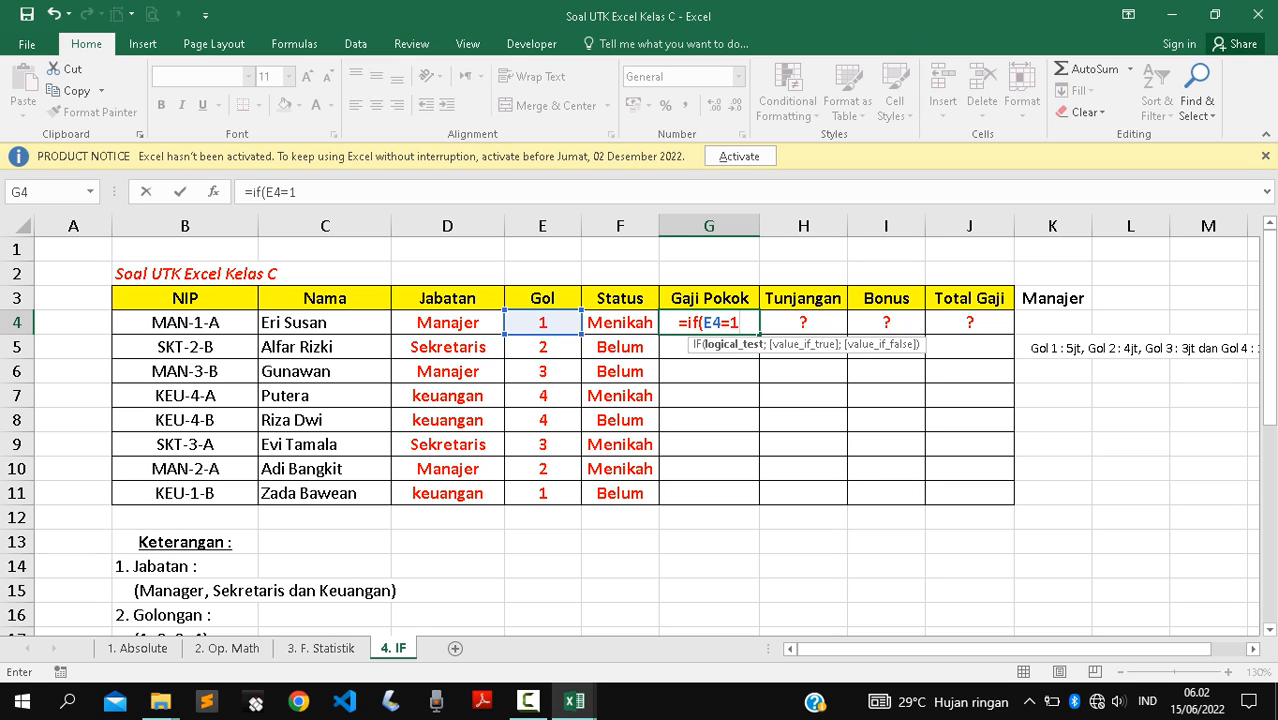
text(;")
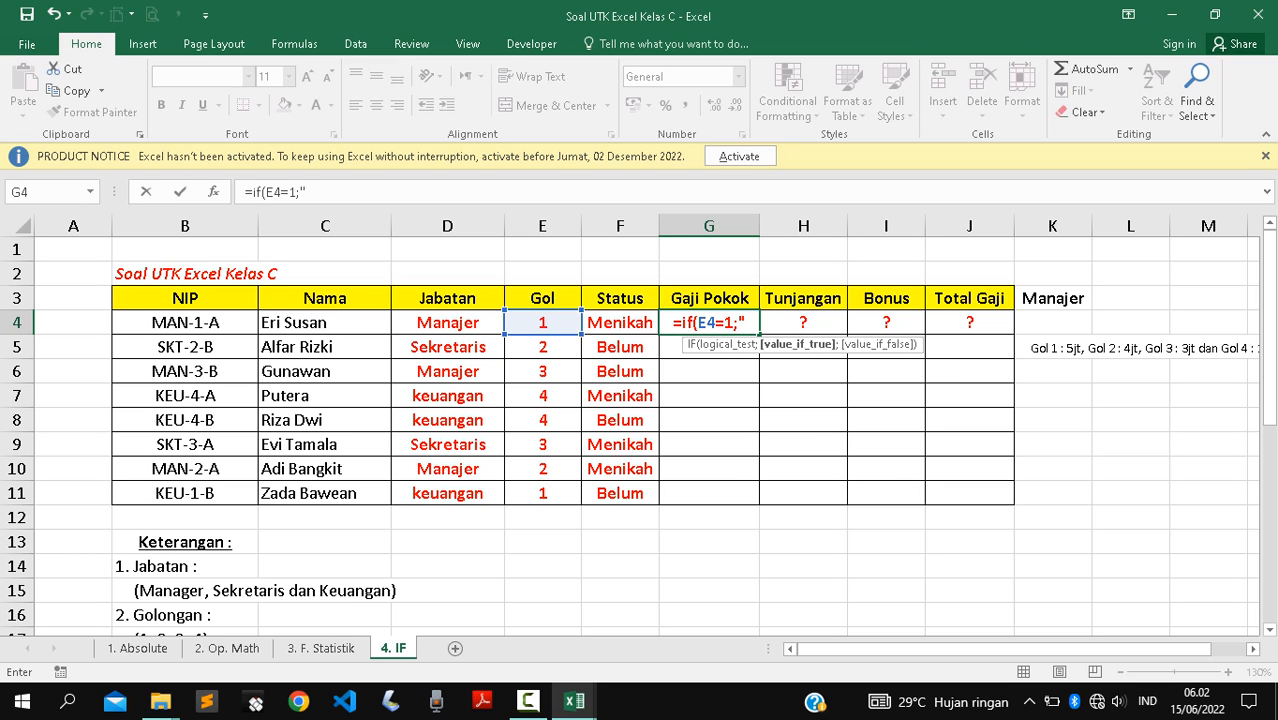
key(BackSpace)
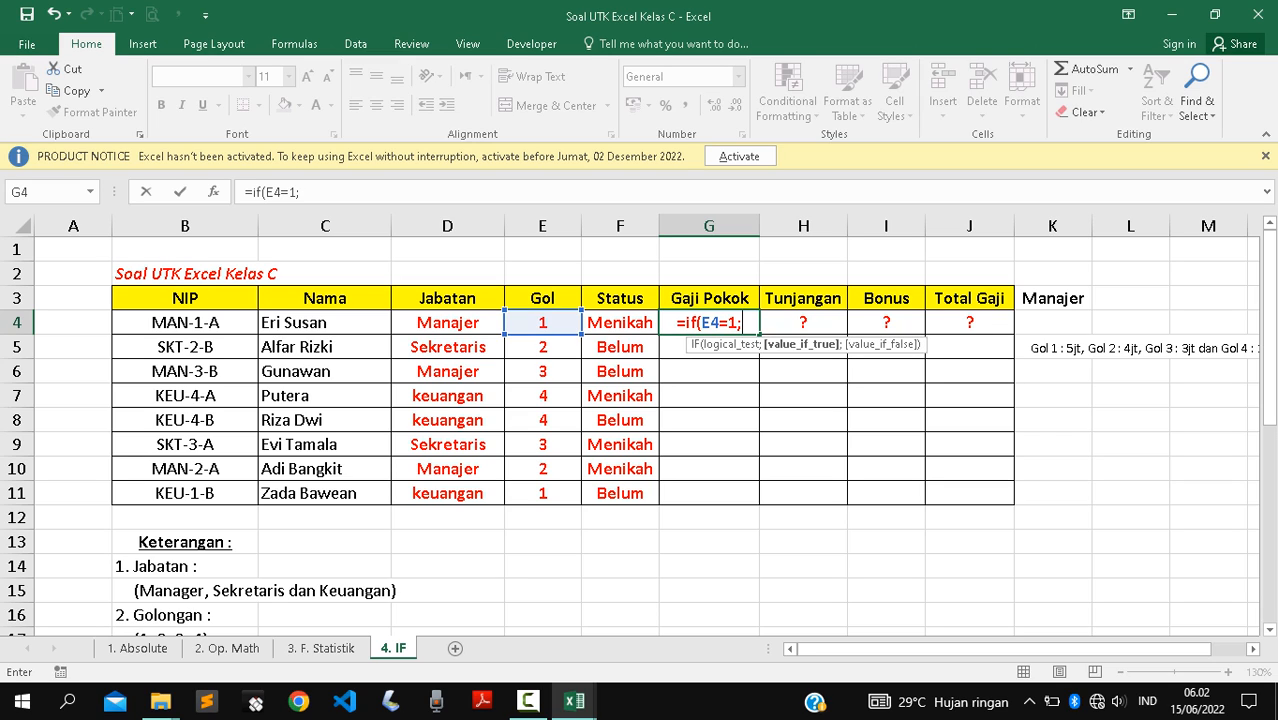
text(5)
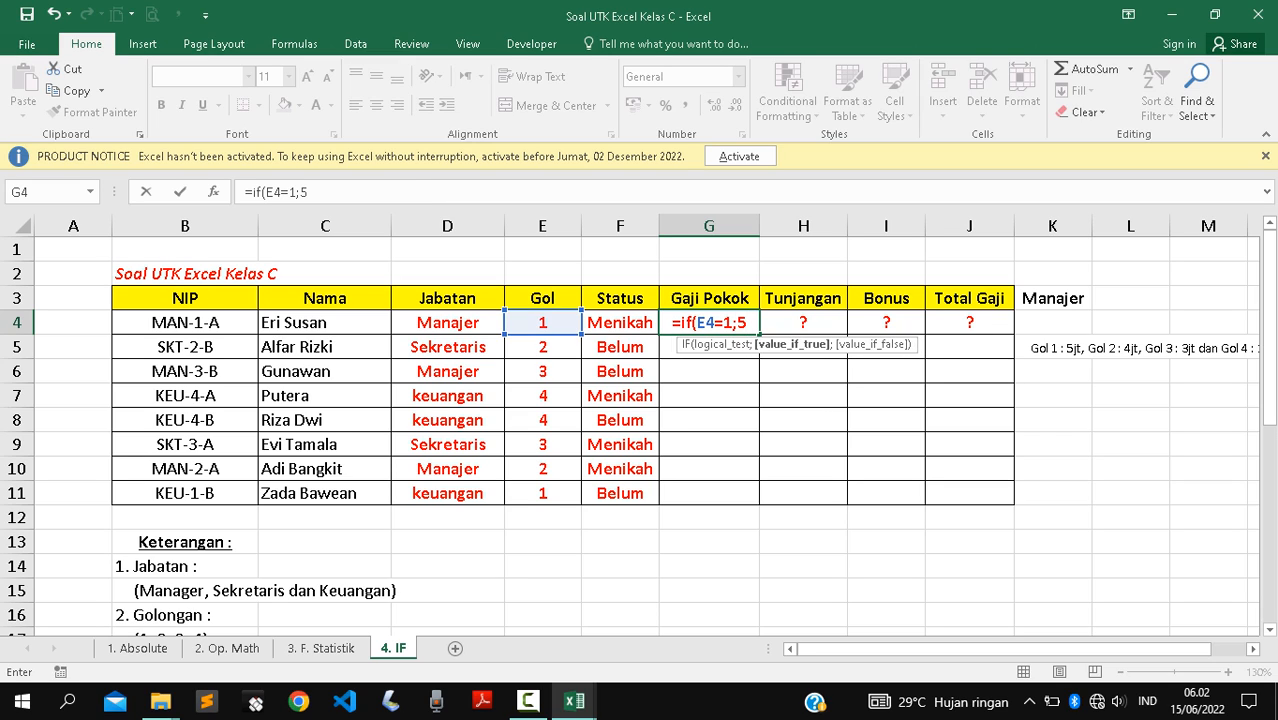
text(000000)
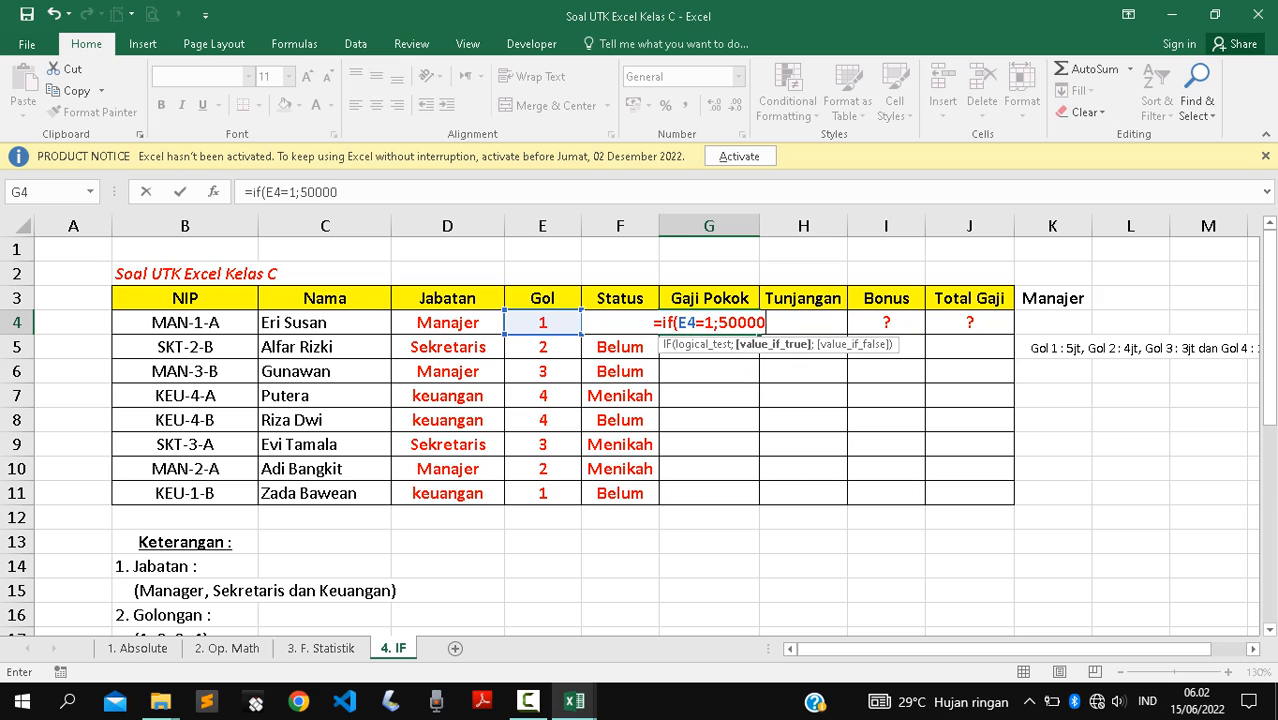
text(;)
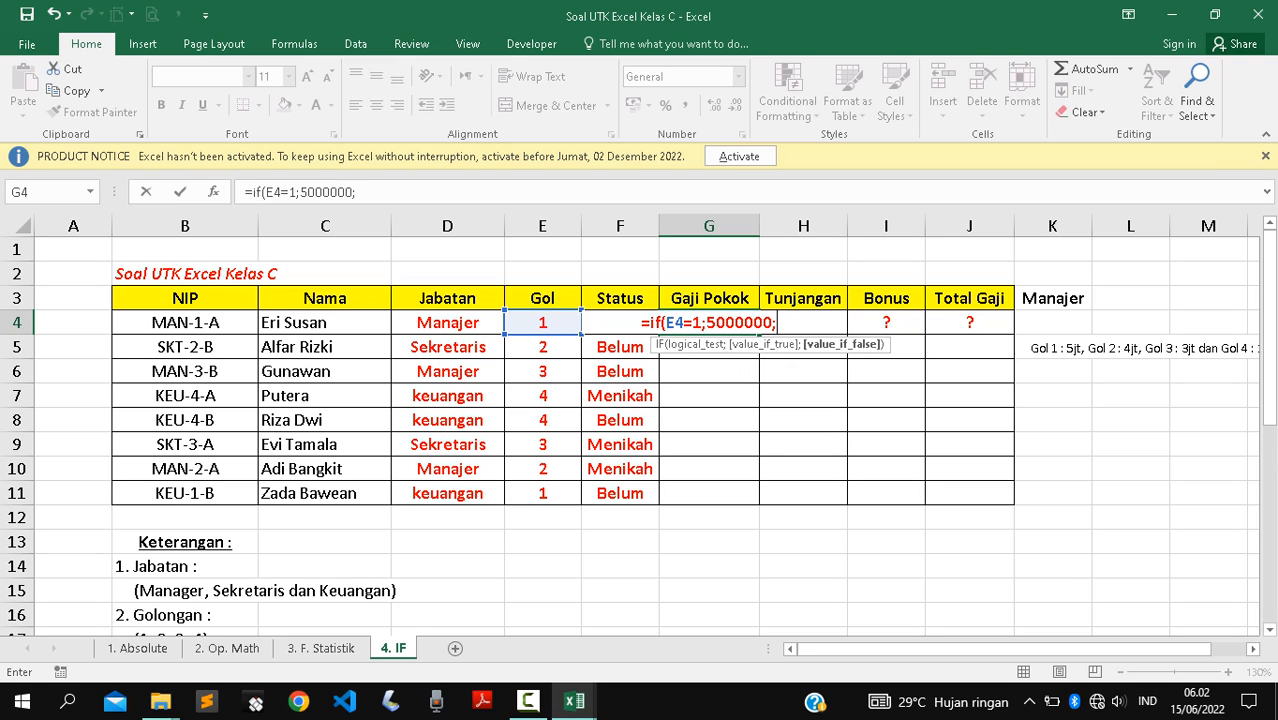
Duplicate the IF part as the value-if-false of the G4 formula and change it to E4=2 returning 4000000.
drag(252, 191, 356, 191)
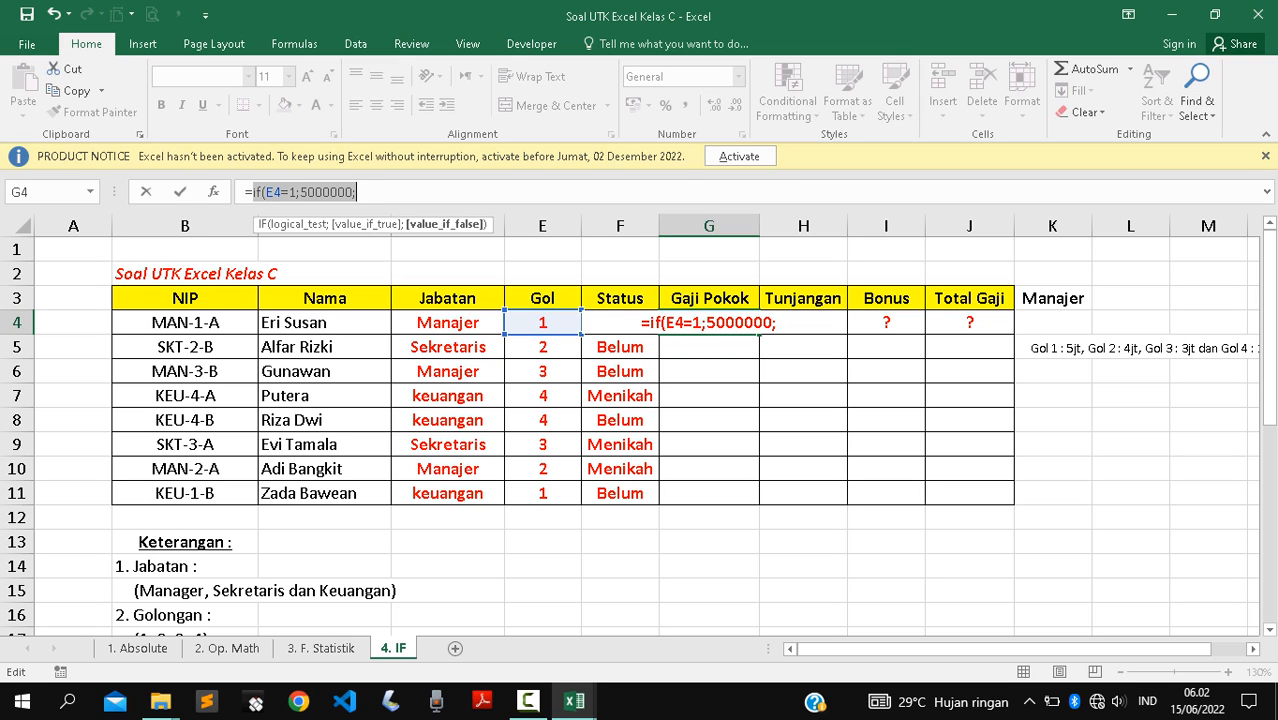
key(ctrl+c)
click(357, 192)
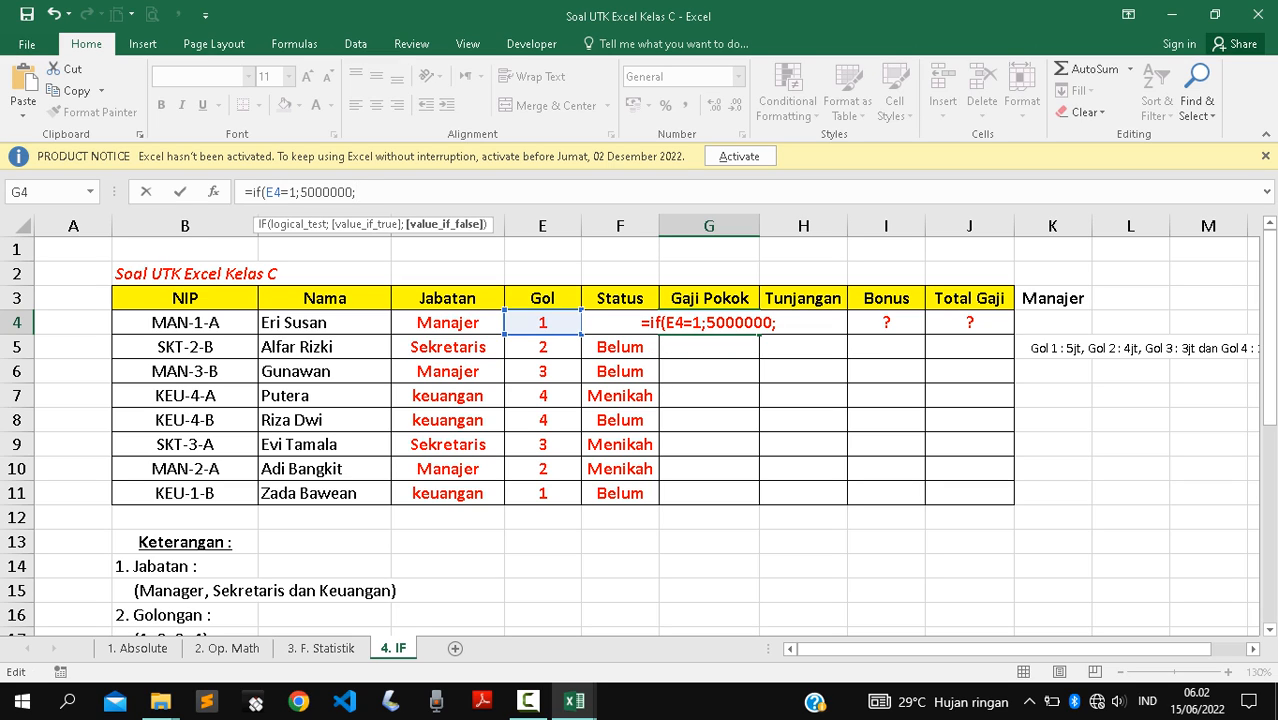
key(ctrl+v)
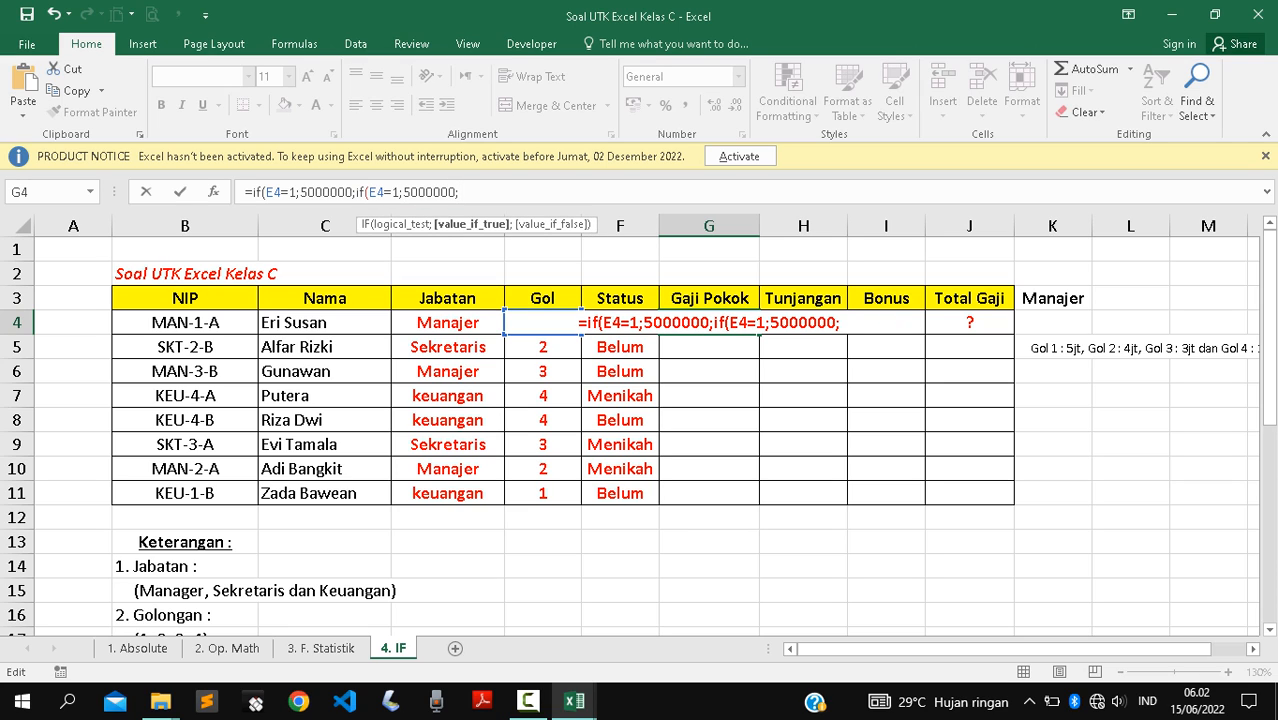
key(BackSpace)
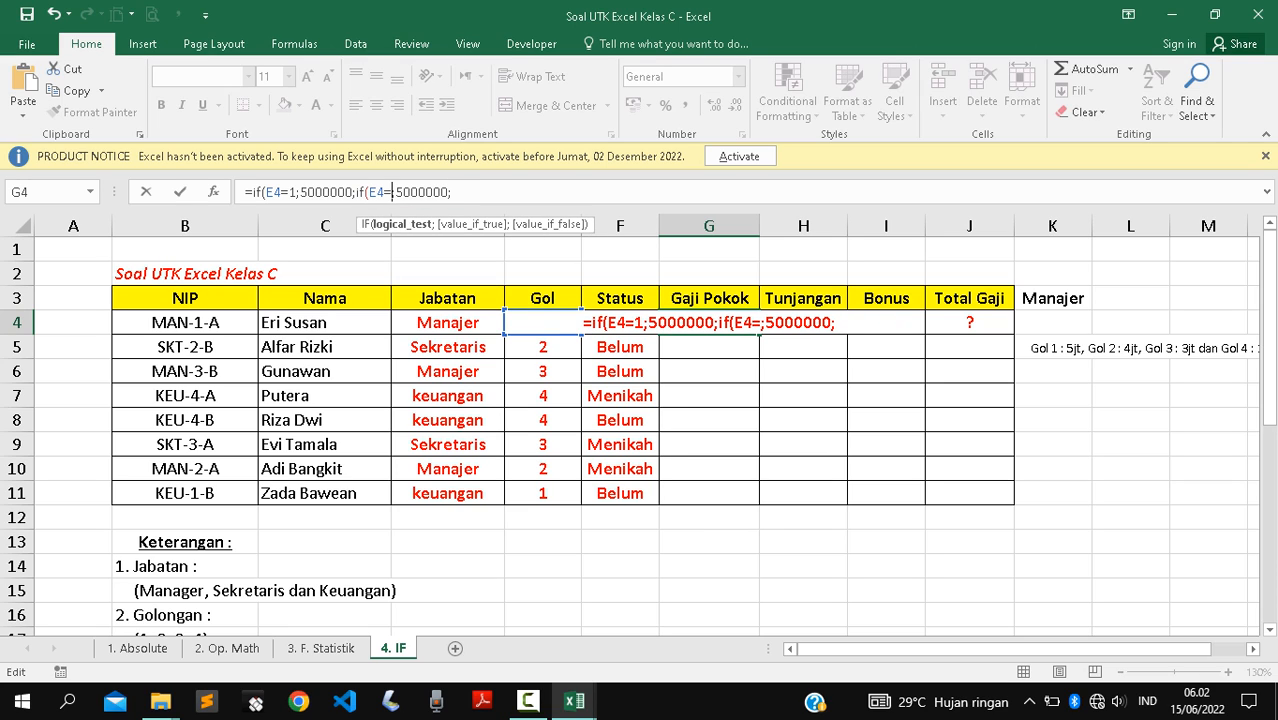
text(2)
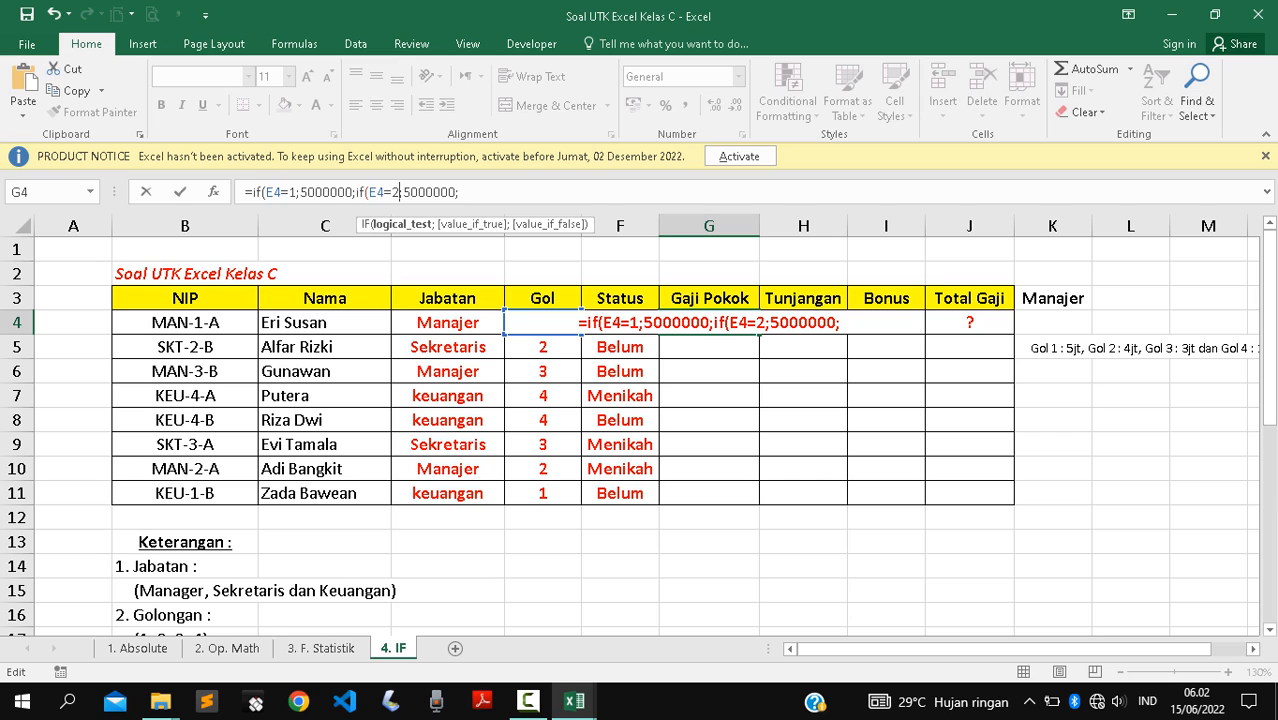
key(Right)
key(Right)
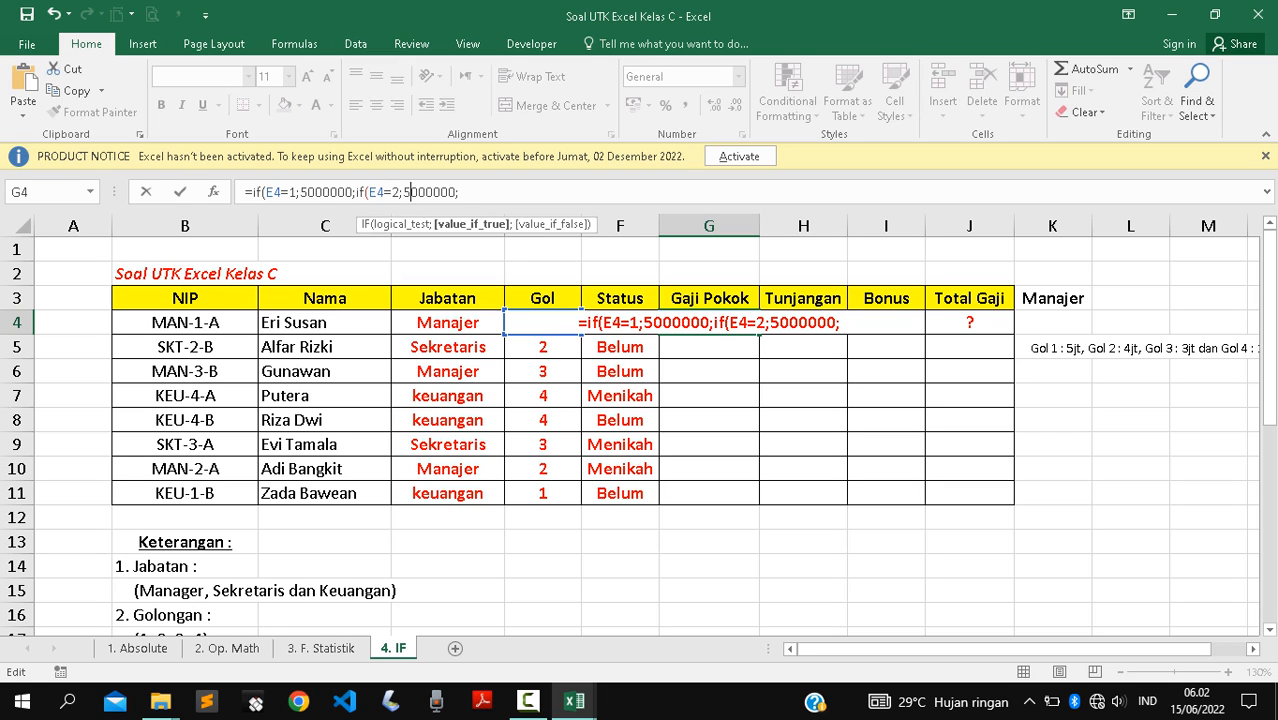
key(BackSpace)
text(4)
Nest a third copy of the IF part in the G4 formula and change it to E4=3 returning 3000000.
key(ctrl+v)
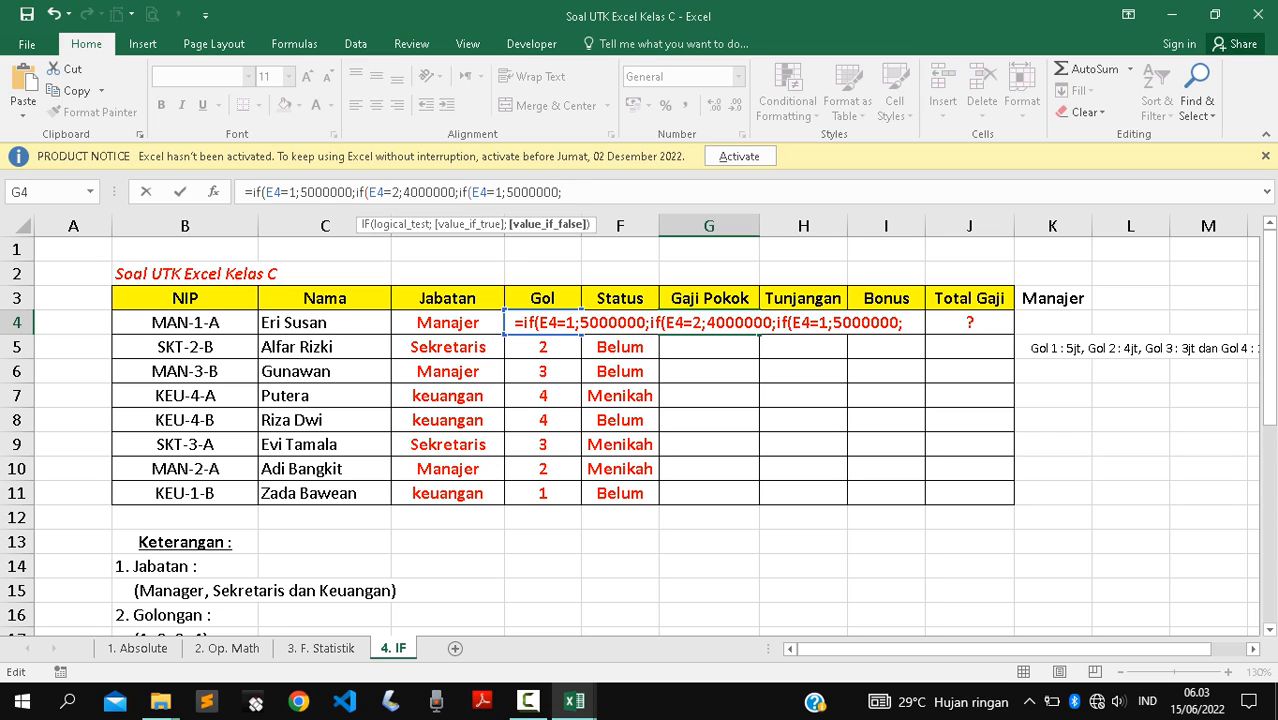
click(494, 192)
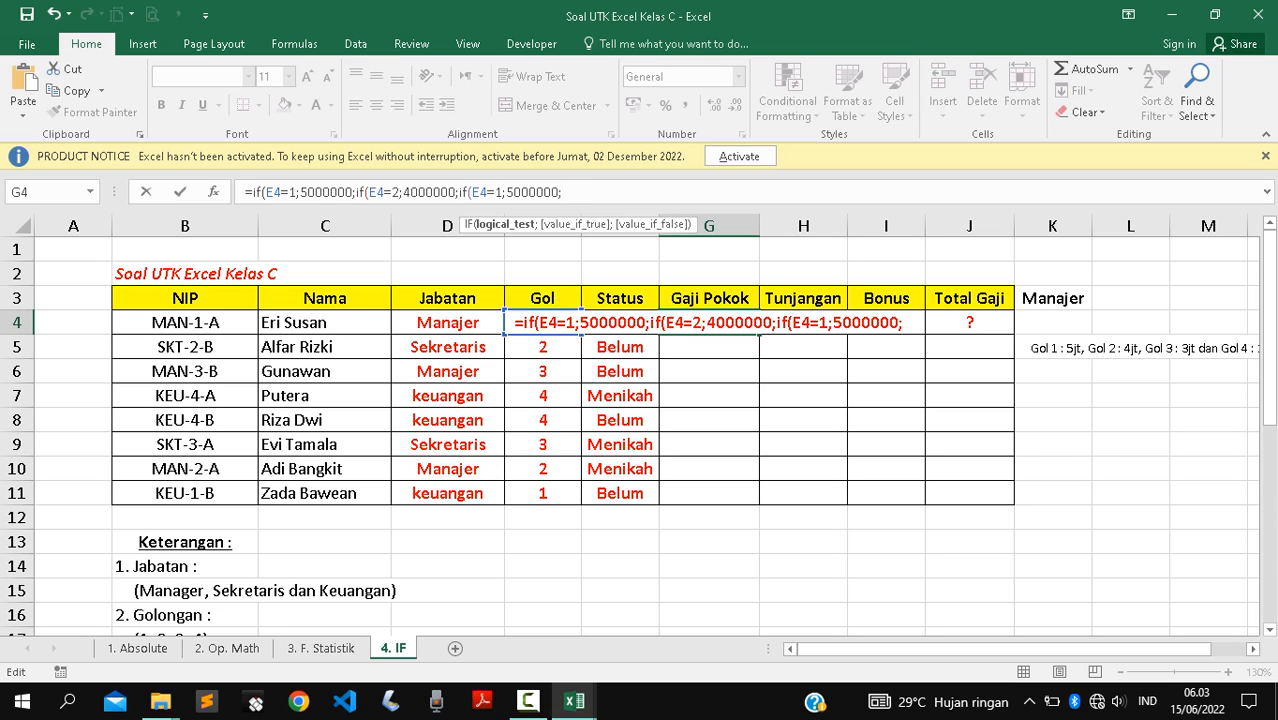
key(Delete)
text(3)
key(Right)
key(Delete)
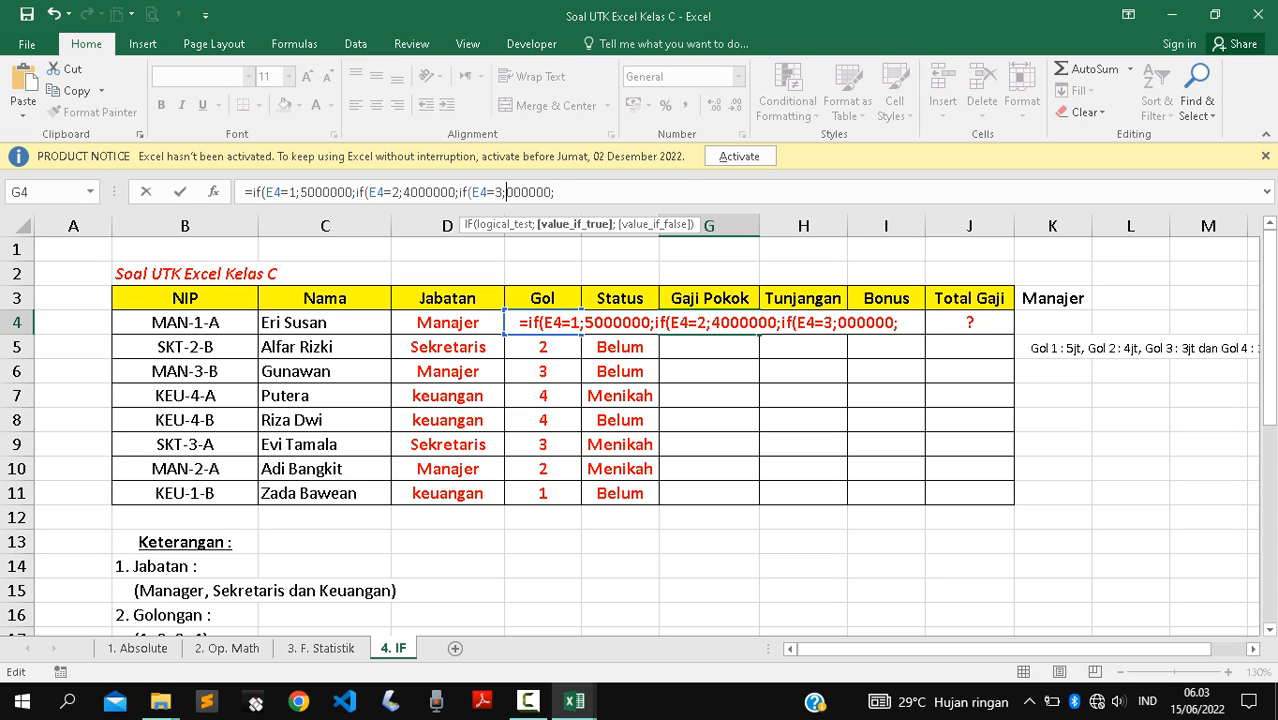
text(3)
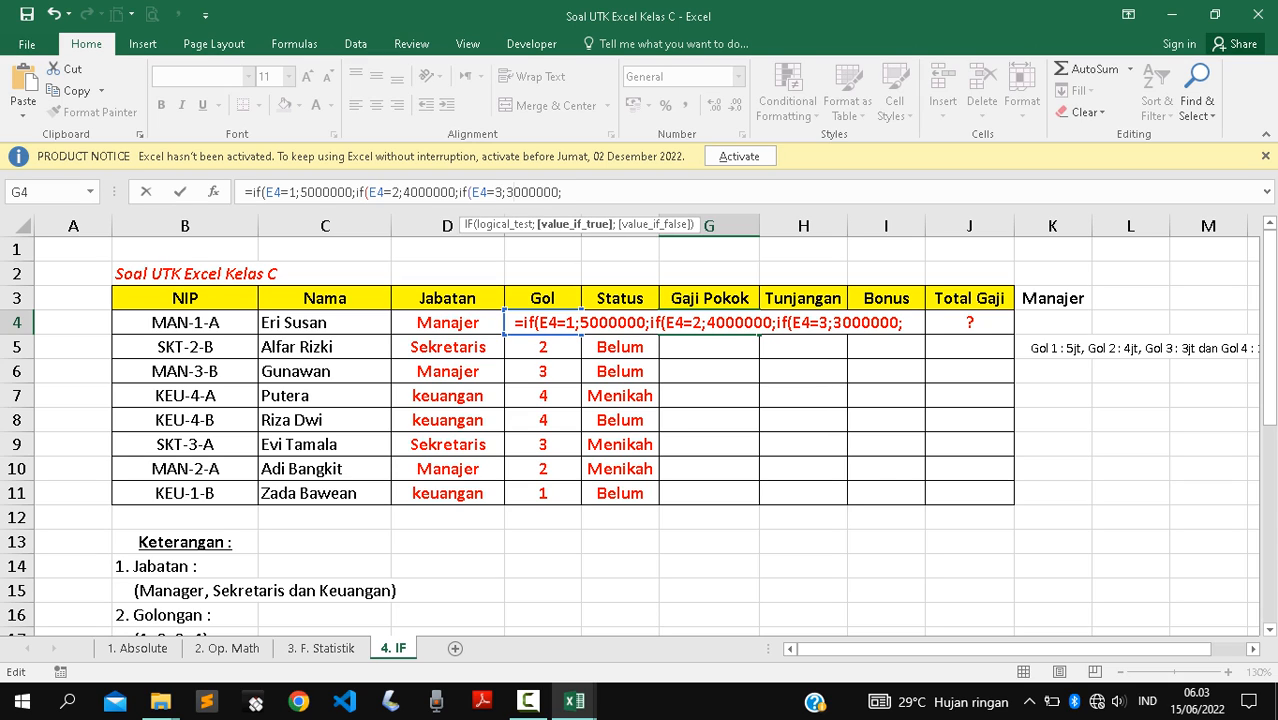
Append a fourth copy of the IF part to the G4 formula and change its condition to E4=4.
key(End)
key(ctrl+v)
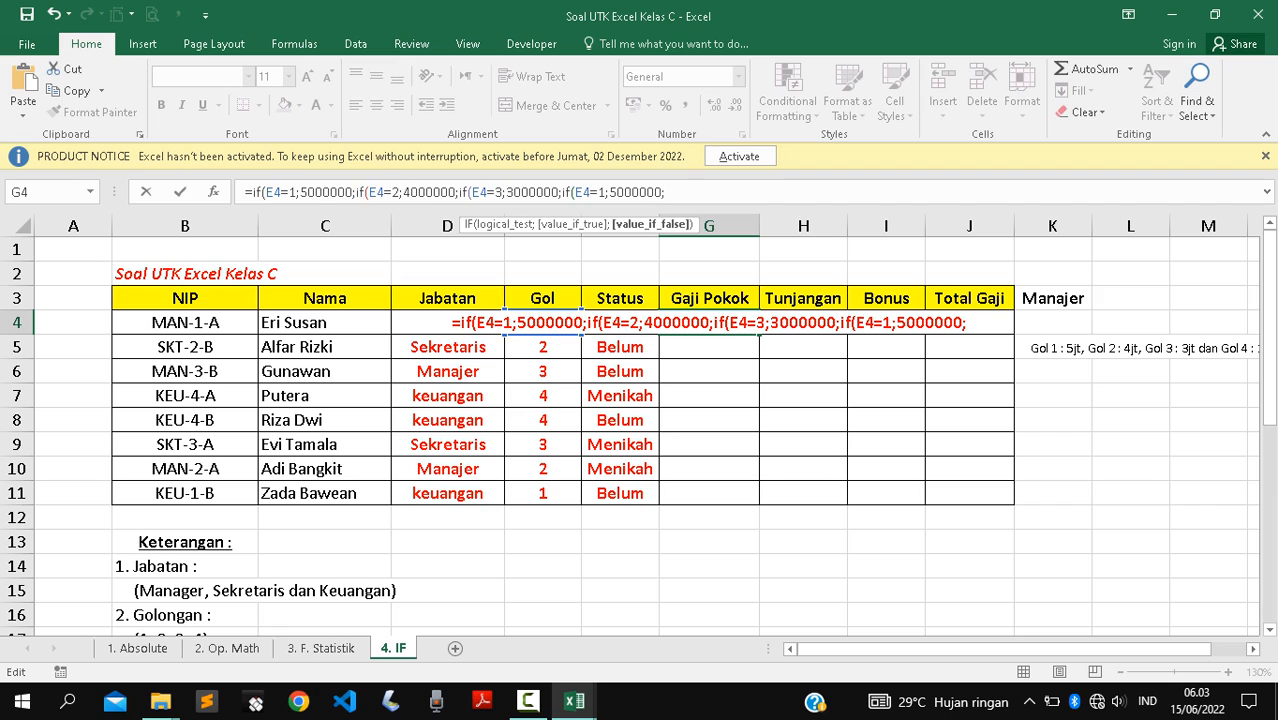
key(ctrl+Left)
key(ctrl+Left)
key(Delete)
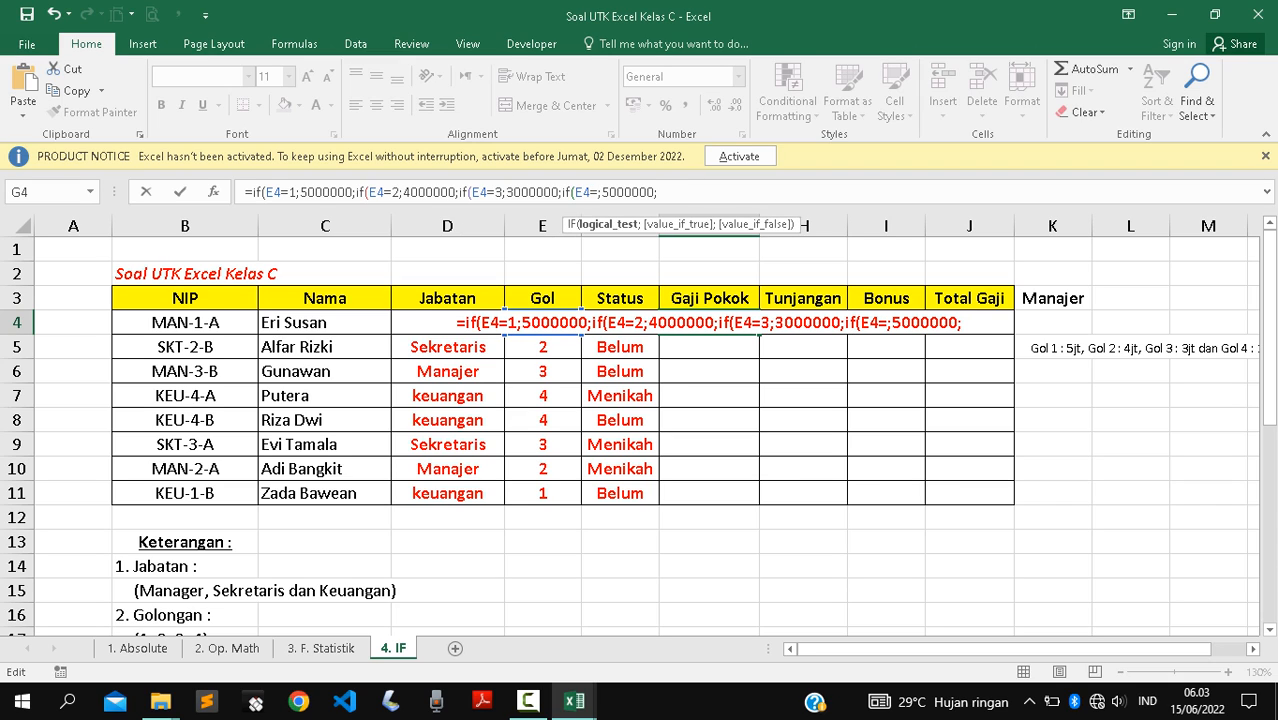
text(4)
key(Right)
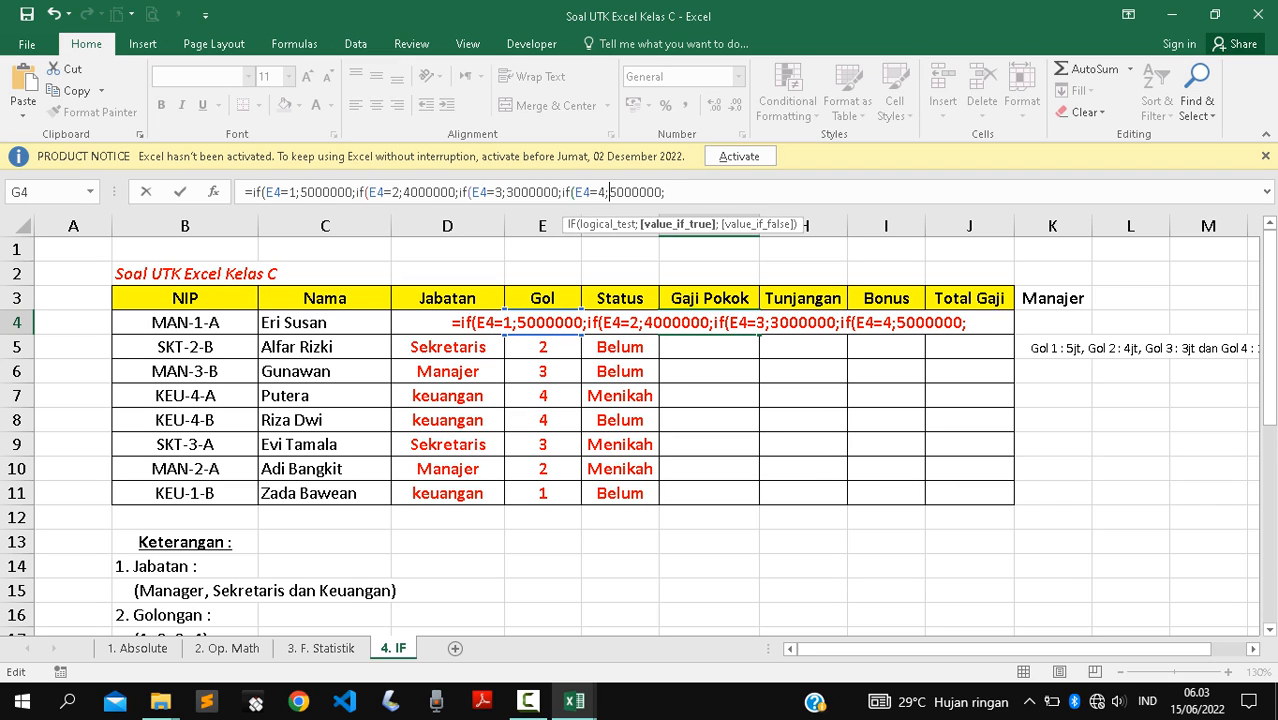
Set the fourth IF result in G4 to 2000000 and enter the formula, accepting the suggested closing parentheses.
key(Right)
key(Right)
key(BackSpace)
text(4)
key(BackSpace)
text(2)
key(Return)
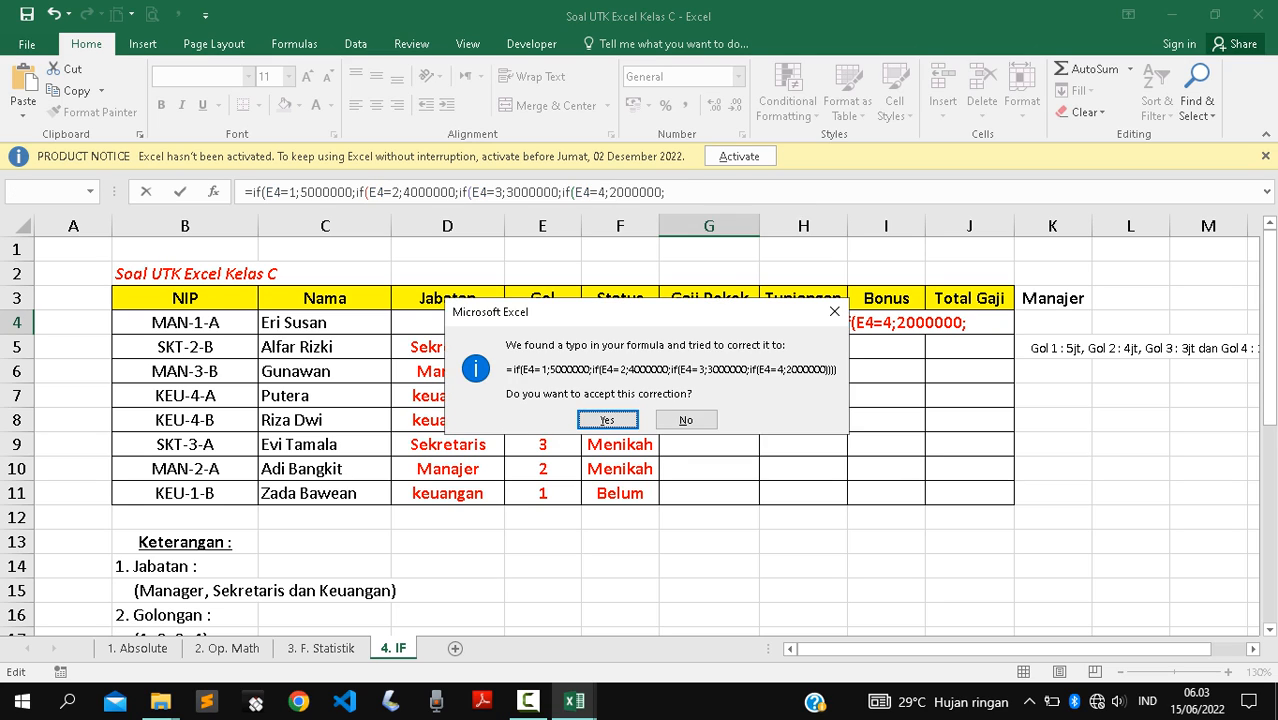
key(Return)
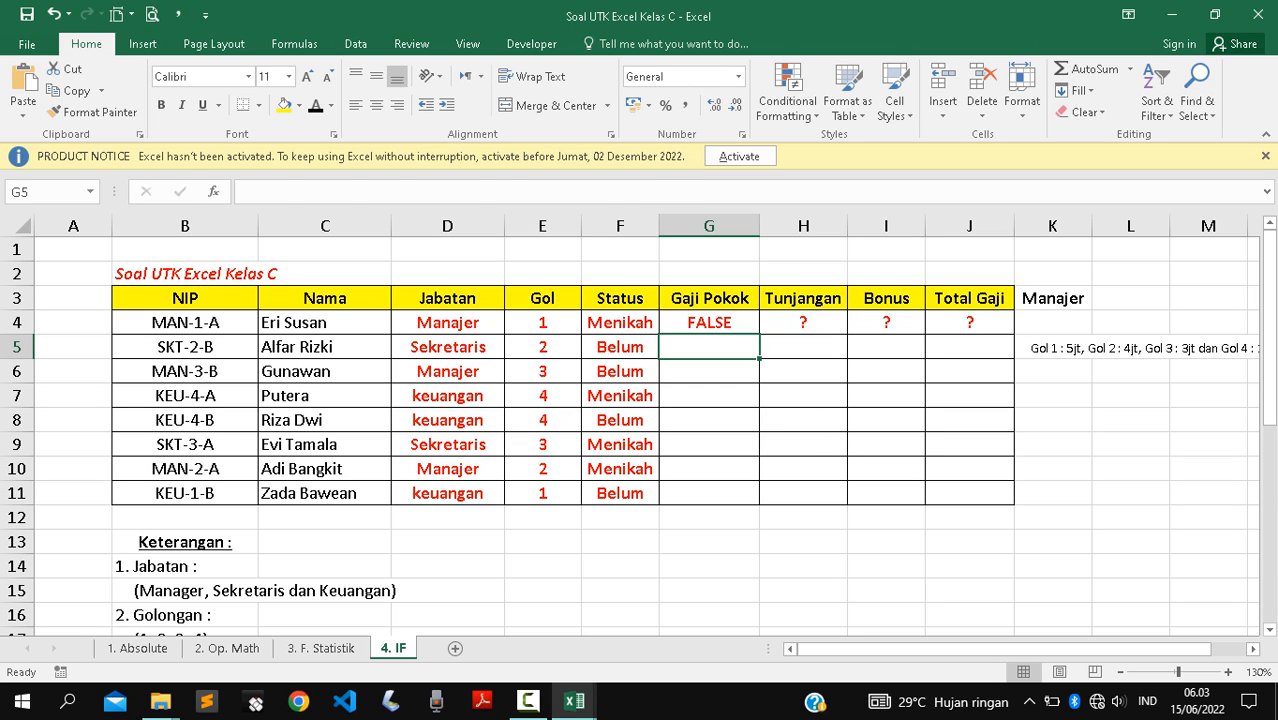
Check the nested IF formula in G4 and the MID formula in E4 that it refers to.
click(709, 323)
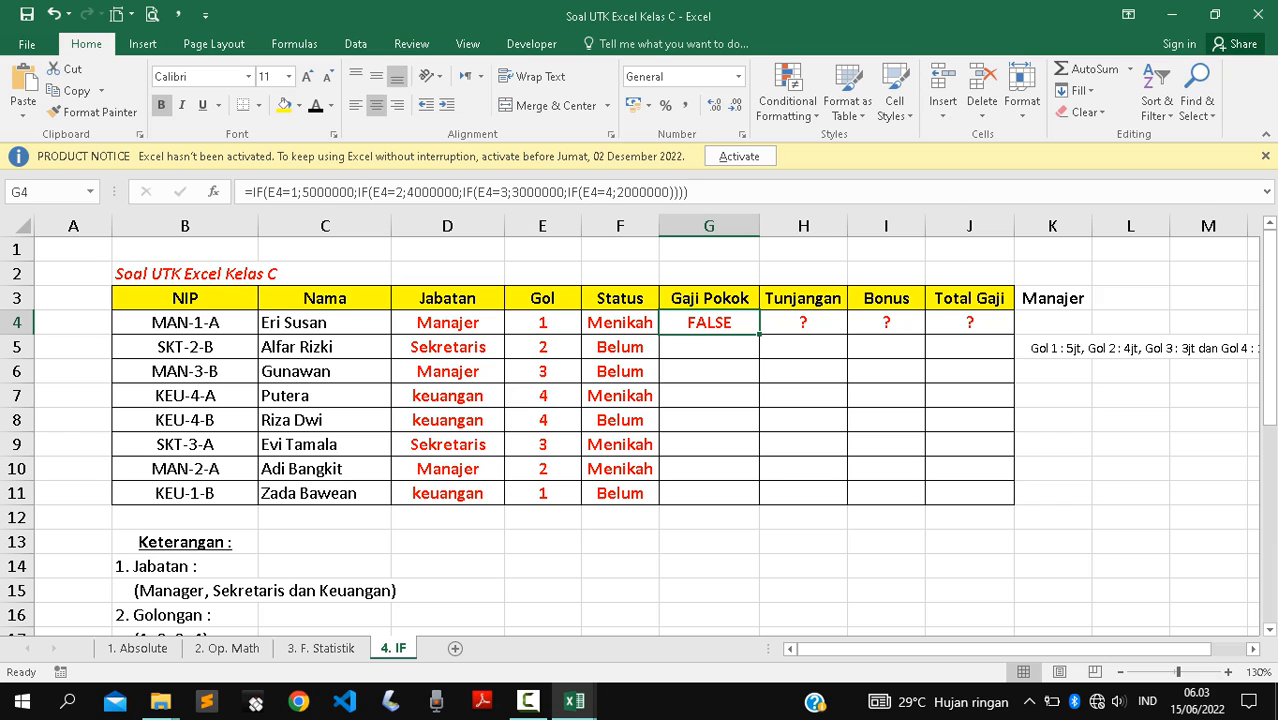
click(596, 192)
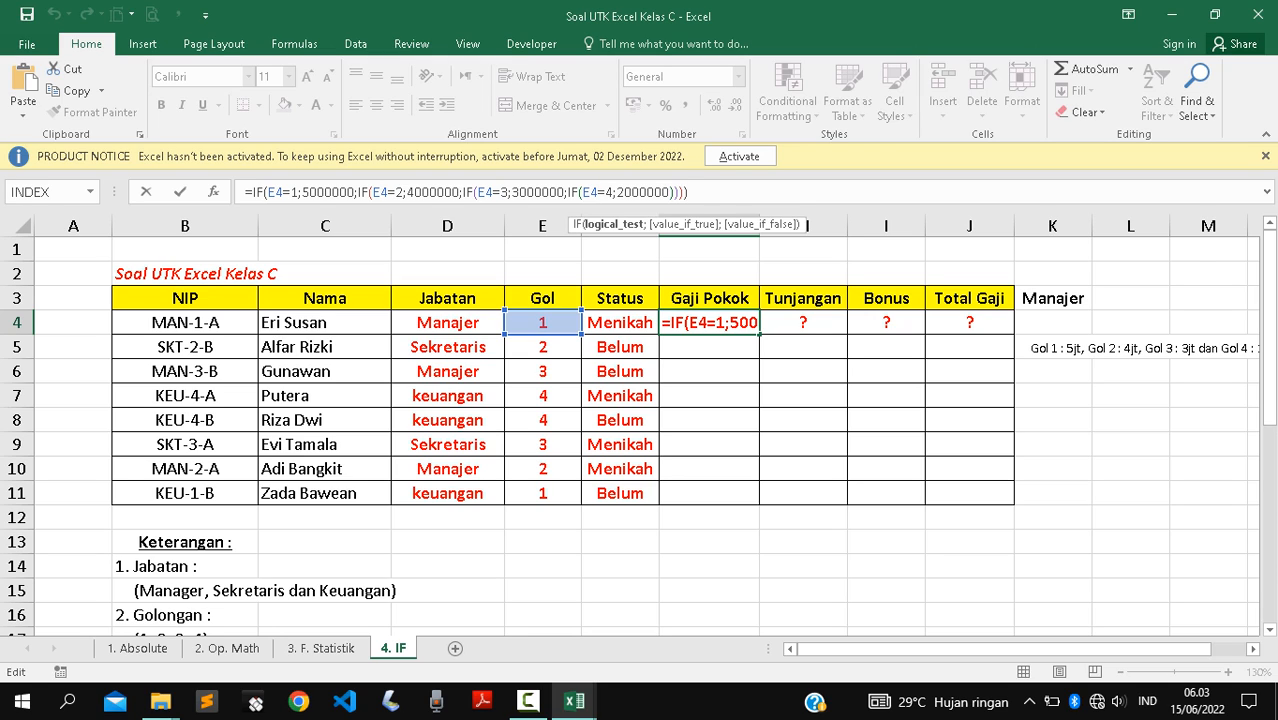
click(670, 192)
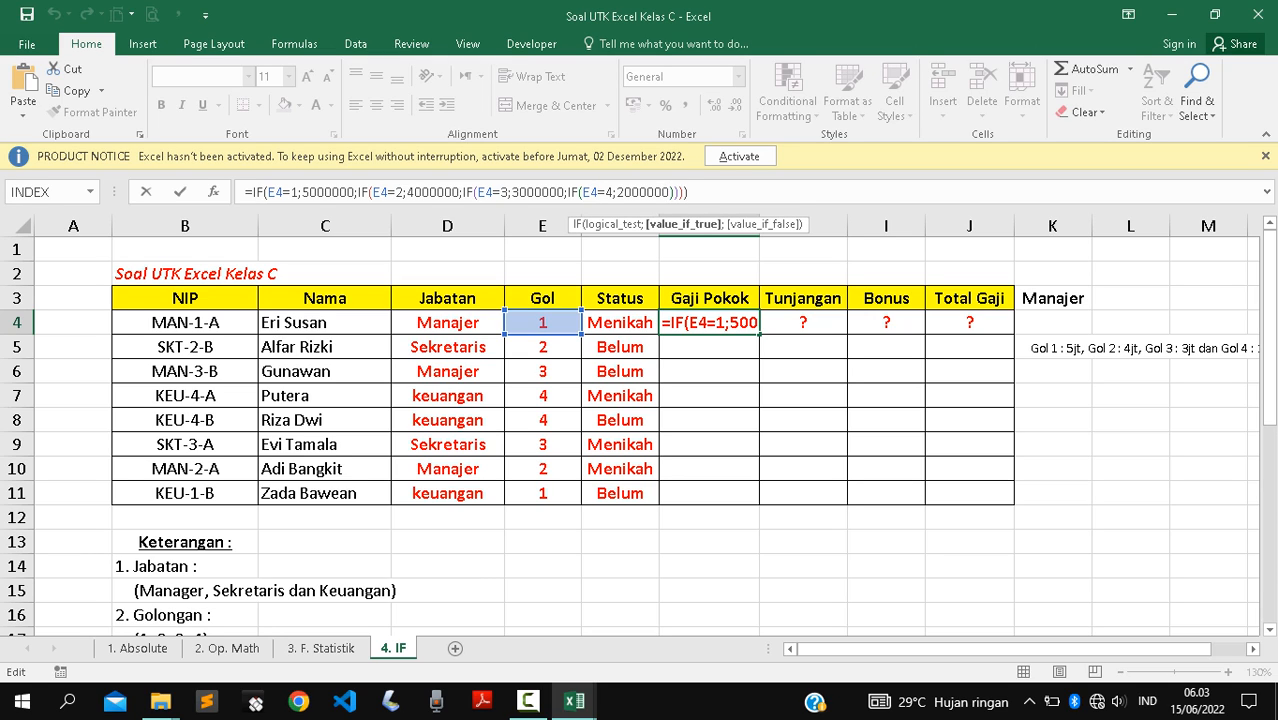
key(Return)
click(542, 323)
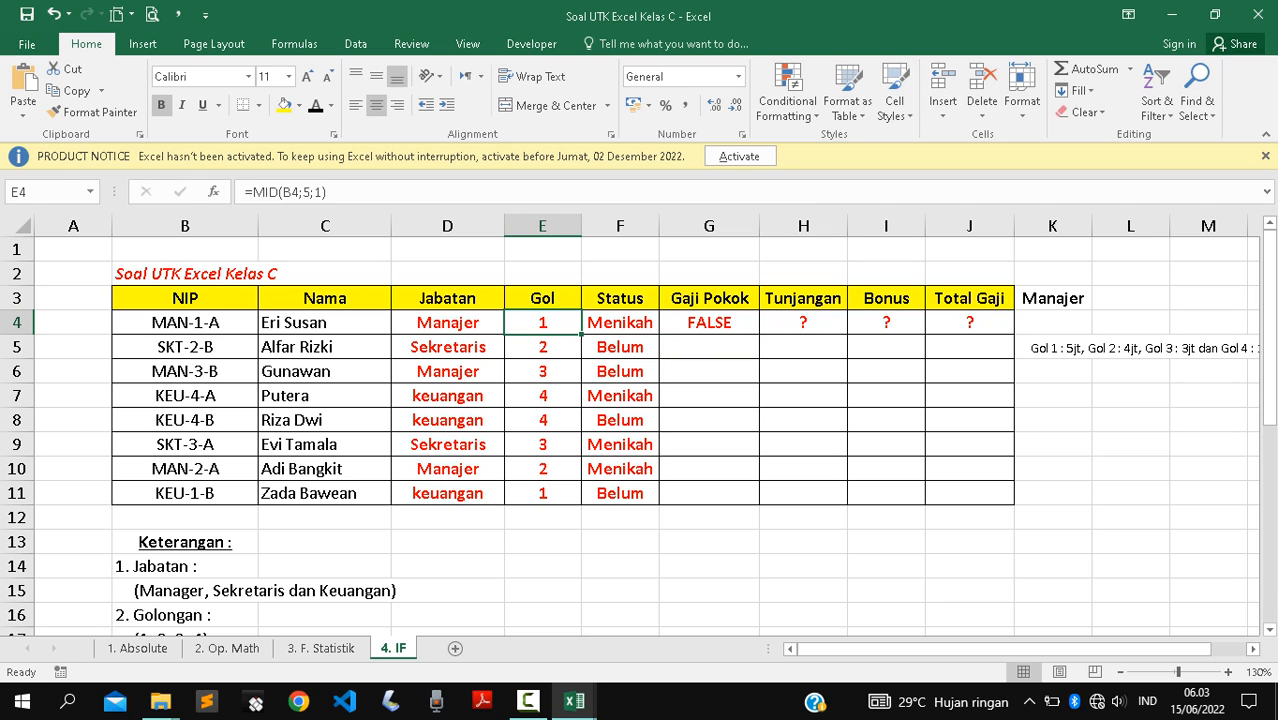
click(300, 192)
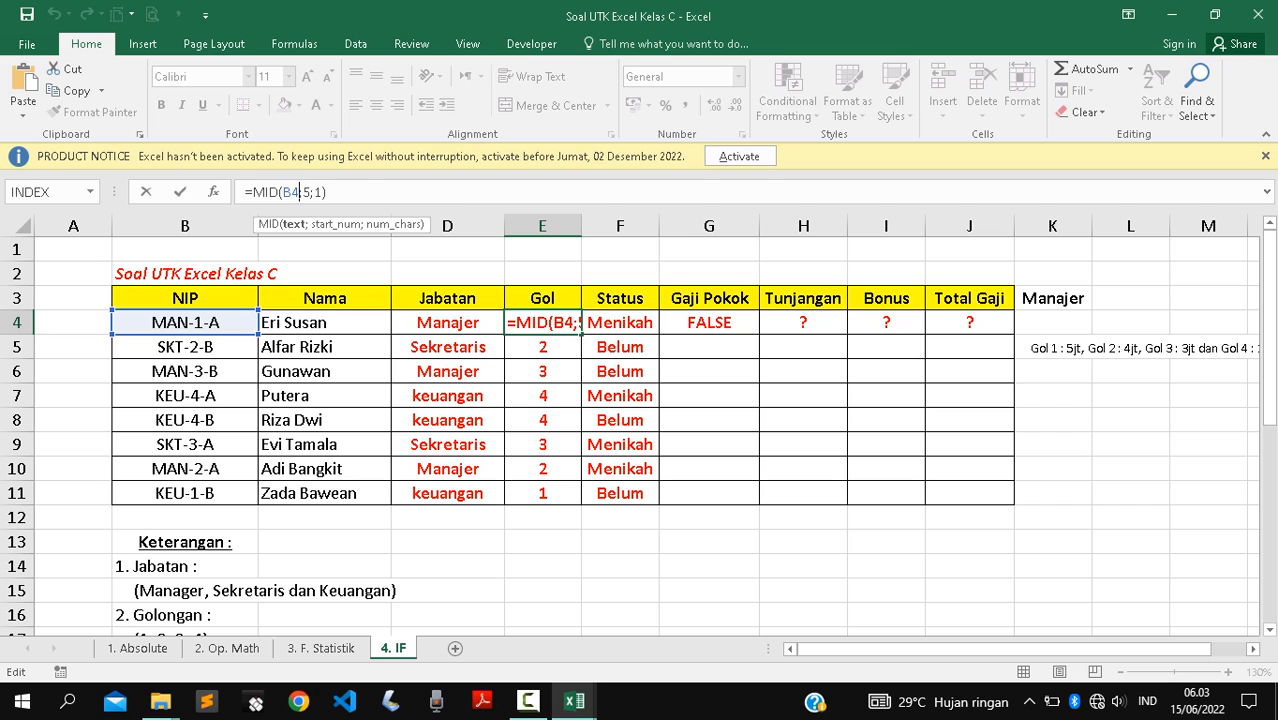
key(Return)
Review the nested IF formula in G4, checking how each E4 condition compares with its Gol number.
click(709, 323)
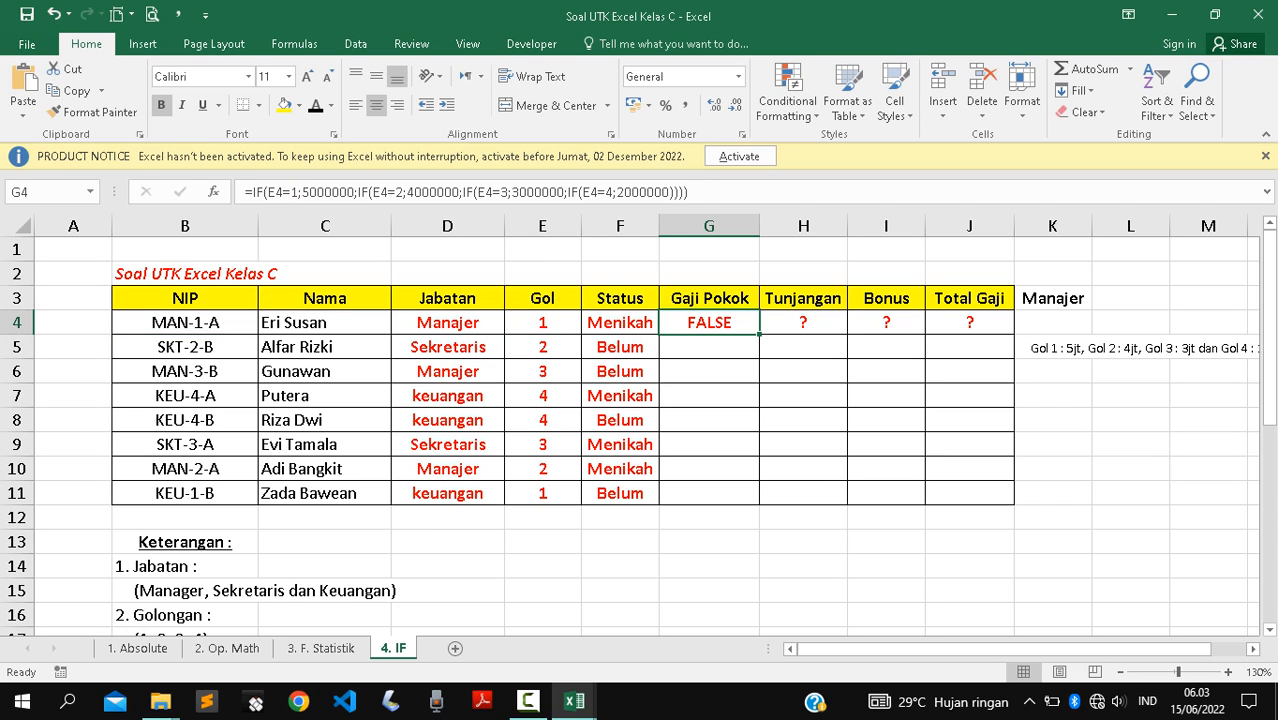
click(671, 192)
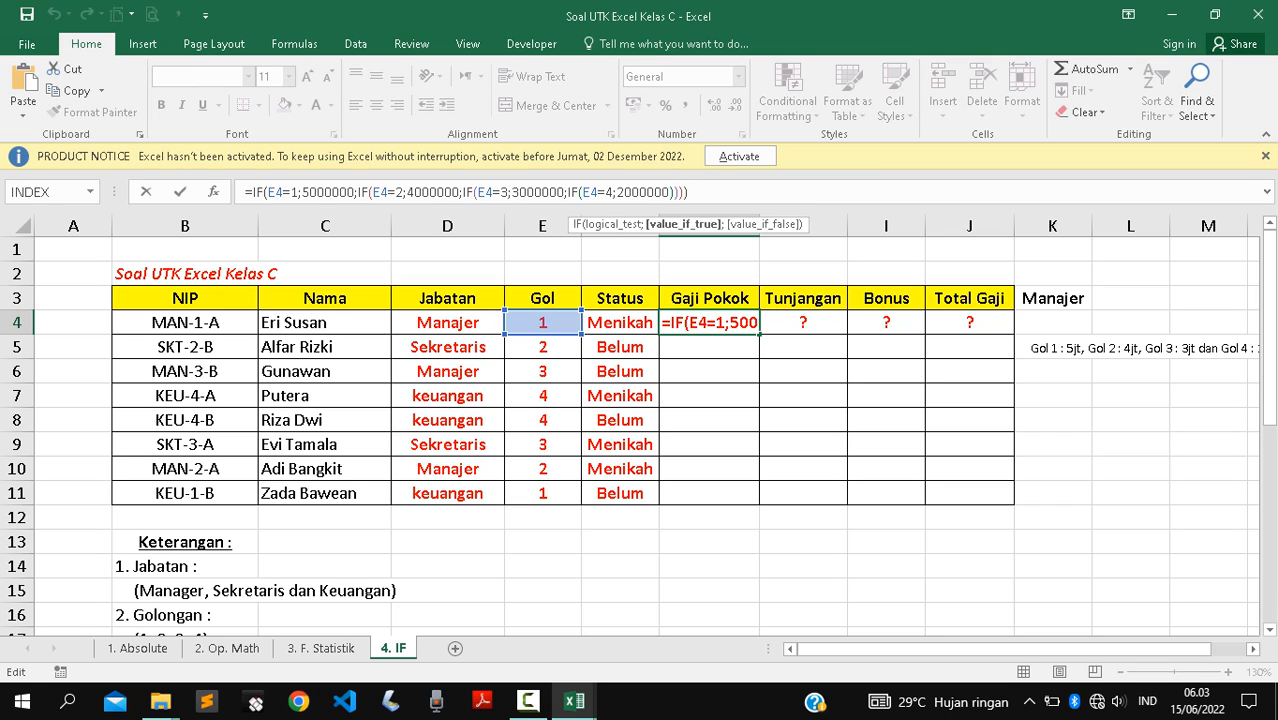
key(Left)
key(Left)
key(Left)
key(Left)
key(Left)
key(Left)
key(Left)
key(Left)
key(Left)
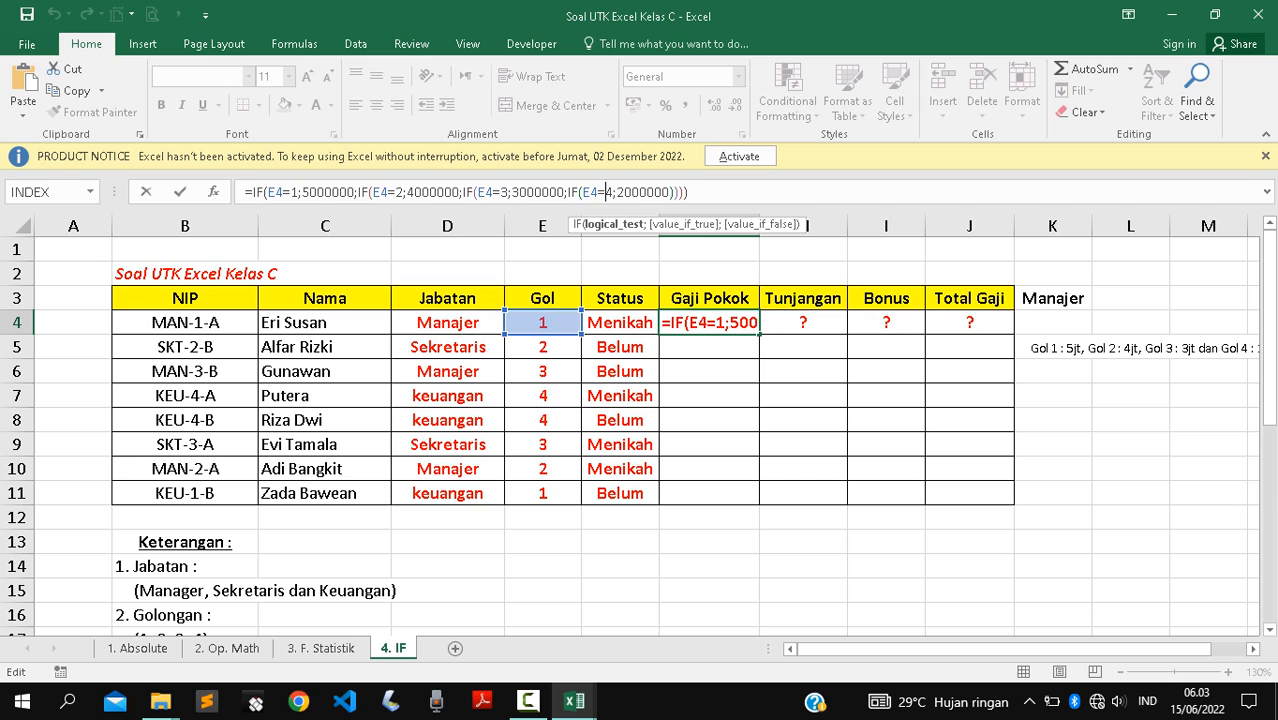
click(292, 192)
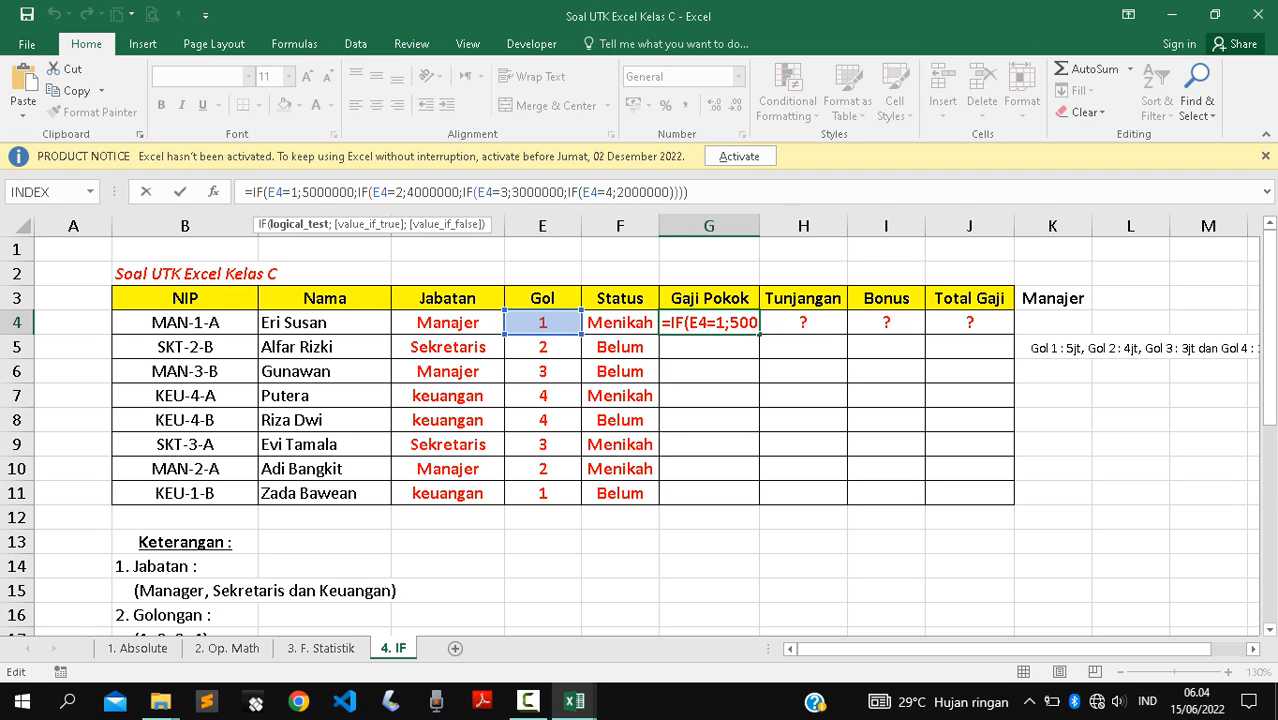
click(302, 192)
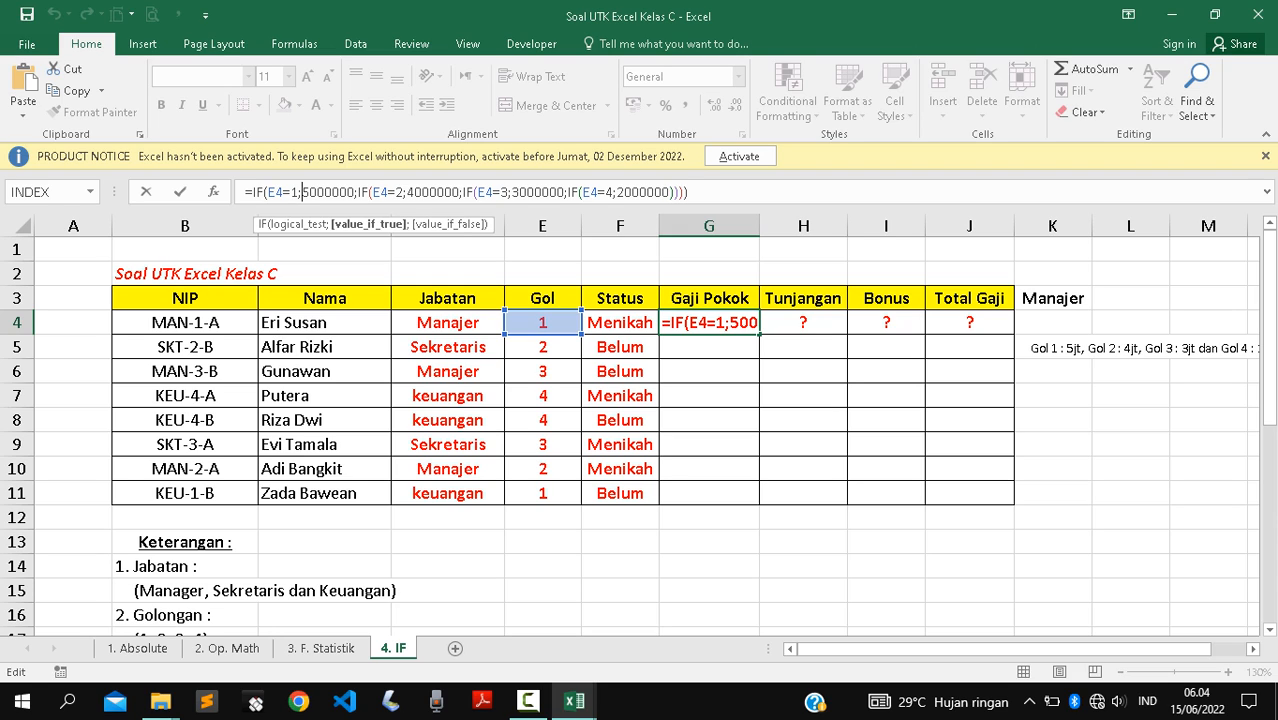
click(291, 192)
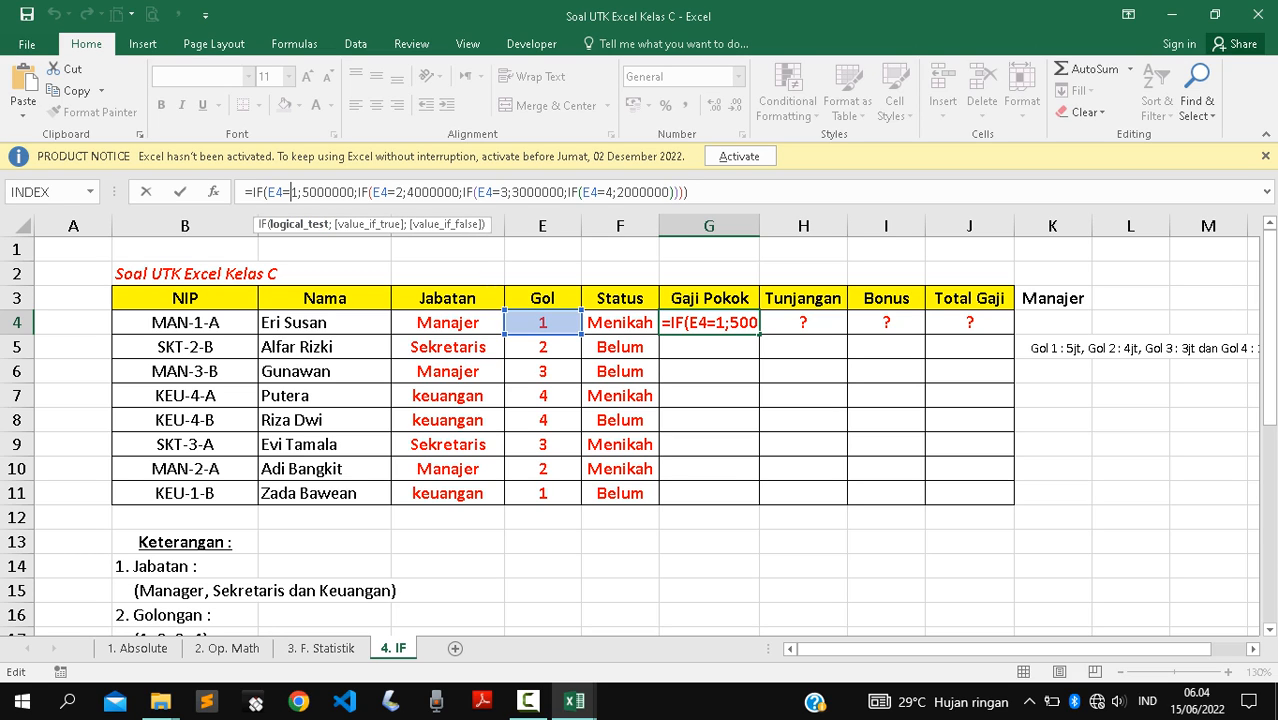
key(BackSpace)
text(;)
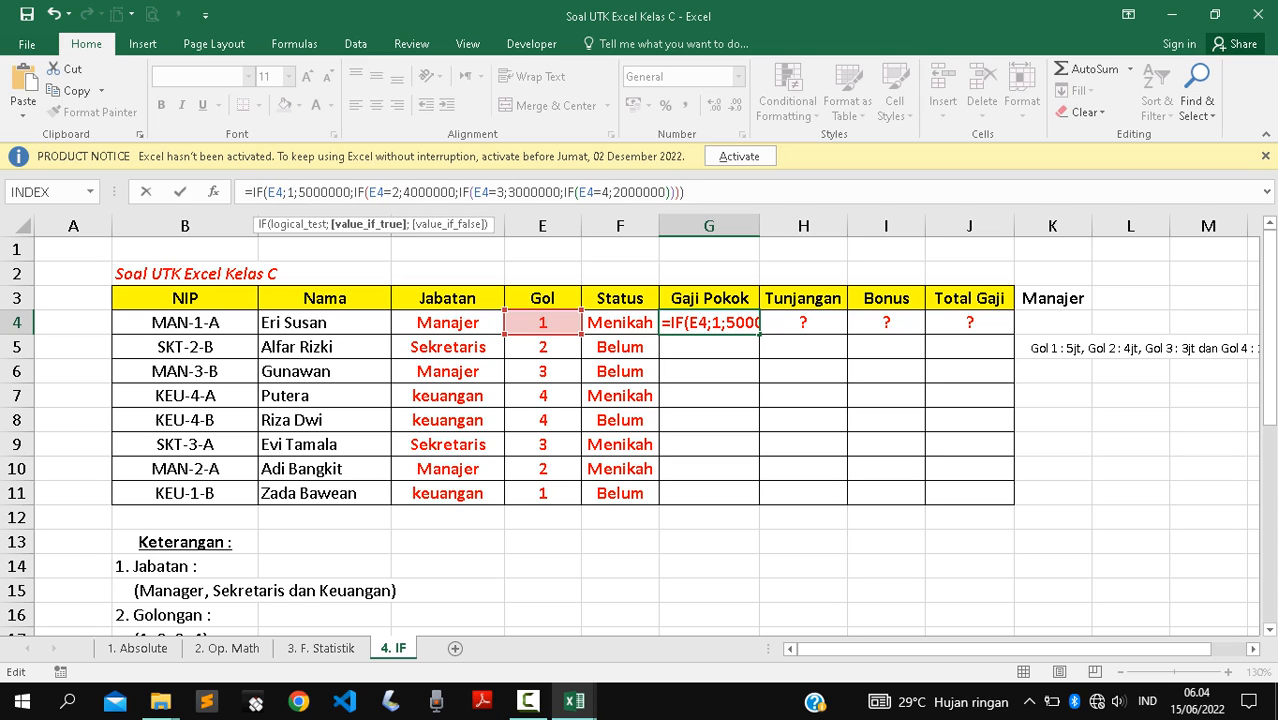
key(BackSpace)
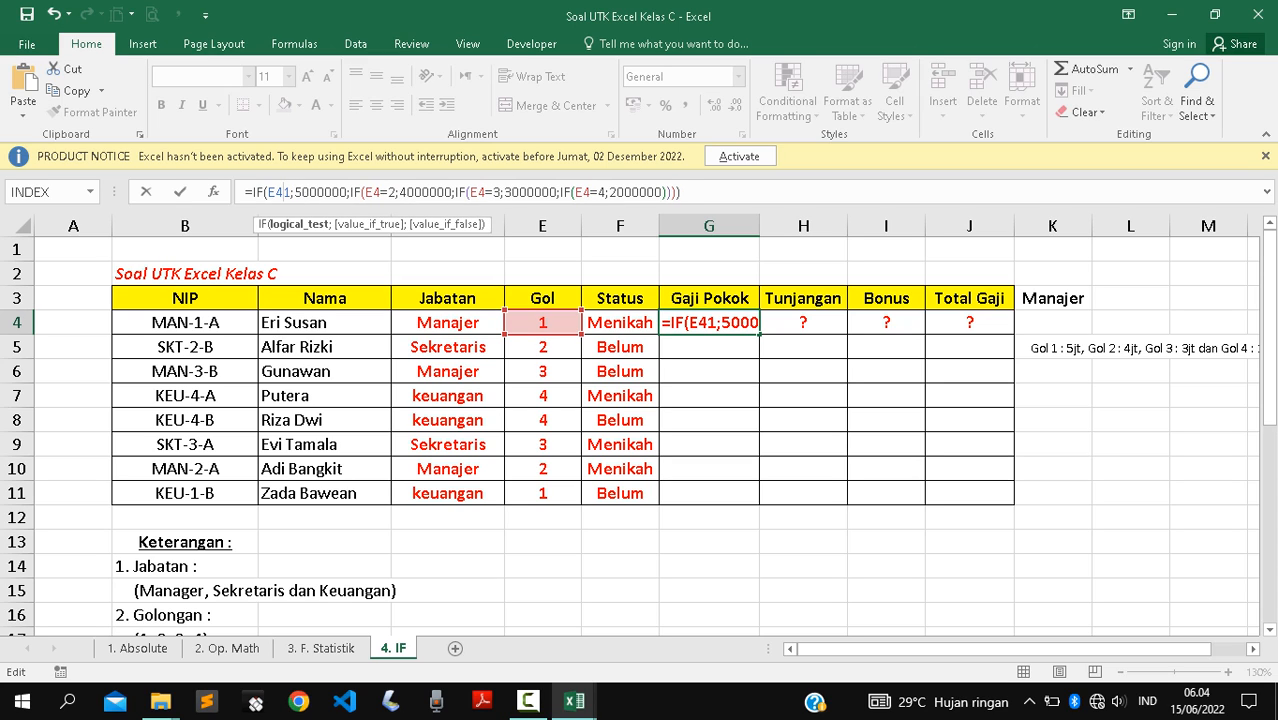
text(=)
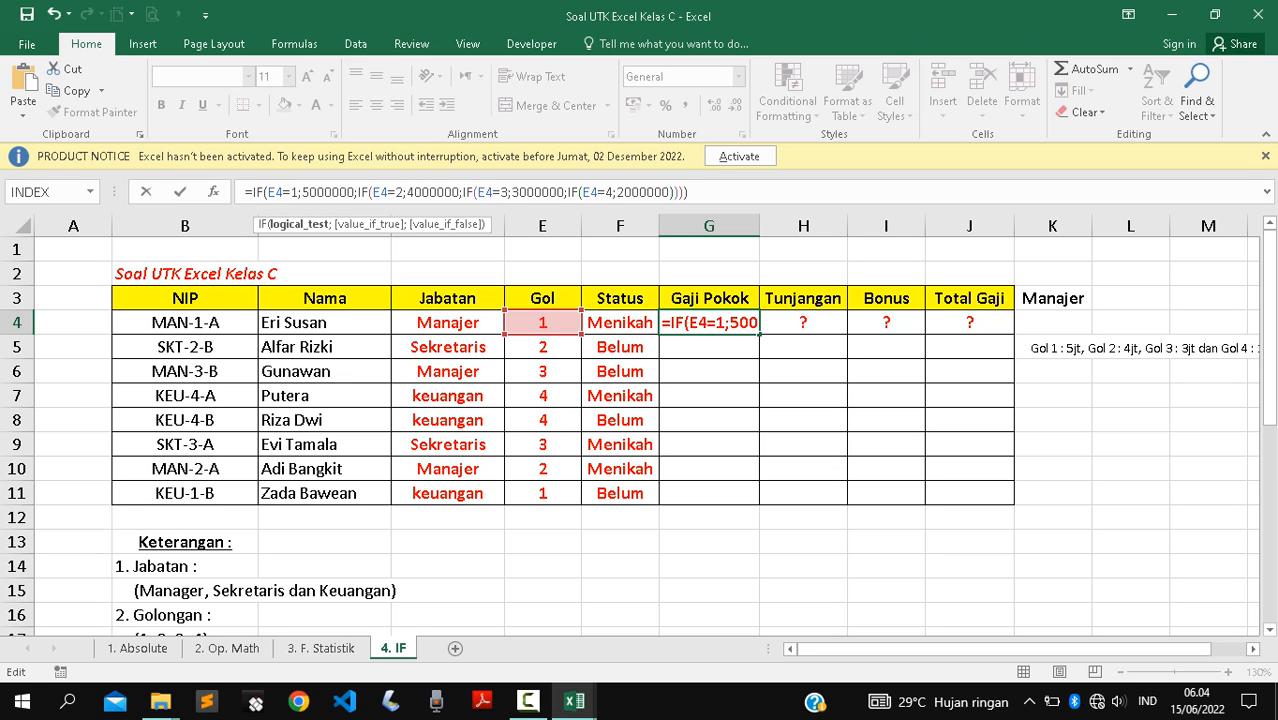
Enclose the 1 in the first IF condition of the G4 formula in quotation marks, making it E4="1".
text(")
key(Right)
text(")
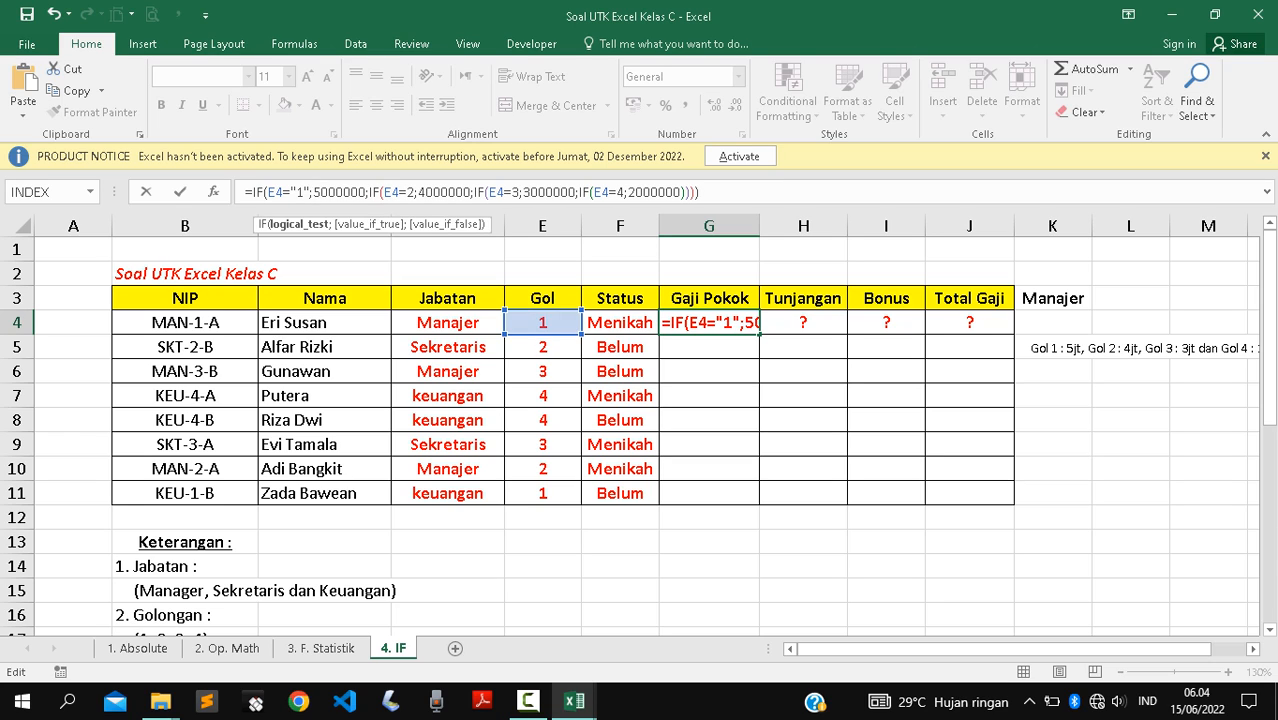
Enclose the 2 in the second IF condition of the G4 formula in quotation marks, making it E4="2".
key(Right)
key(Right)
key(Right)
key(Right)
key(Right)
key(Right)
key(Right)
key(Right)
key(Right)
key(Right)
key(Right)
key(Right)
key(Right)
key(Right)
key(Right)
key(Right)
key(Right)
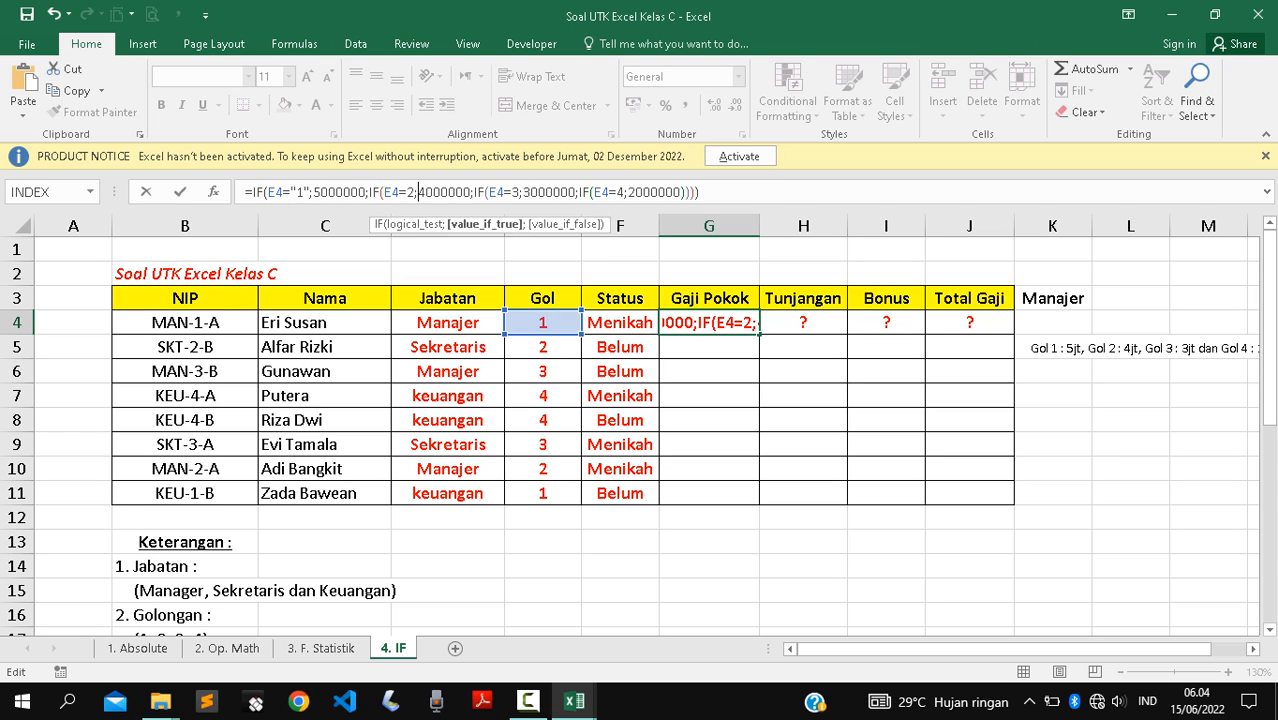
key(Left)
key(Left)
text(")
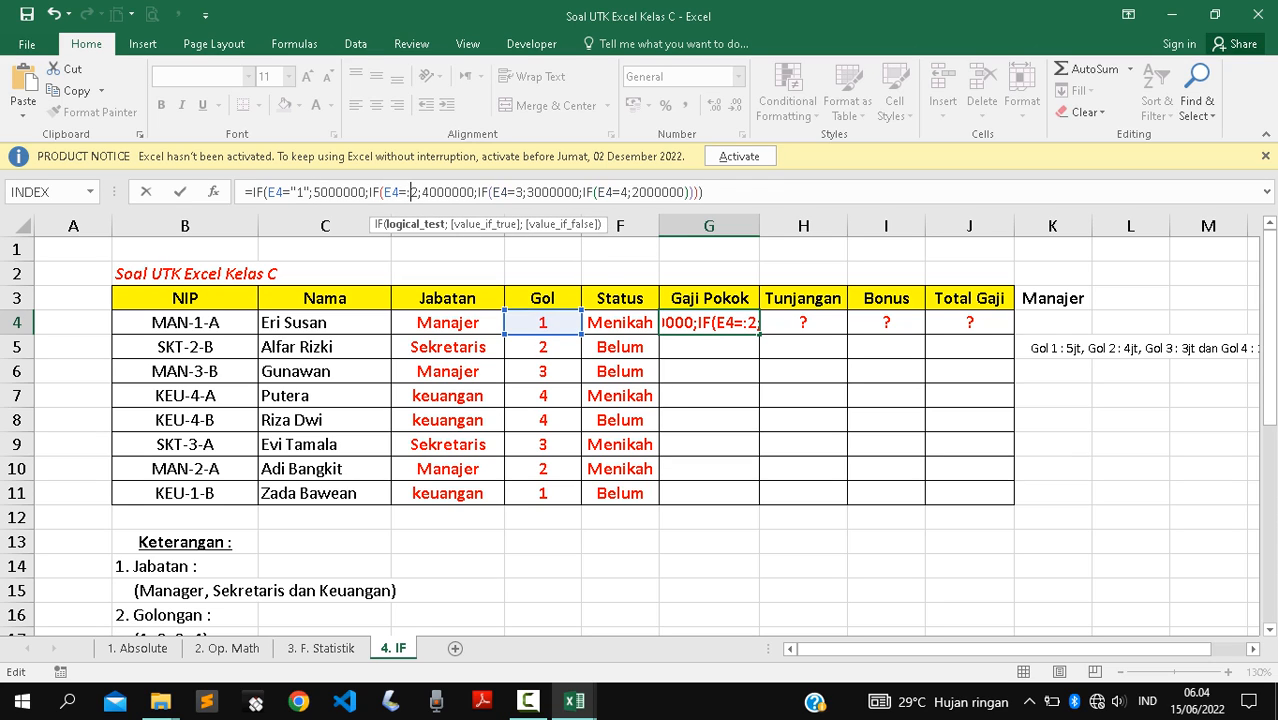
key(Right)
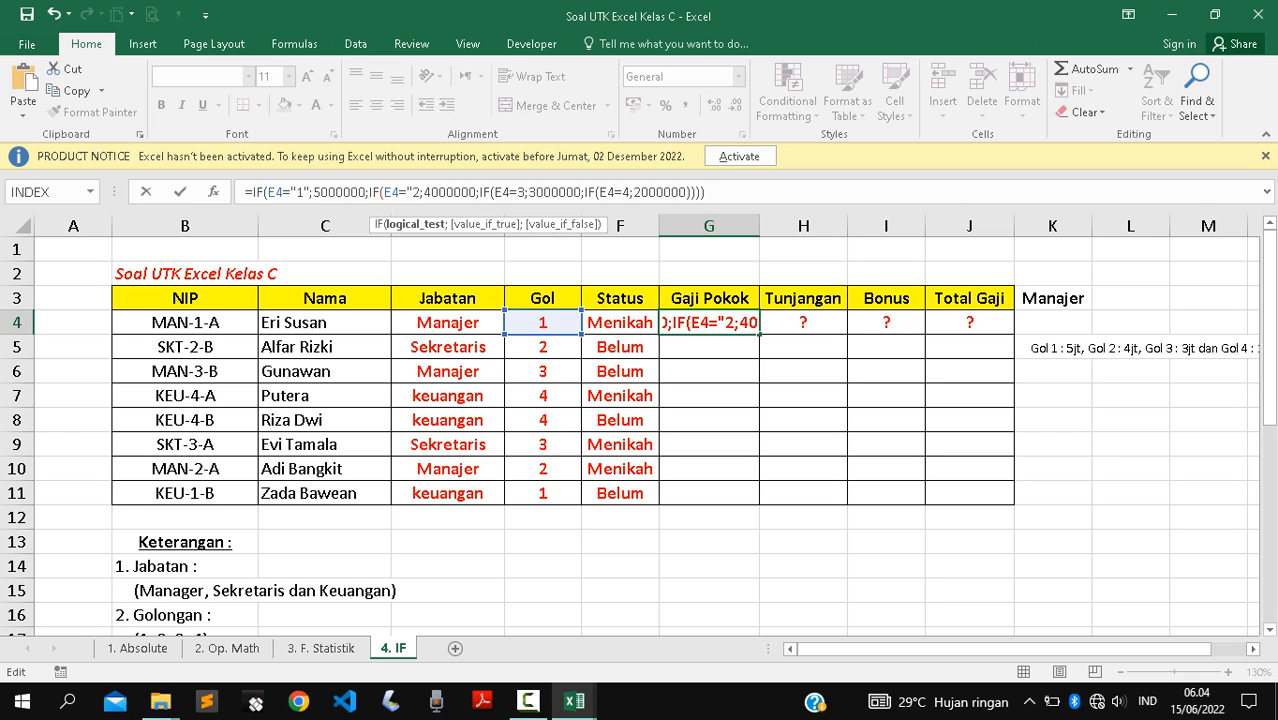
text(")
Enclose the 3 in the third IF condition of the G4 formula in quotation marks, making it E4="3".
key(Right)
key(Right)
key(Right)
key(Right)
key(Right)
key(Right)
key(Right)
key(Right)
key(Right)
key(Right)
key(Right)
key(Right)
key(Right)
key(Right)
key(Right)
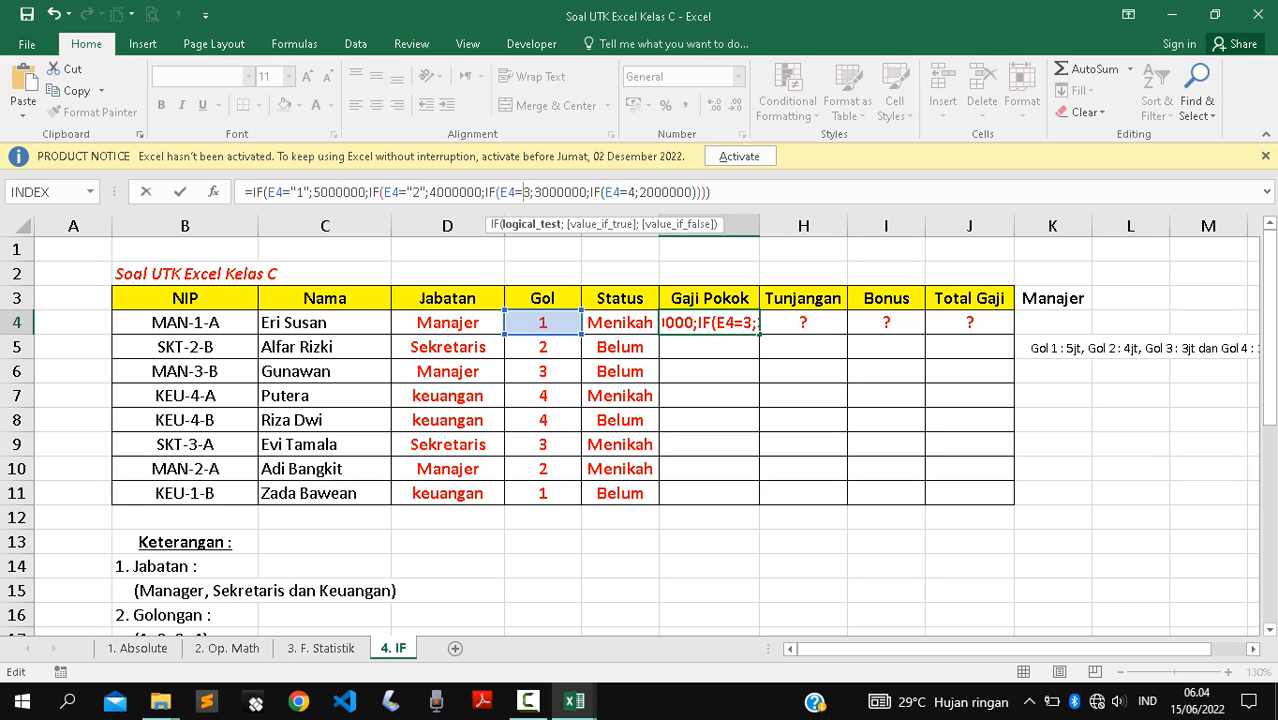
text(")
key(Right)
text(")
Change the fourth IF condition in G4 to E4="4" and enter the corrected formula.
key(Right)
key(Right)
key(Right)
key(Right)
key(Right)
key(Right)
key(Right)
key(Right)
key(Right)
key(Right)
key(Right)
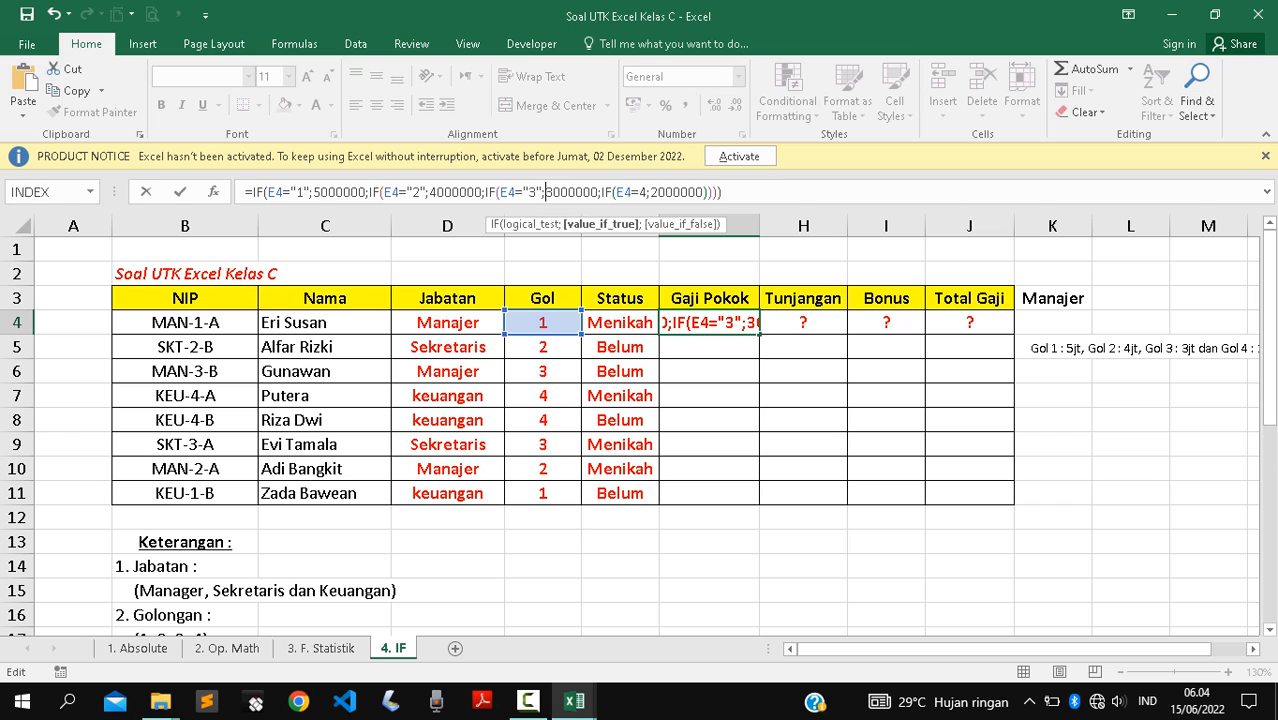
key(Right)
key(Right)
key(Right)
key(Right)
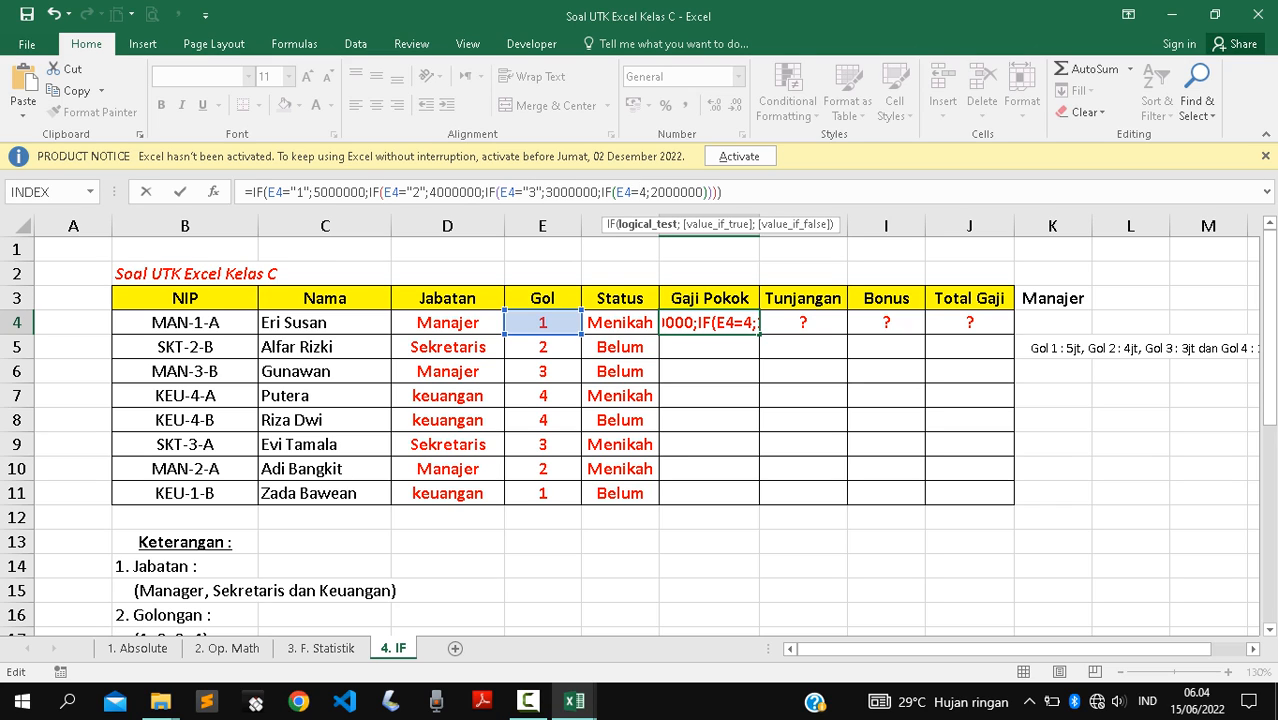
text(")
key(Right)
text(")
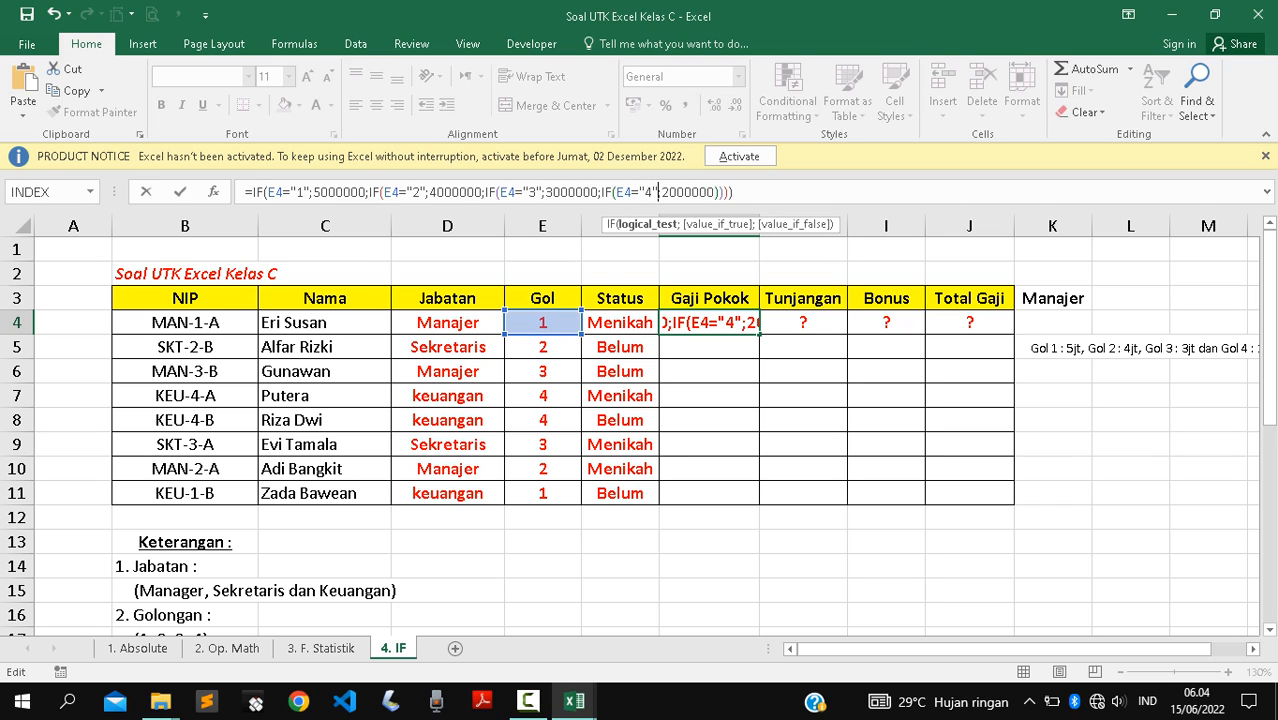
key(Return)
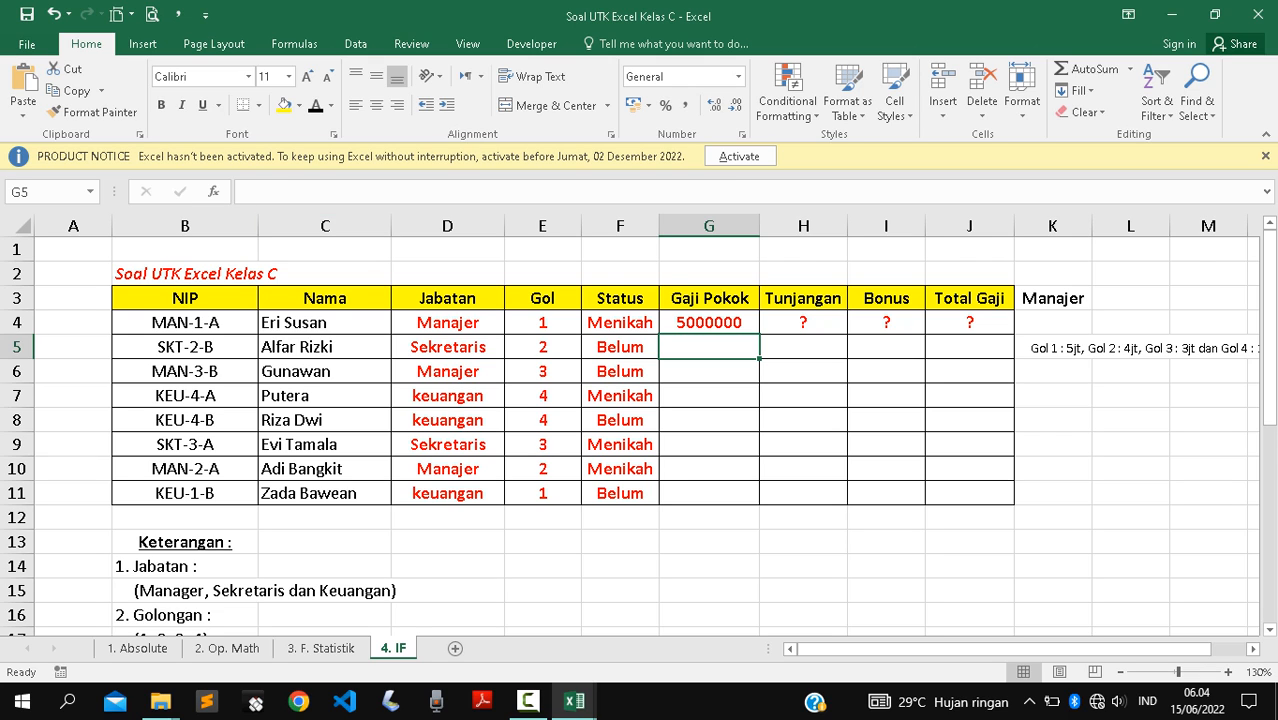
Format G4 with a thousands separator and fill its Gaji Pokok formula down to G11.
key(Up)
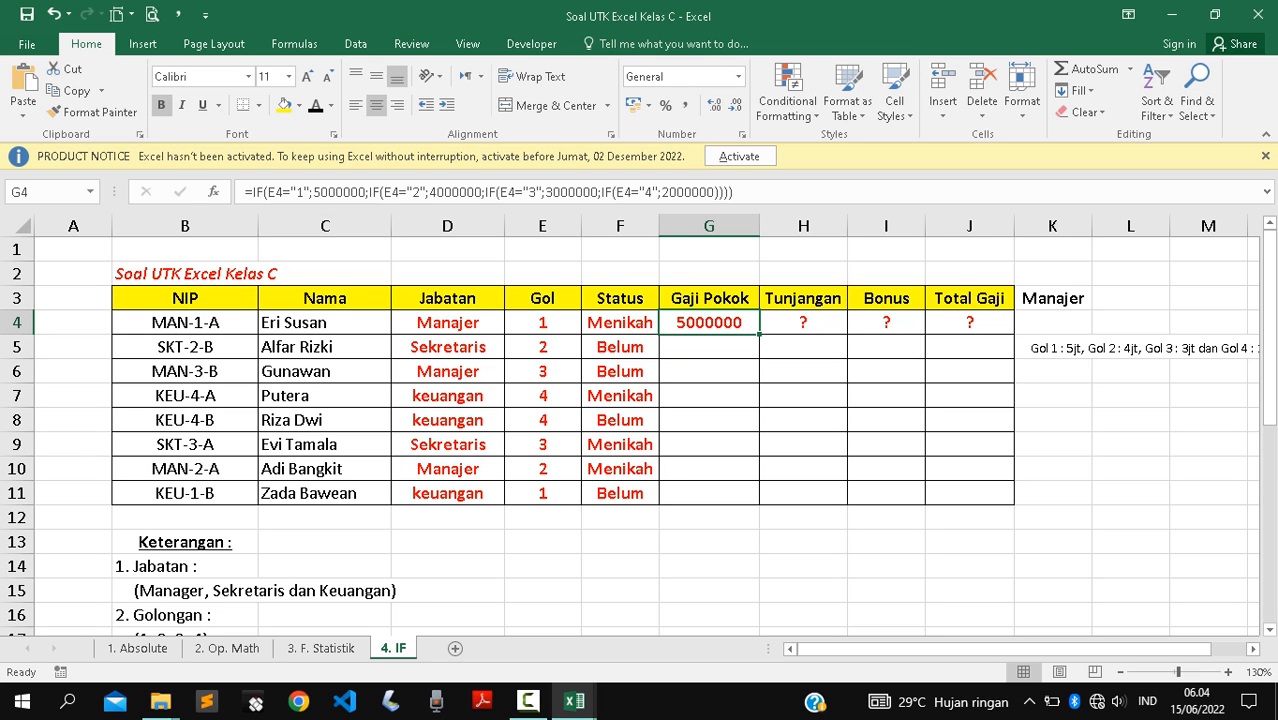
mouse_move(866, 649)
mouse_down()
mouse_move(901, 649)
mouse_move(869, 649)
mouse_up()
scroll(646, 436, down, 3)
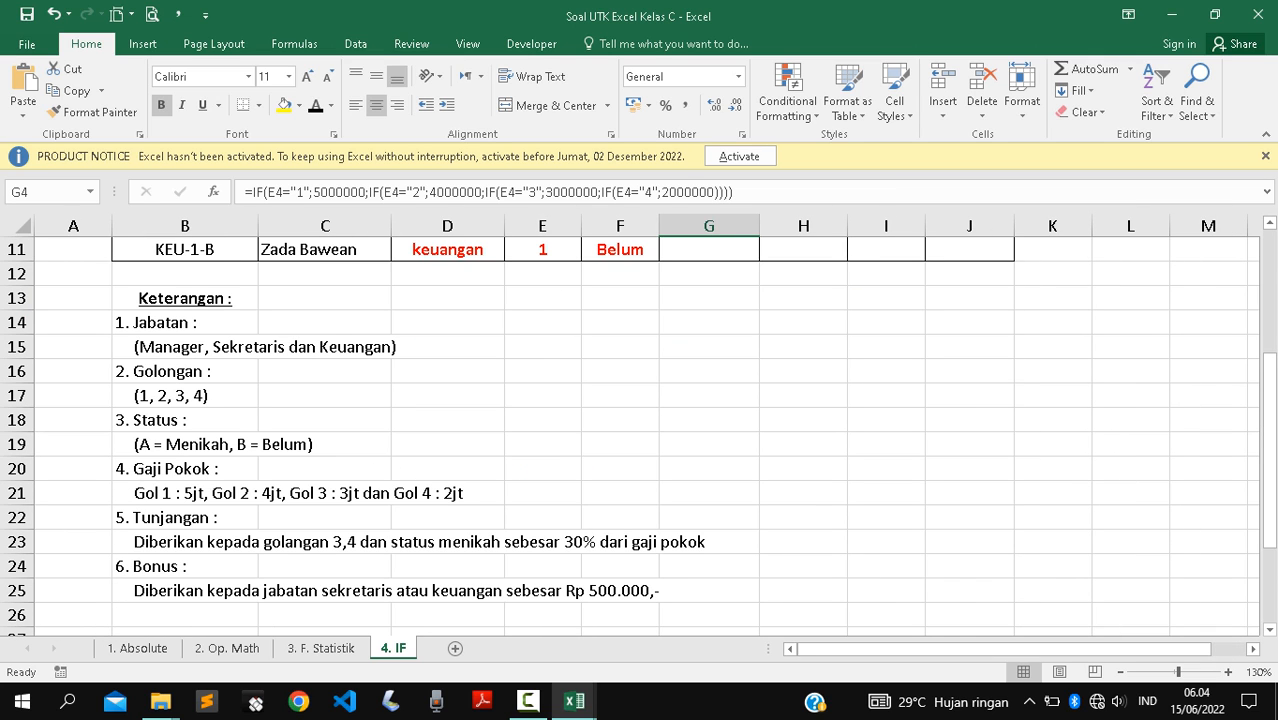
scroll(646, 436, up, 4)
scroll(646, 436, down, 2)
scroll(646, 436, down, 2)
scroll(646, 436, up, 4)
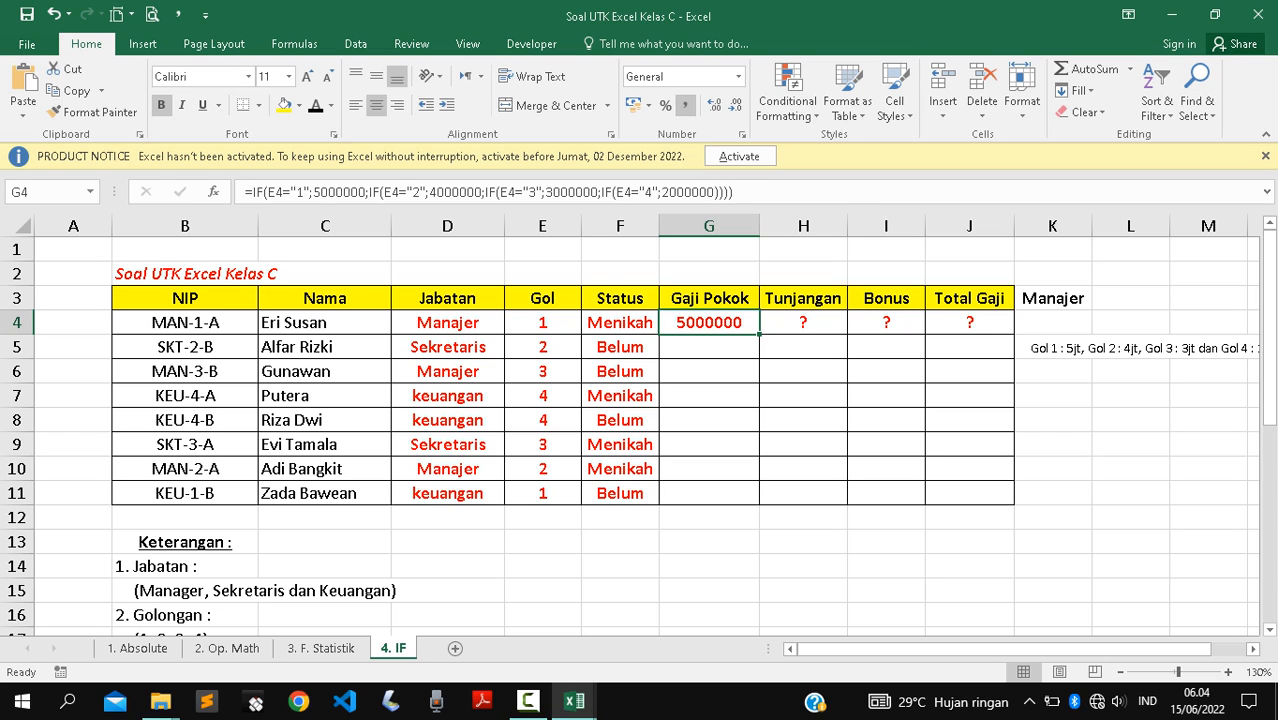
click(685, 105)
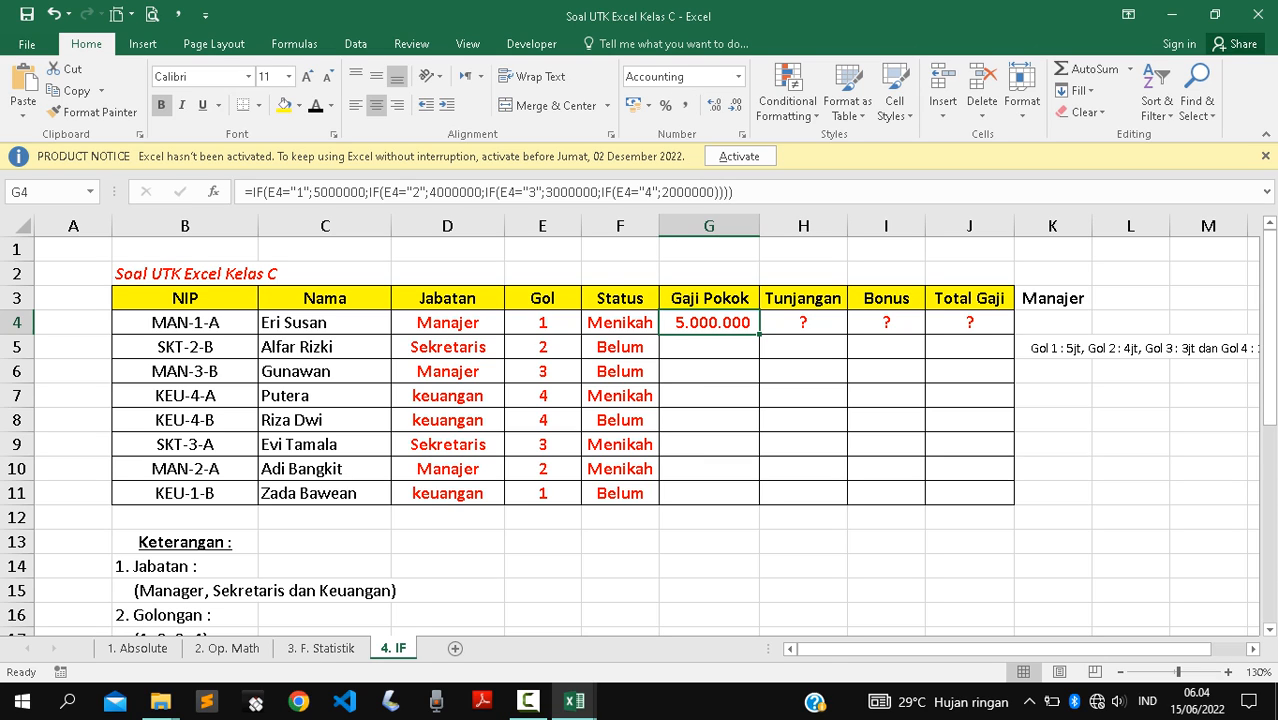
double_click(759, 334)
Check the filled formulas in the Gaji Pokok column at G10, G5 and G8.
click(709, 469)
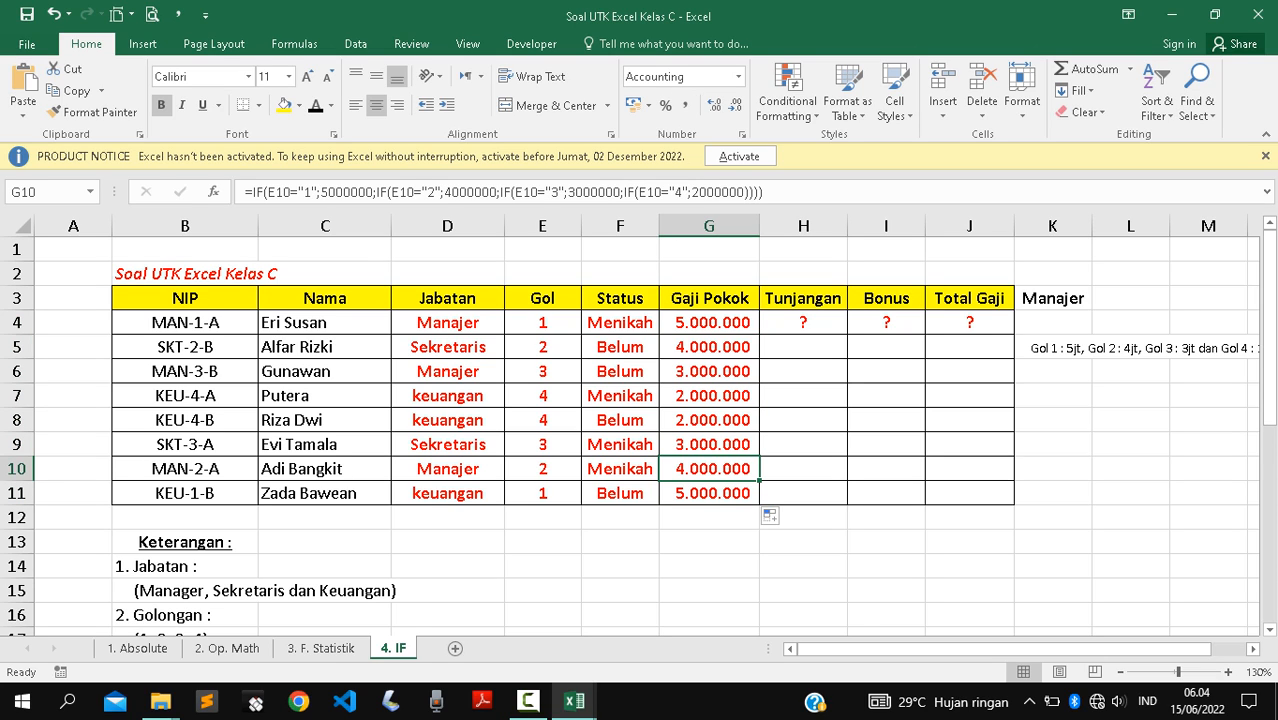
click(709, 347)
click(709, 420)
click(709, 347)
Delete the helper note with the Gol salary amounts in K5.
click(803, 347)
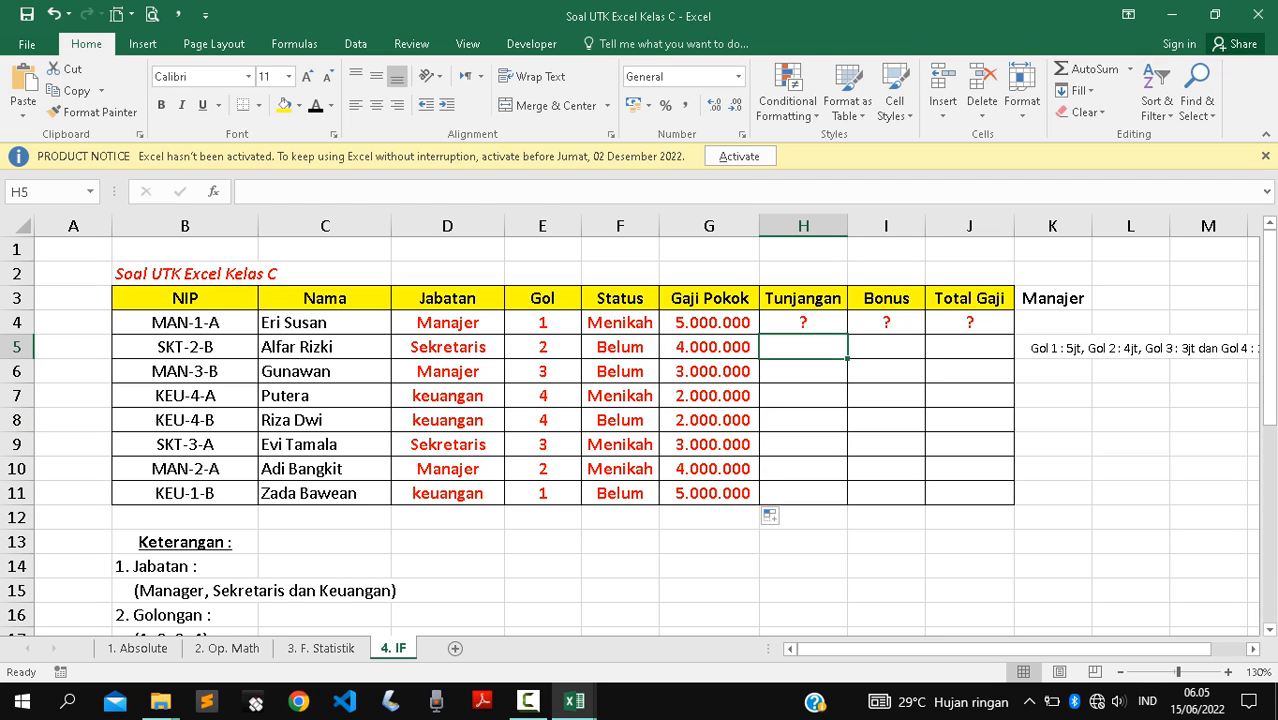
click(1052, 347)
key(Delete)
Read the Tunjangan rule in row 23 and select the first Tunjangan cell, H4.
scroll(640, 436, down, 3)
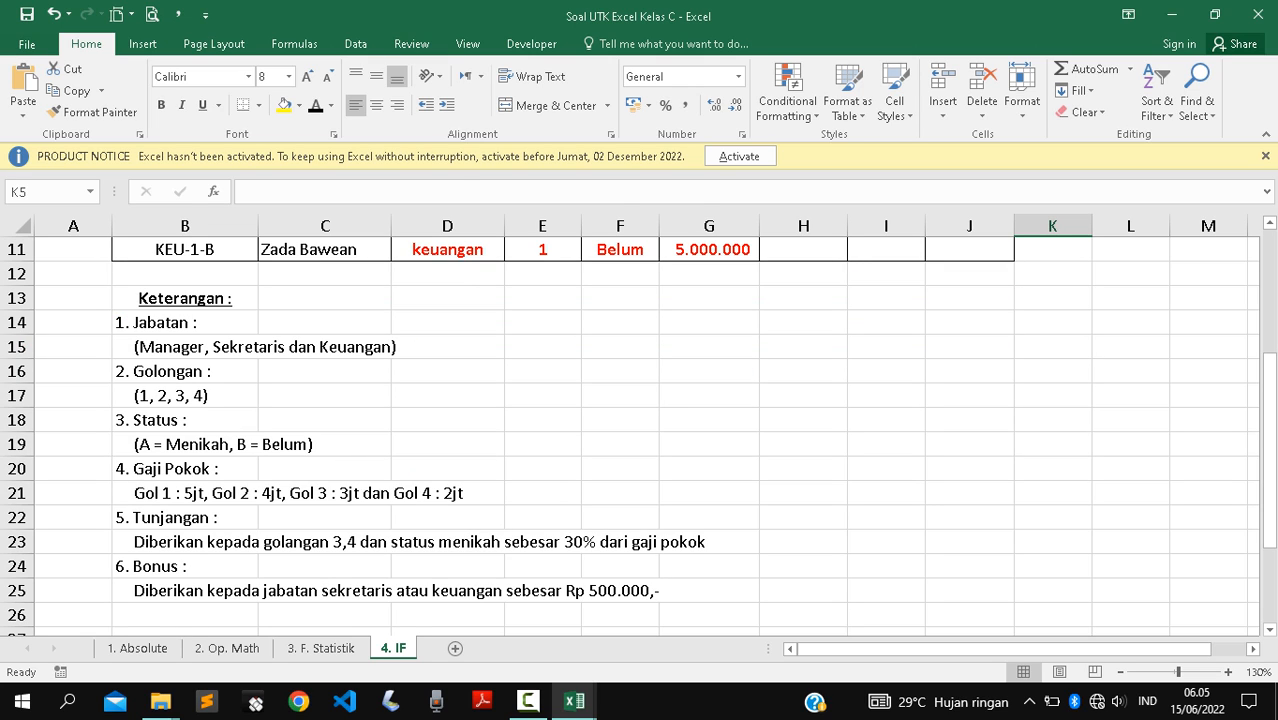
drag(190, 542, 705, 542)
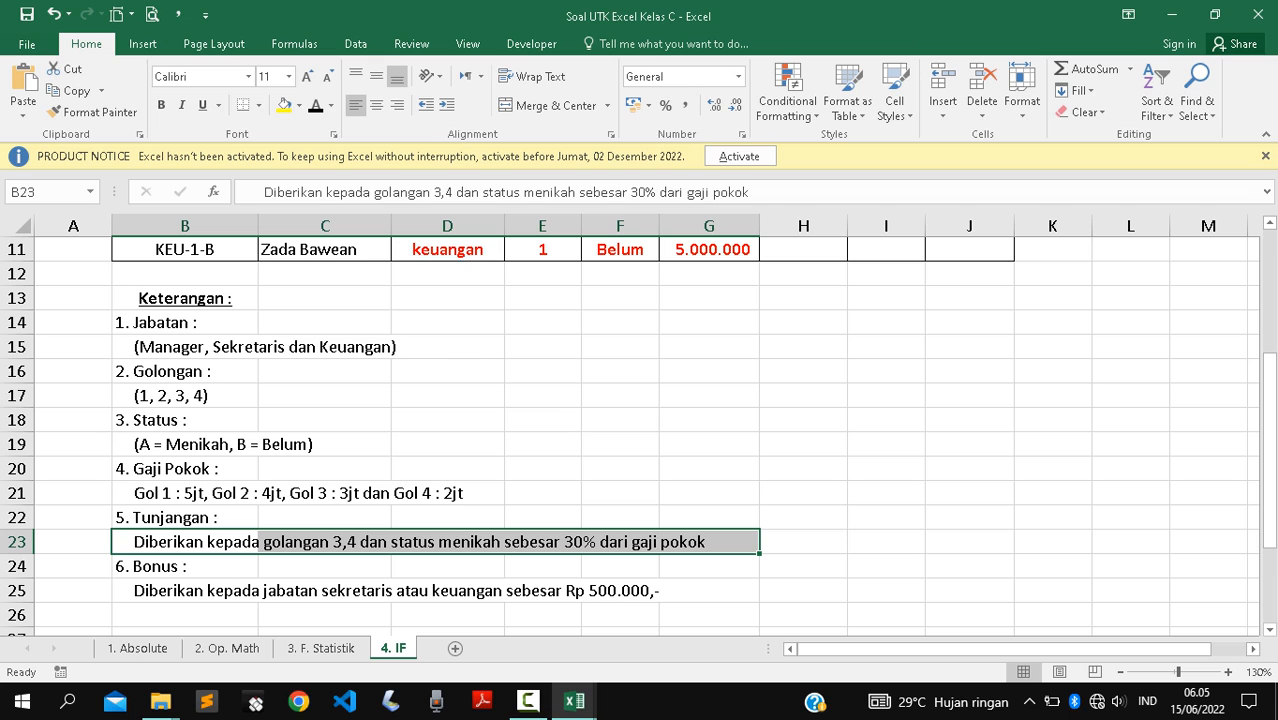
scroll(640, 430, up, 4)
click(803, 323)
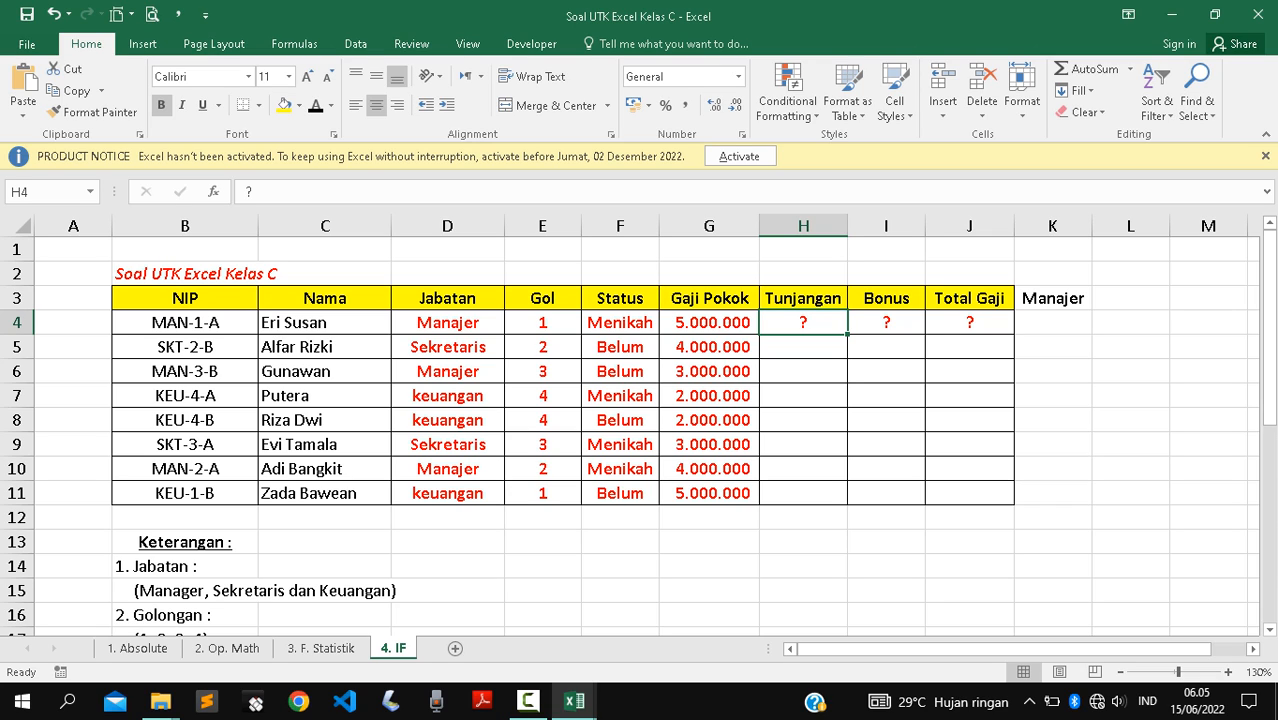
click(528, 701)
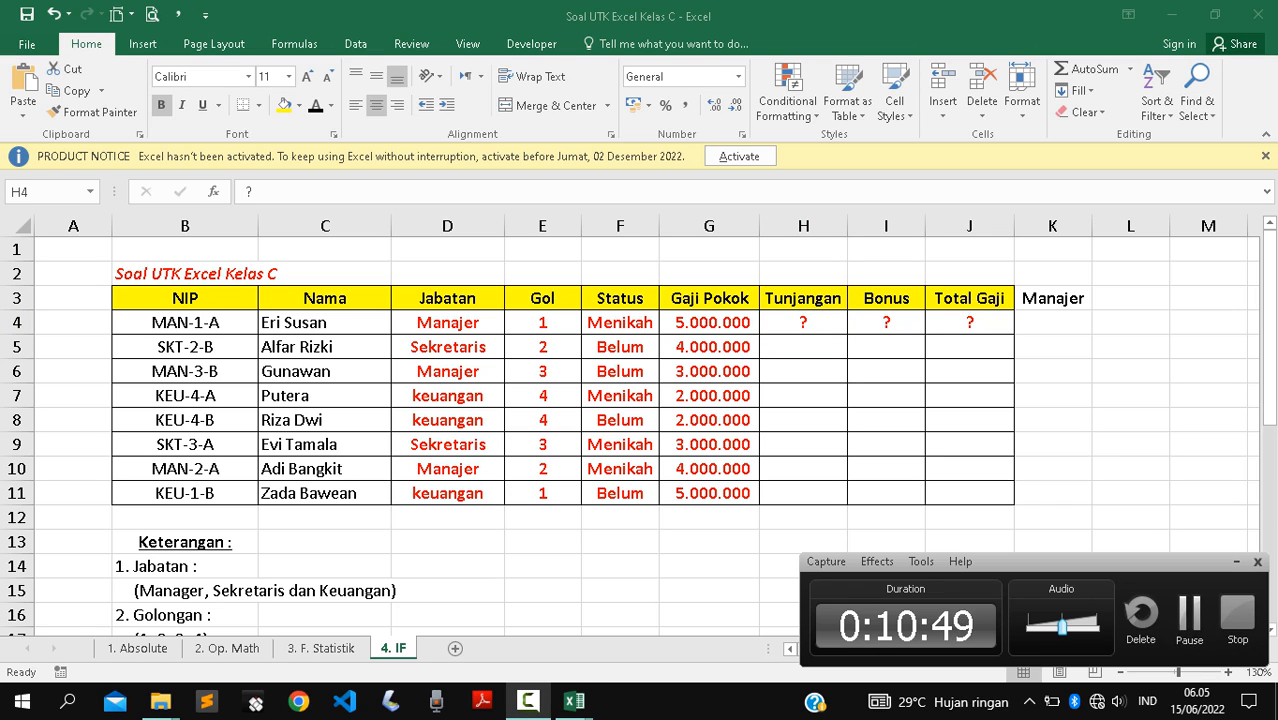
click(1189, 616)
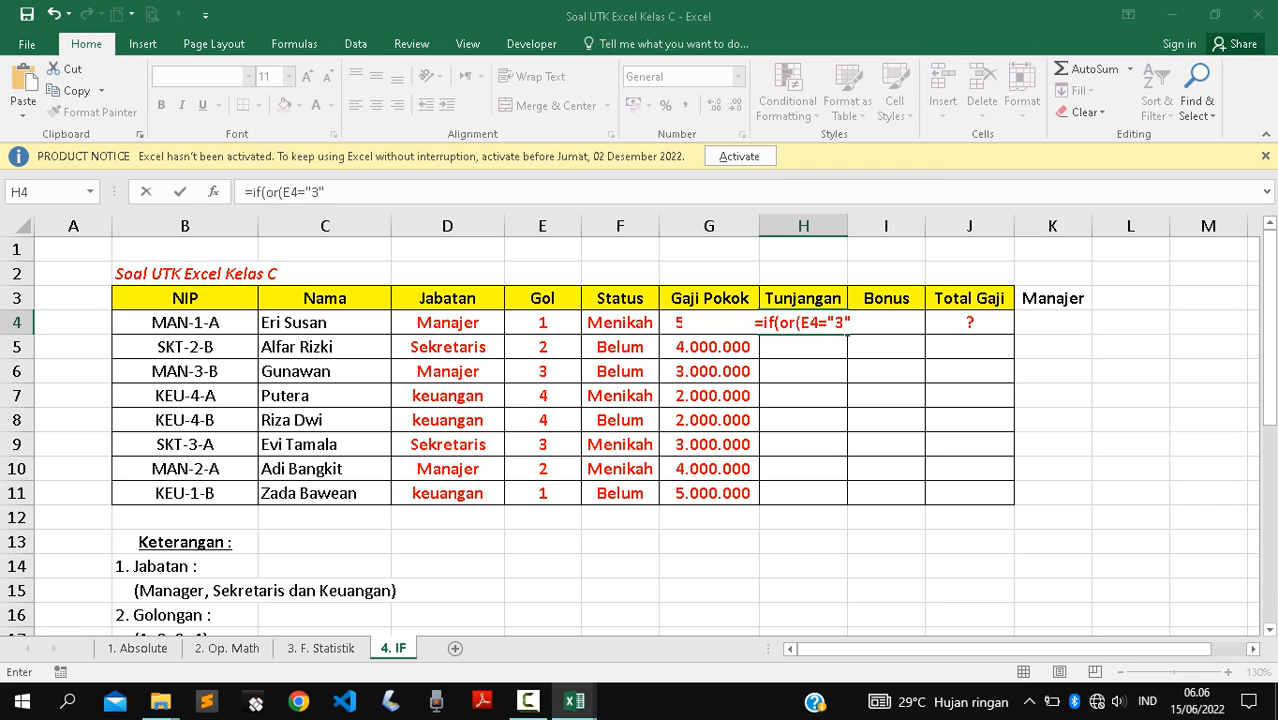
Remove the OR function name from the started Tunjangan formula in H4, leaving =if((E4="3".
click(796, 323)
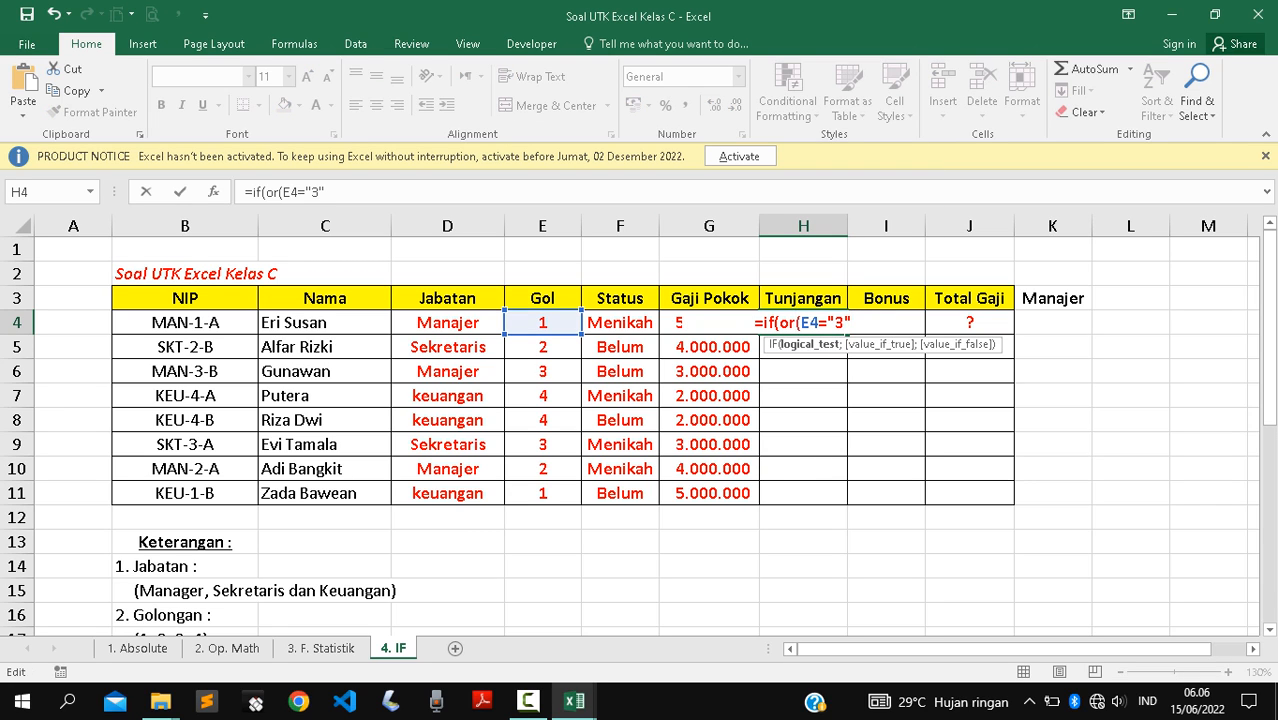
key(BackSpace)
key(BackSpace)
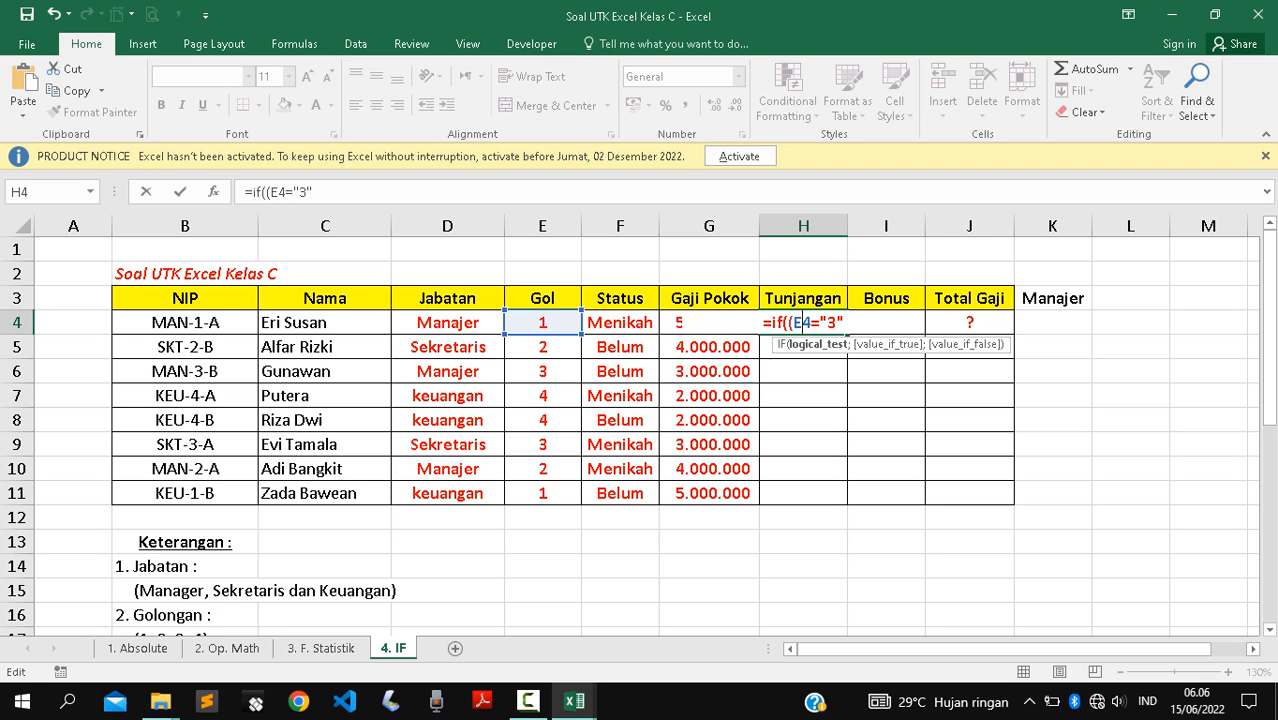
Extend the H4 Tunjangan formula after the E4="3" test with "30%" as the value if true, followed by a semicolon separator.
key(Right)
key(Right)
key(Right)
key(Right)
key(Right)
text(;")
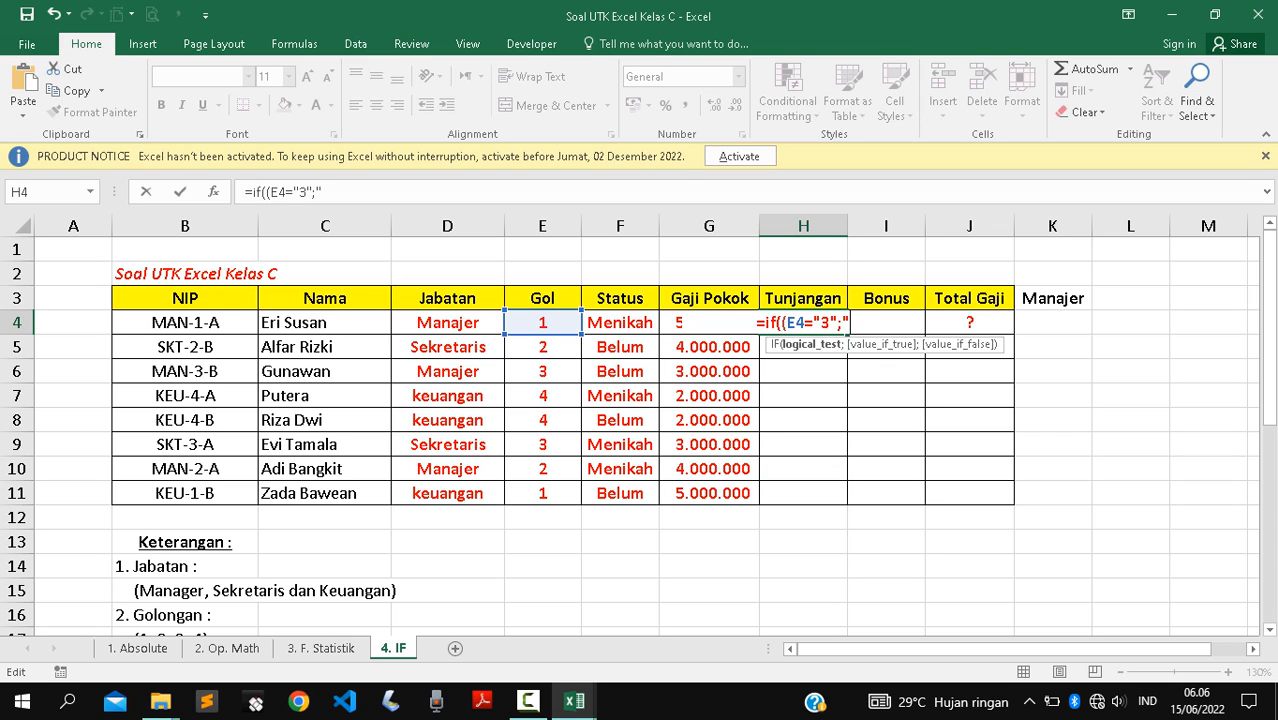
text(30%")
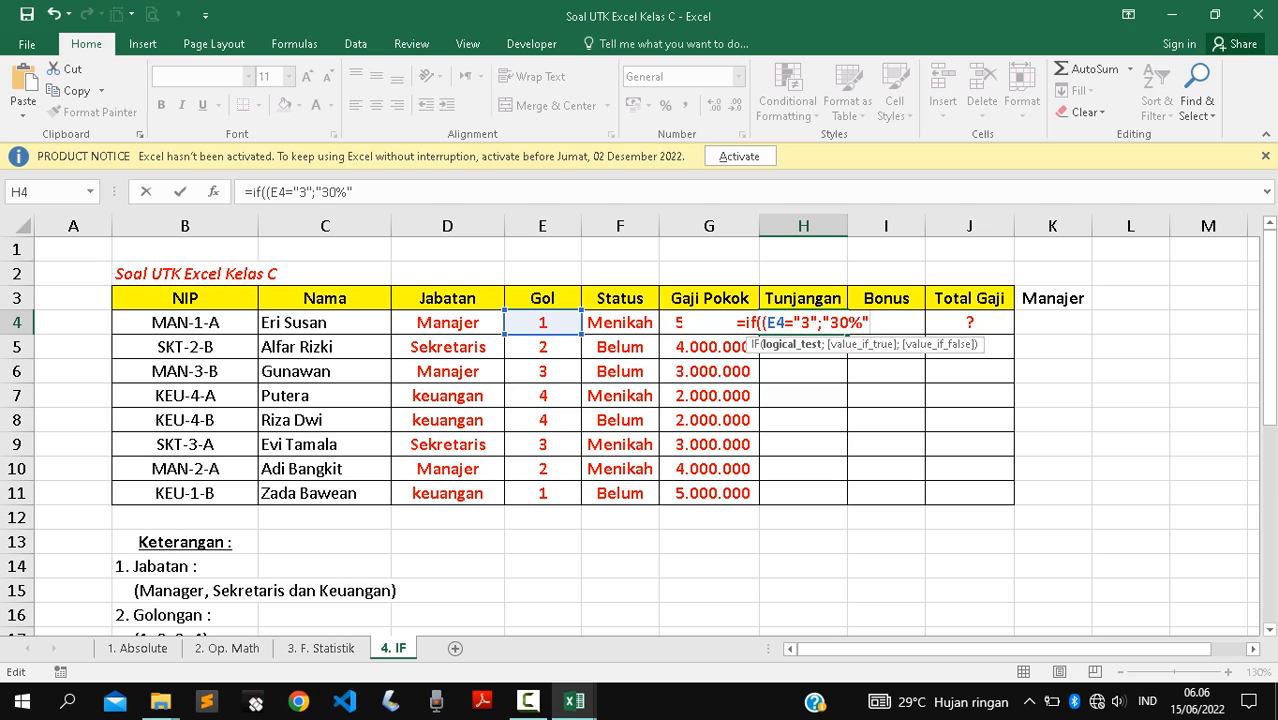
text(;)
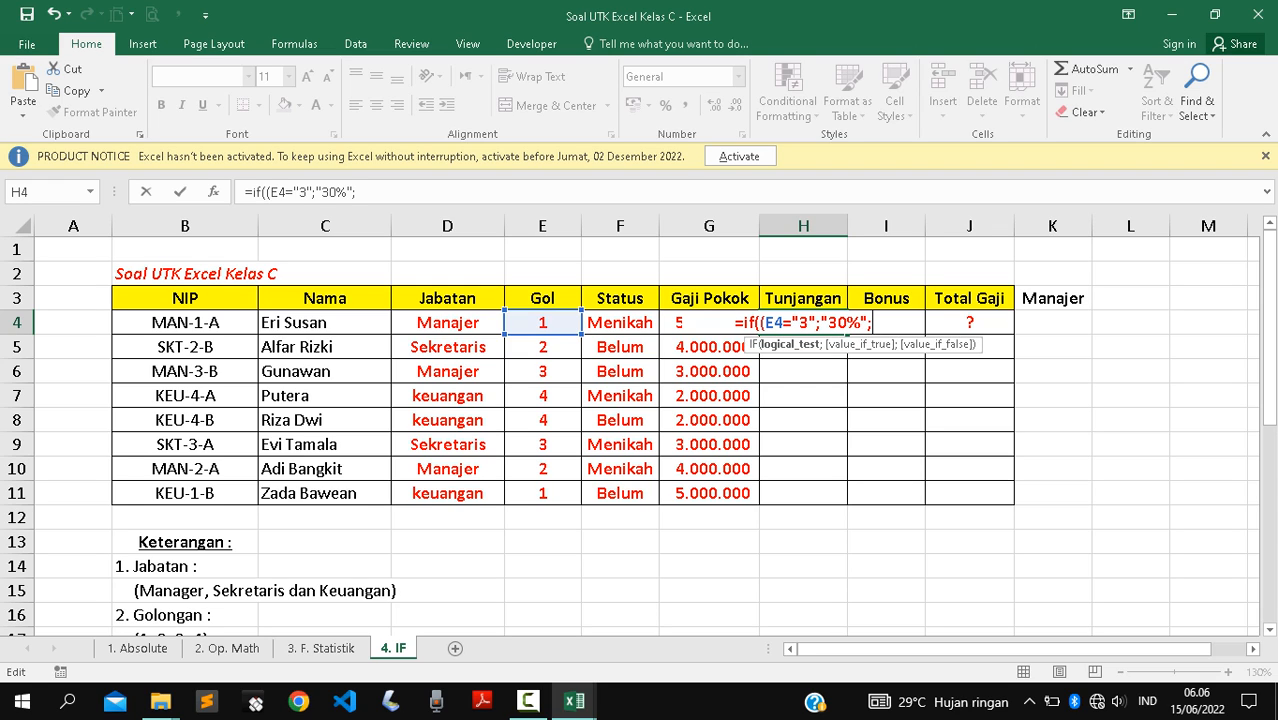
click(543, 323)
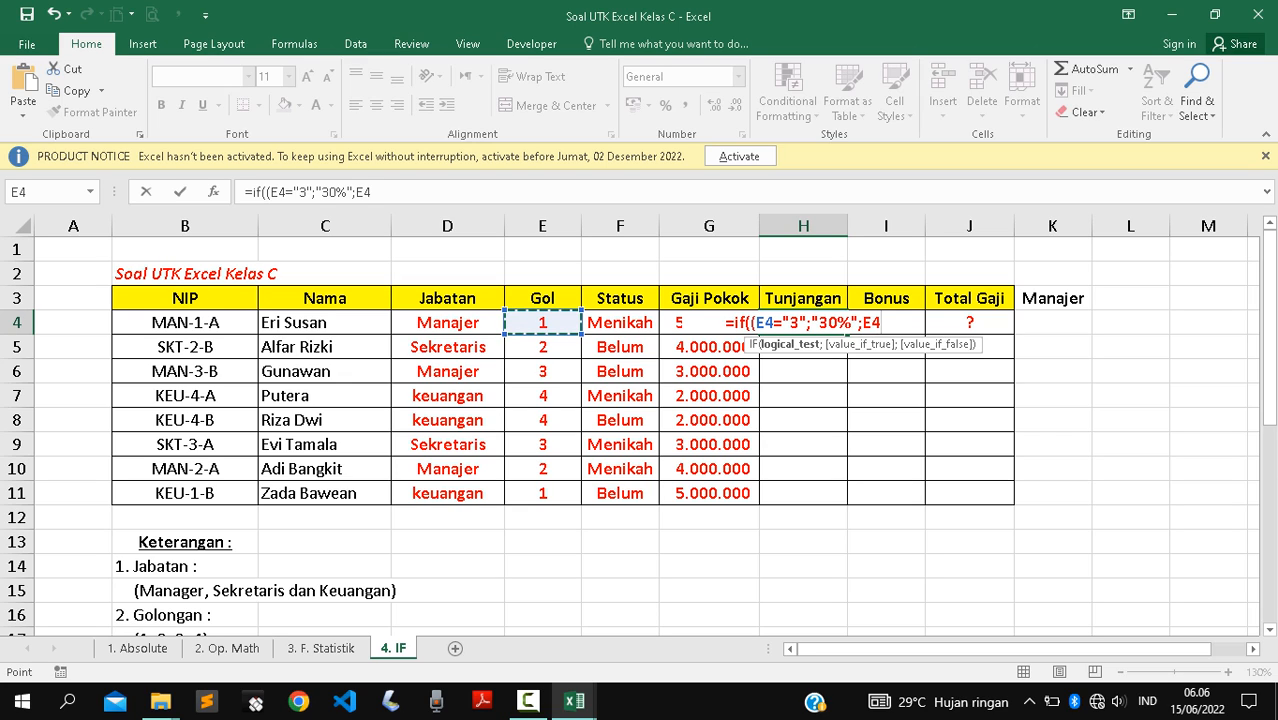
key(BackSpace)
key(BackSpace)
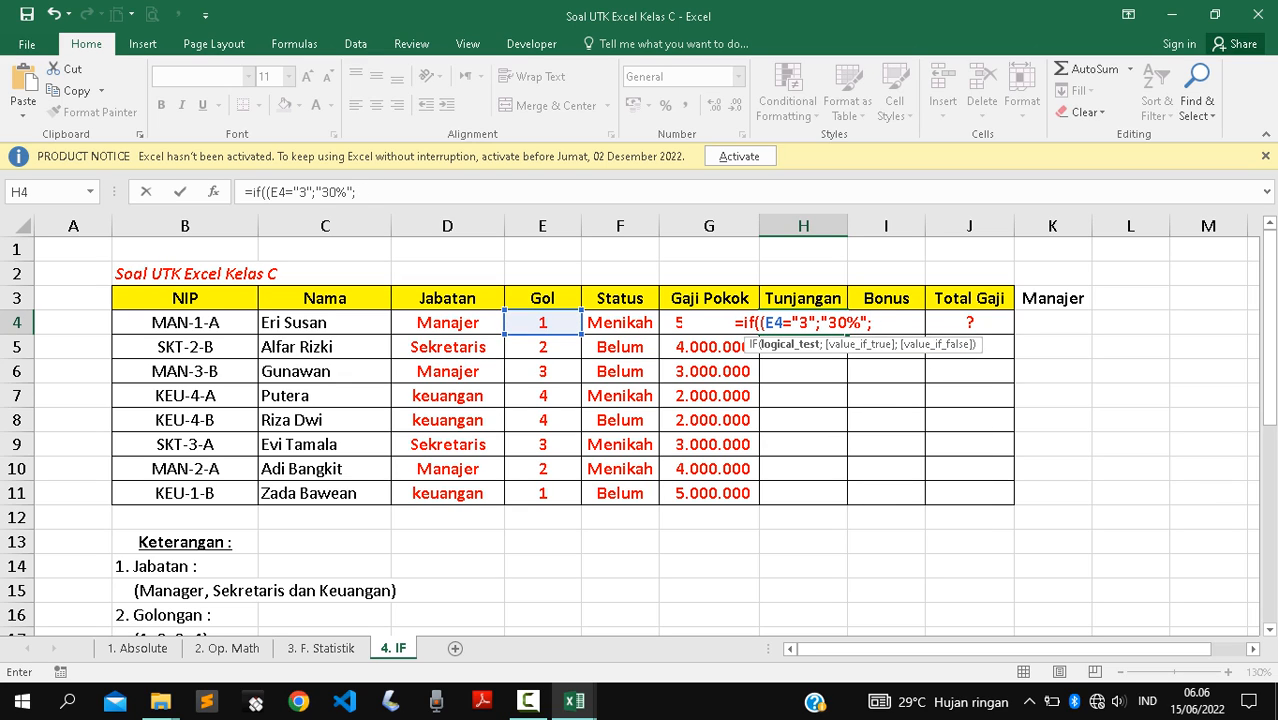
key(shift+Left)
key(BackSpace)
key(BackSpace)
key(BackSpace)
key(BackSpace)
key(BackSpace)
Append a copy of if((E4="3";"30%"; to the end of the H4 formula and change the copy's tested value to "4".
drag(745, 323, 872, 323)
key(ctrl+c)
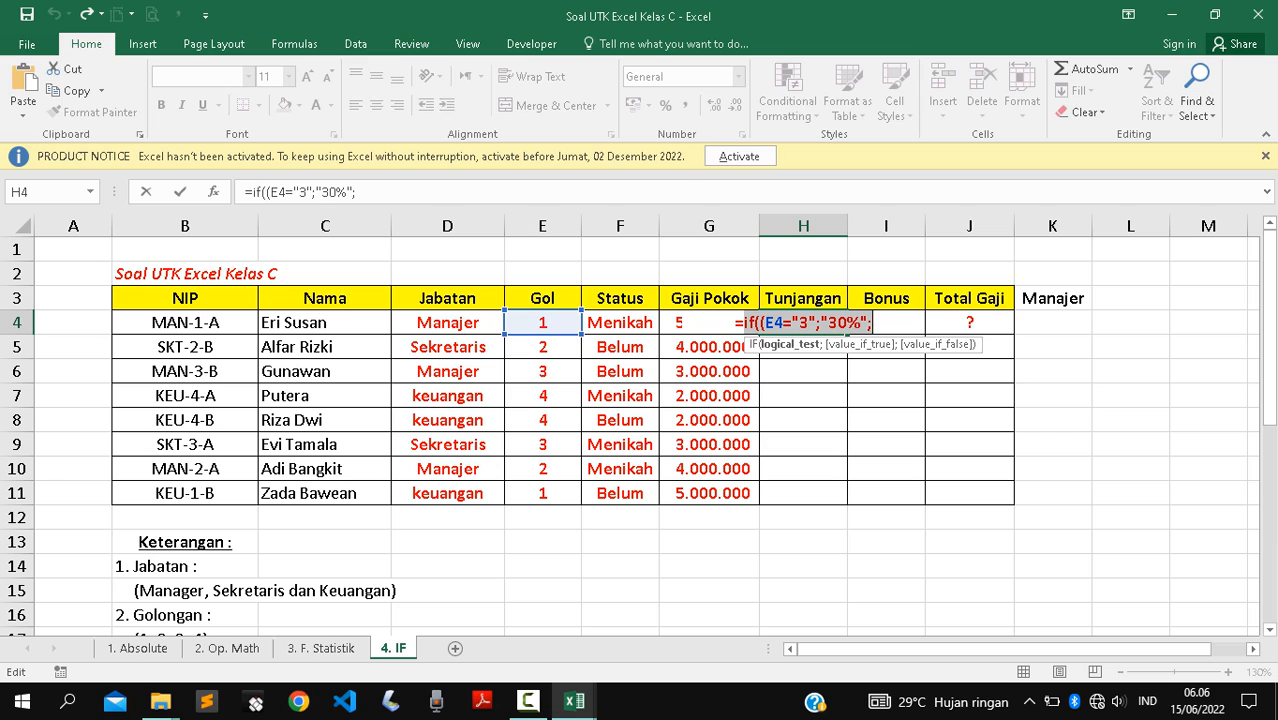
click(358, 192)
key(ctrl+v)
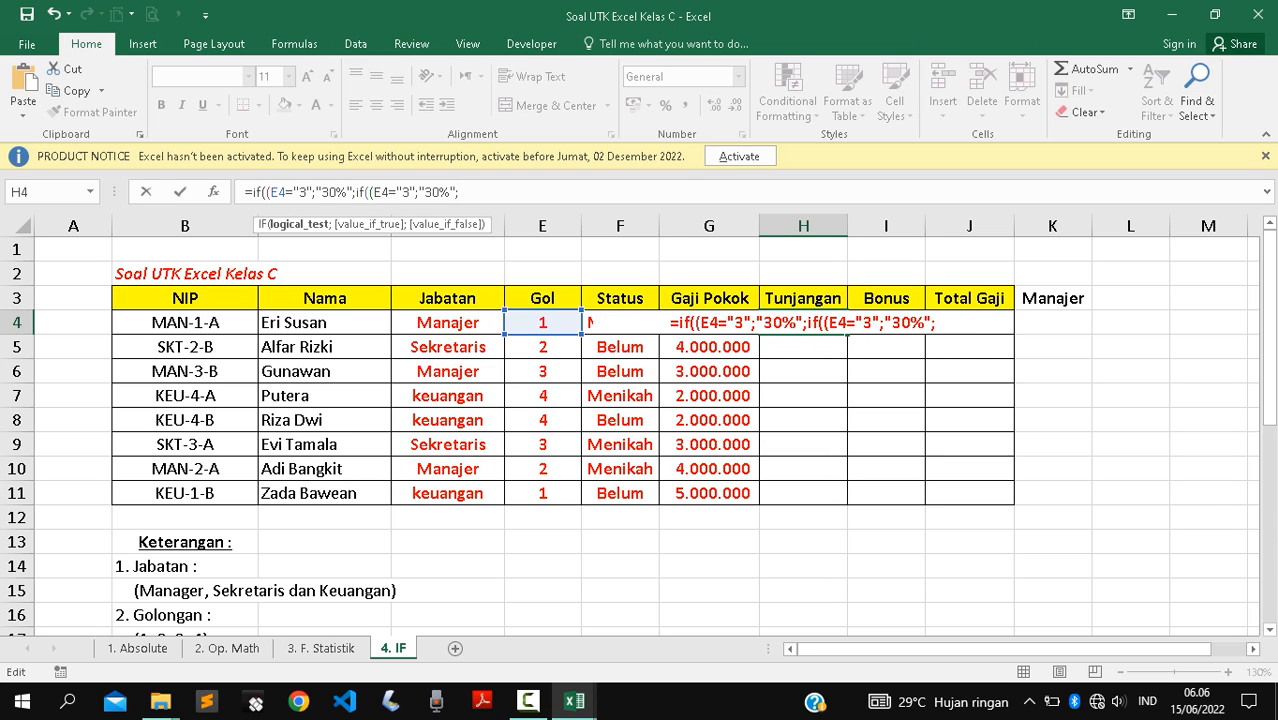
click(388, 192)
click(409, 192)
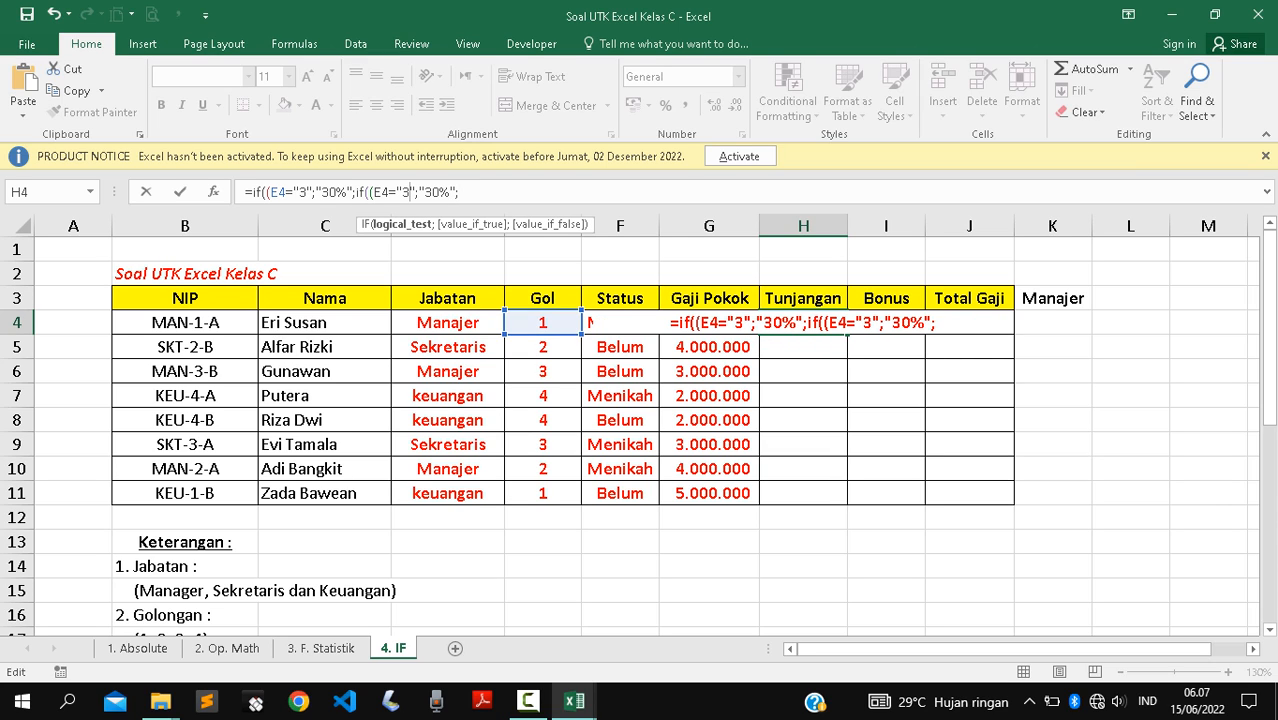
key(BackSpace)
text(4)
Add "-" as the nested IF's value if false and try to enter the H4 formula.
click(459, 192)
text("-)
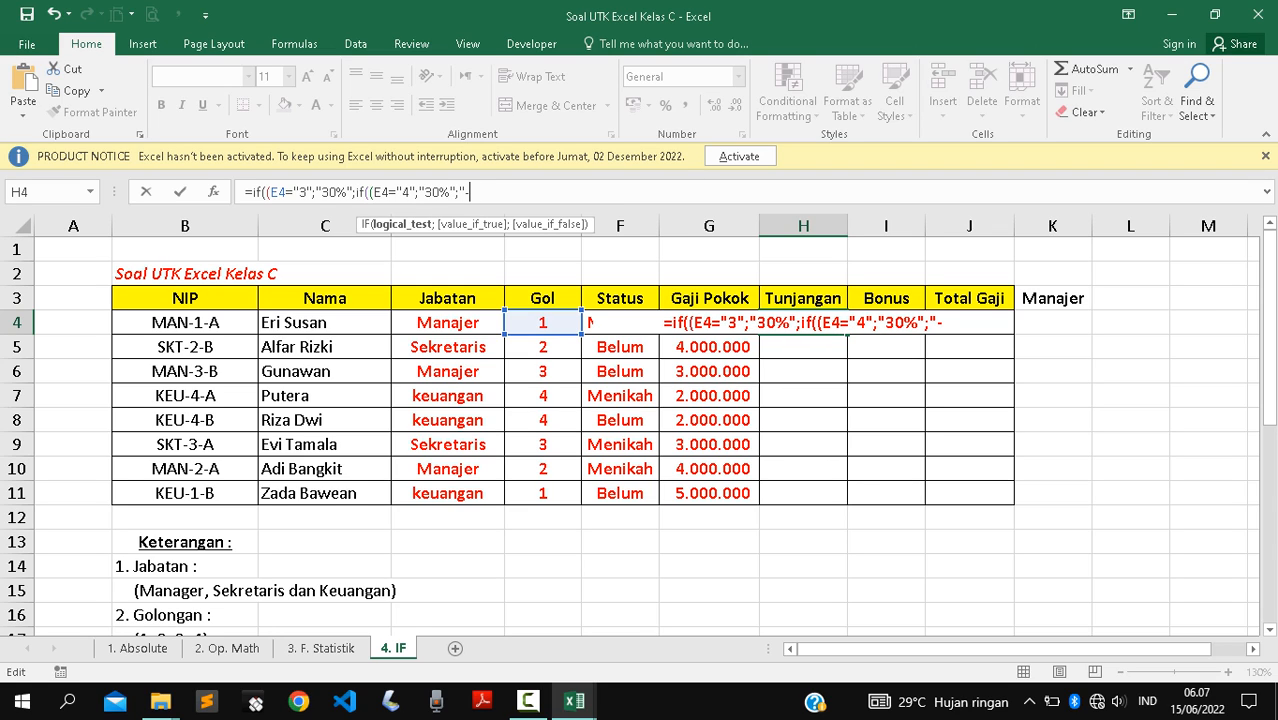
key(BackSpace)
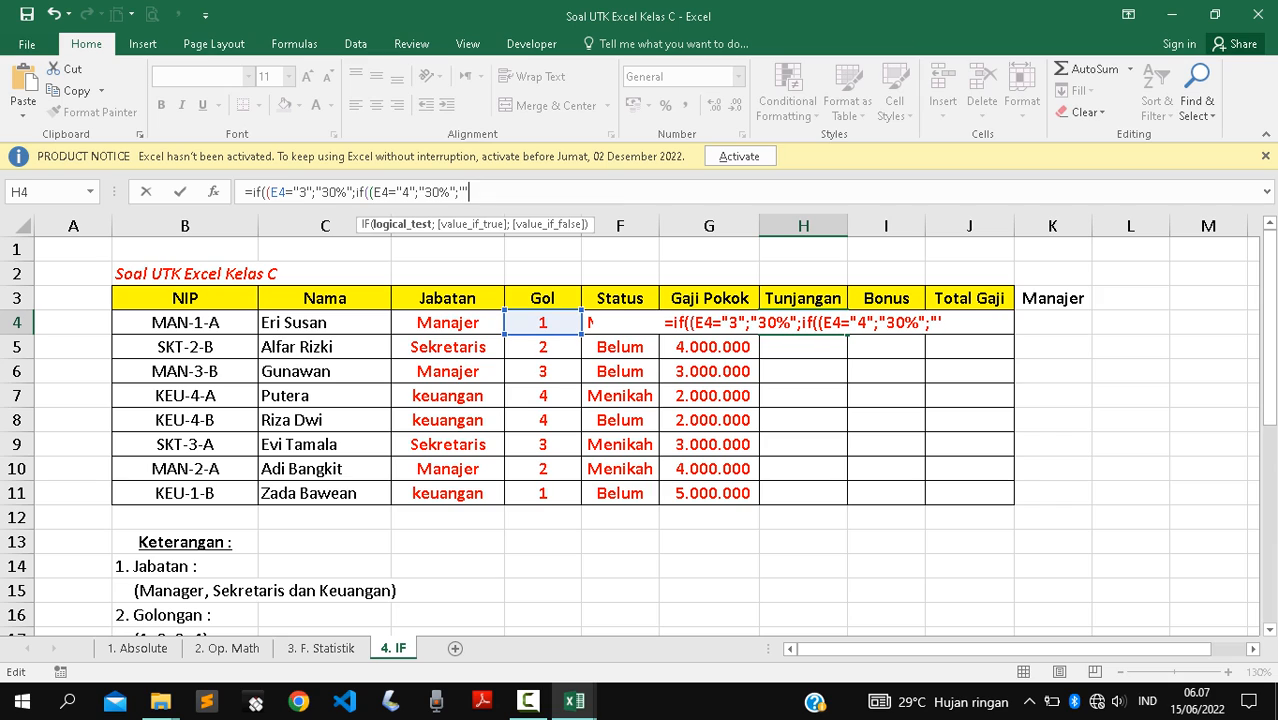
text(-)
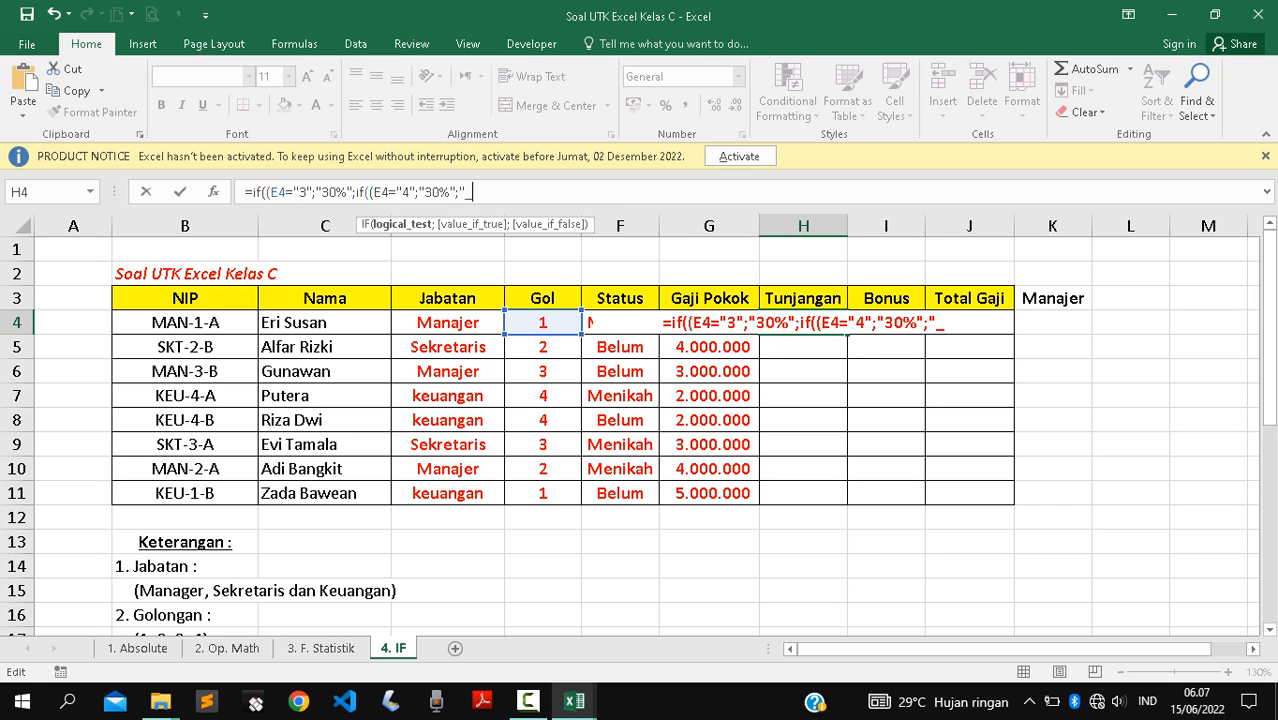
key(BackSpace)
text(-")
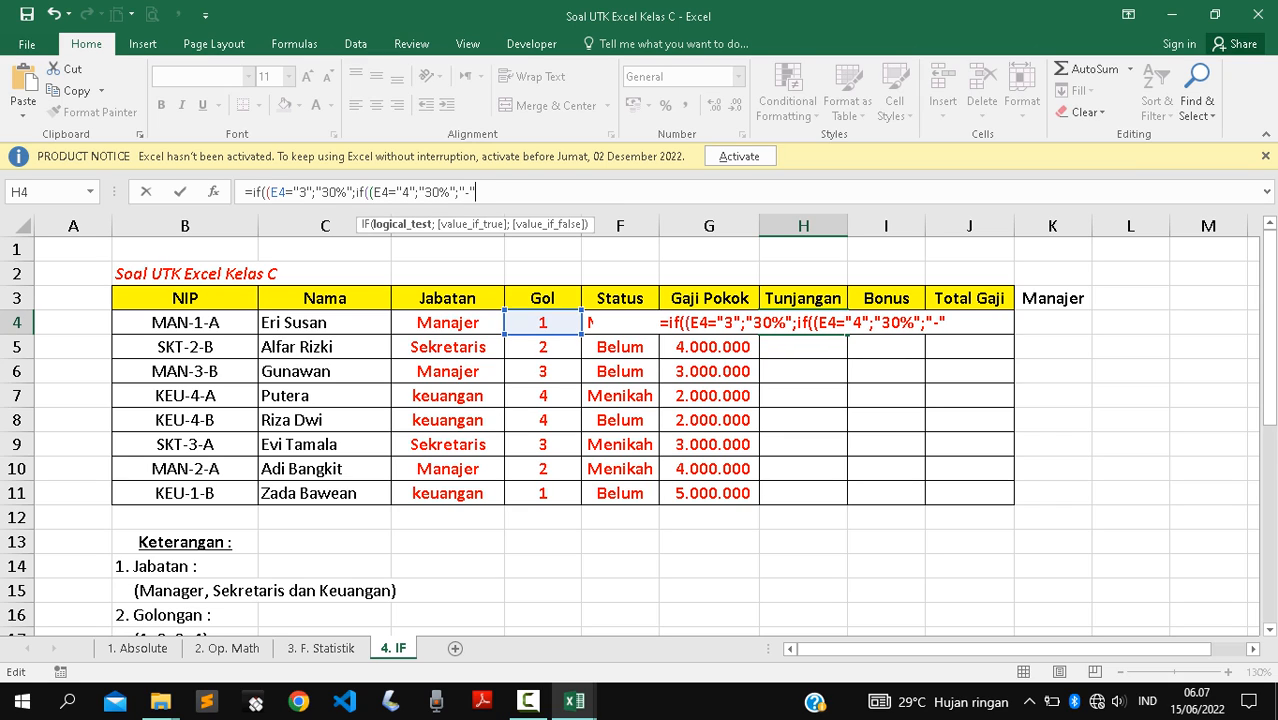
key(Return)
key(Return)
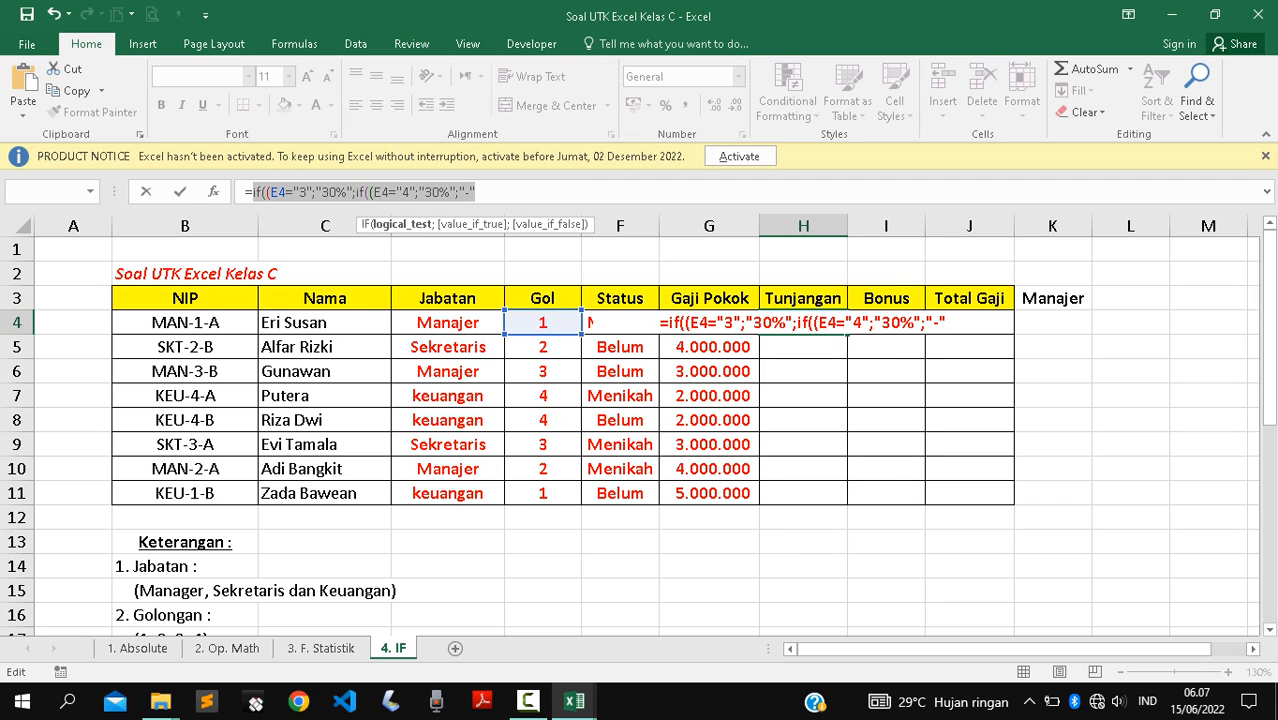
Remove the quotation marks around the nested IF's 30% in the H4 formula and go to the first IF's 30% value.
click(477, 192)
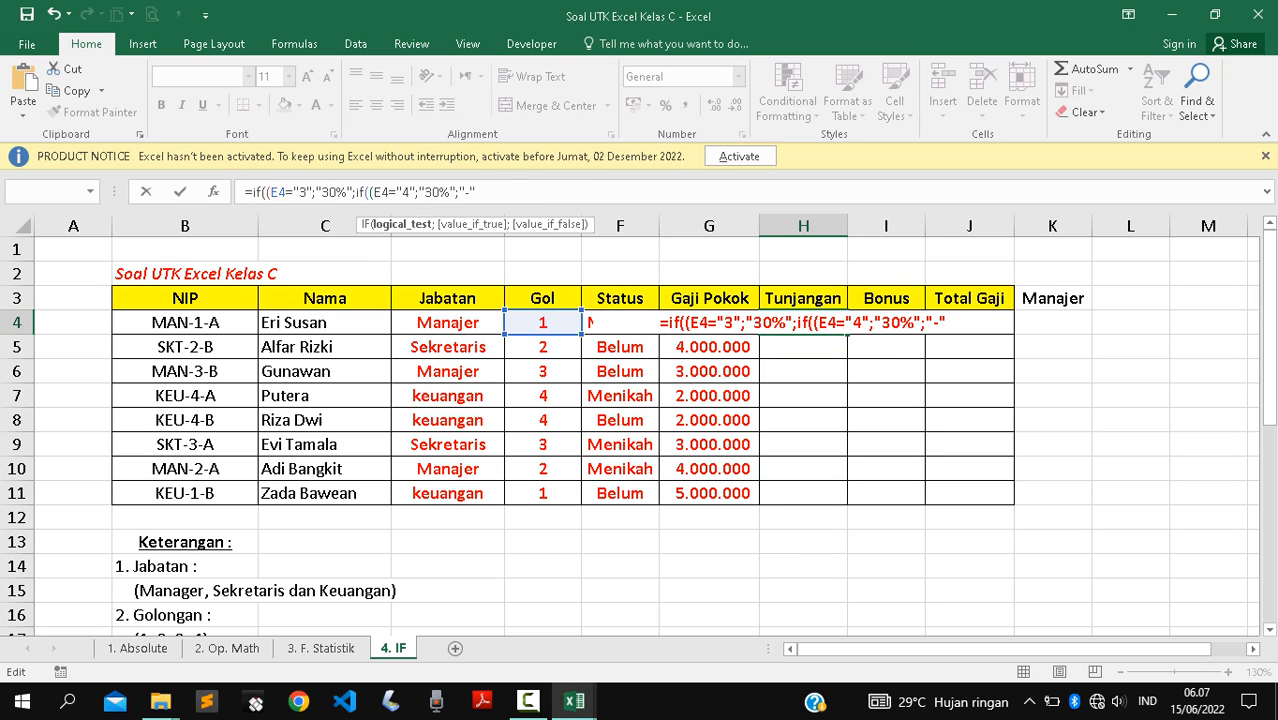
key(BackSpace)
key(Right)
key(Right)
key(Right)
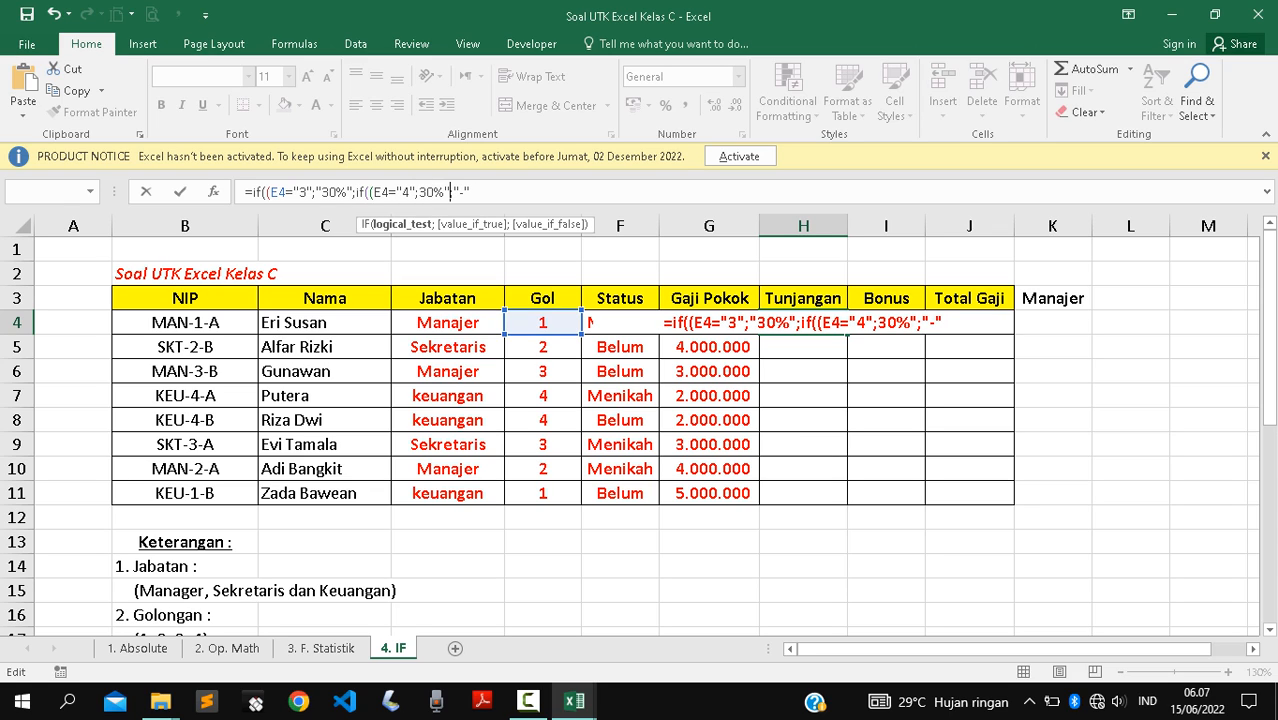
key(BackSpace)
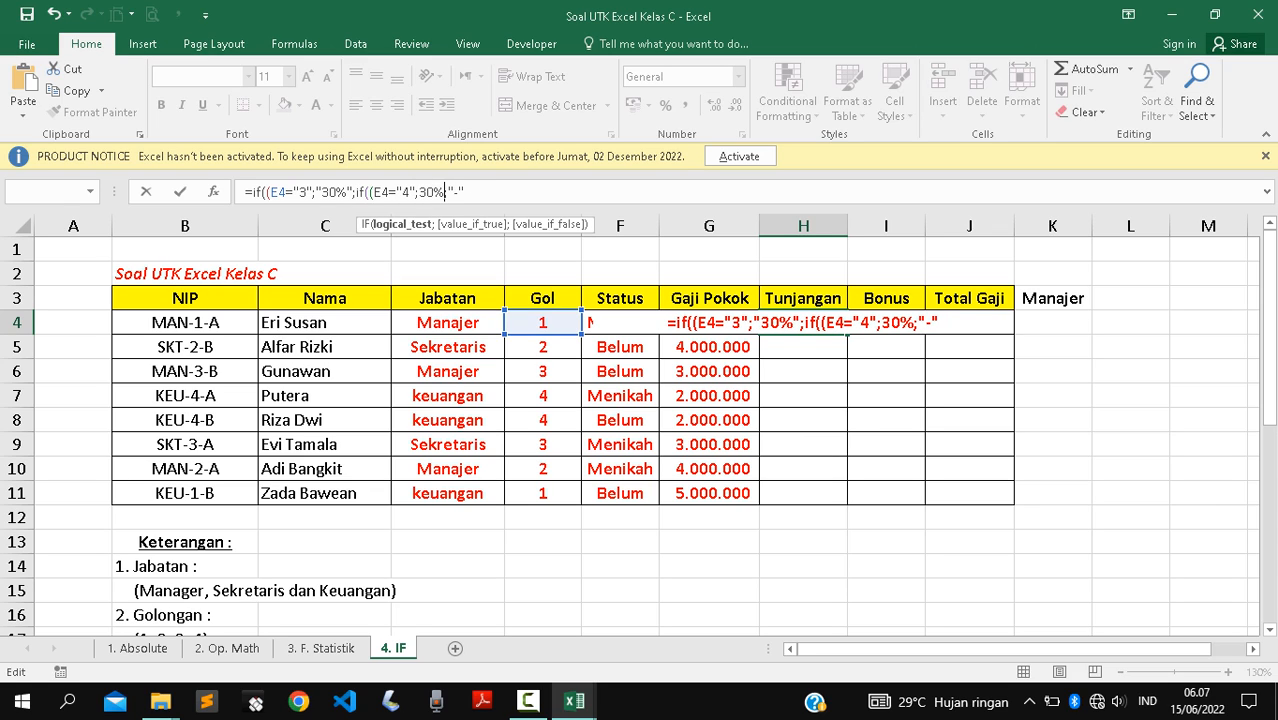
click(316, 192)
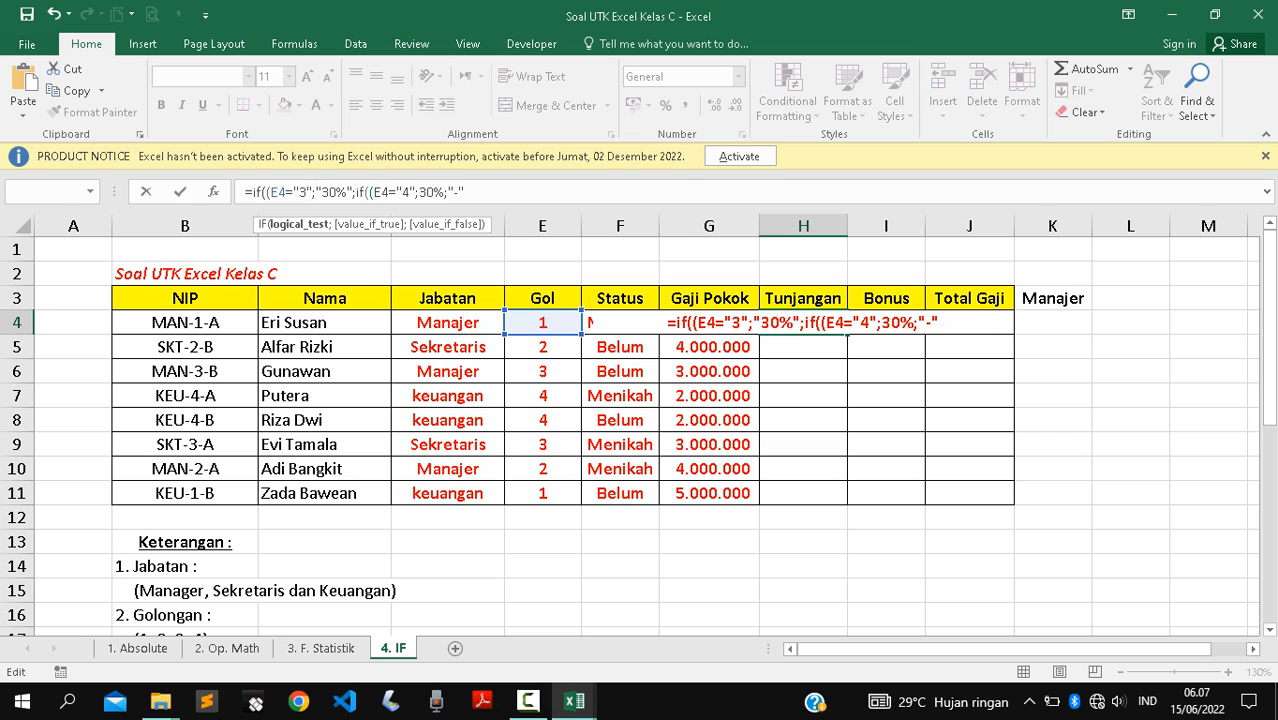
Remove the quotation marks around the first 30% in the nested IF formula in H4.
key(Delete)
key(Right)
key(Right)
key(Right)
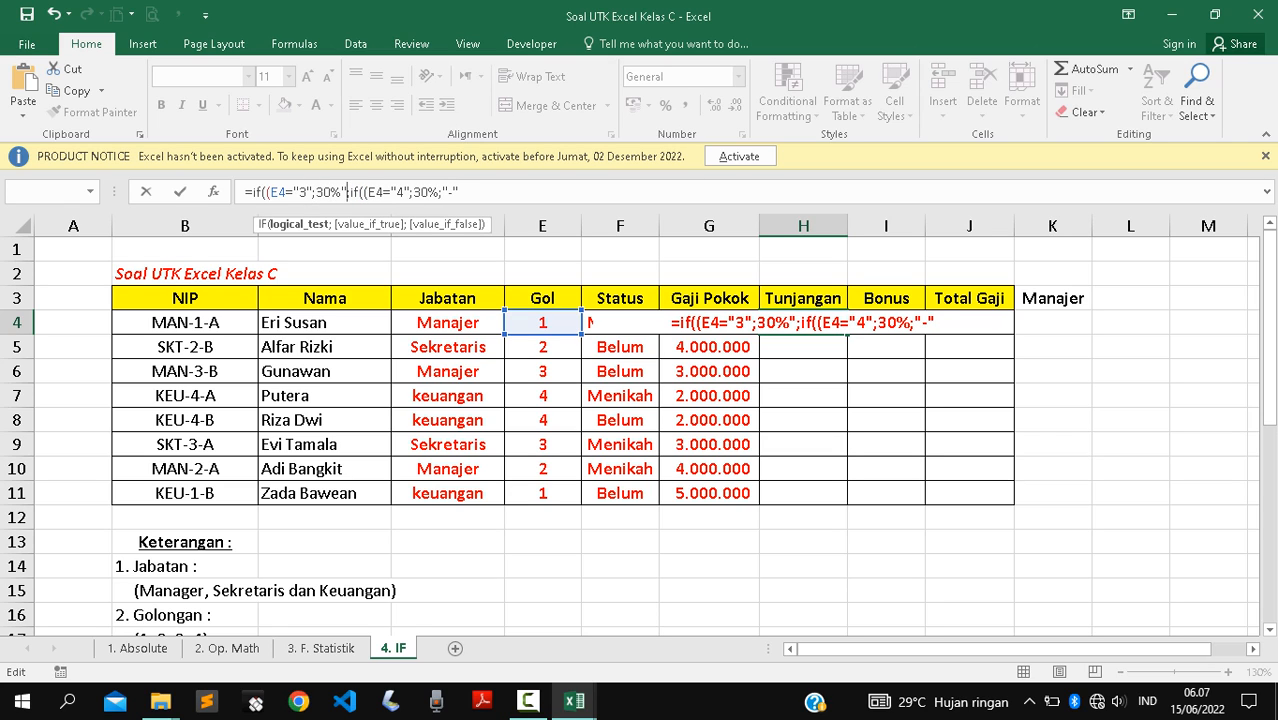
key(Delete)
key(Return)
key(Return)
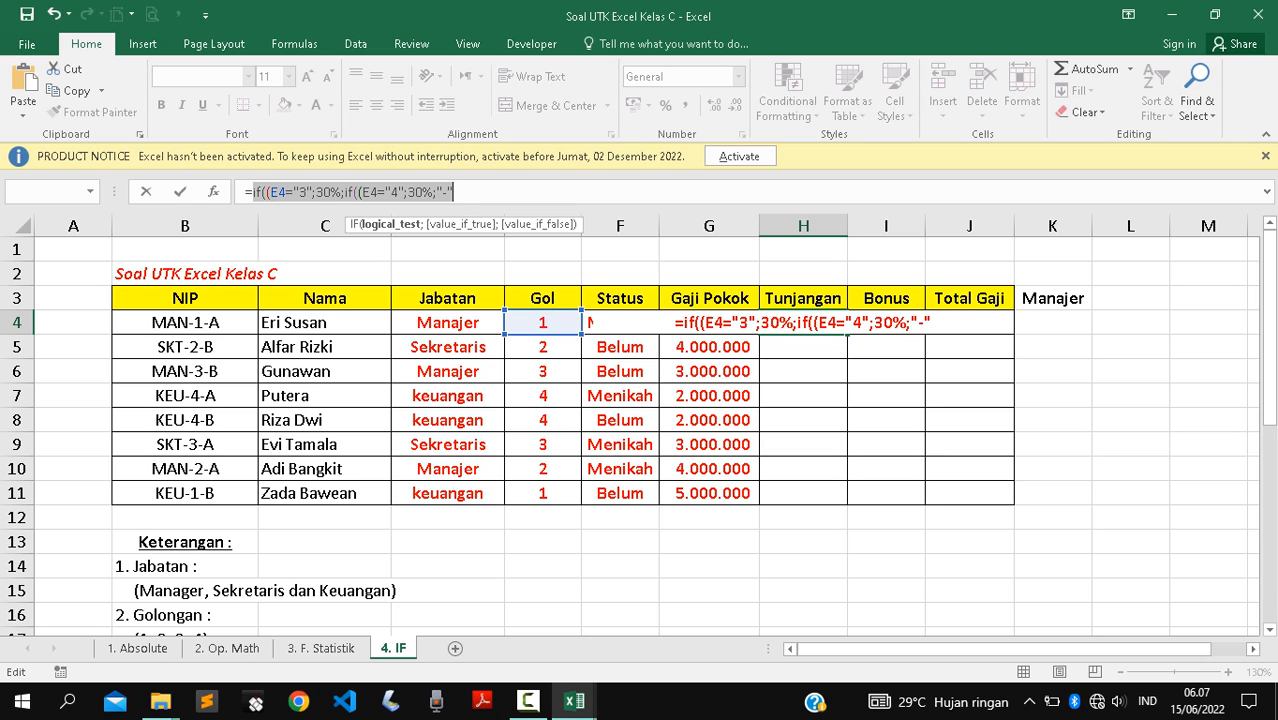
Remove the extra opening parentheses so H4 holds =IF(E4="3";30%;IF(E4="4";30%;"-")).
click(271, 192)
key(BackSpace)
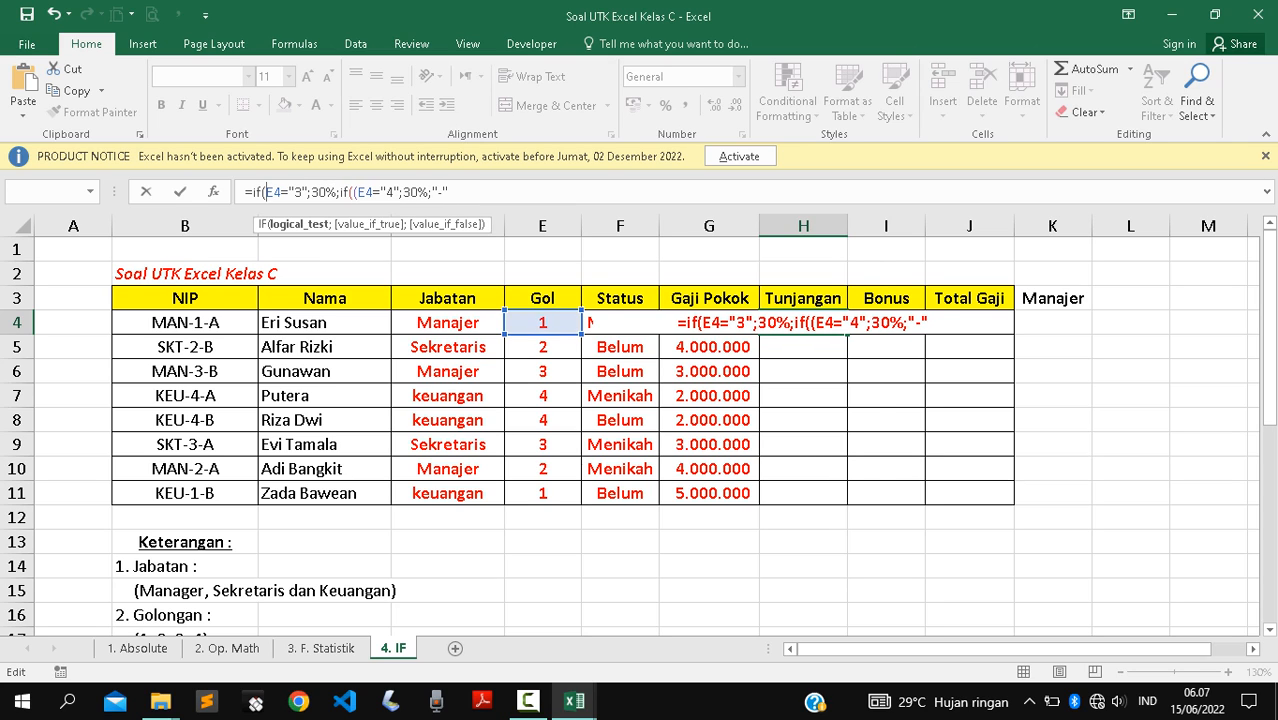
key(Return)
key(Return)
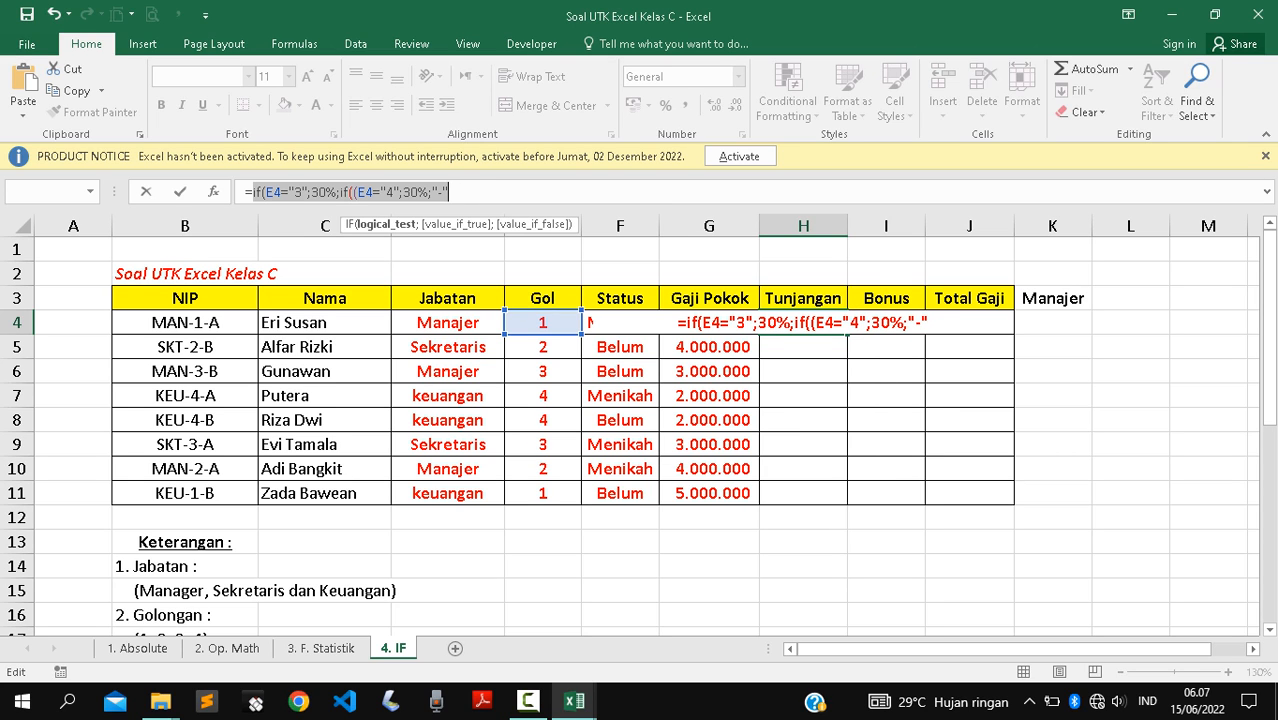
click(357, 192)
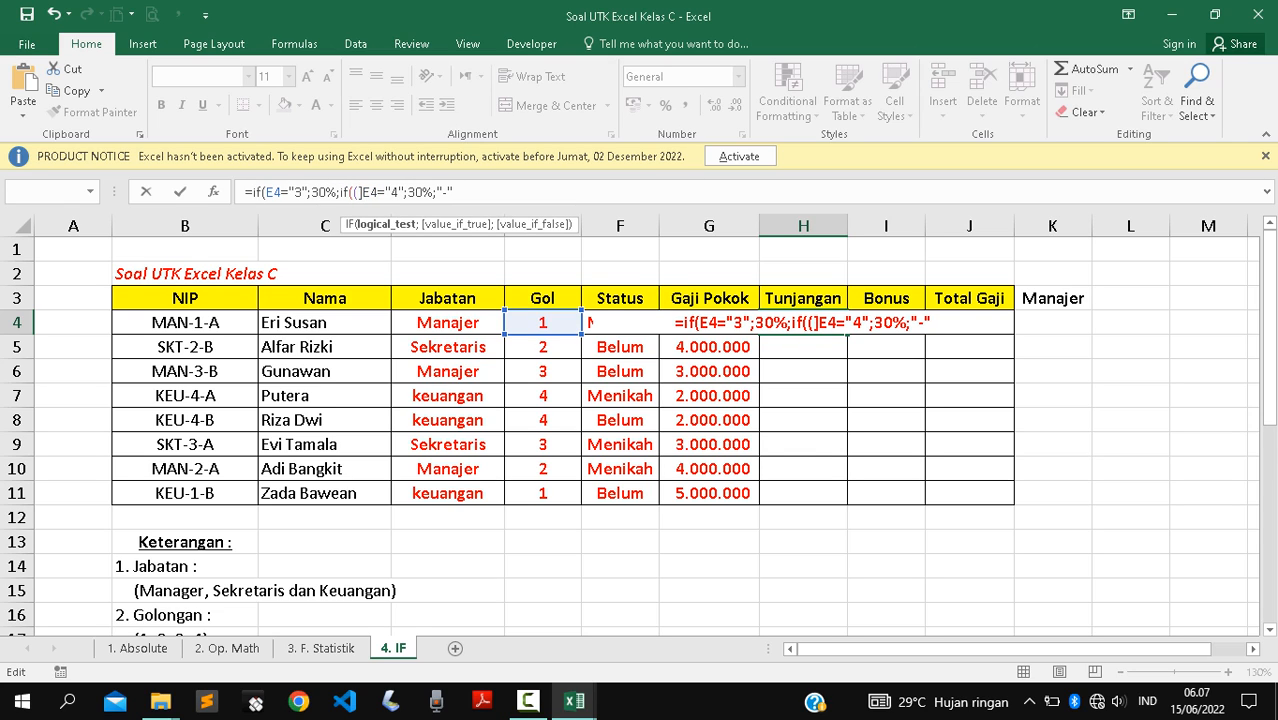
key(BackSpace)
key(Return)
key(Return)
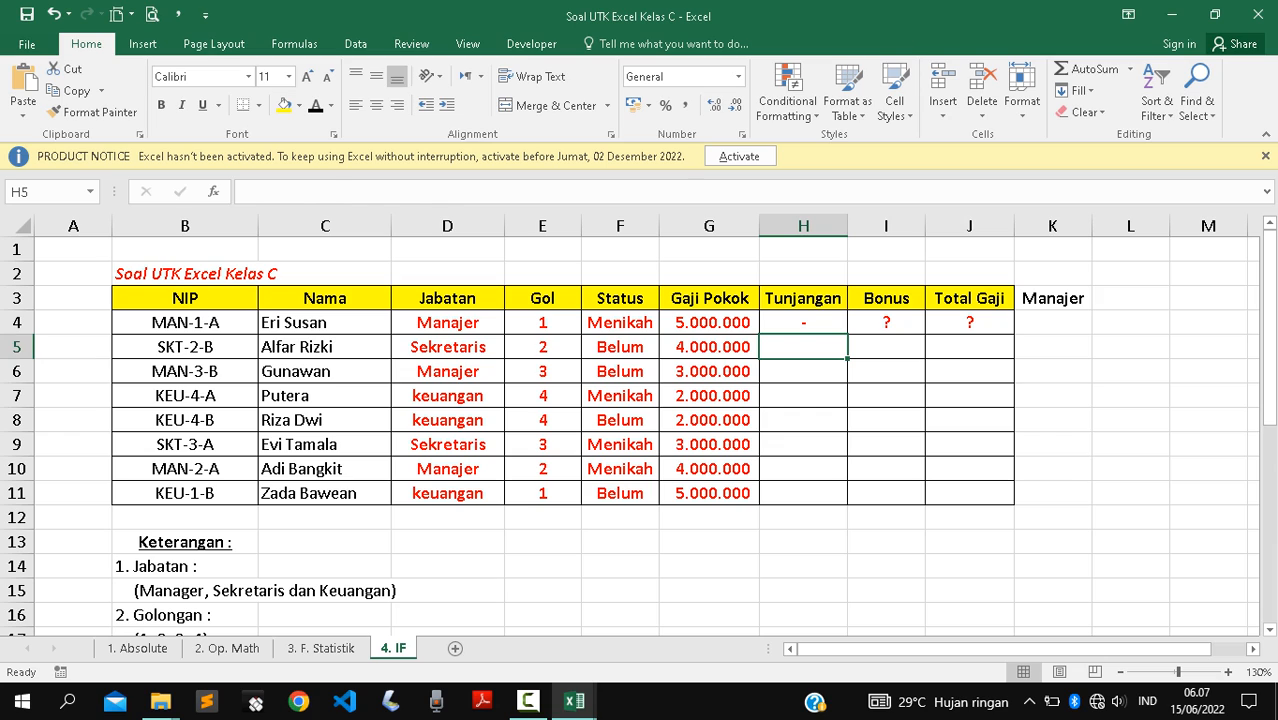
Fill the H4 formula down the Tunjangan column to H11 and format H6:H9 as percentages.
click(803, 323)
double_click(847, 334)
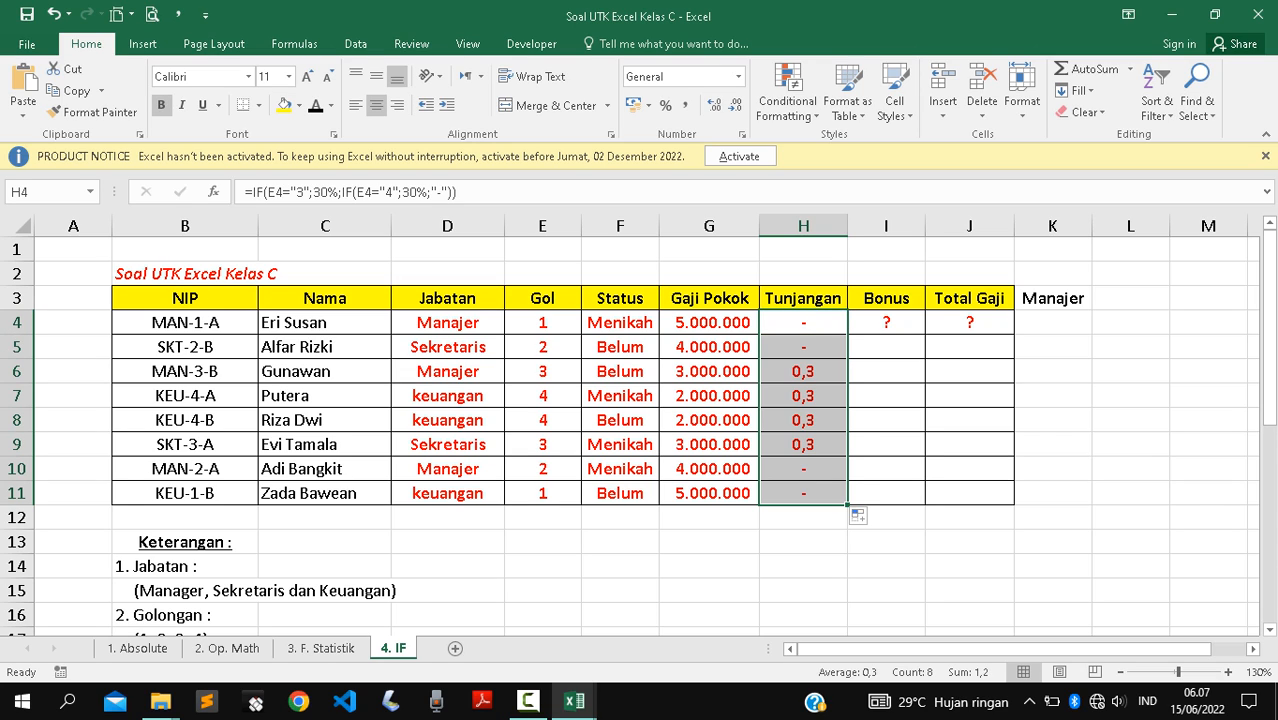
drag(803, 371, 803, 444)
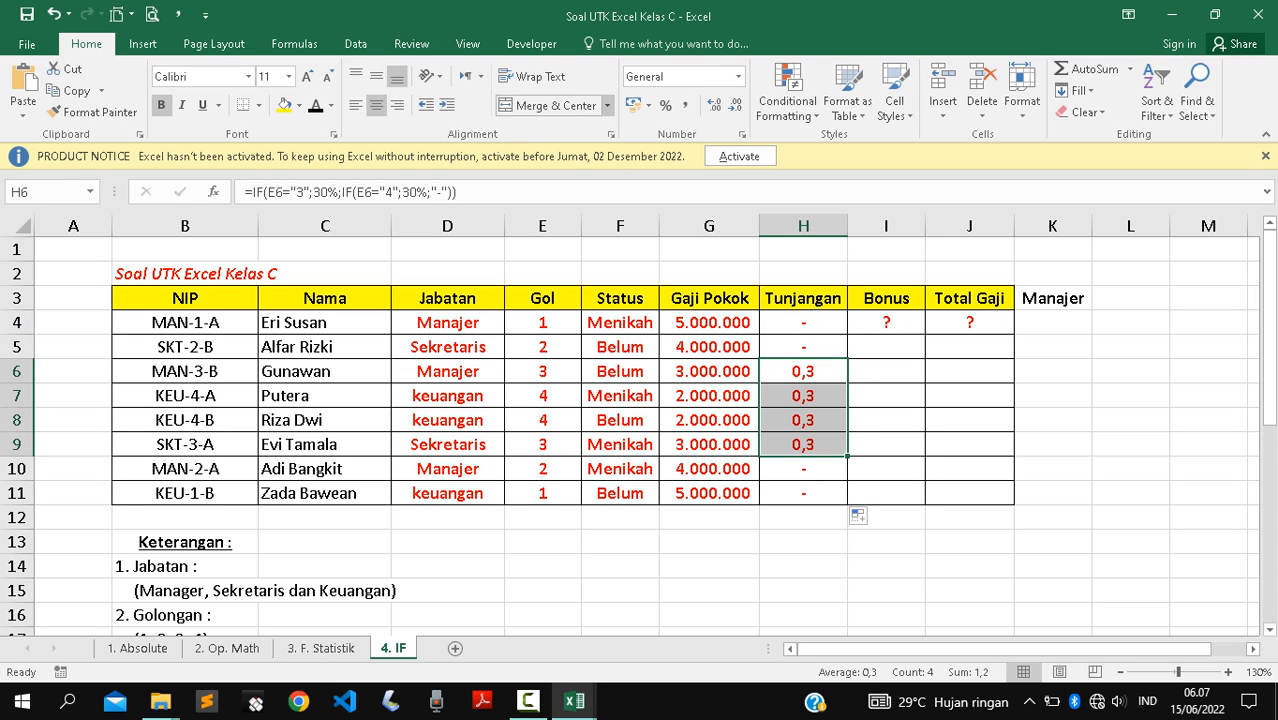
click(665, 105)
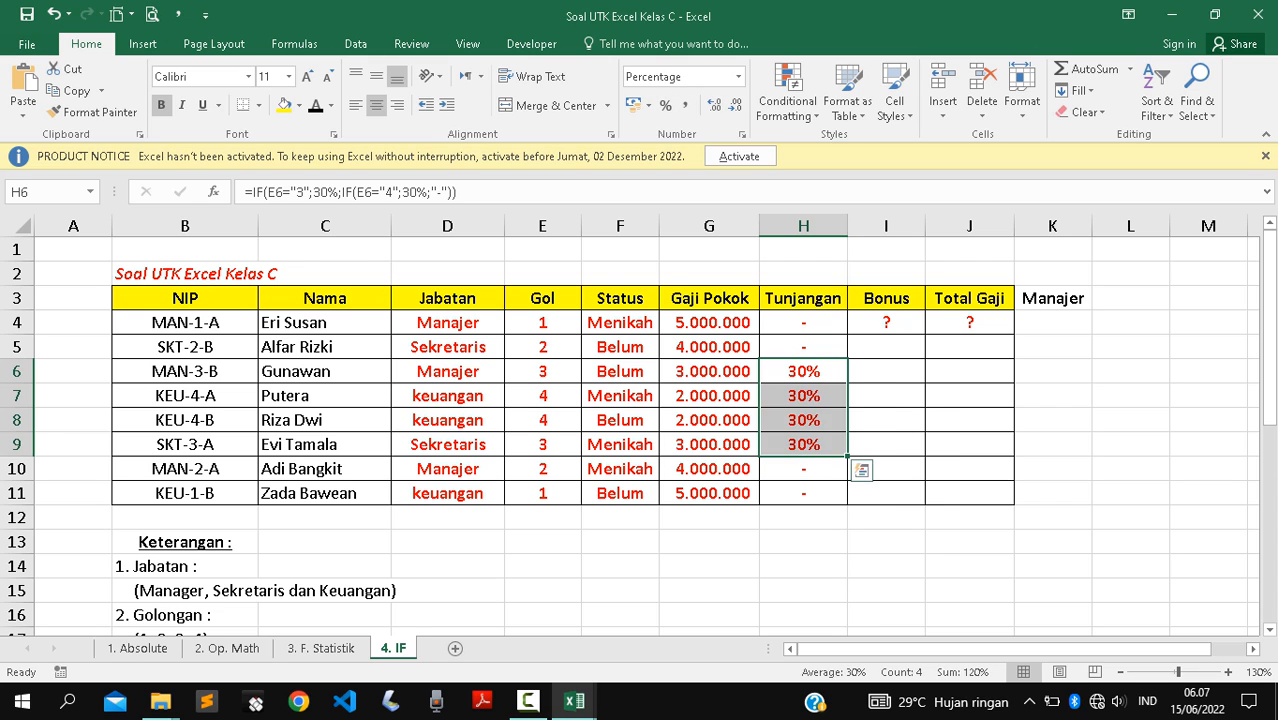
Check the Tunjangan rule in the Keterangan notes against the IF formulas in H5 and H6.
click(803, 347)
scroll(640, 430, down, 2)
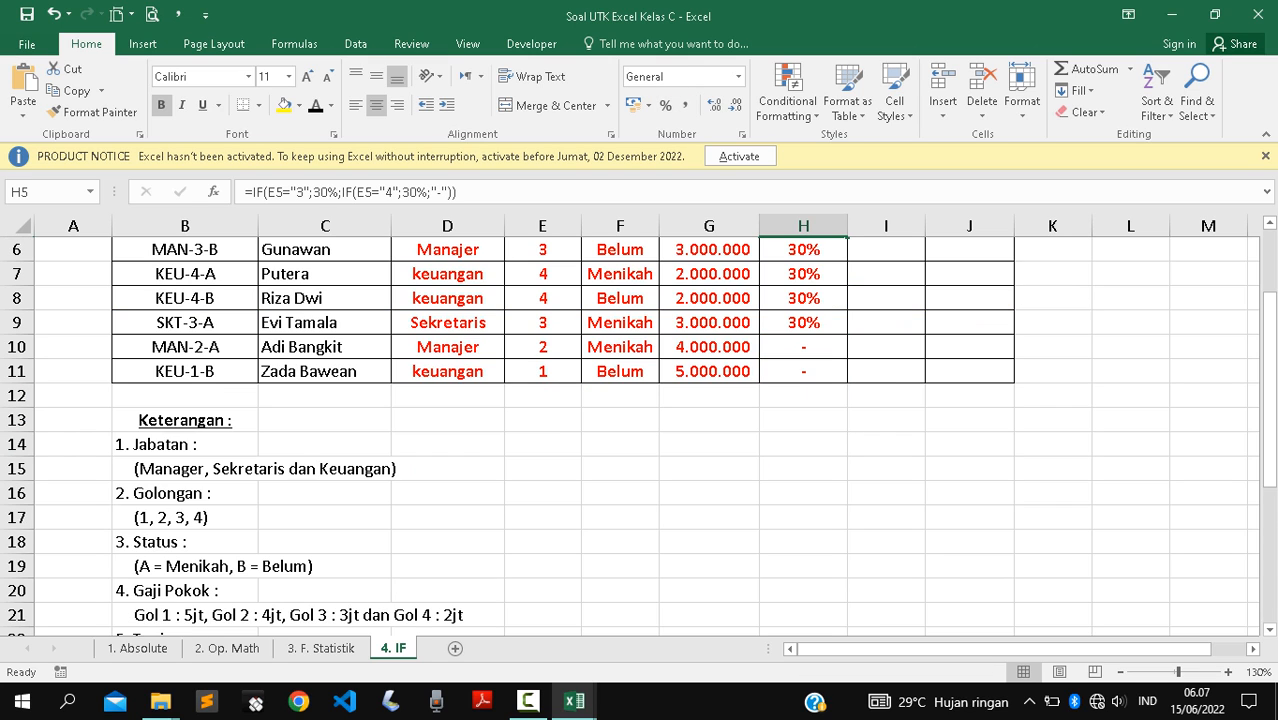
scroll(640, 430, down, 3)
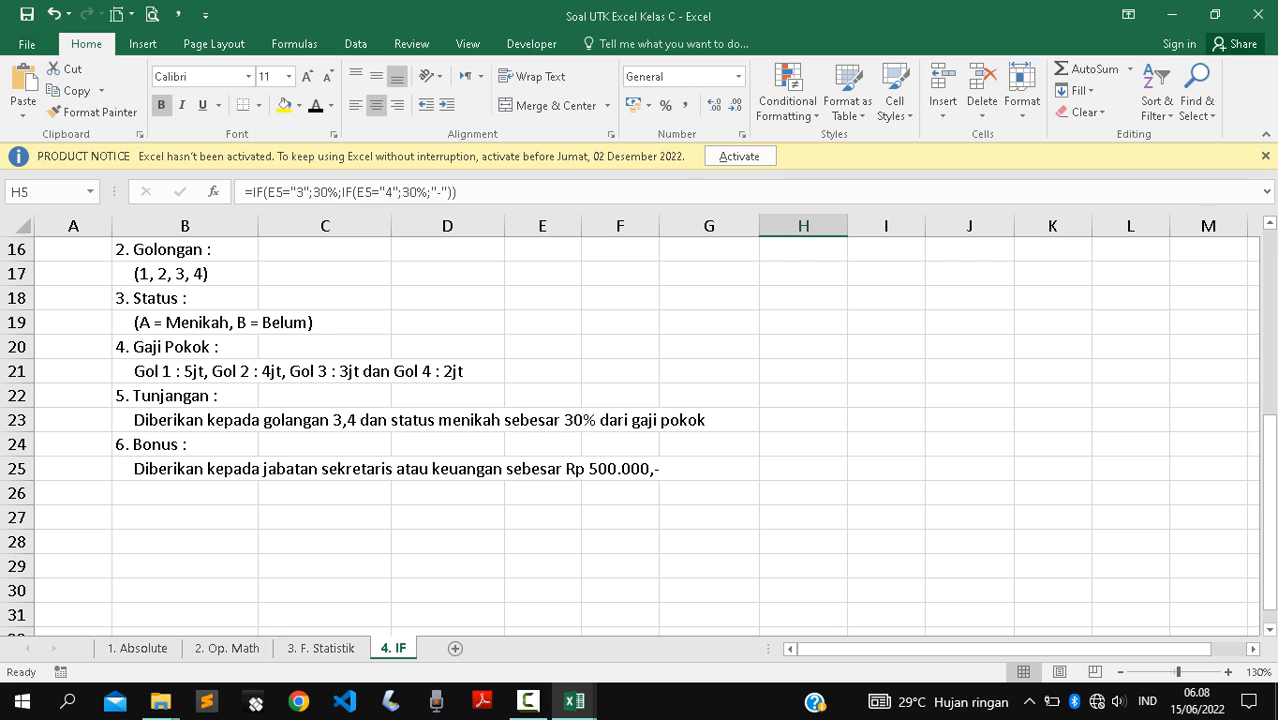
scroll(640, 430, up, 5)
click(803, 371)
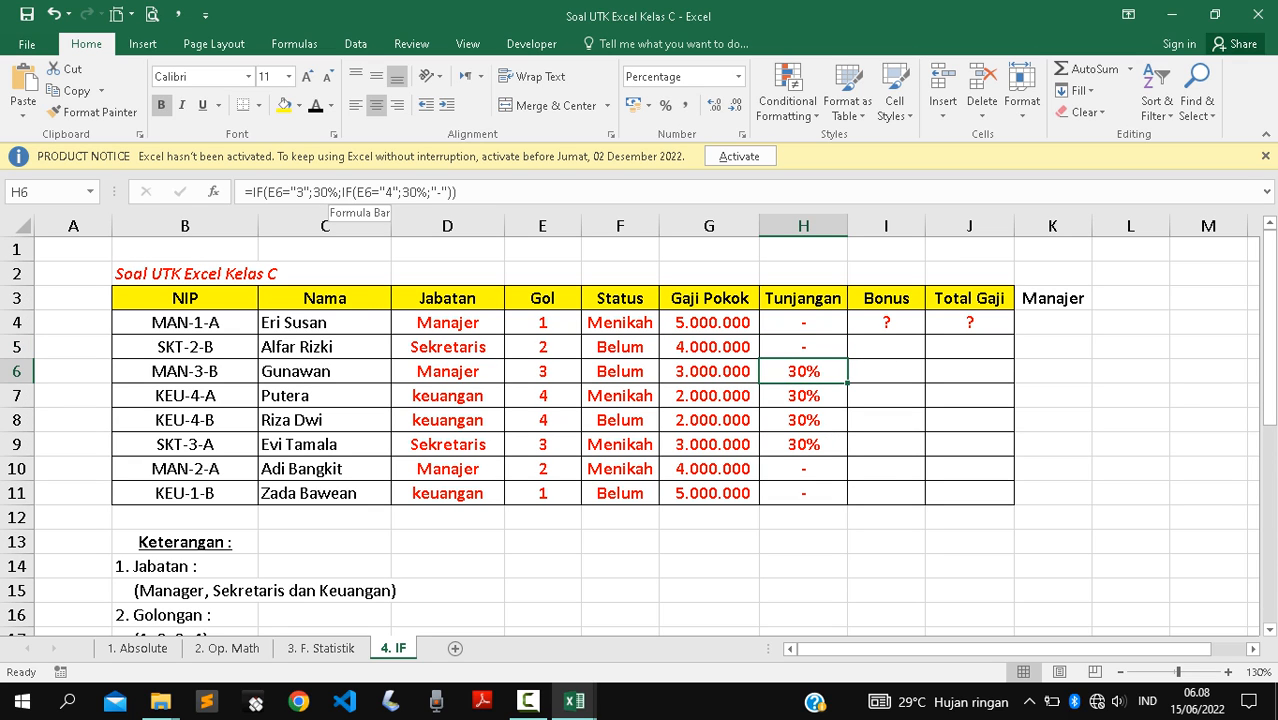
click(311, 192)
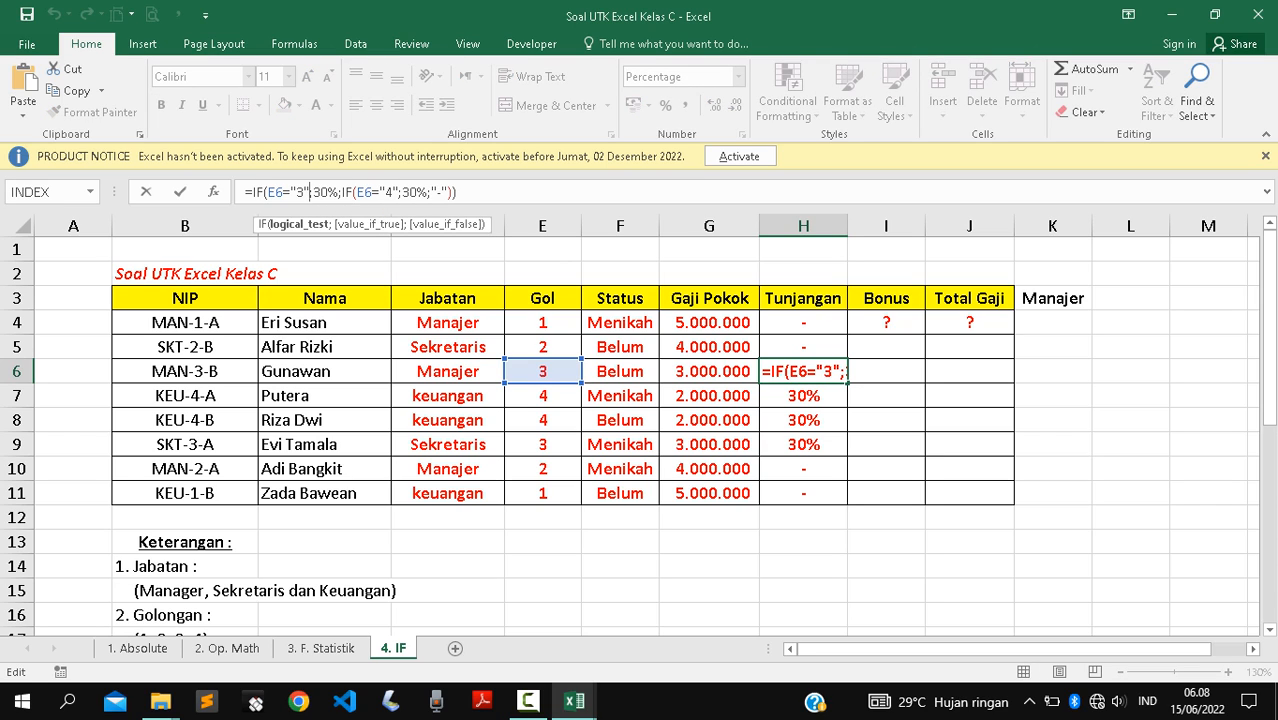
key(Return)
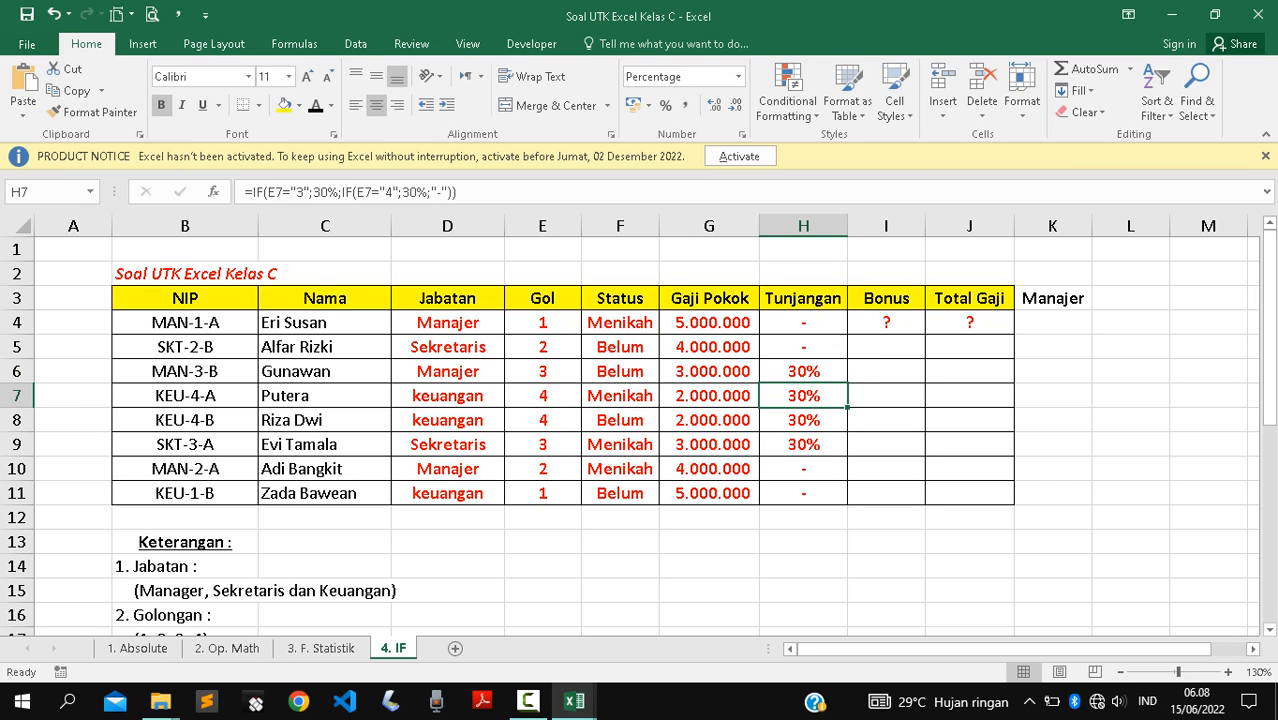
Copy the formula text from H7 and paste it into K4.
click(478, 193)
triple_click(478, 193)
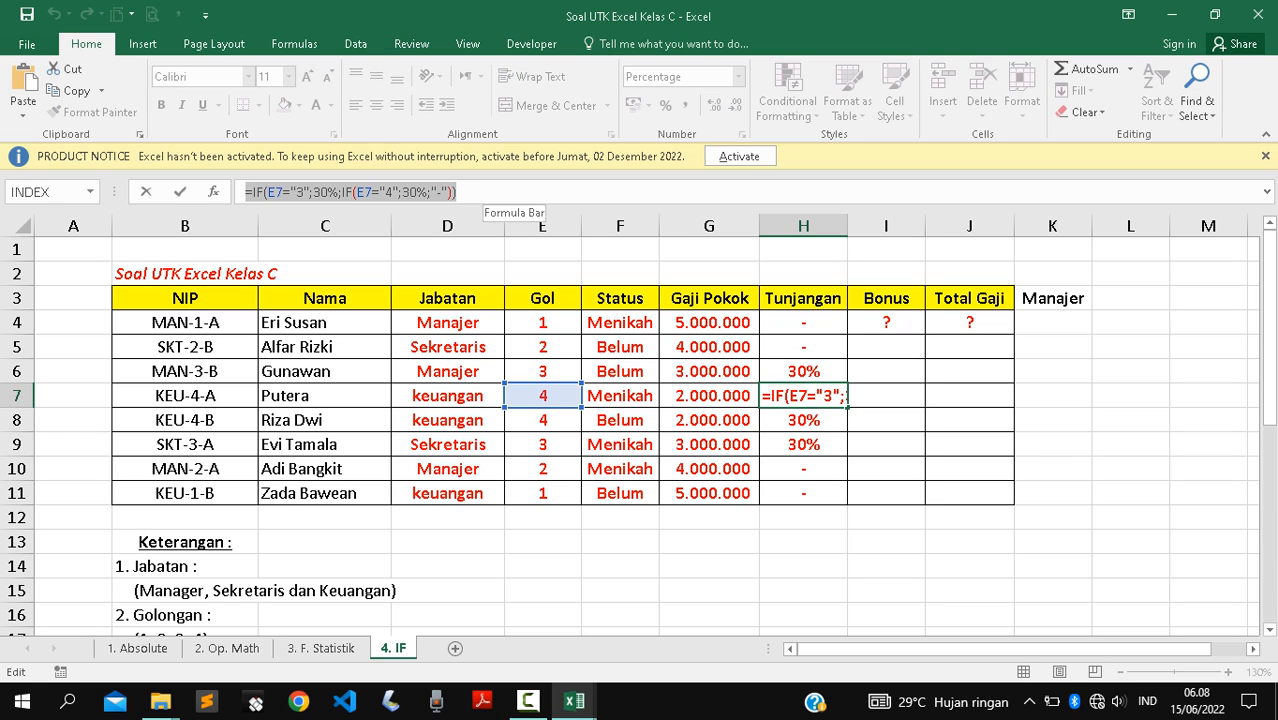
key(ctrl+c)
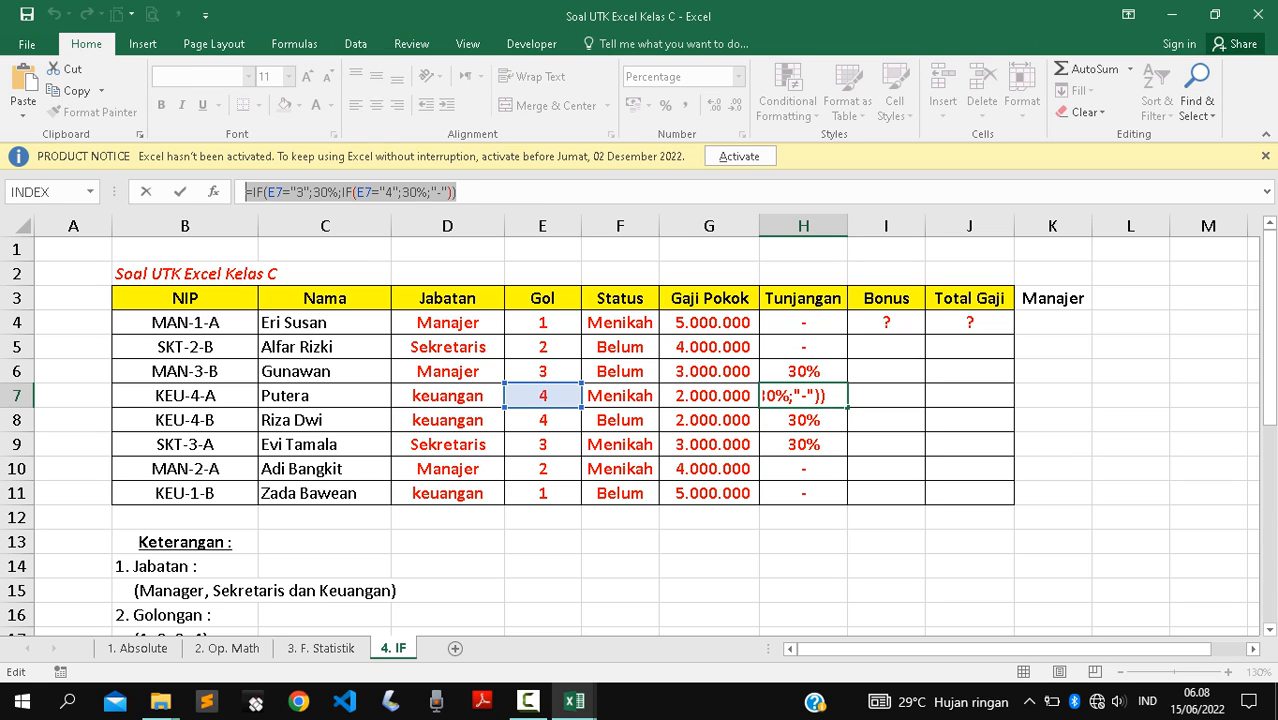
key(Return)
click(1052, 323)
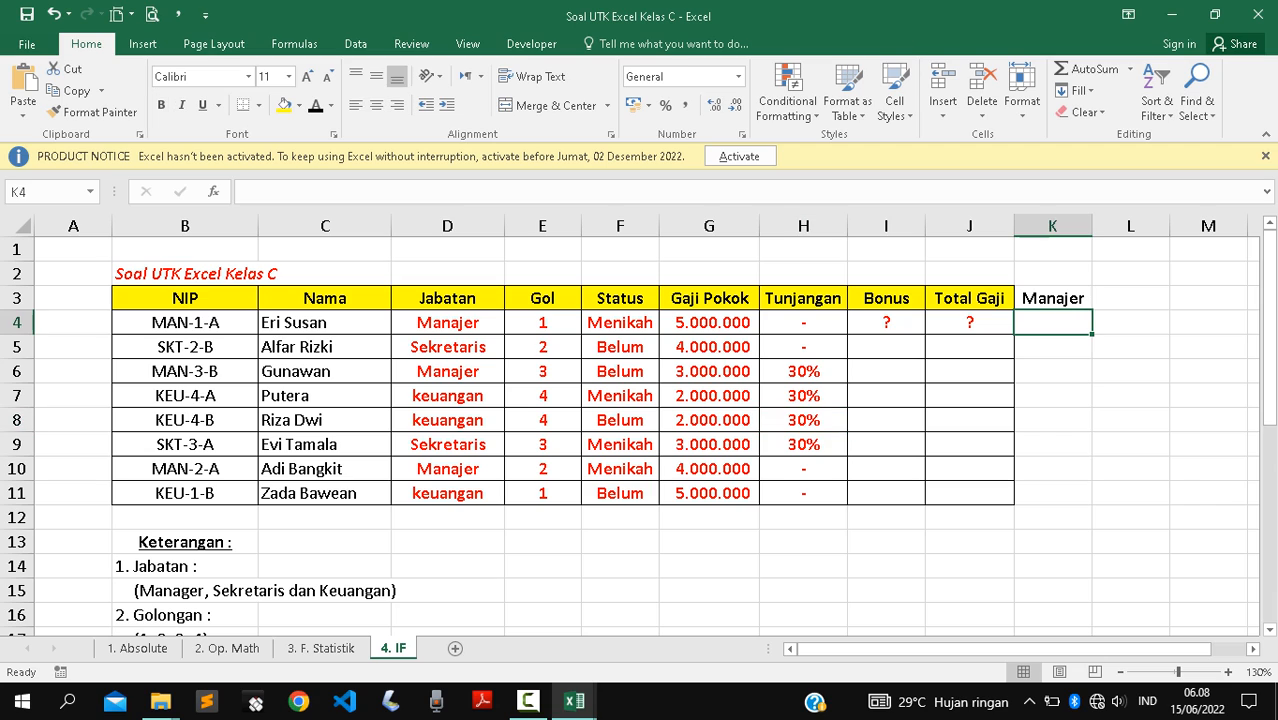
key(ctrl+v)
Try to nest an OR function around the E4 condition in the IF formula in H4.
click(803, 323)
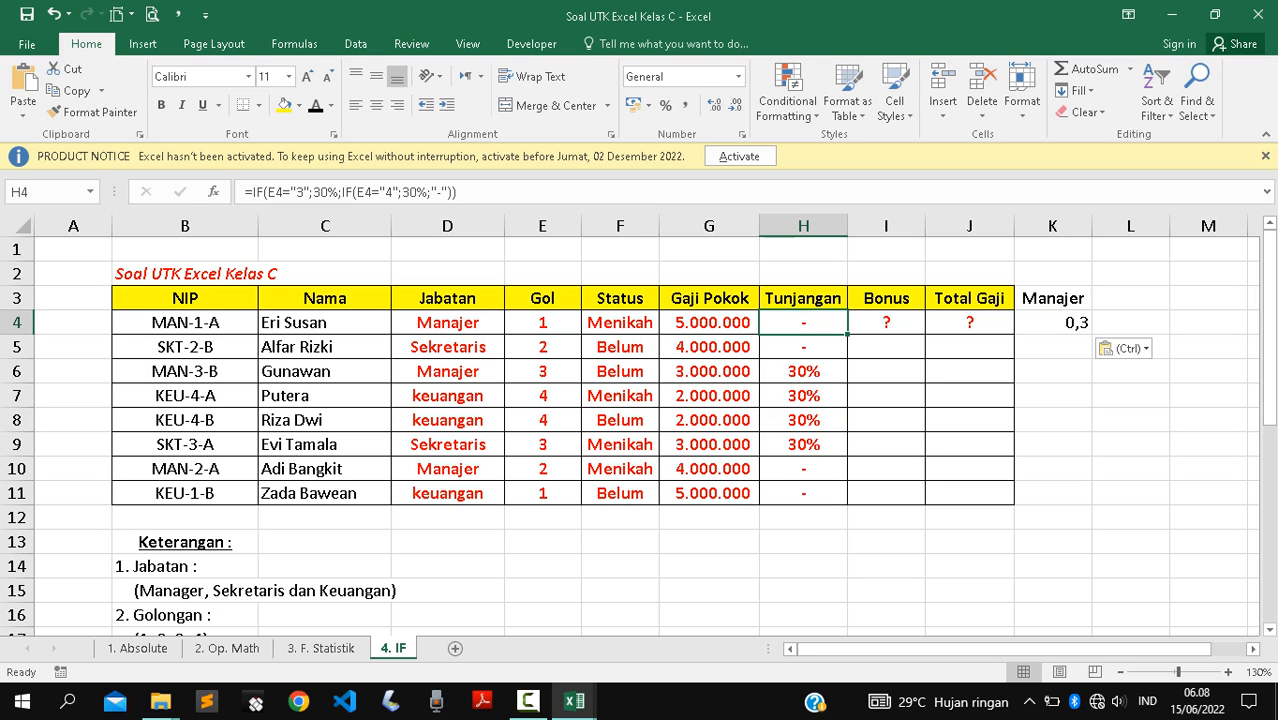
click(446, 192)
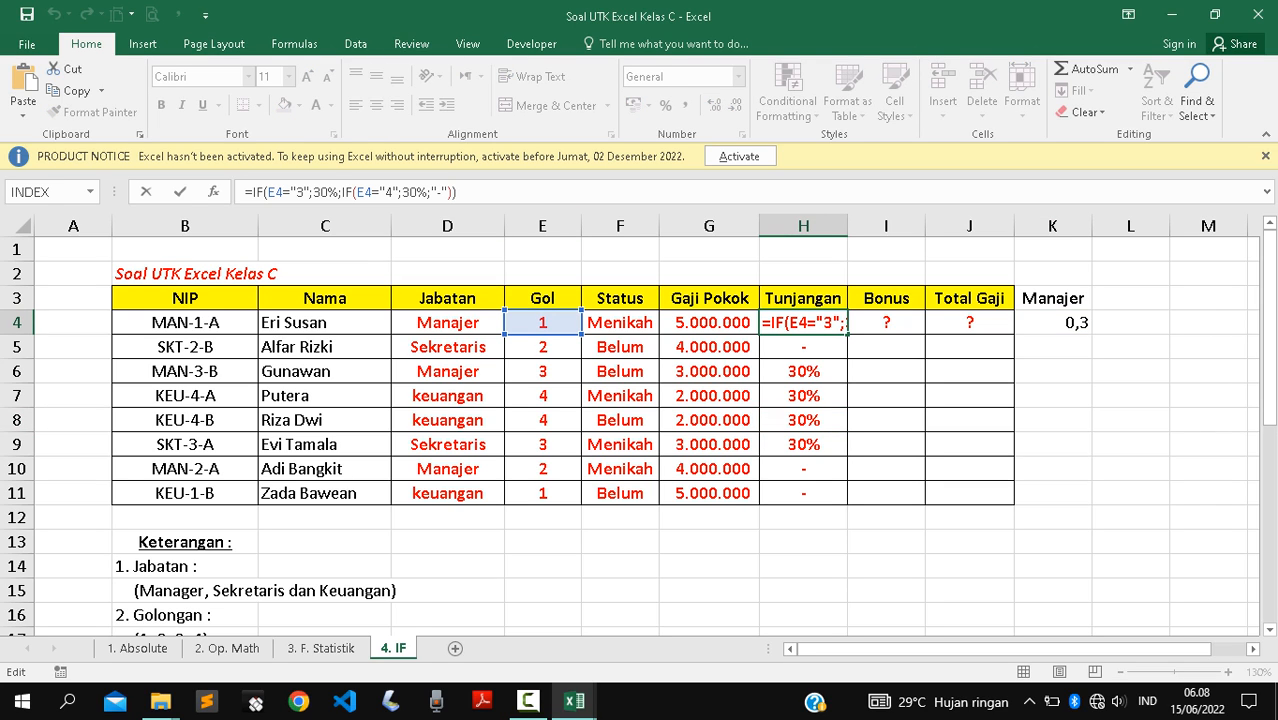
click(284, 192)
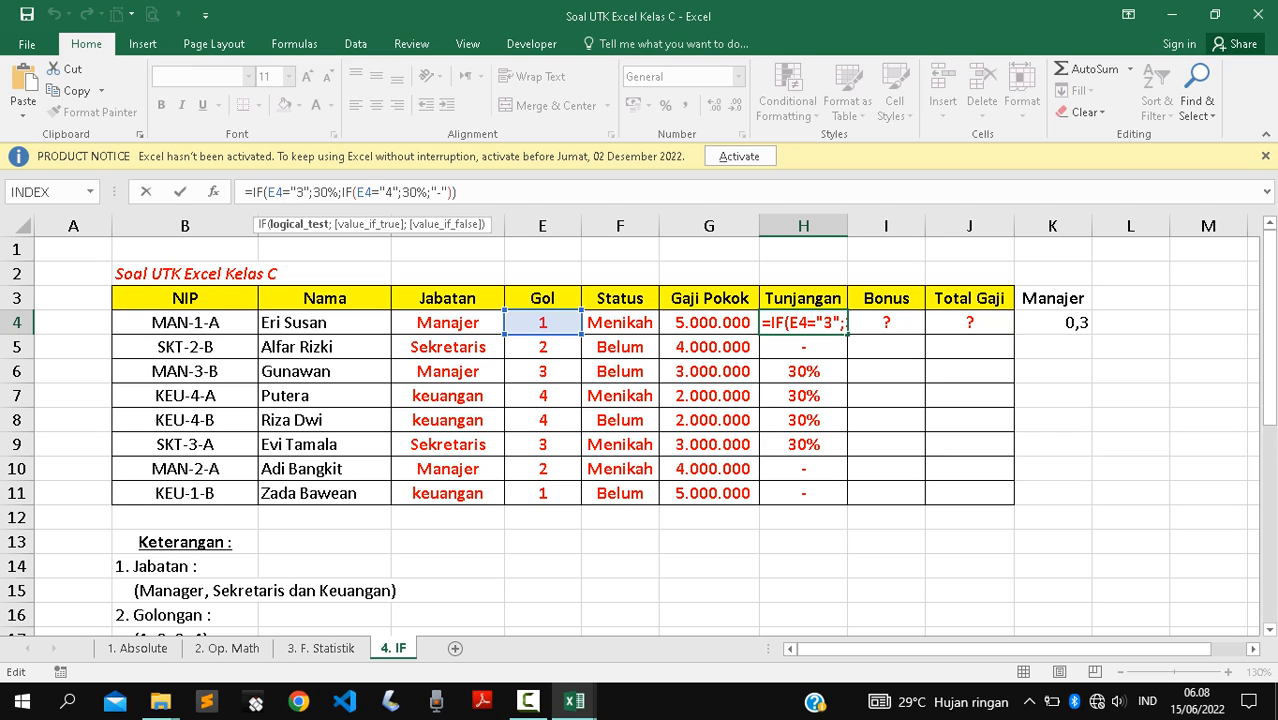
click(264, 192)
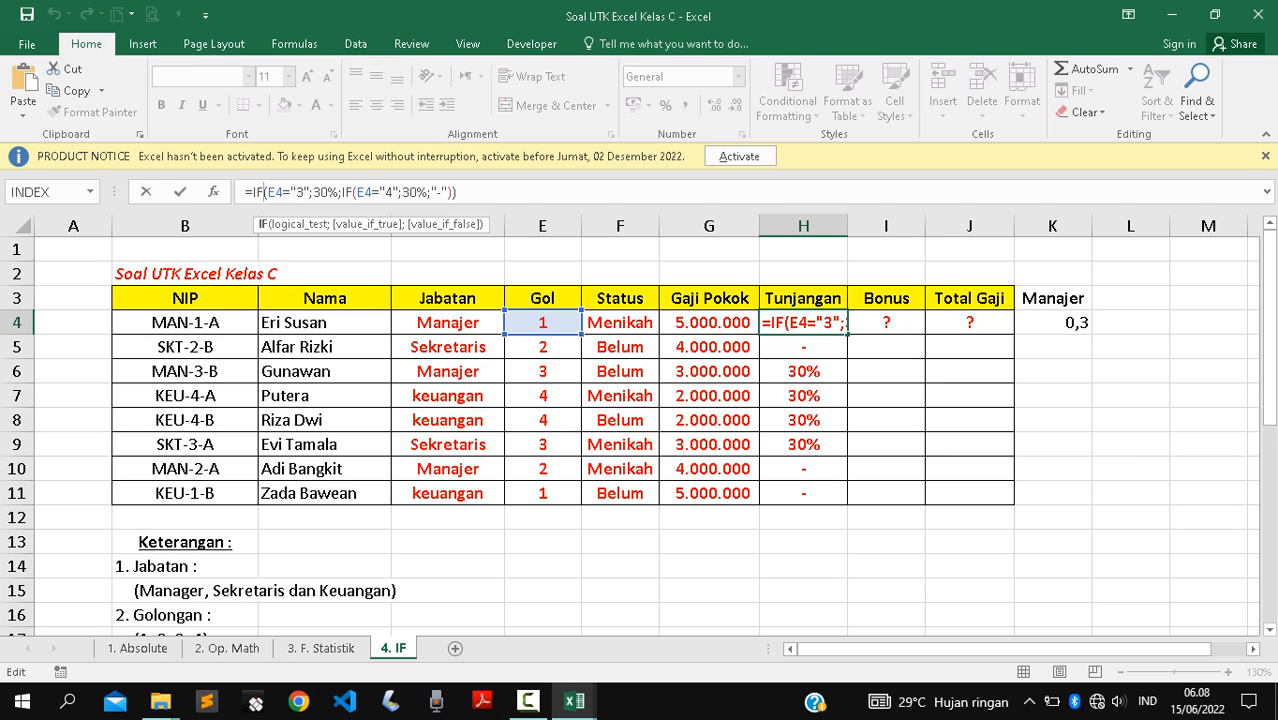
key(Right)
text(or)
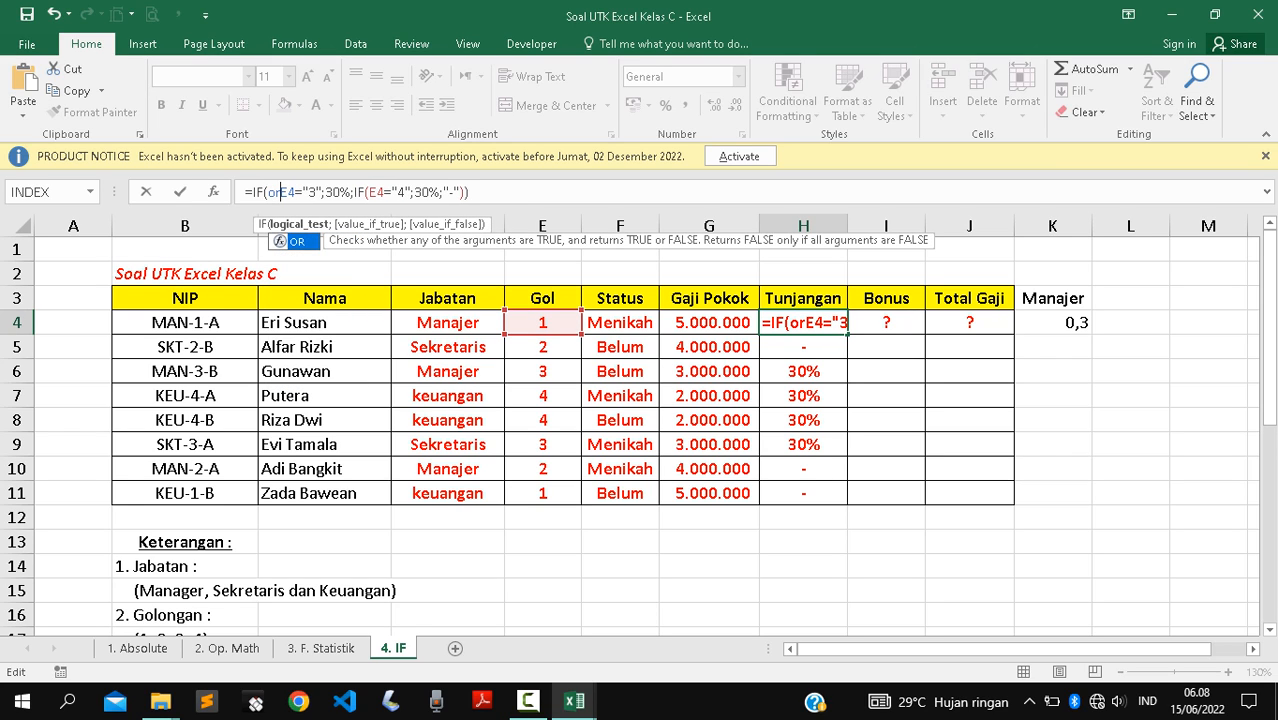
text(()
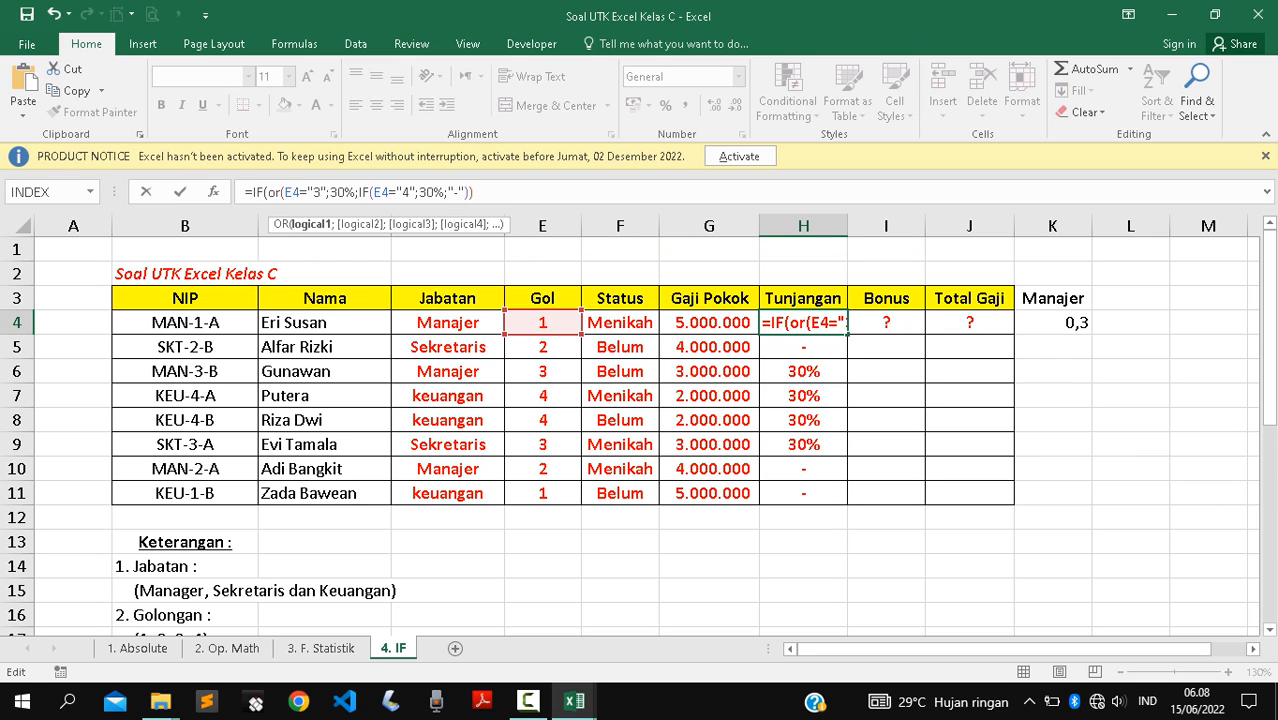
key(Right)
text(;)
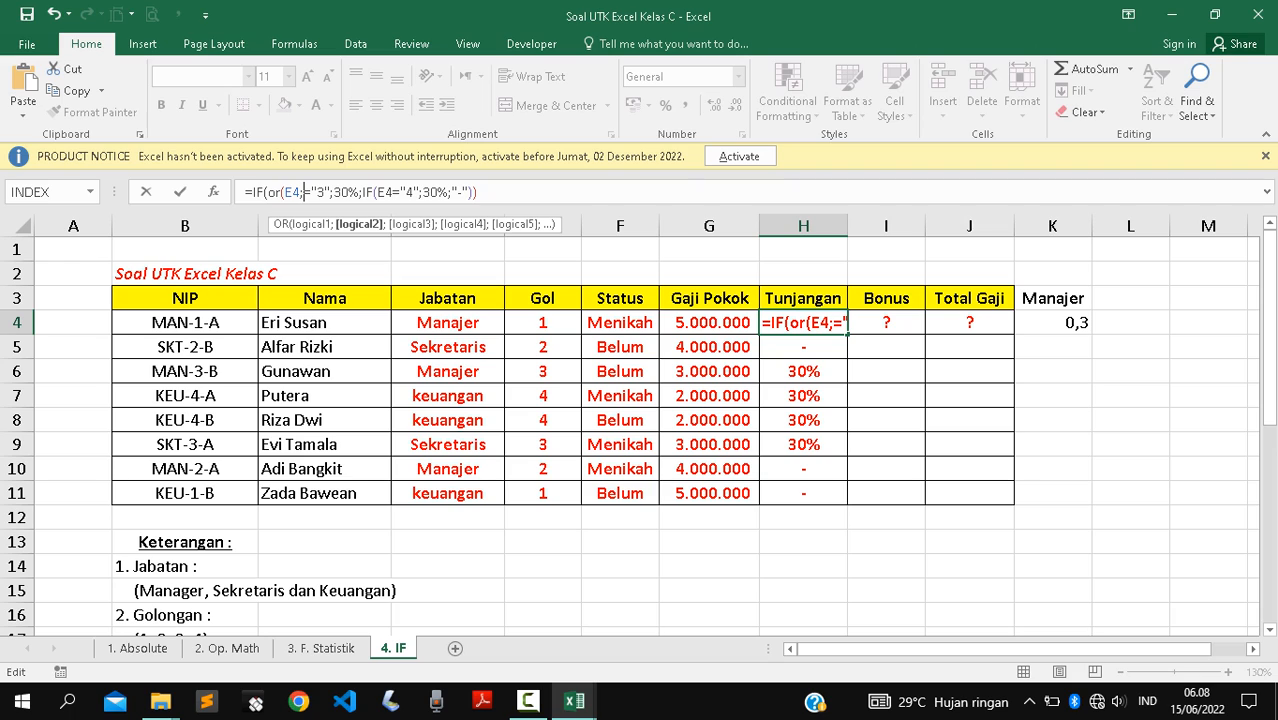
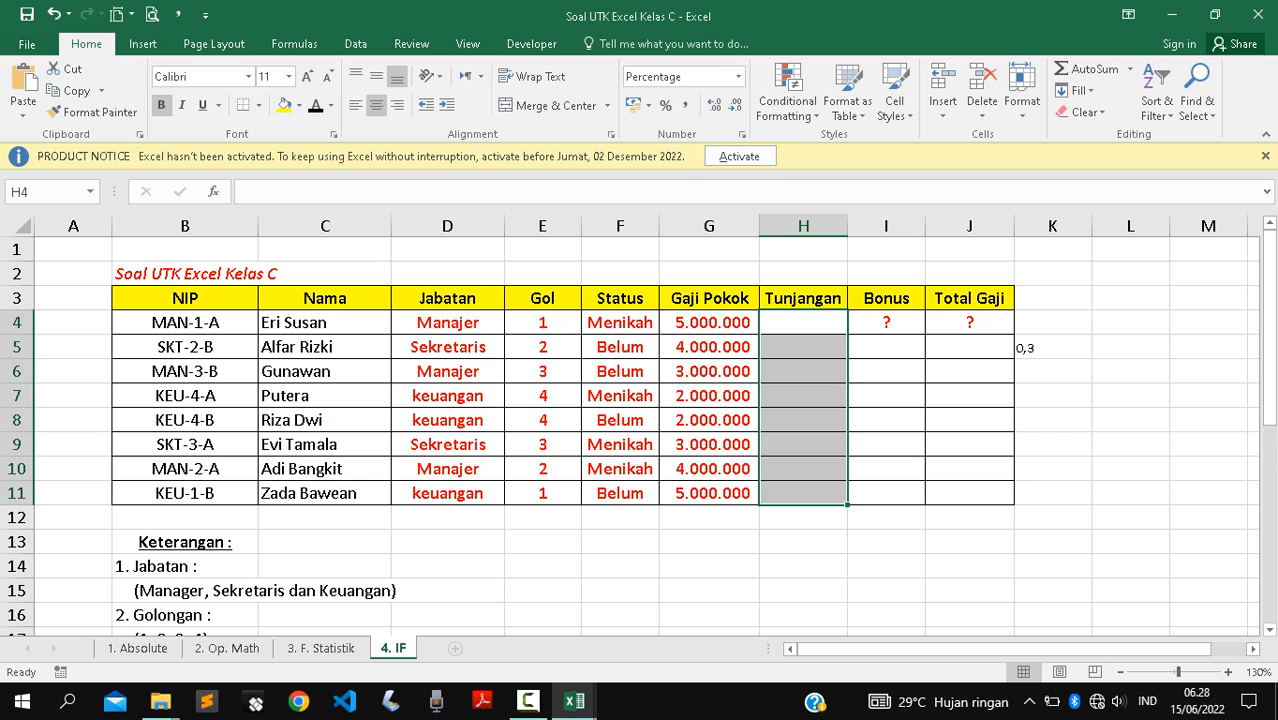
Start an IF formula in H4 with a nested AND whose first condition is E4="3".
click(803, 323)
text(=)
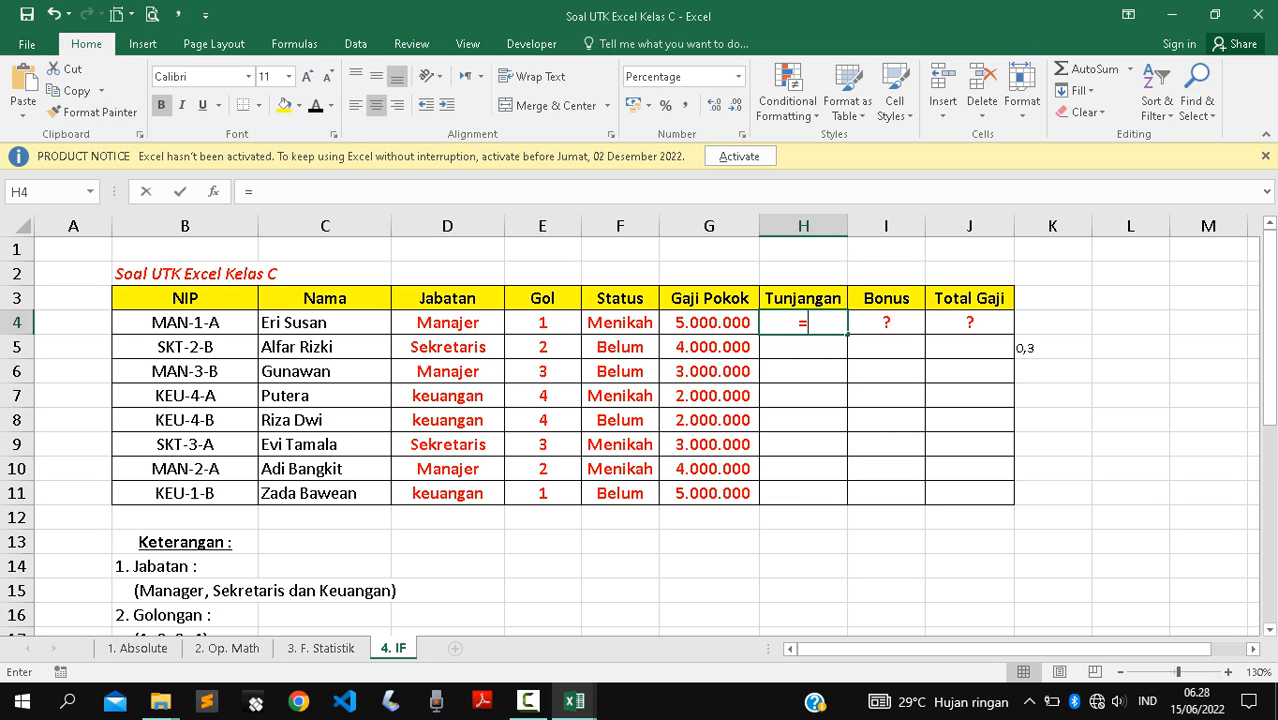
text(if()
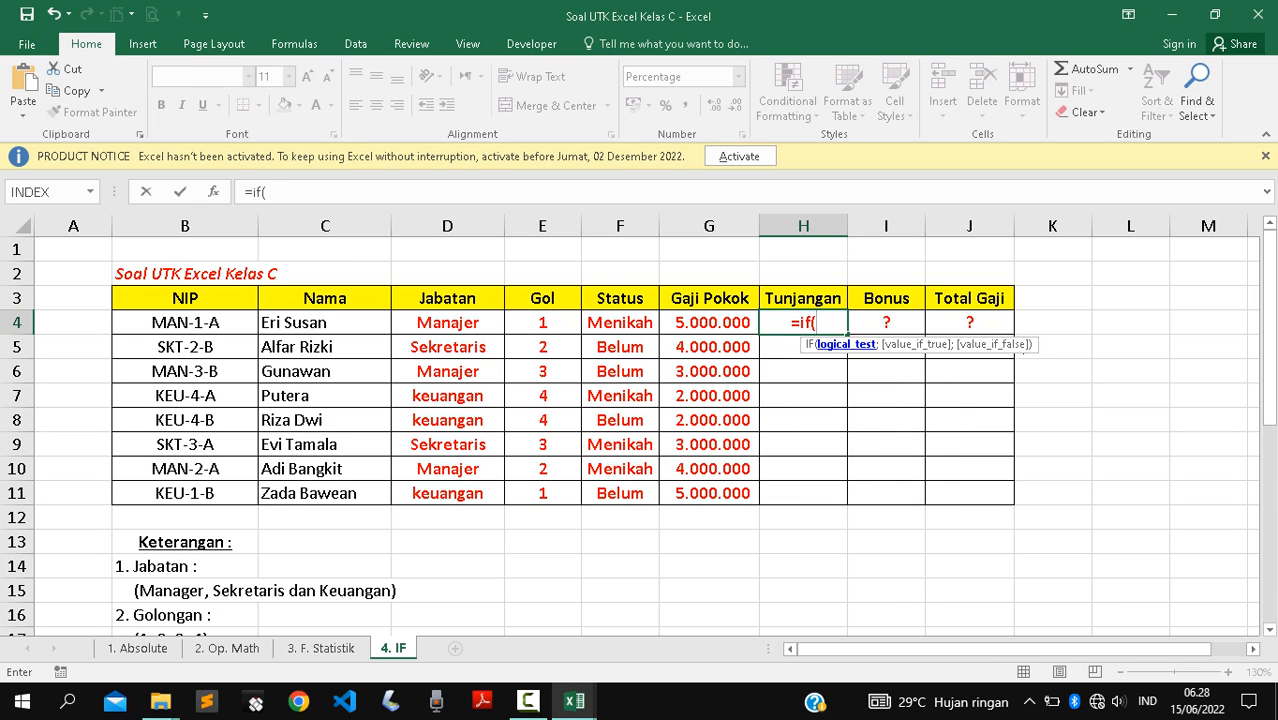
text(and()
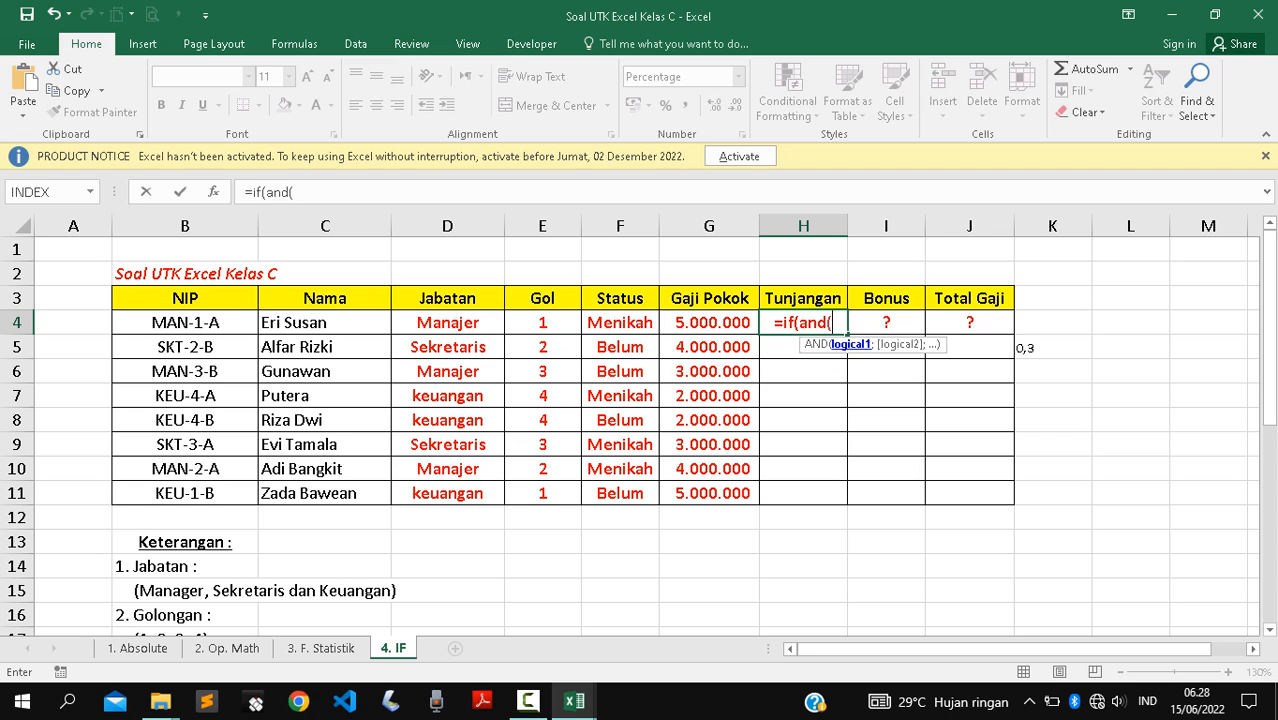
click(543, 323)
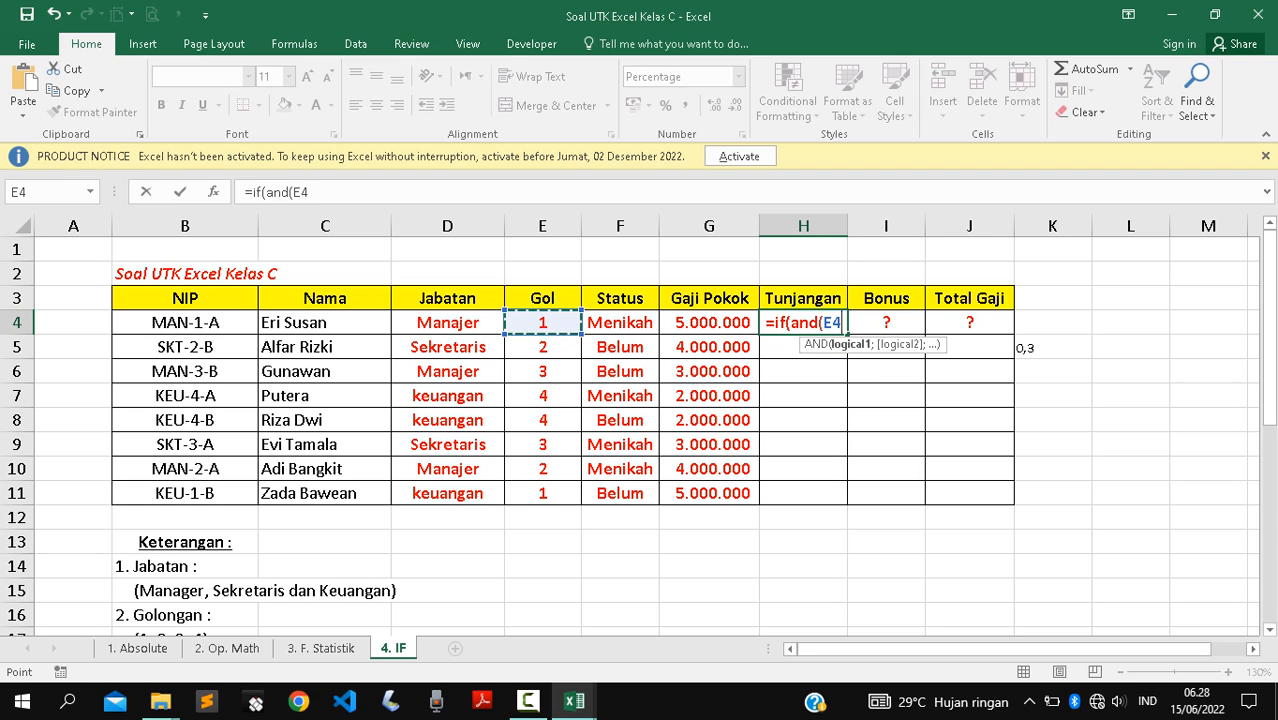
text(=)
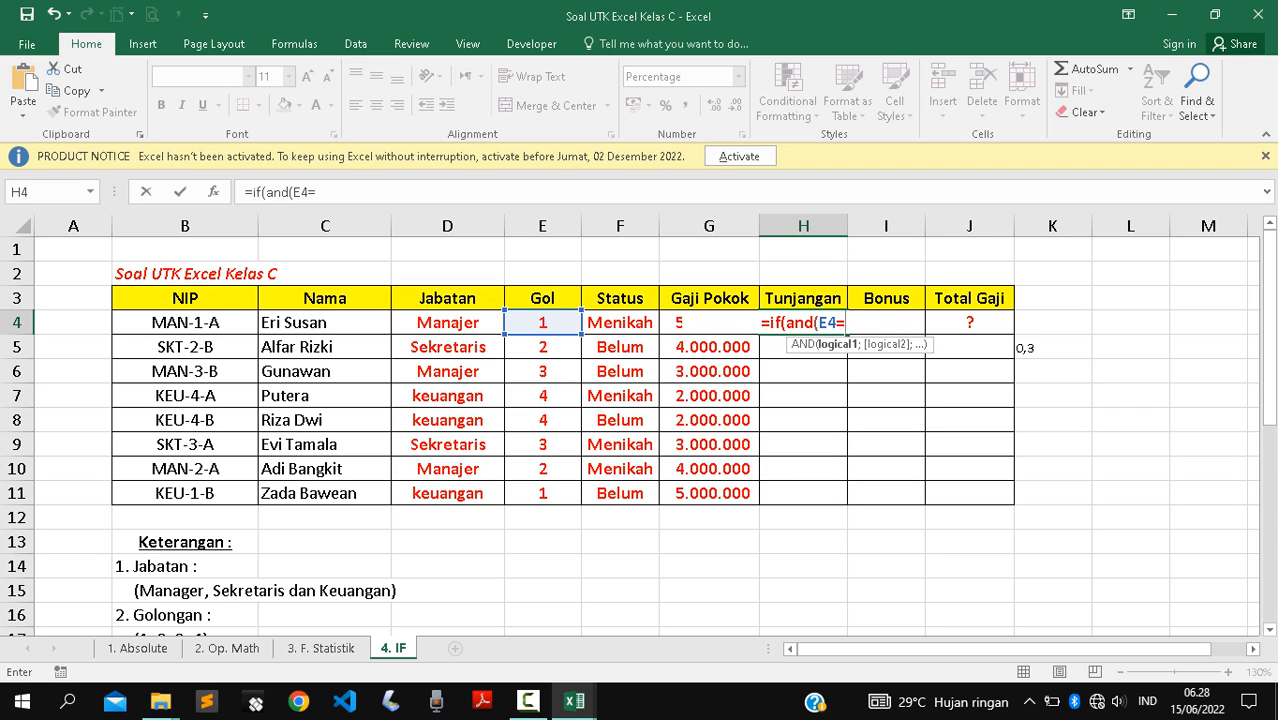
text(3)
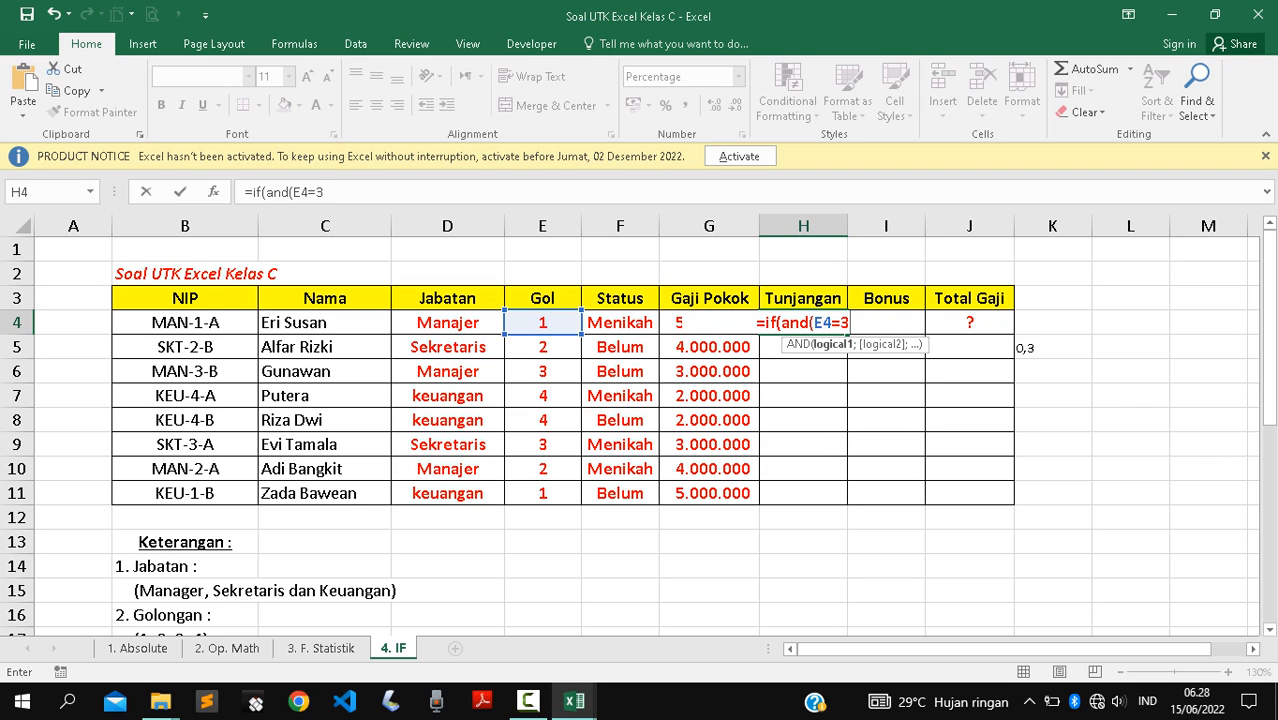
key(BackSpace)
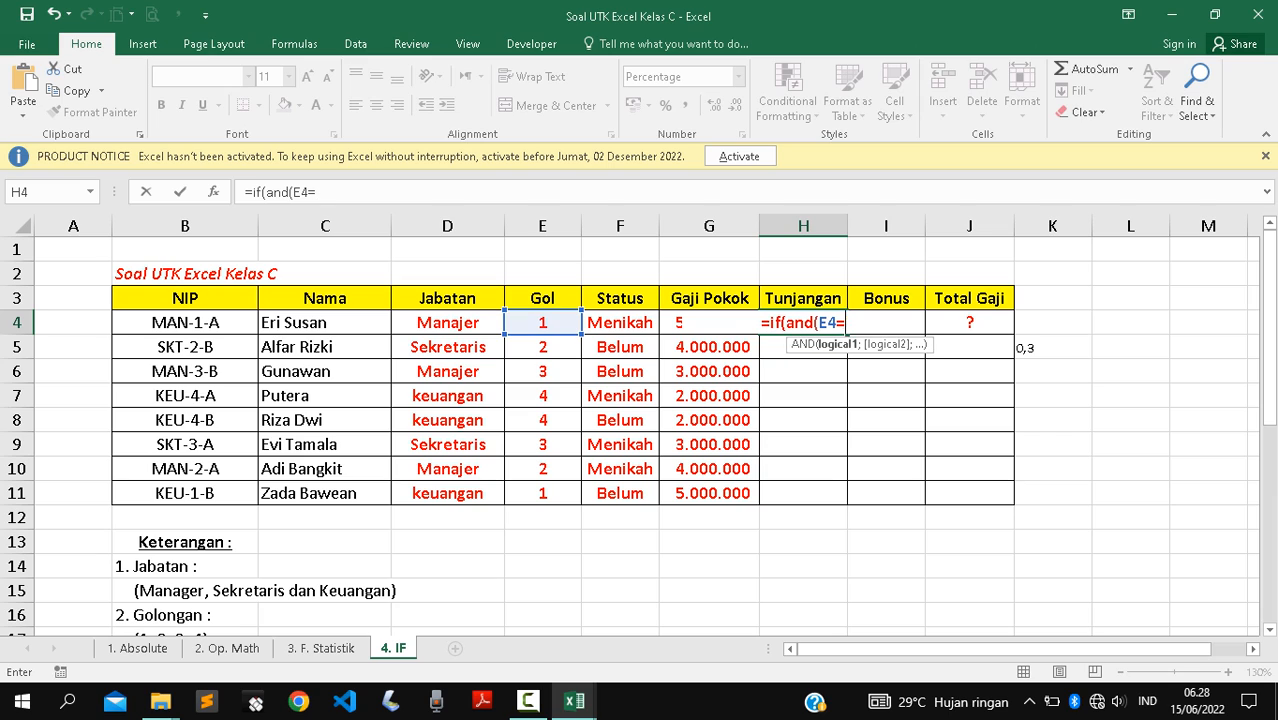
text("3")
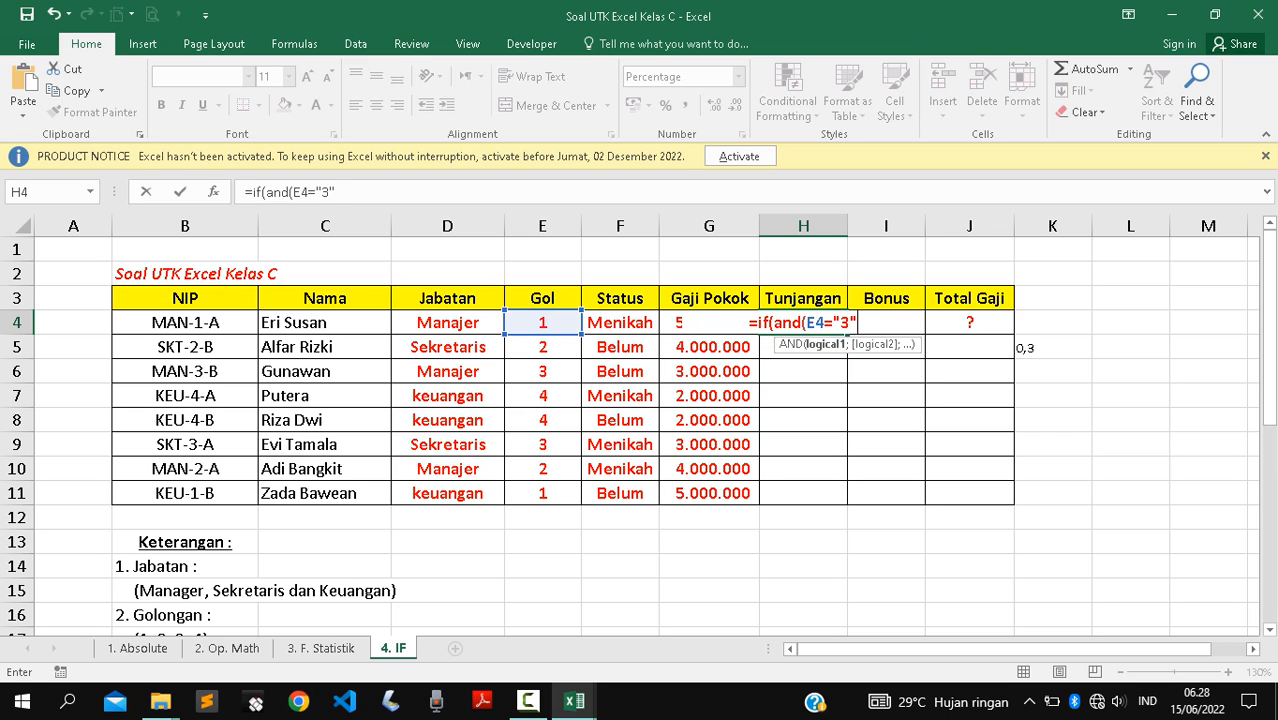
text(;)
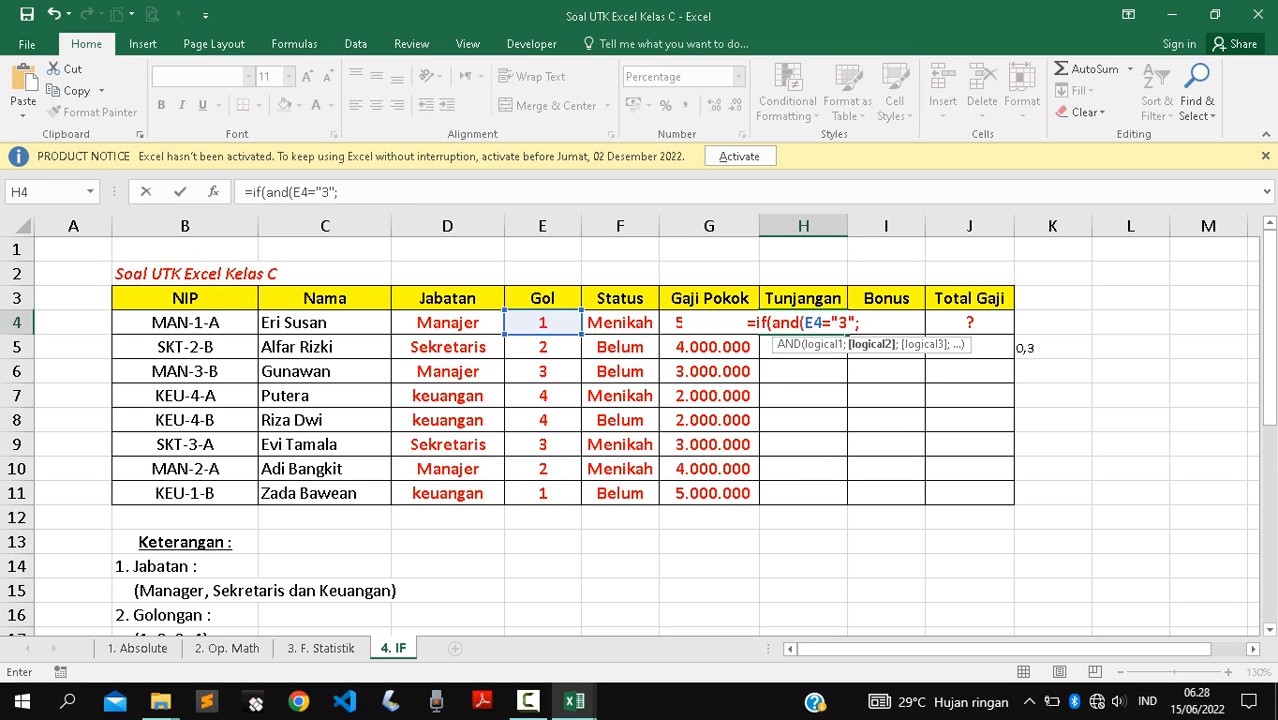
Add F4="Menikah" as the second AND condition in the H4 formula and close the AND function.
click(620, 323)
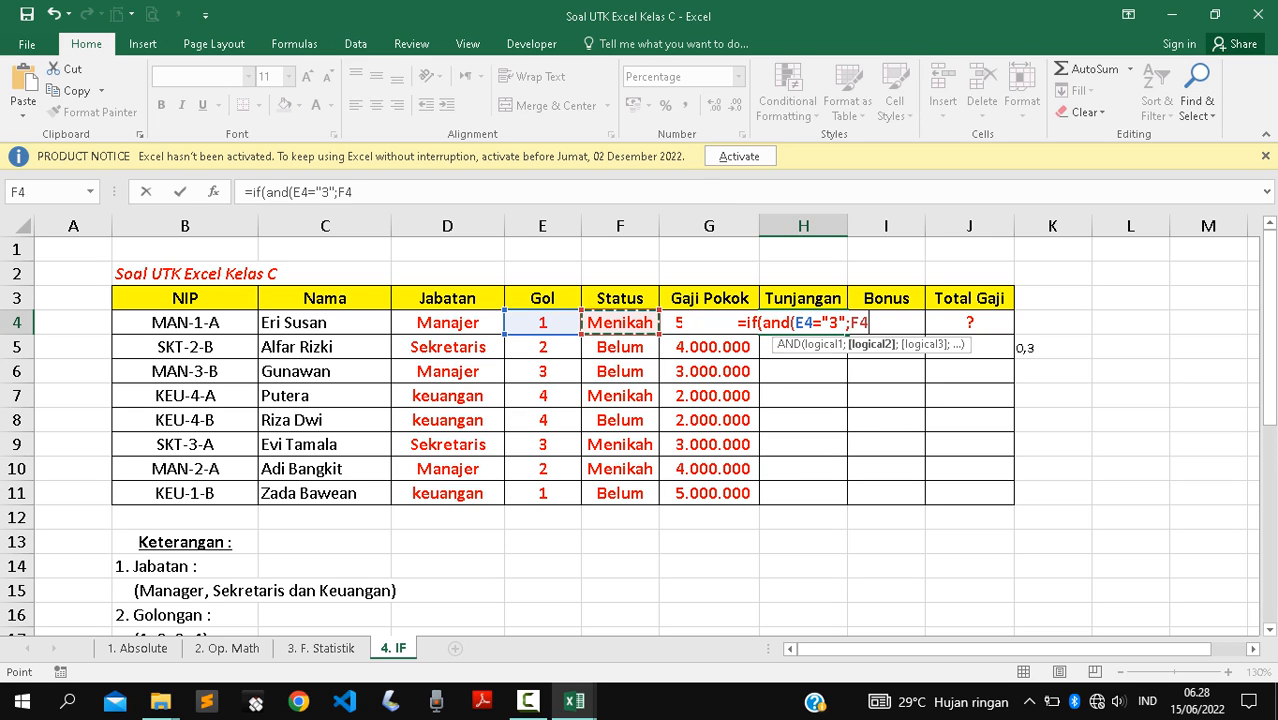
text(="me)
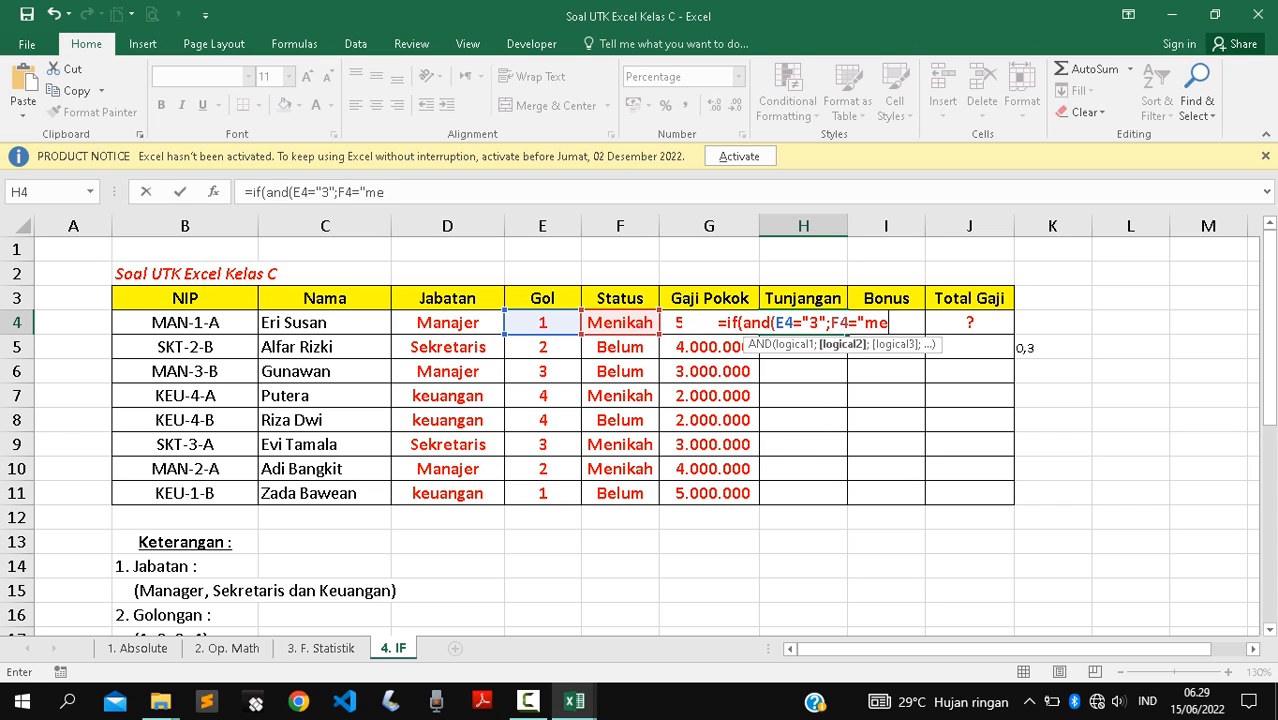
key(BackSpace)
key(BackSpace)
text(Men)
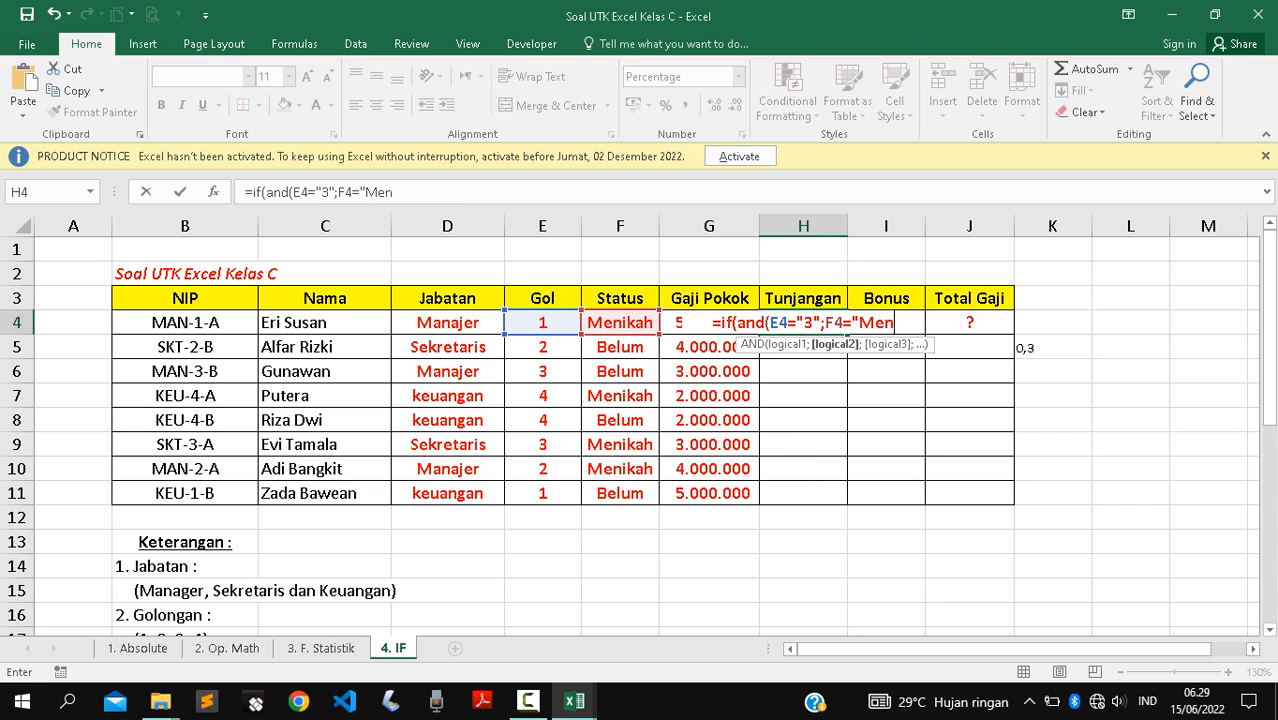
text(ikah")
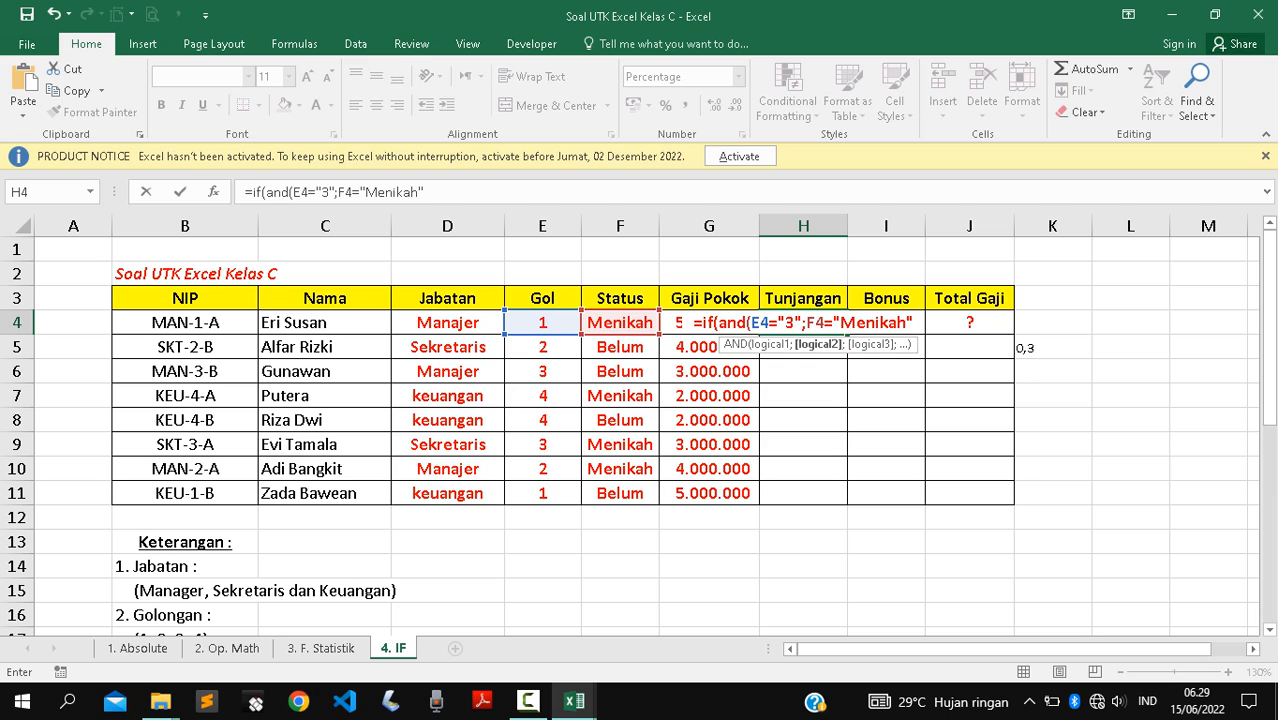
text())
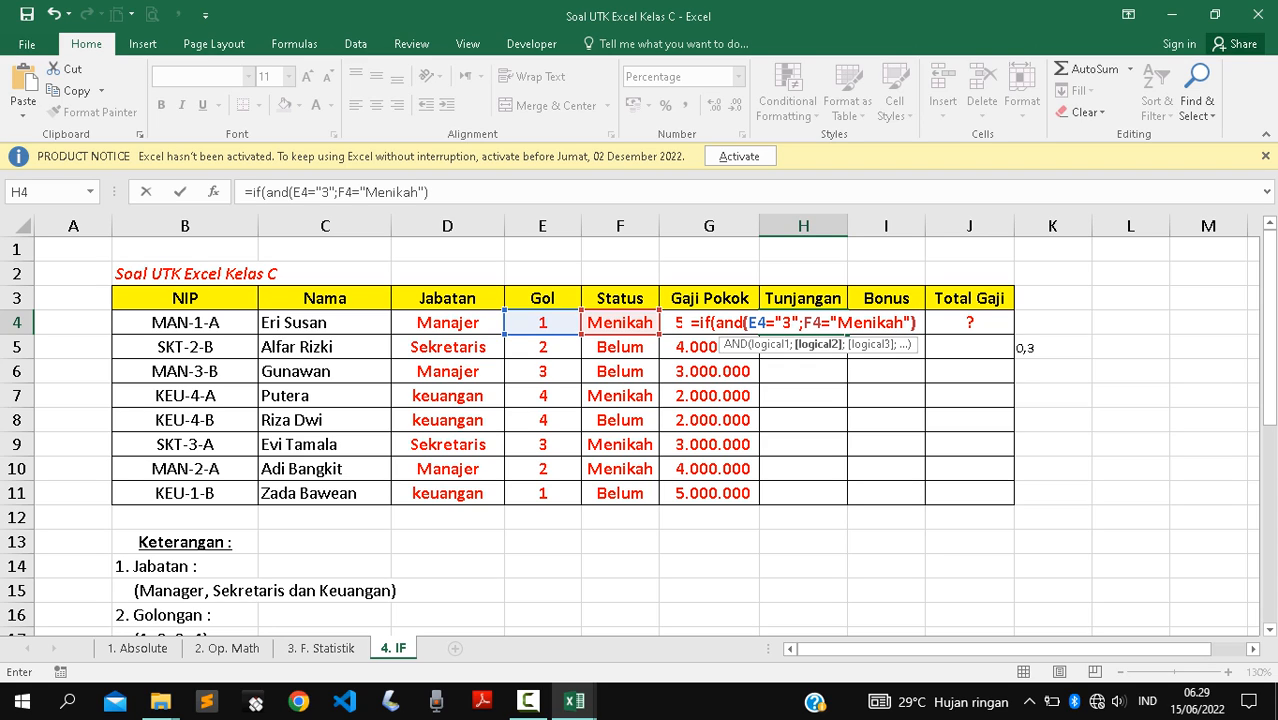
Set 30% as the value if true in the H4 formula and begin its value-if-false argument.
text(;)
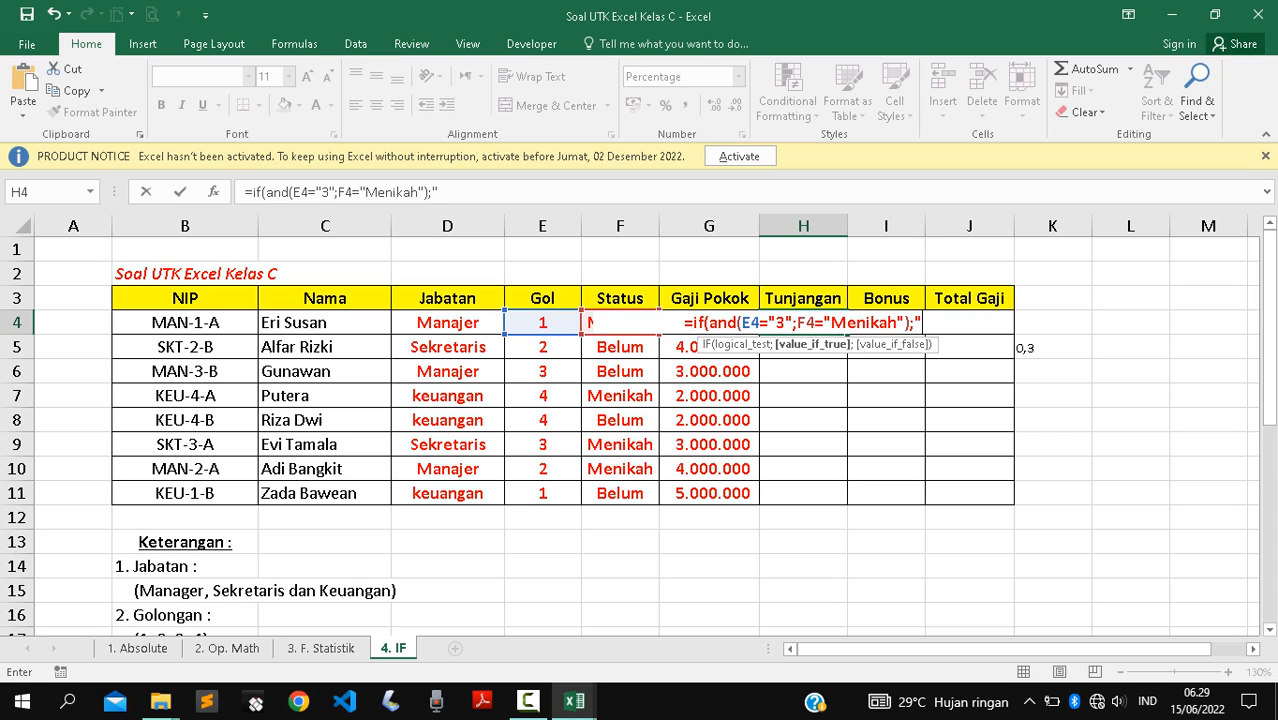
text(3)
key(BackSpace)
text(3-)
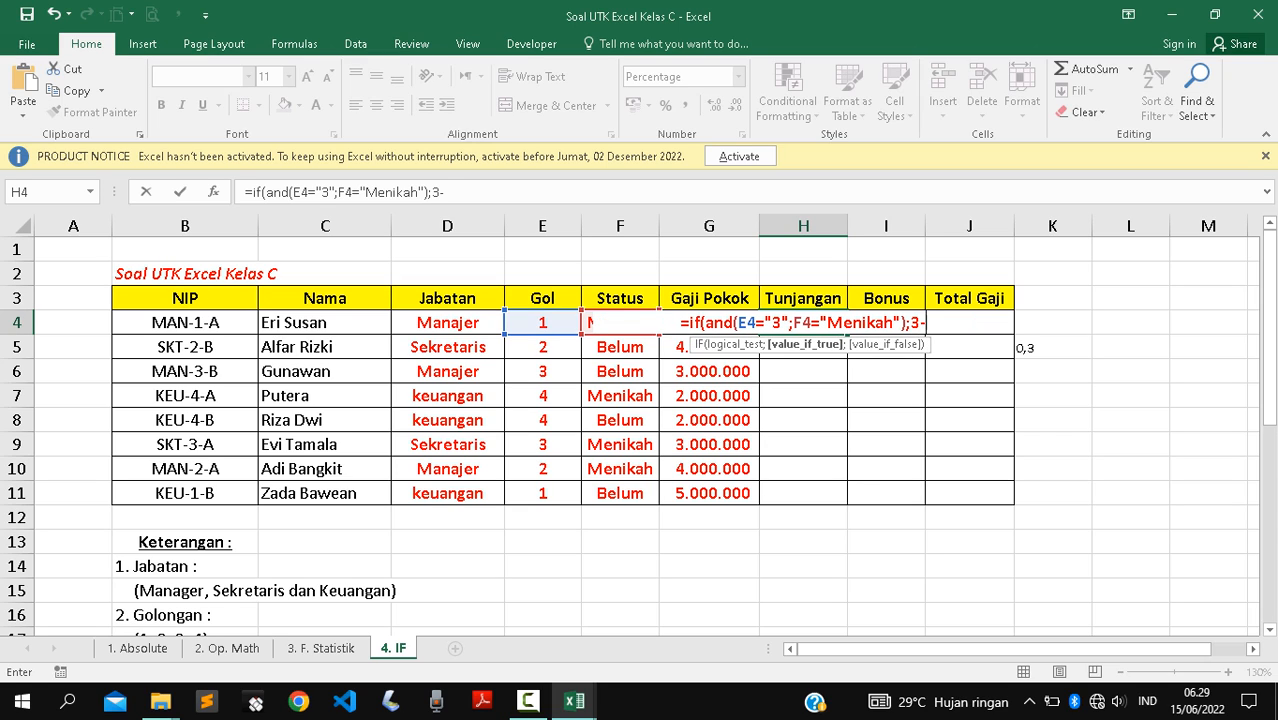
key(BackSpace)
text(0%)
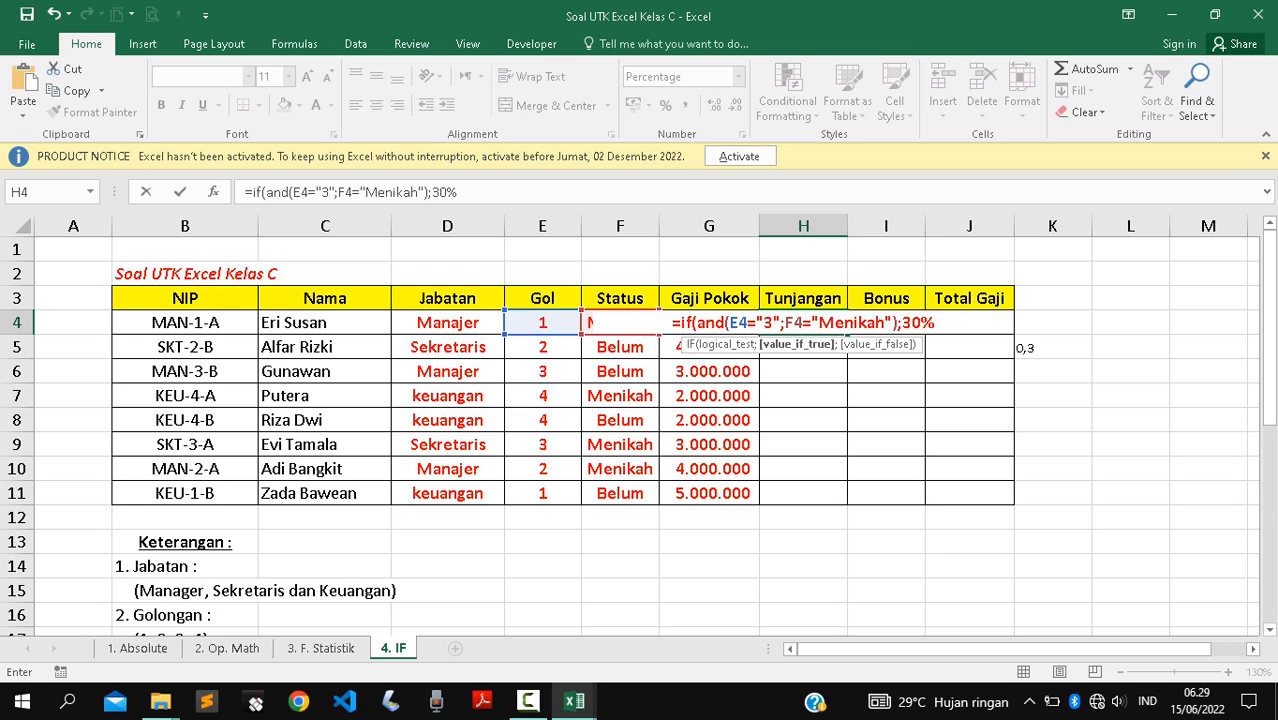
text(;)
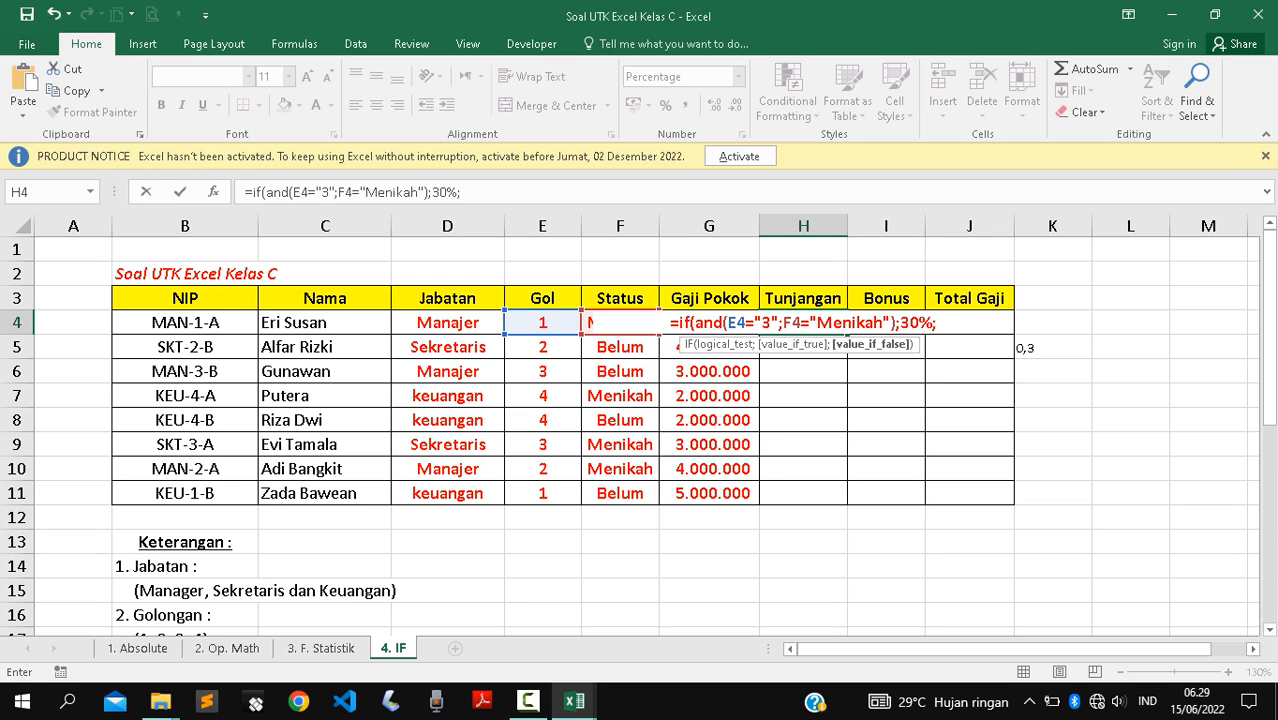
Duplicate the IF(AND()) text at the end of the H4 formula as a nested IF without its equals sign.
drag(462, 192, 245, 192)
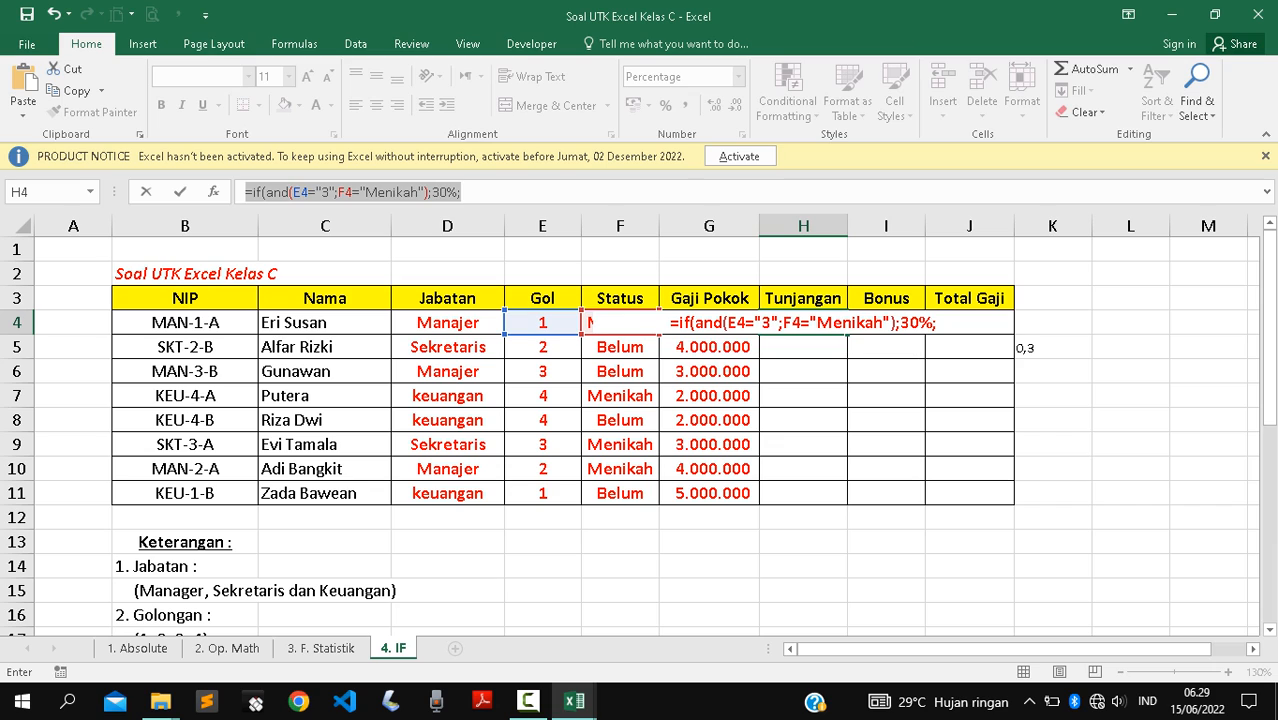
key(ctrl+c)
key(End)
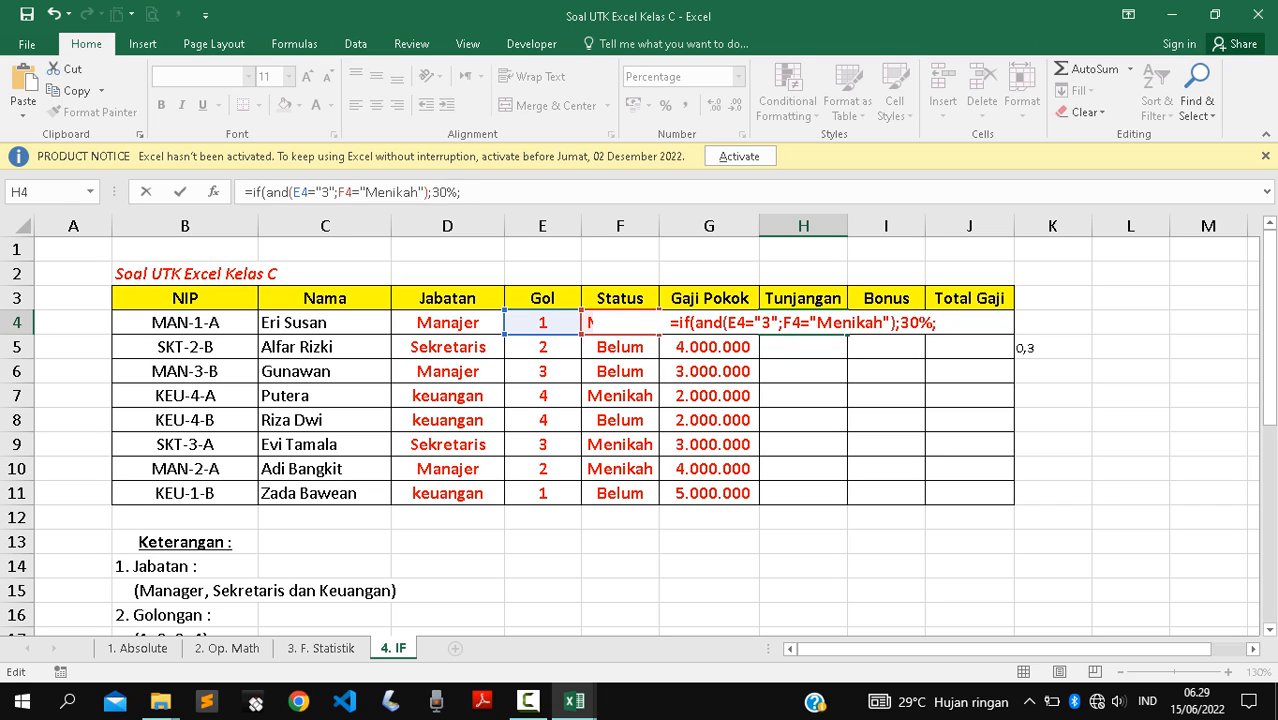
key(ctrl+v)
click(457, 192)
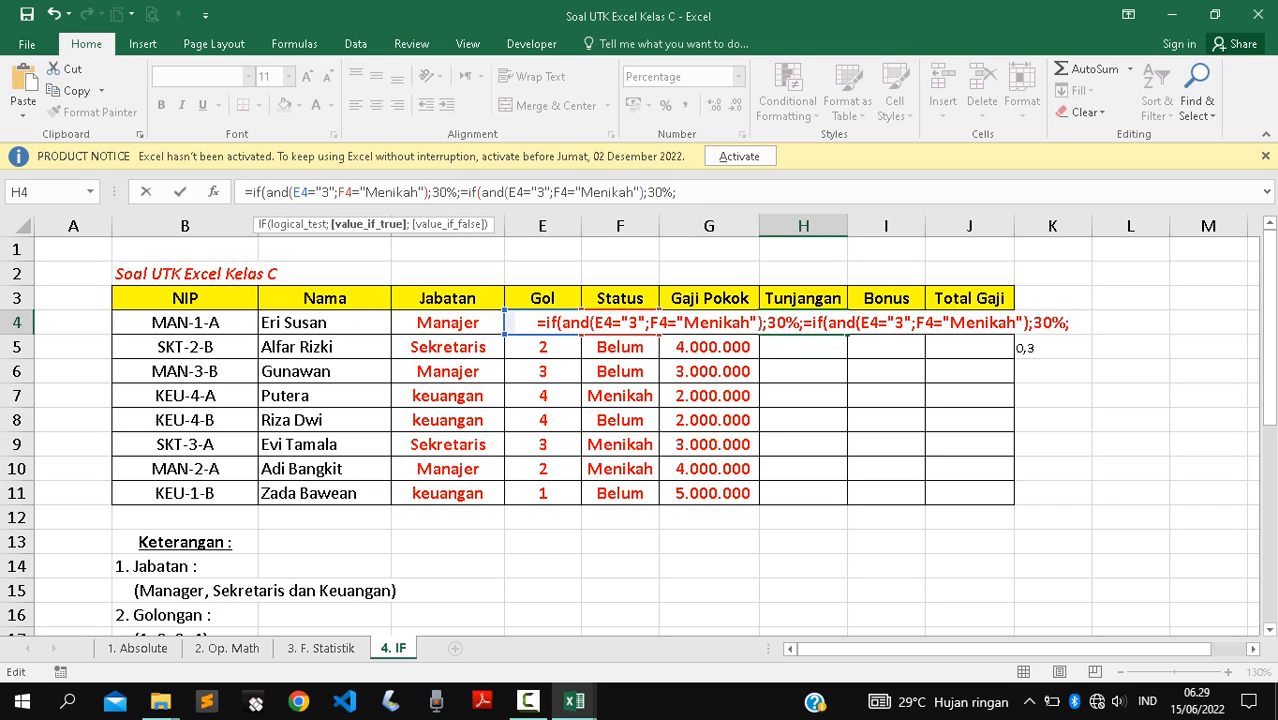
key(Delete)
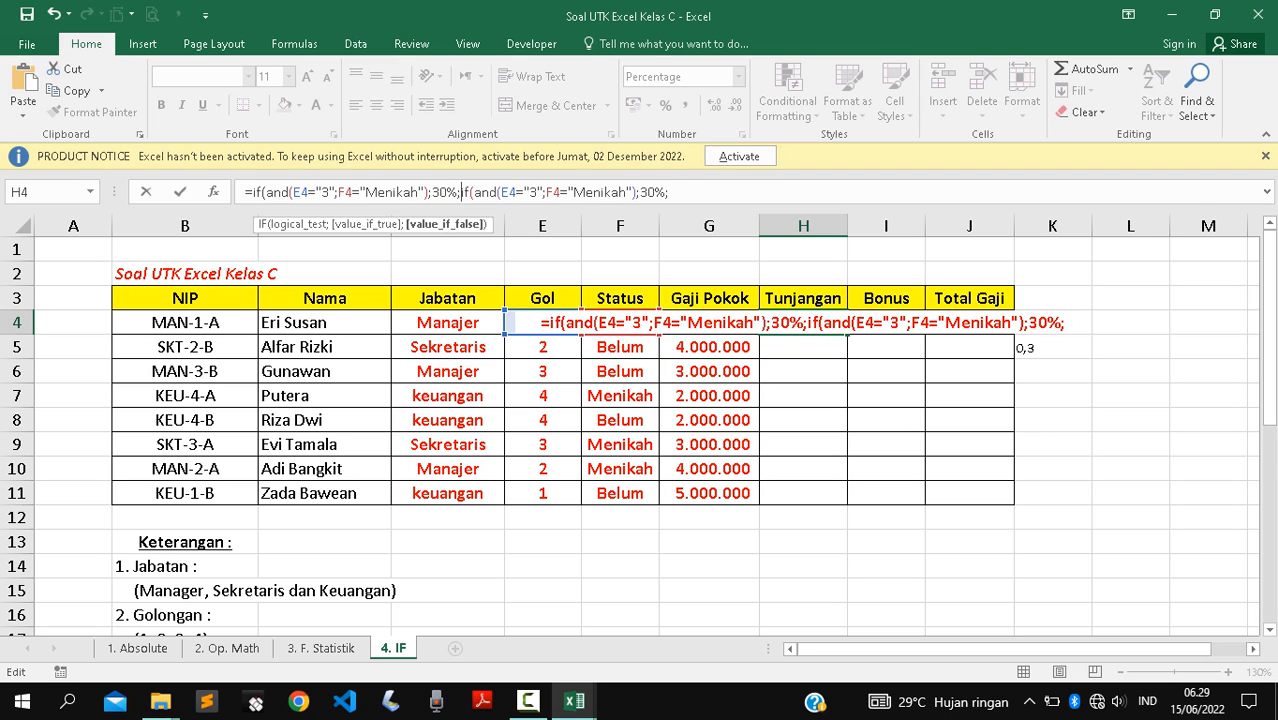
Change the E4 condition in the nested IF of the H4 formula to "4".
key(Right)
key(Right)
key(Right)
key(Right)
key(Right)
key(Right)
key(Right)
key(Right)
key(Right)
key(Right)
key(Right)
key(Right)
key(Right)
key(Right)
key(Right)
key(Right)
key(Right)
key(Right)
key(Right)
key(Right)
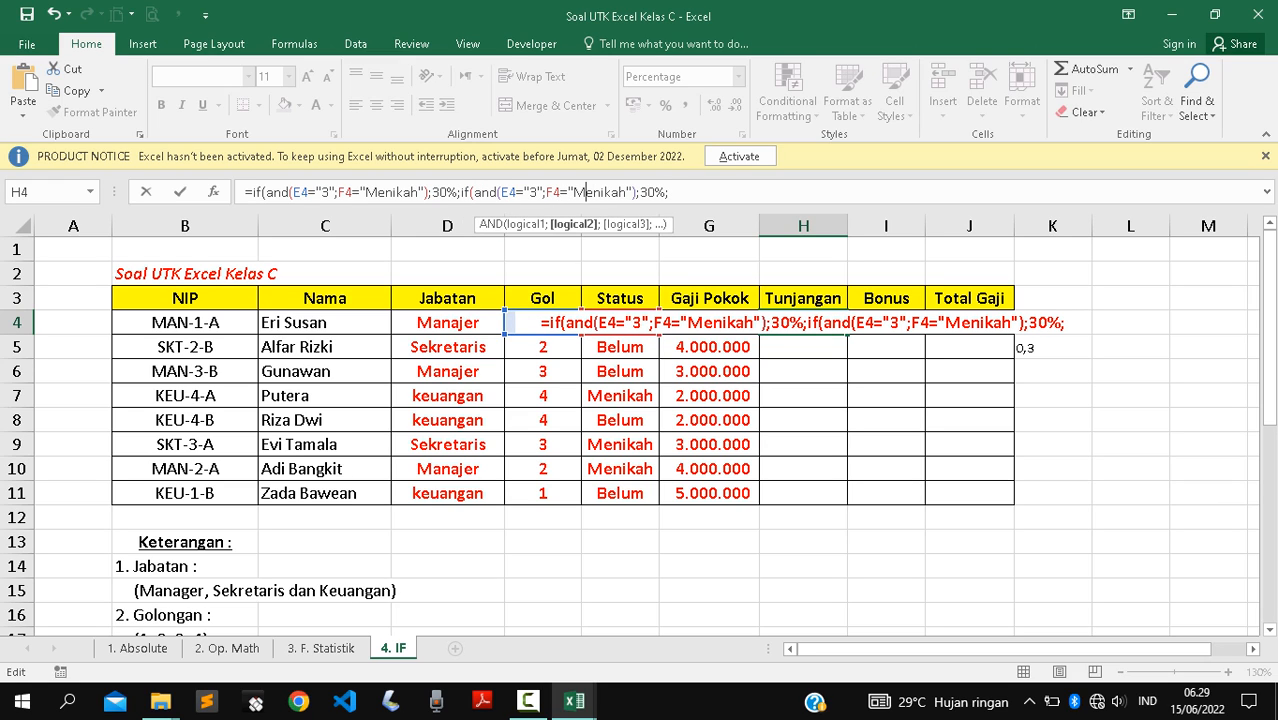
key(Left)
key(Left)
key(Left)
key(Left)
key(Left)
key(Left)
key(Left)
key(Left)
key(BackSpace)
text(4)
Finish the H4 formula with "-" as the final value if false and fill it down to H11.
key(Right)
key(Right)
key(Right)
key(Right)
key(Right)
key(Right)
key(Right)
key(Right)
key(Right)
key(Right)
key(Right)
key(Right)
key(Right)
key(Right)
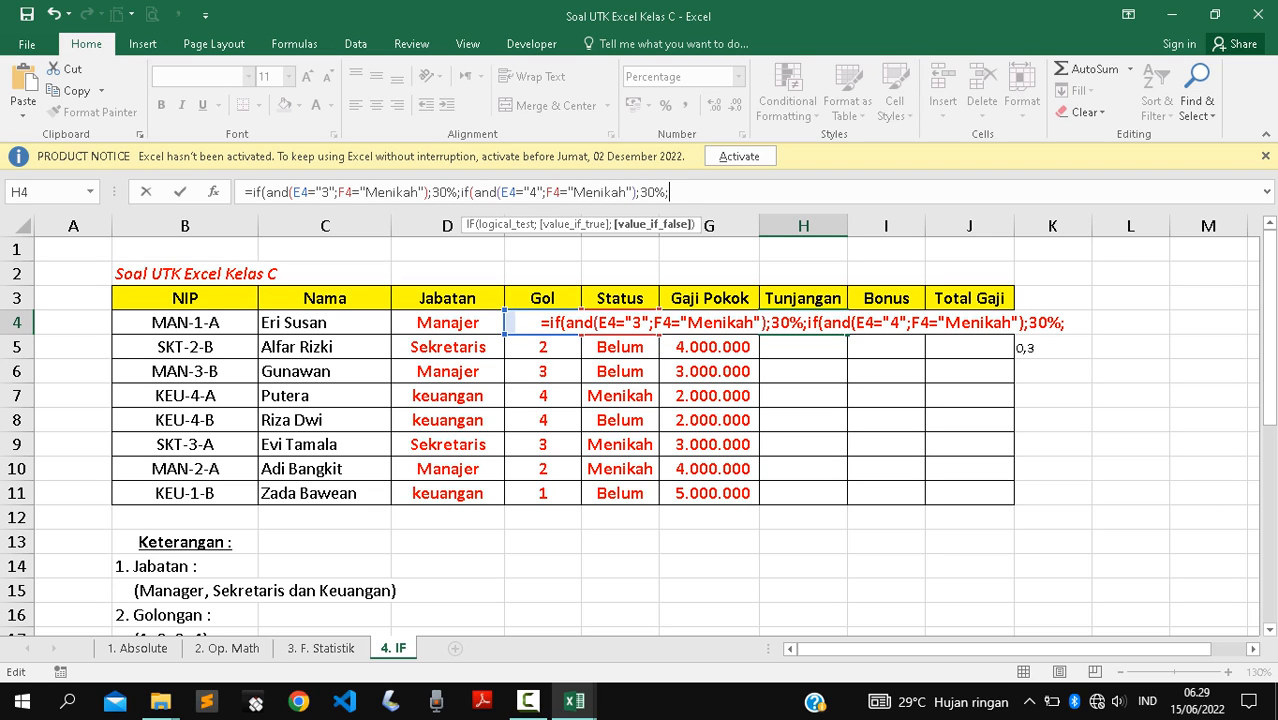
text("-)
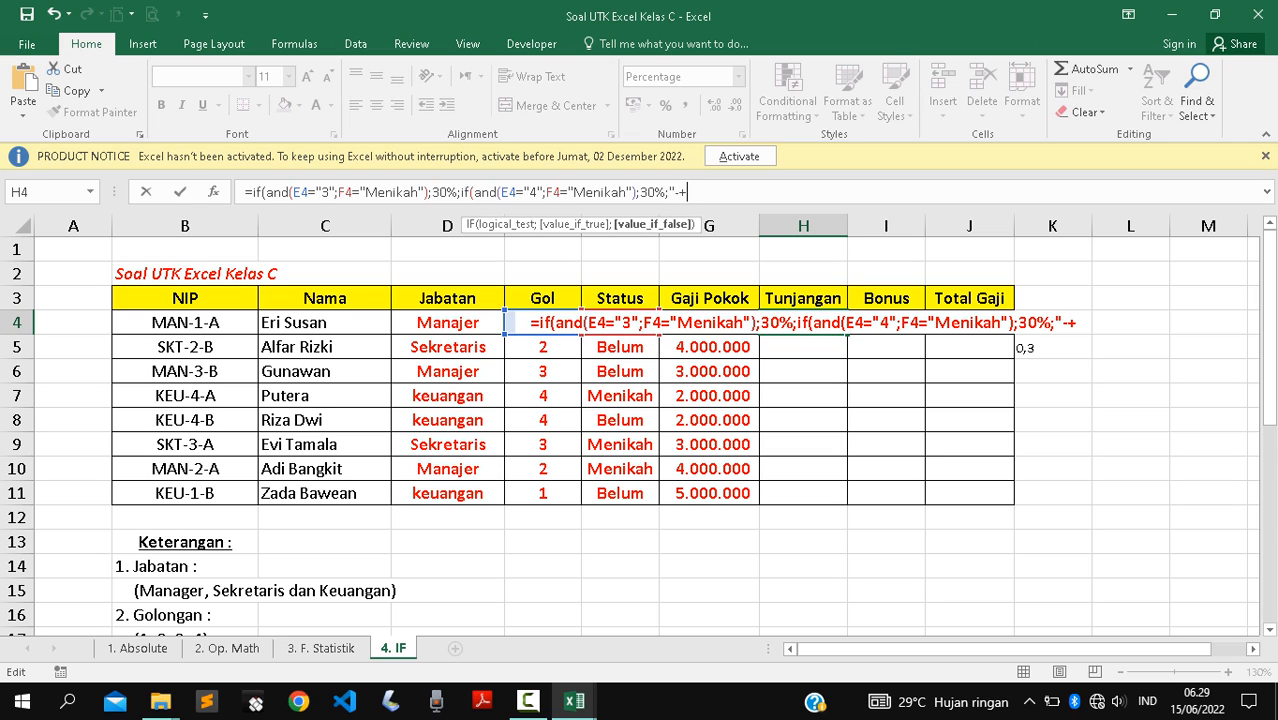
text(")
key(Return)
key(Return)
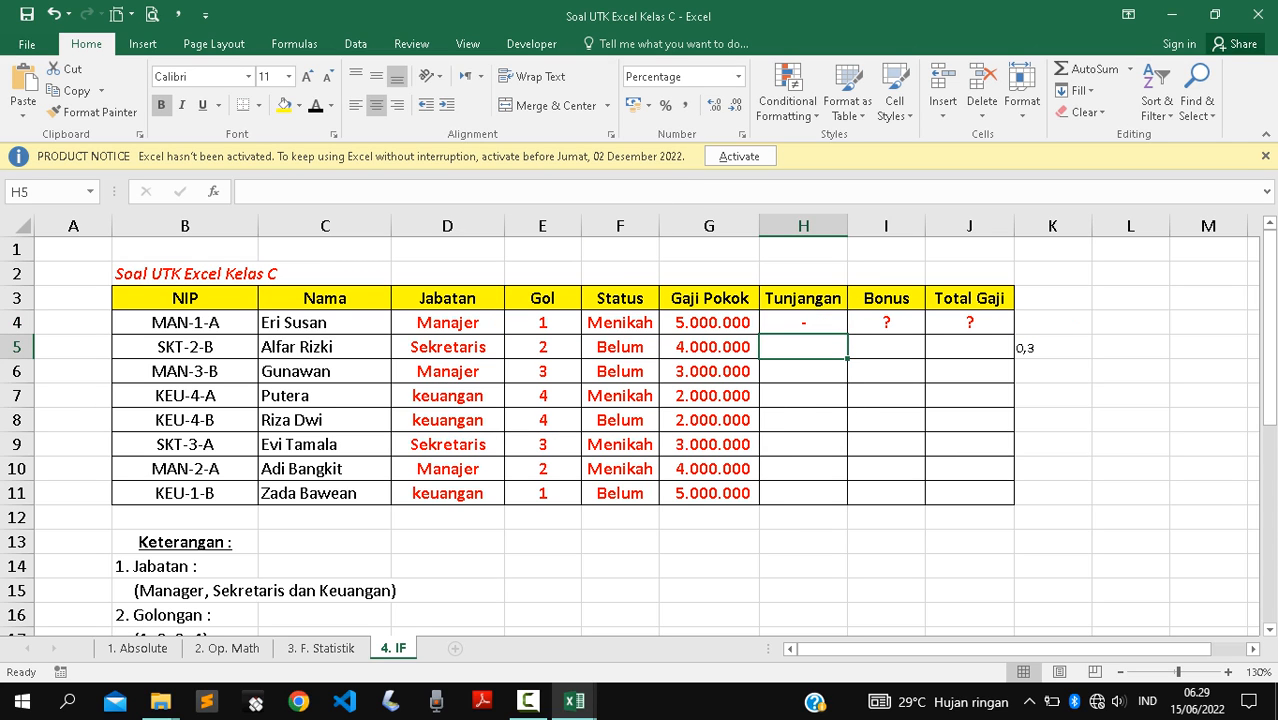
key(Up)
double_click(847, 334)
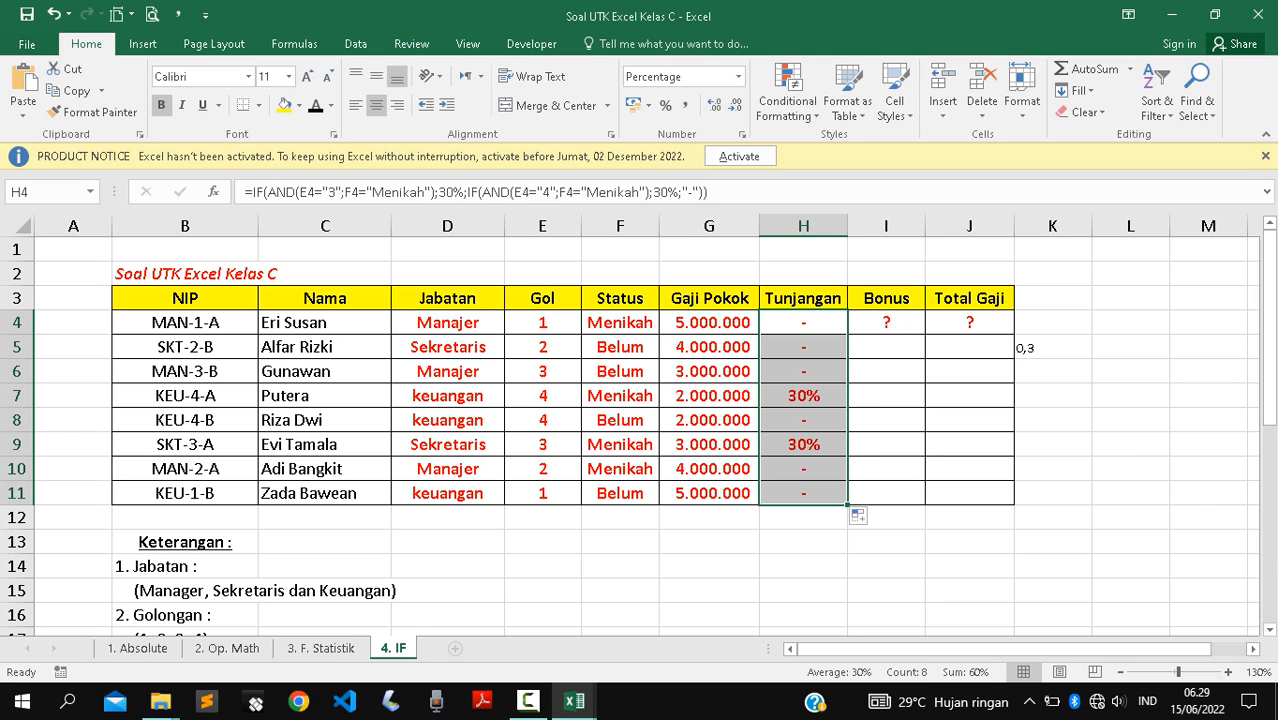
Check the Tunjangan results in rows 7 to 9 against the Gol and Status values.
click(803, 396)
click(543, 396)
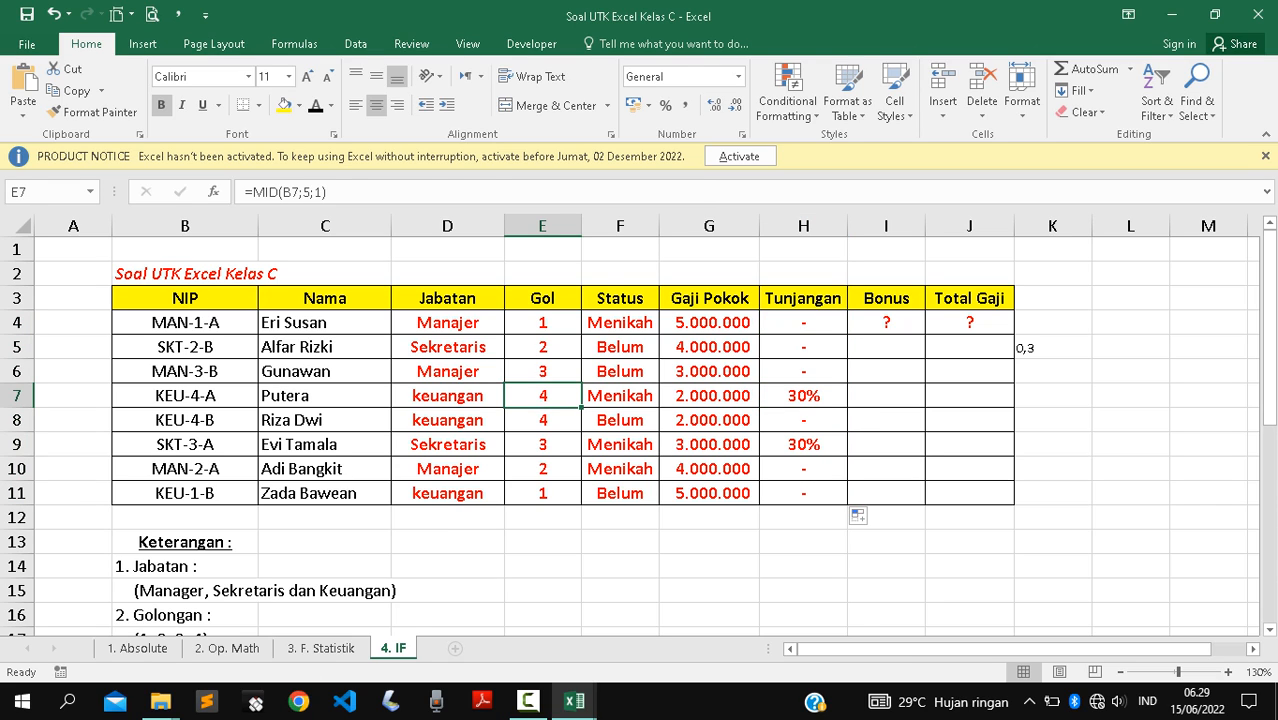
click(620, 396)
click(803, 396)
click(543, 445)
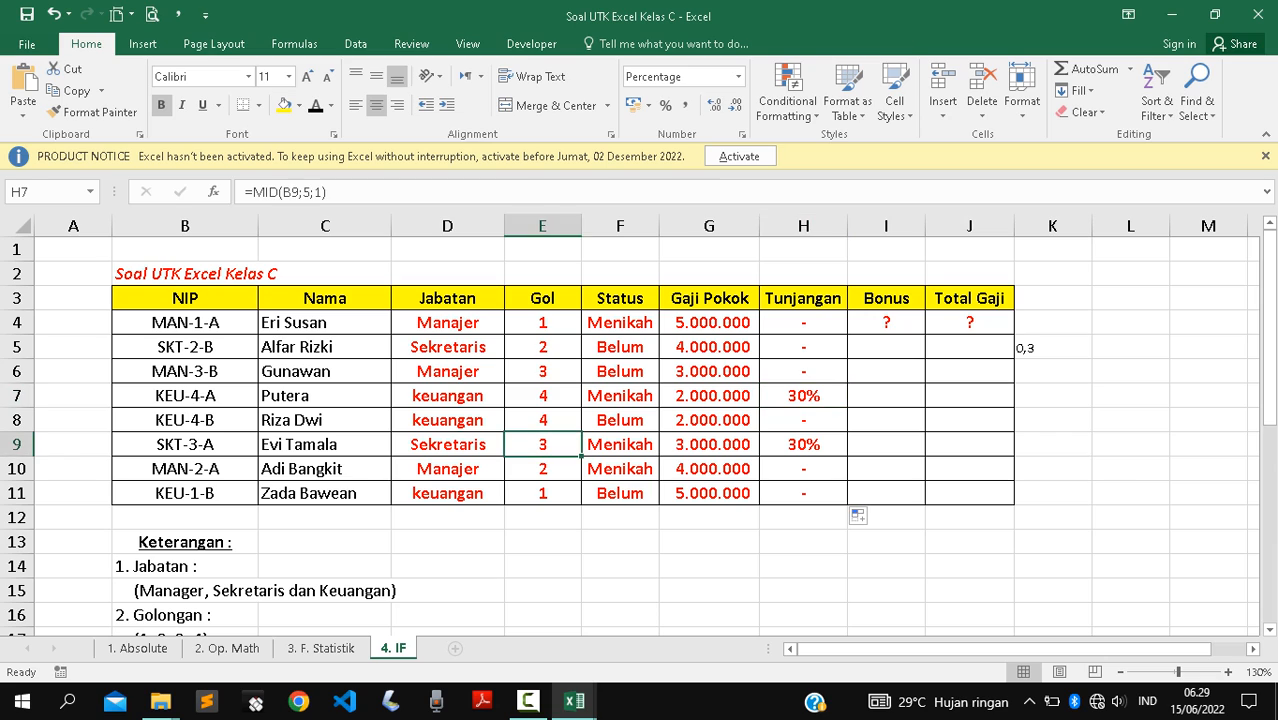
click(709, 445)
click(803, 420)
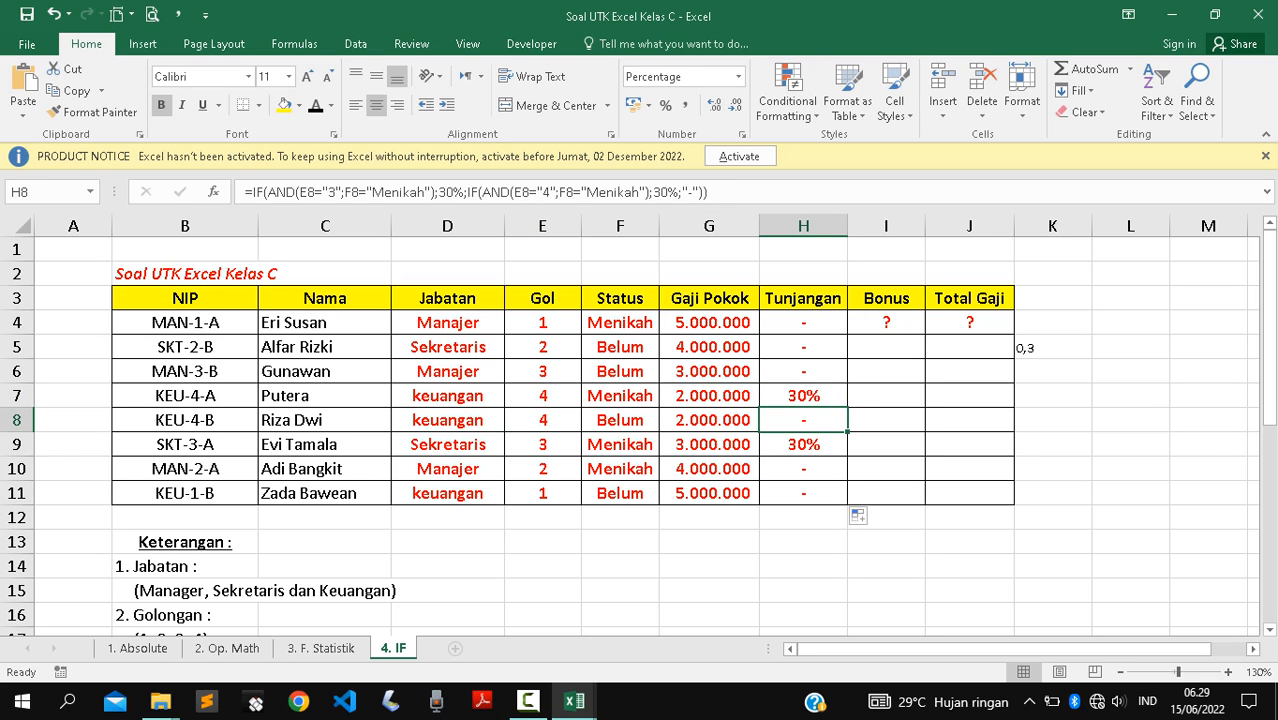
Test the Tunjangan formula by changing the last letter of the NIP in B6 to A, and undo that change.
click(620, 371)
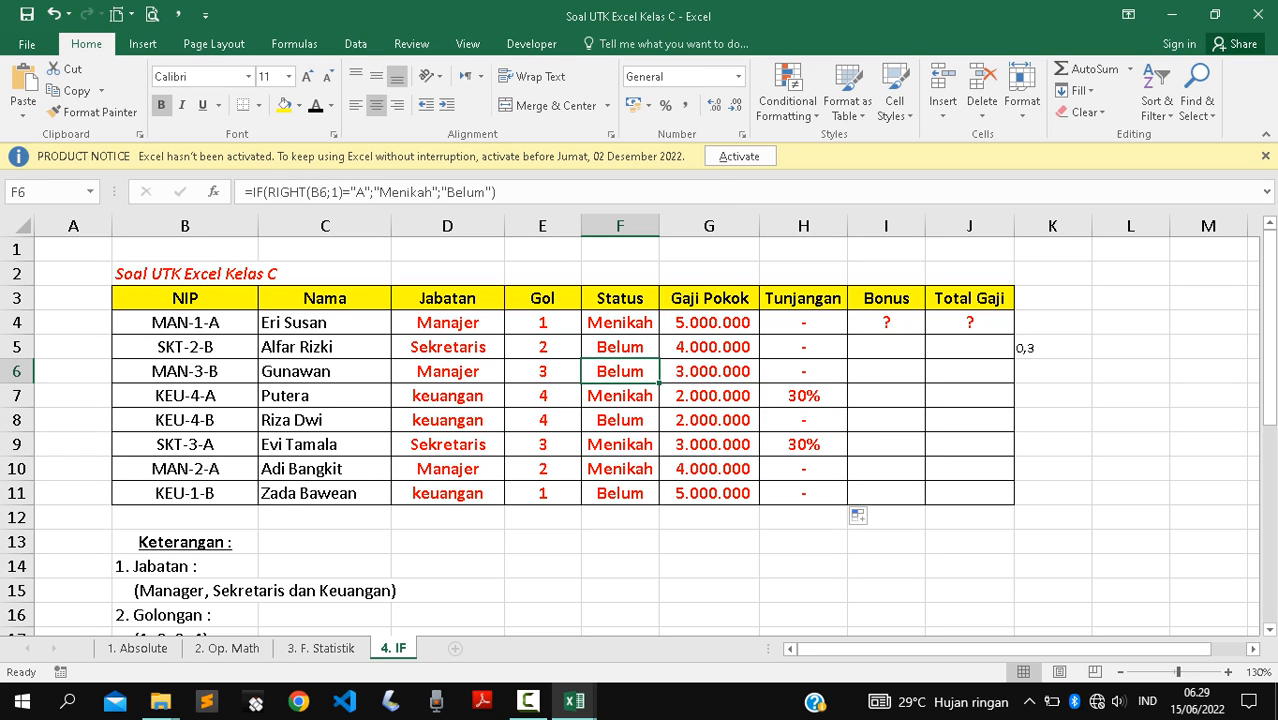
click(185, 371)
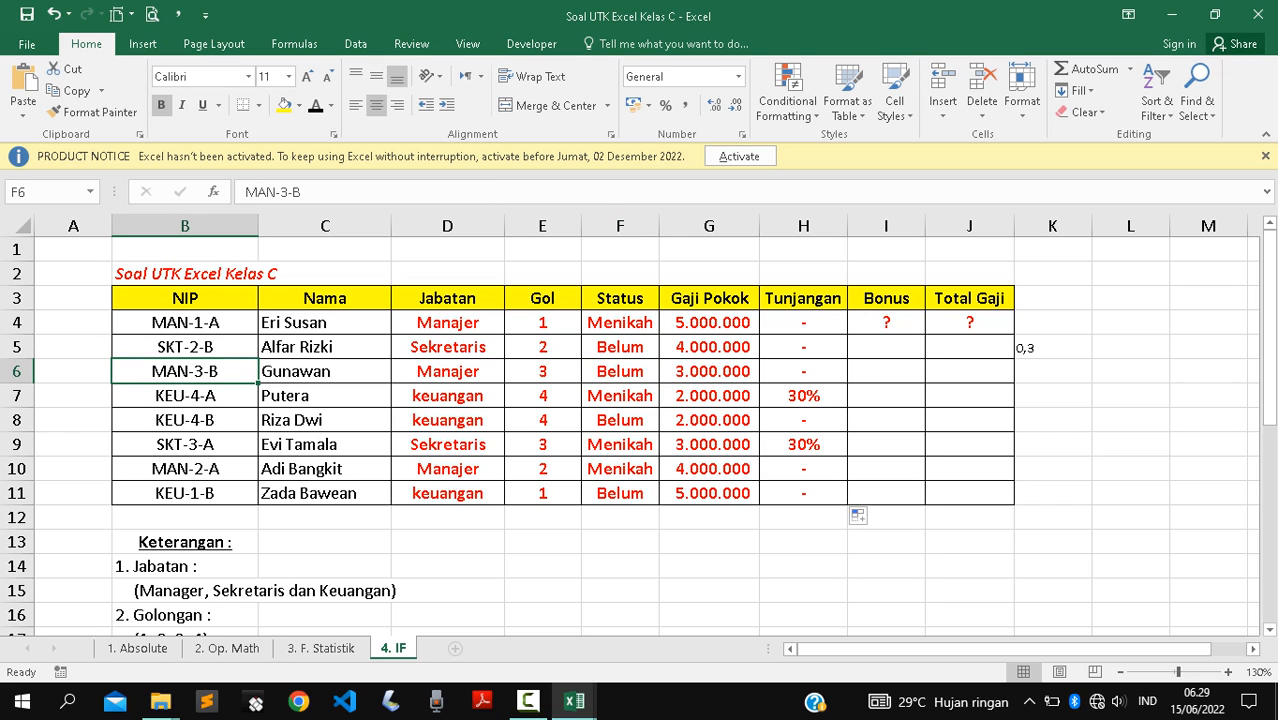
key(F2)
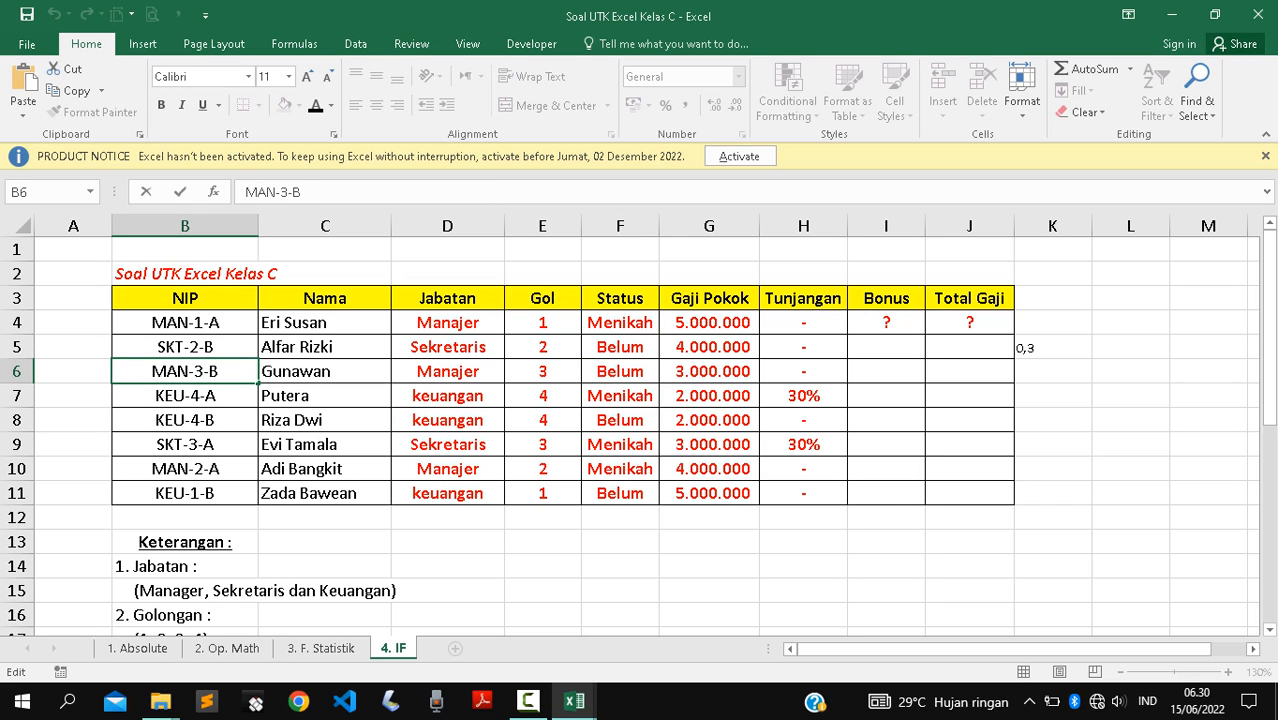
key(BackSpace)
text(a)
key(BackSpace)
text(A)
key(Return)
click(803, 420)
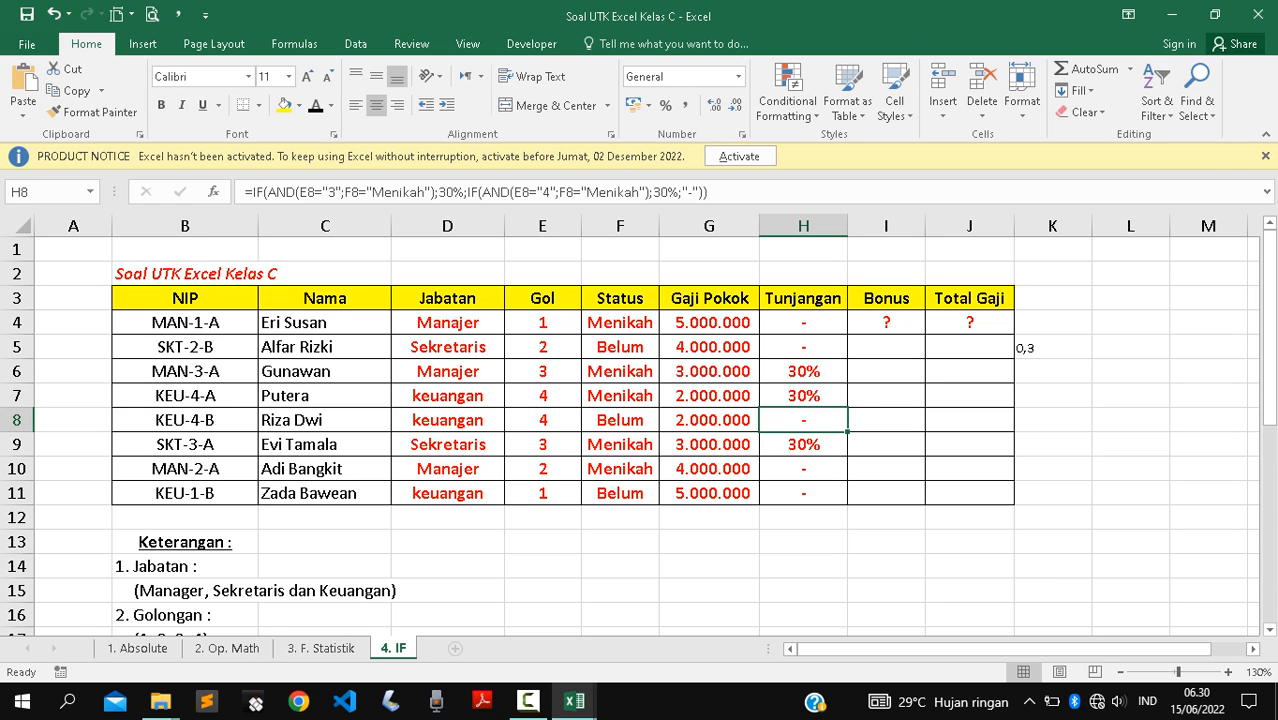
key(ctrl+z)
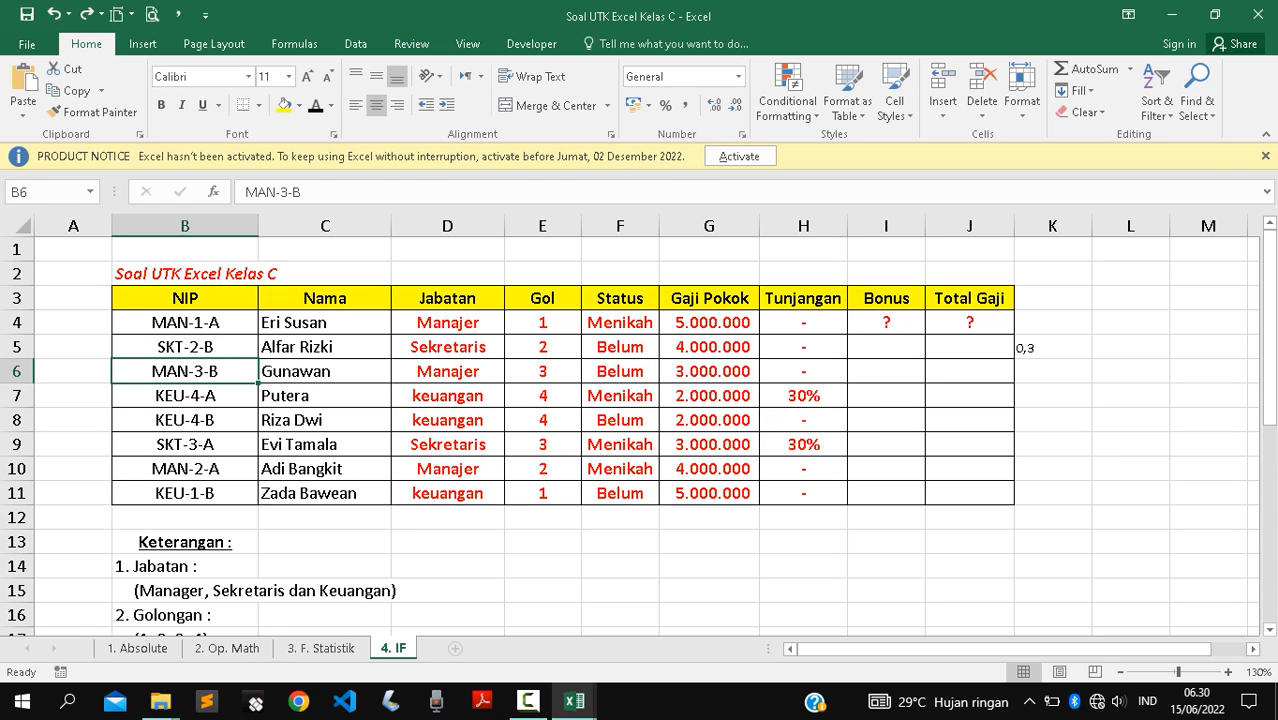
Multiply the nested IF result in H7 by the base salary in G7, following the 30% Tunjangan rule in the Keterangan notes.
click(803, 396)
scroll(803, 396, down, 3)
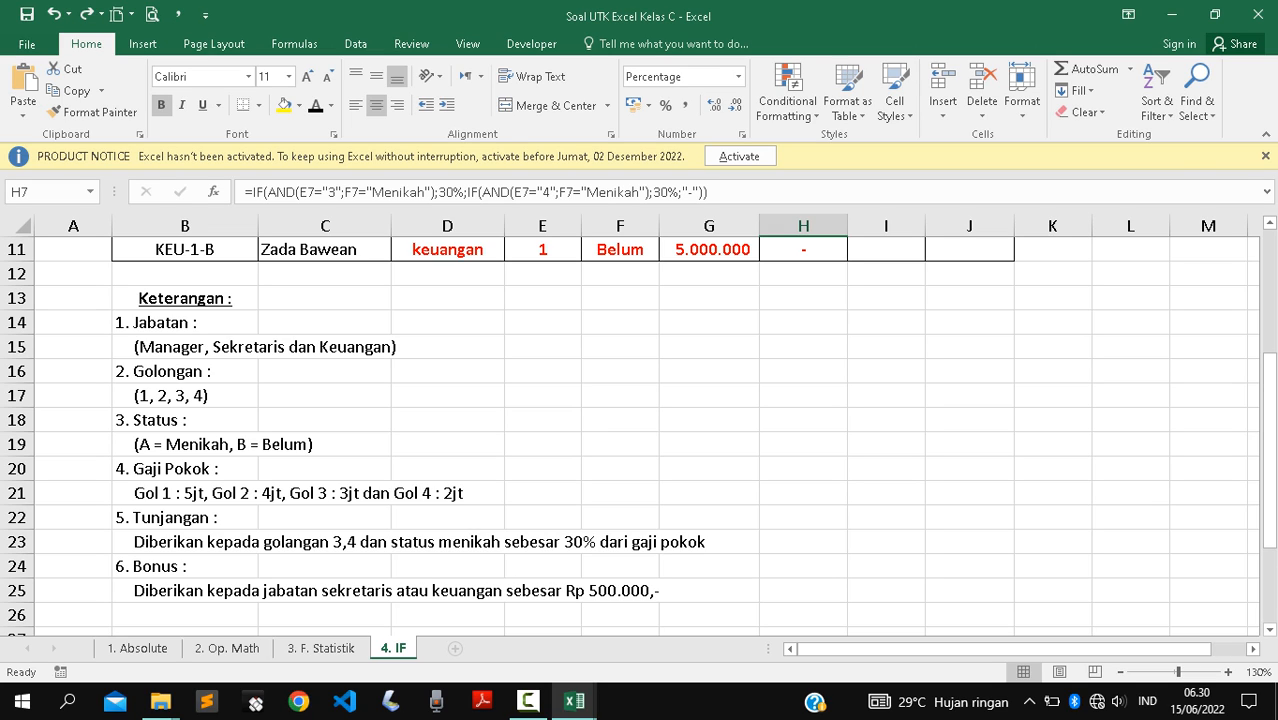
scroll(640, 430, up, 3)
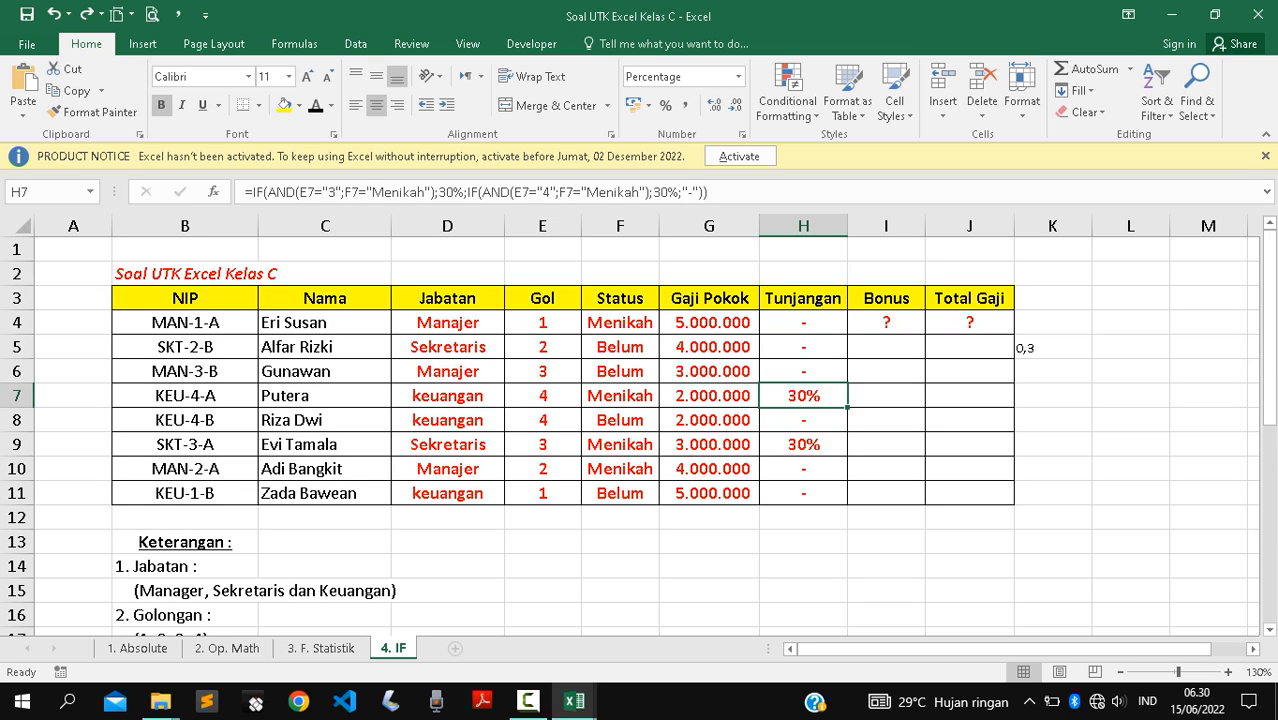
scroll(640, 430, down, 3)
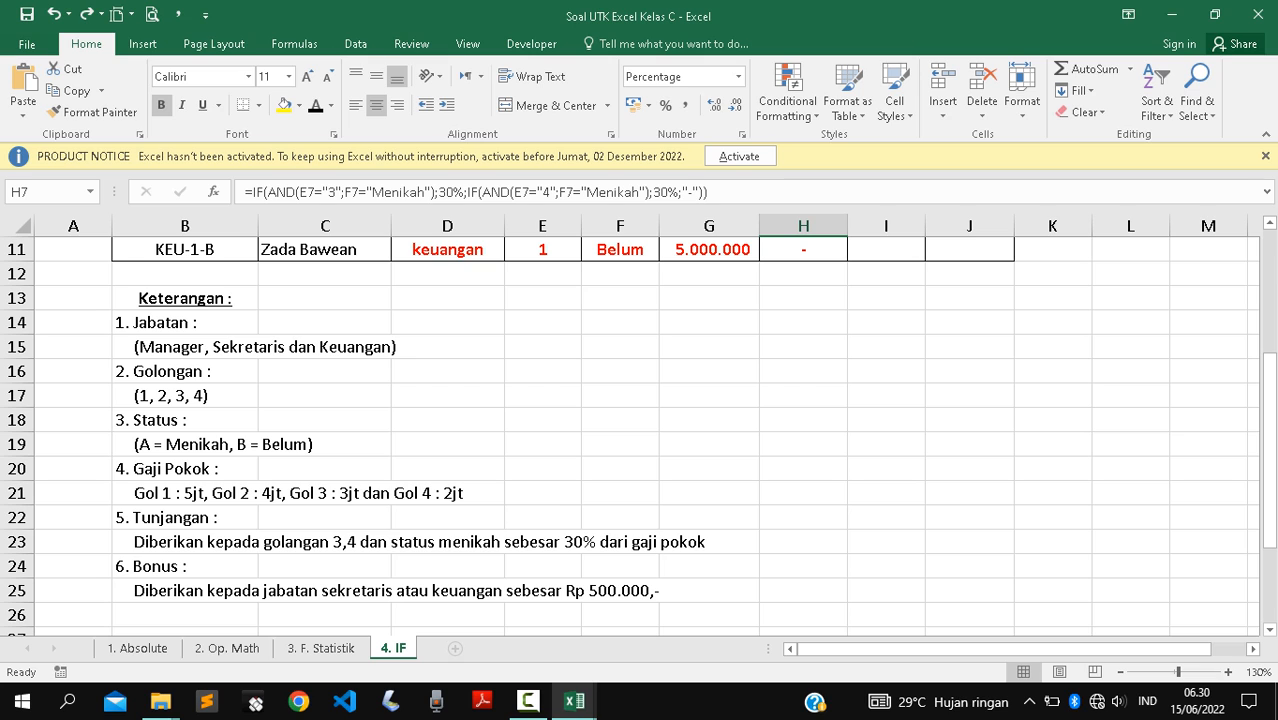
scroll(640, 430, up, 3)
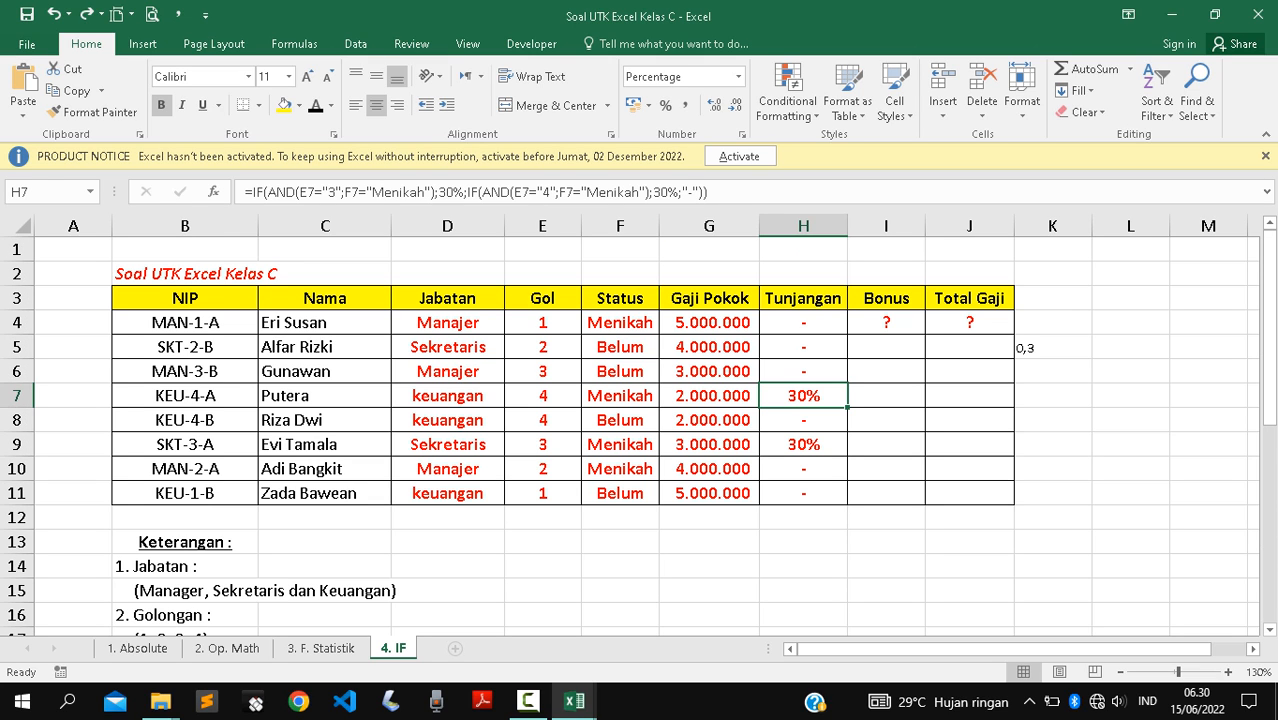
key(F2)
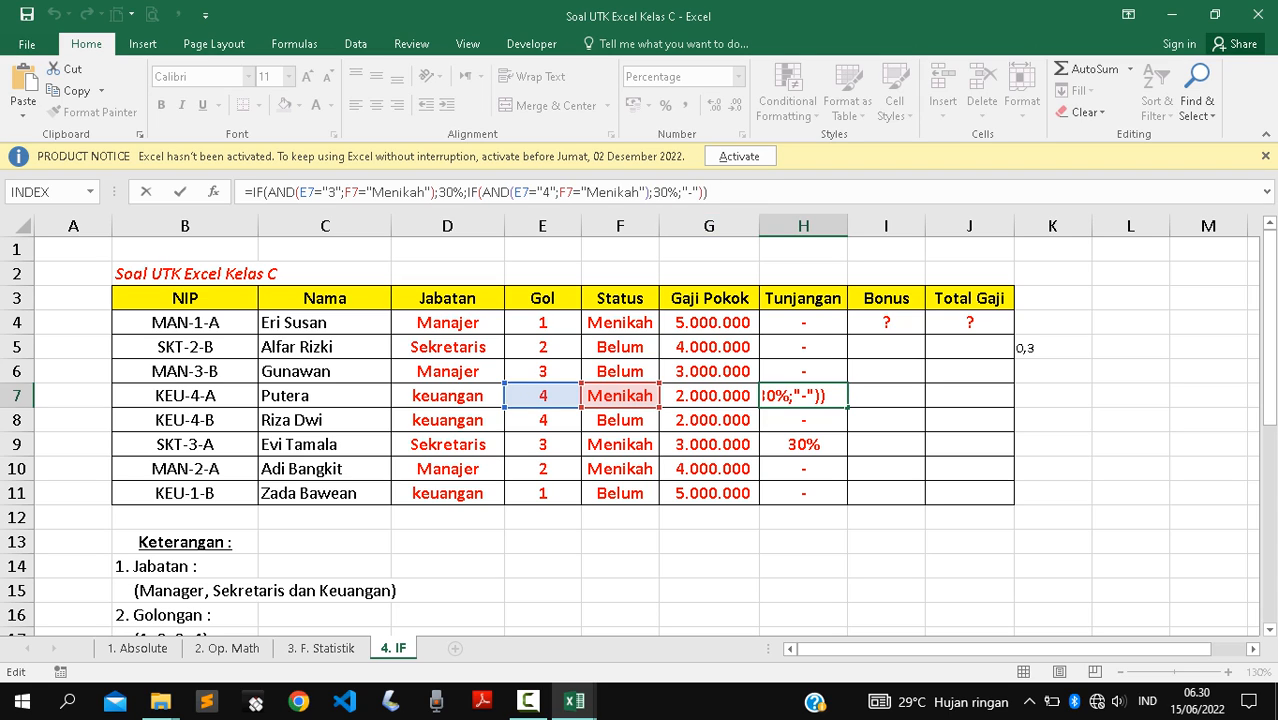
text(+)
key(BackSpace)
text(*)
key(F2)
key(Left)
key(Return)
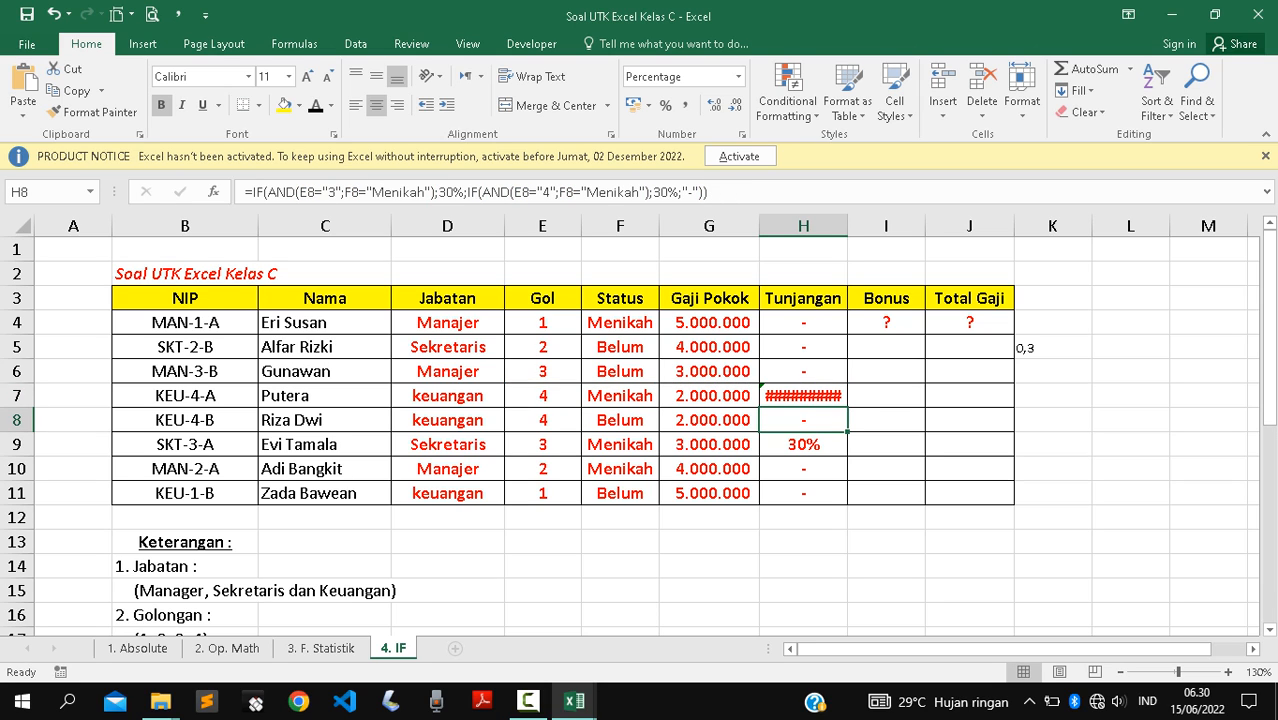
Fit column H to its contents and set the number format of H7 to General.
double_click(848, 226)
click(804, 396)
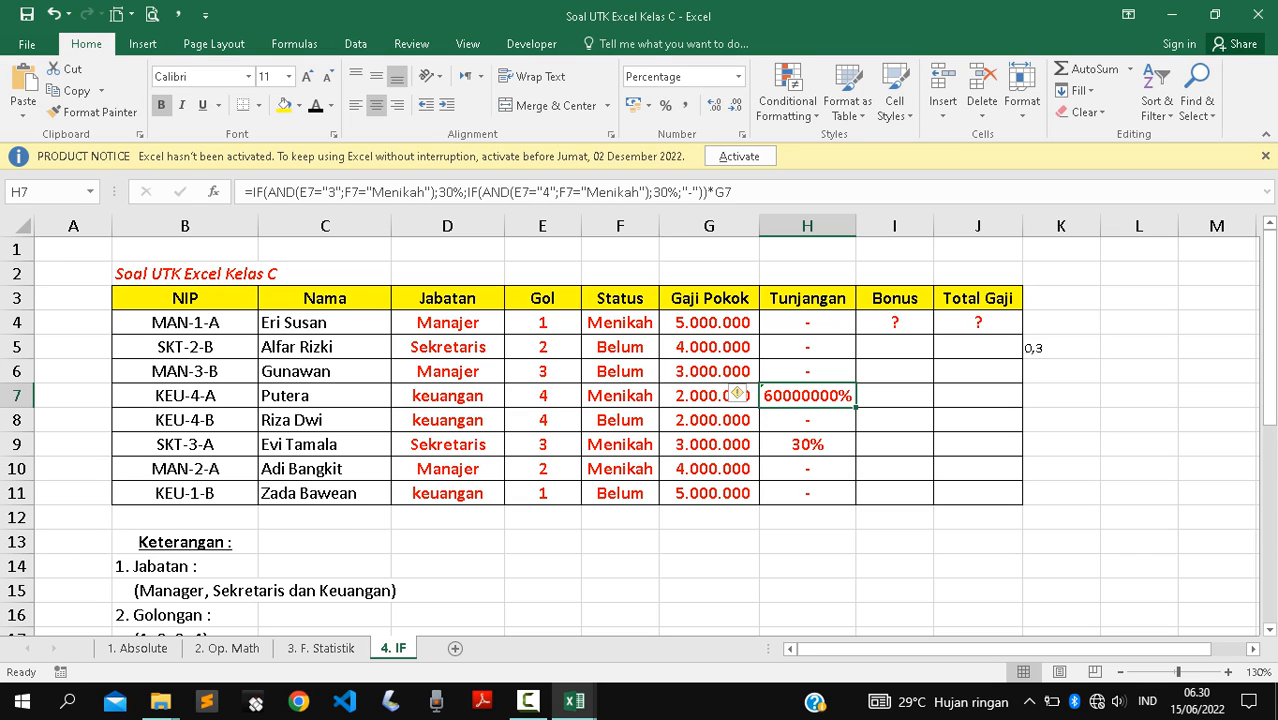
key(ctrl+1)
click(519, 225)
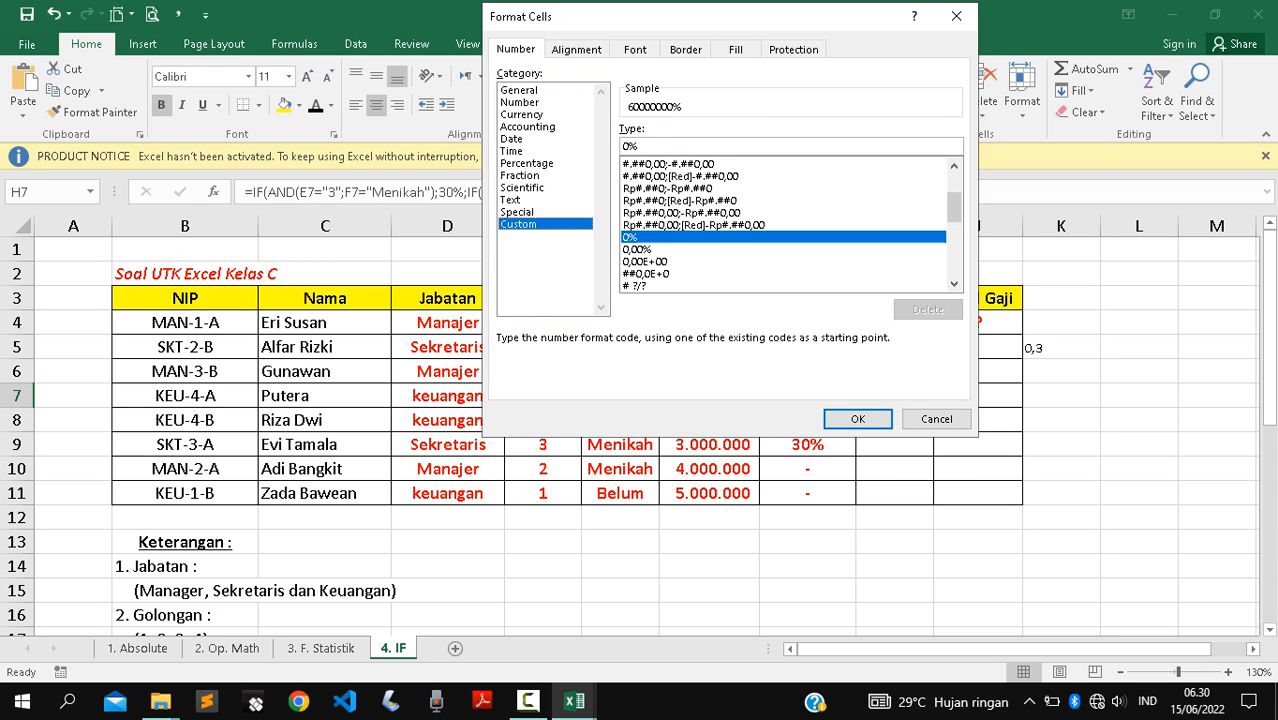
click(520, 102)
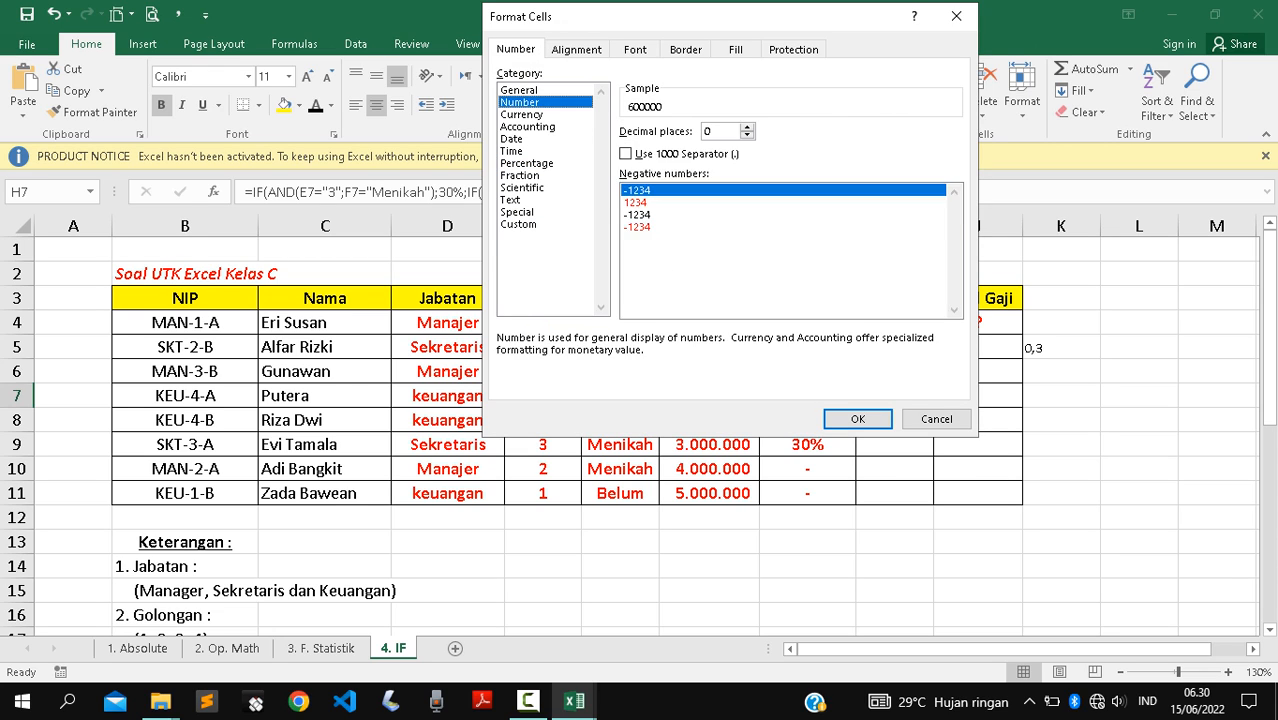
click(519, 90)
click(857, 419)
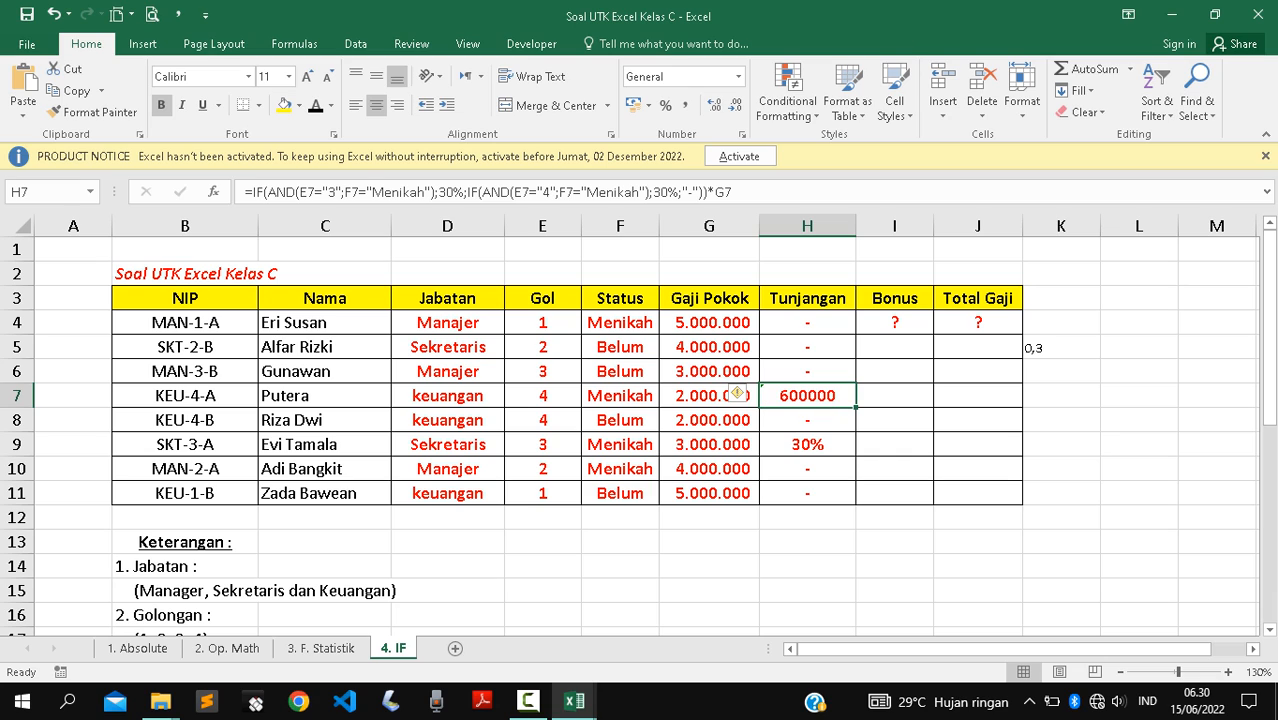
Fill the H7 formula down to H11 and check the results in H10 and H8.
drag(856, 407, 856, 500)
click(807, 469)
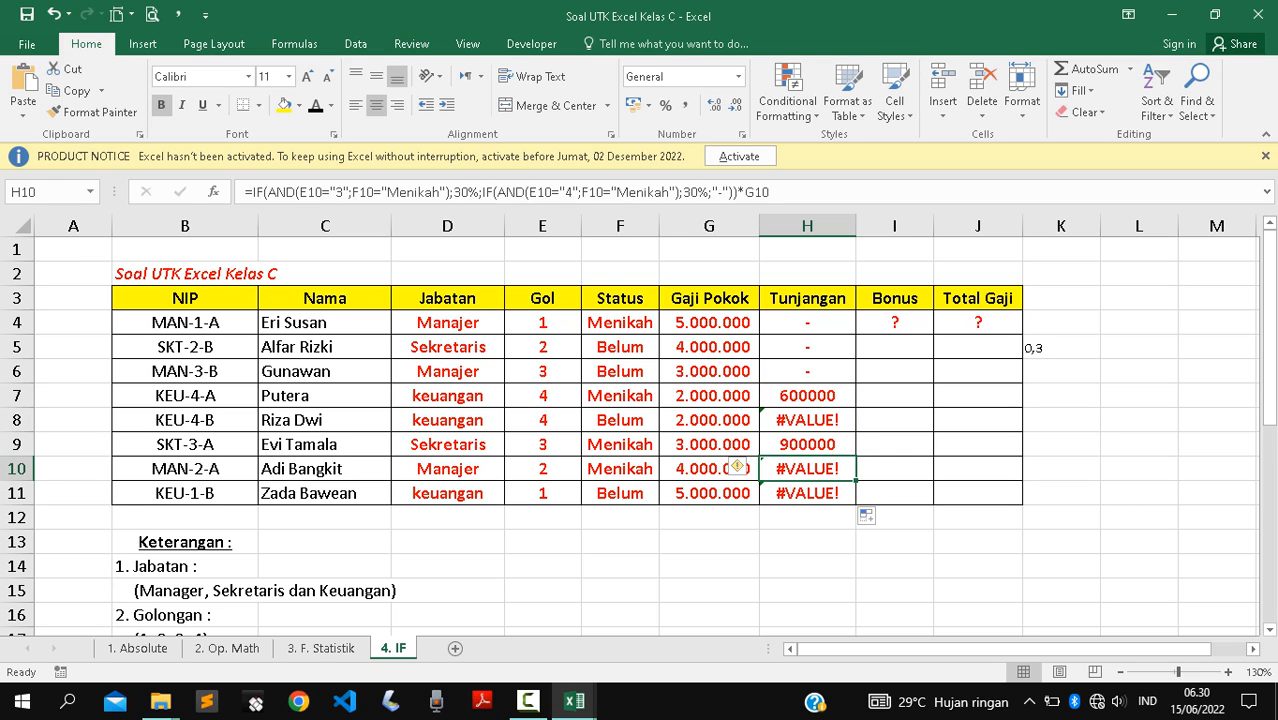
click(807, 420)
Undo the fill, the General format, the column H width change and the multiplication by G7 in H7.
key(ctrl+z)
key(ctrl+z)
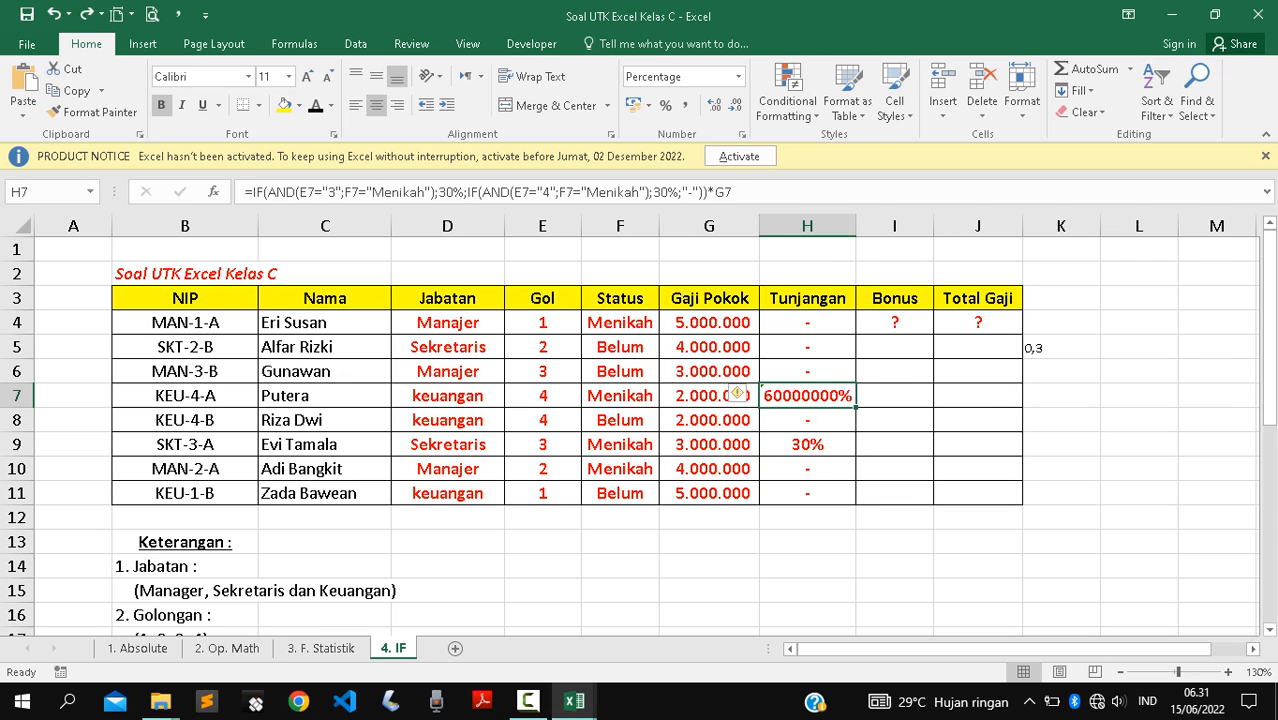
key(ctrl+z)
key(ctrl+z)
drag(875, 347, 826, 345)
click(807, 323)
click(709, 396)
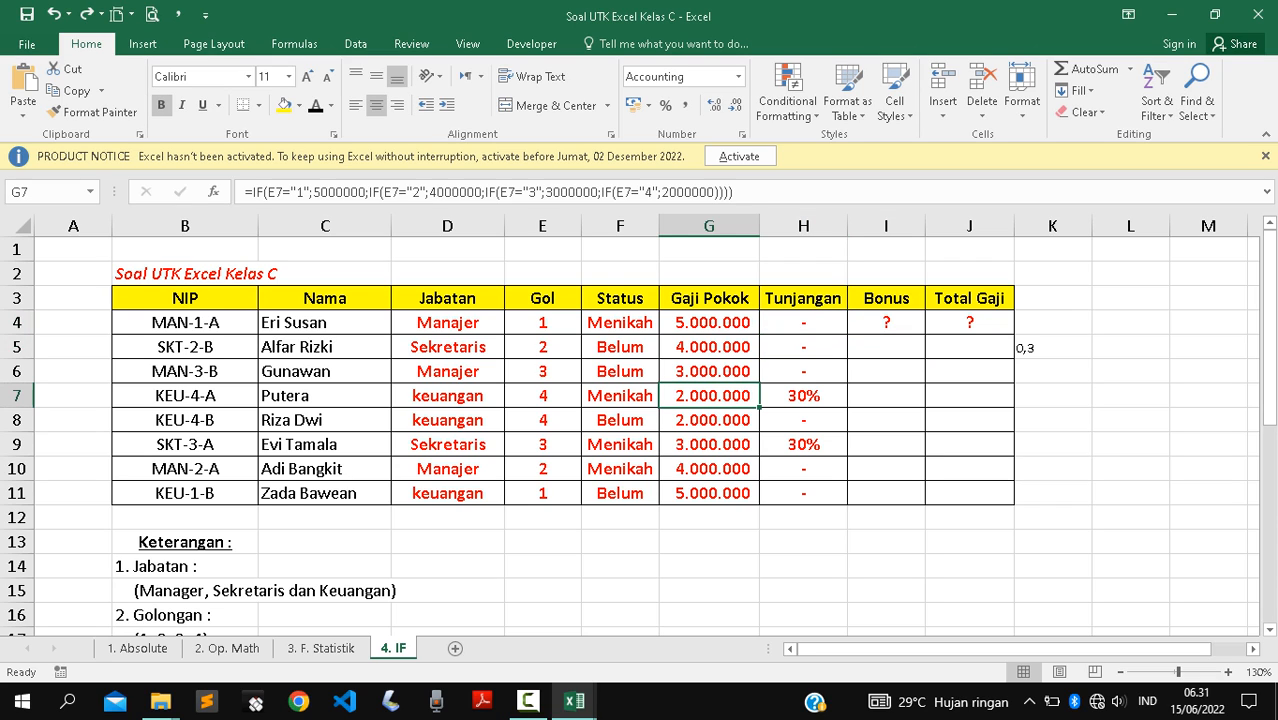
Calculate the allowance separately in K8 with the formula =G7*30%.
click(1053, 420)
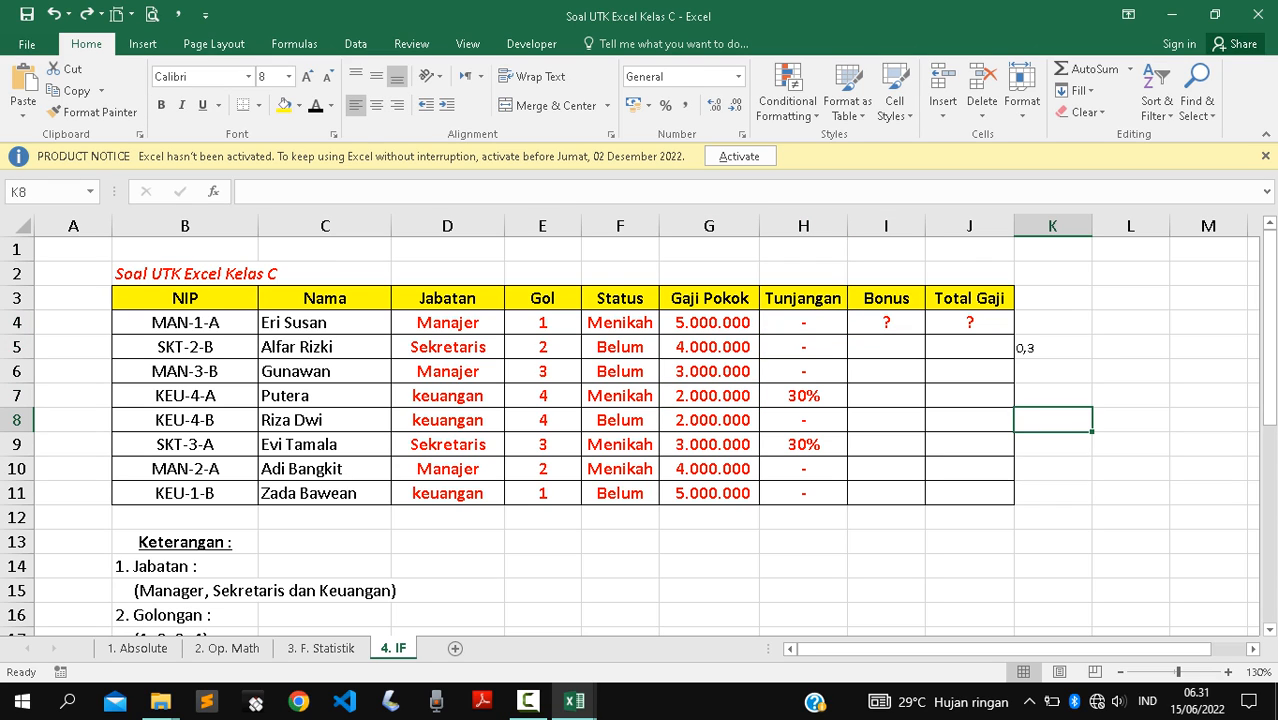
text(=)
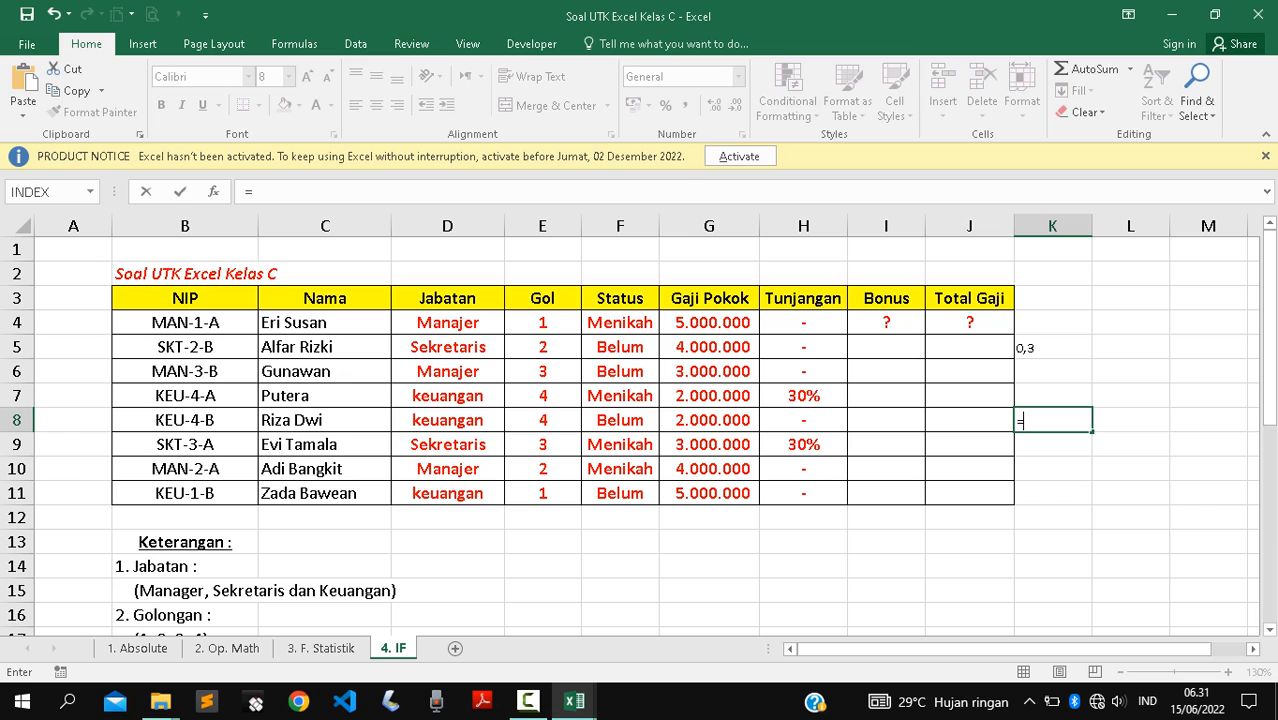
click(709, 396)
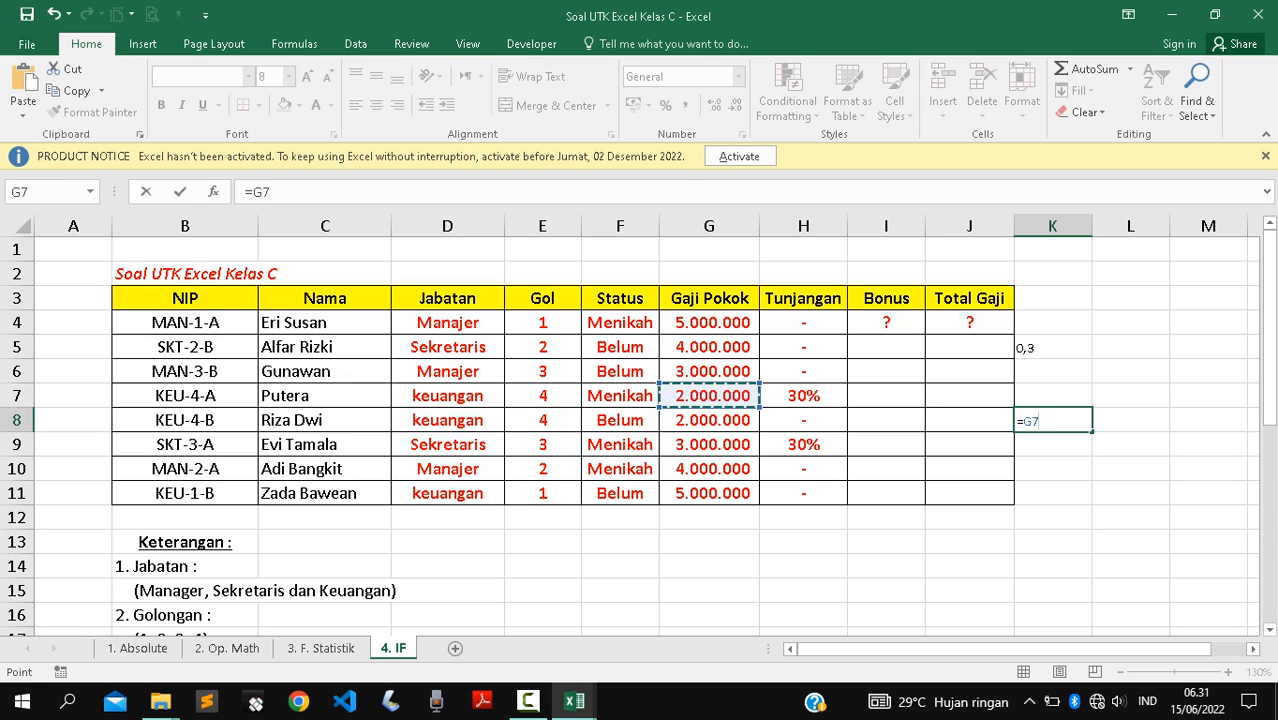
text(*30%)
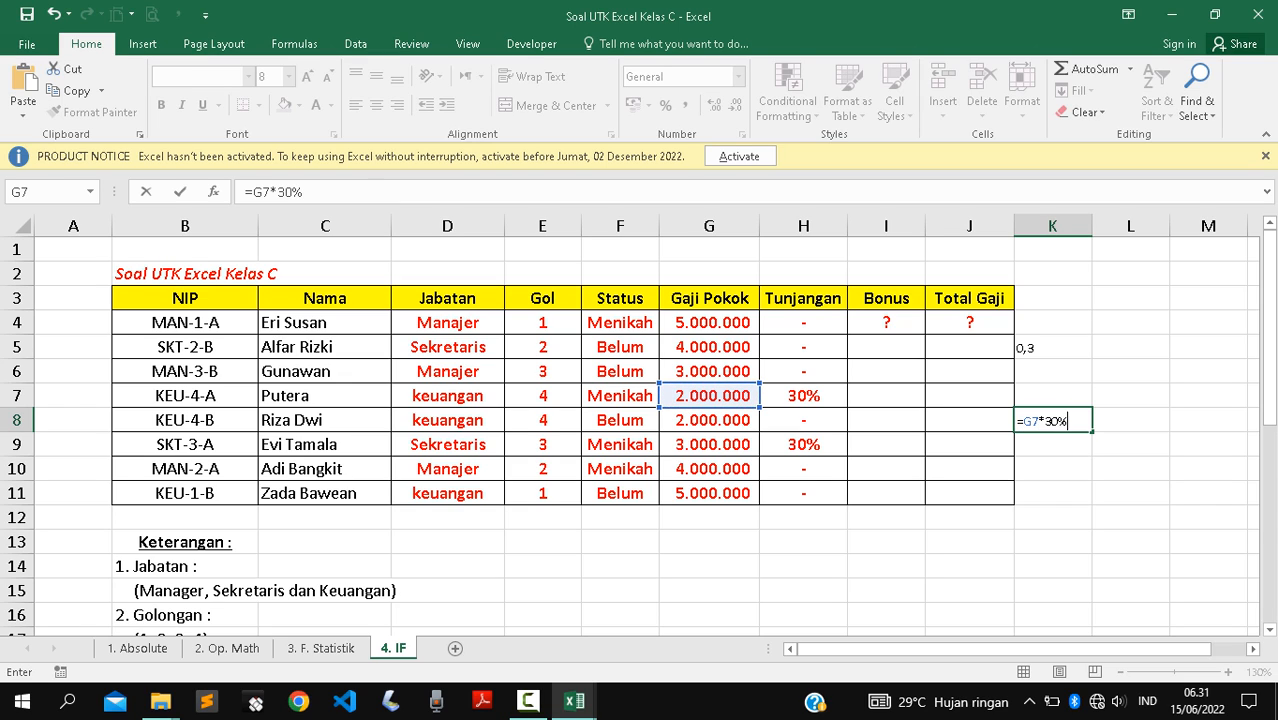
key(Return)
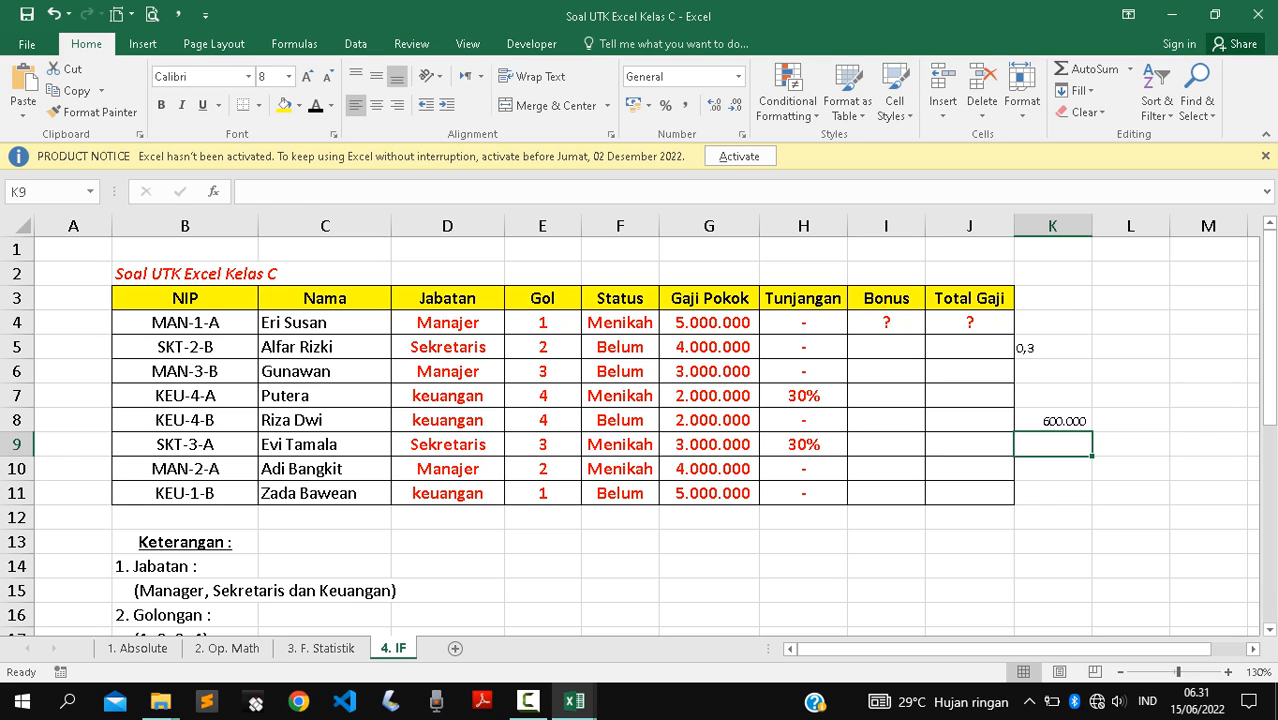
Clear the test calculation in K8.
drag(1053, 432, 1053, 423)
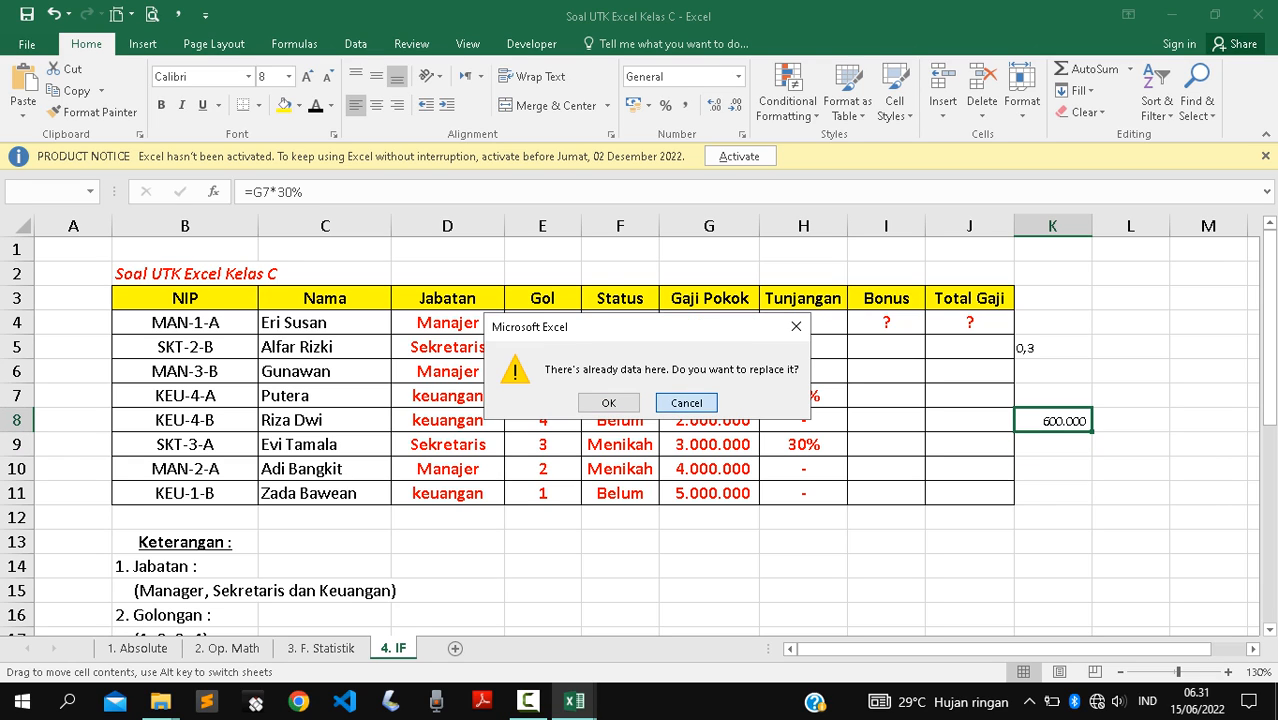
key(Escape)
click(1053, 420)
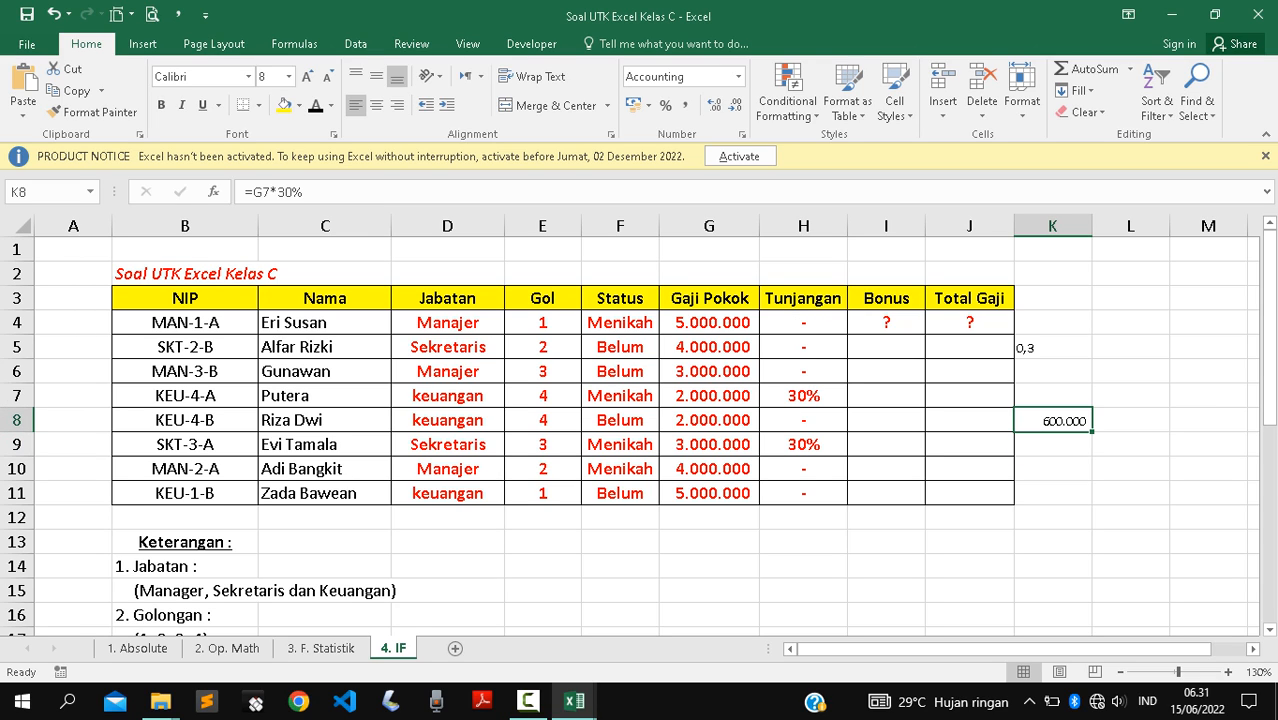
key(Delete)
Add *G4 to the end of the Tunjangan formula in H4.
click(803, 322)
click(712, 192)
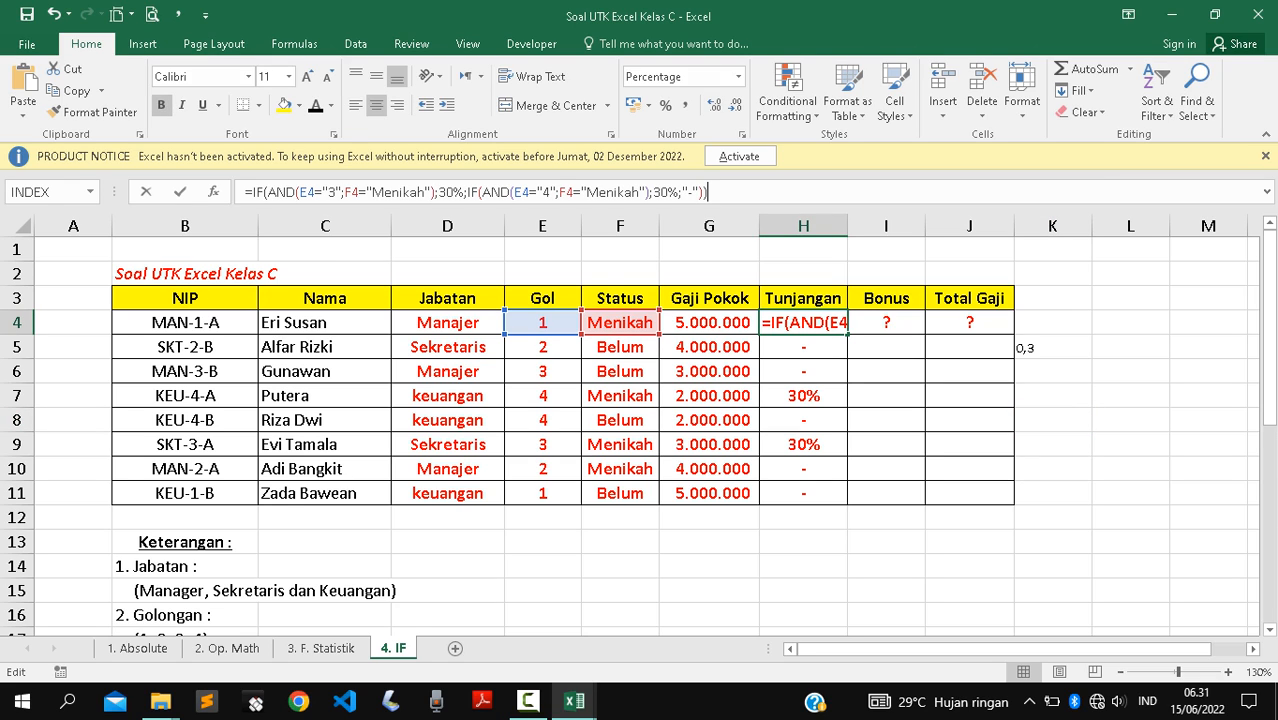
text(*)
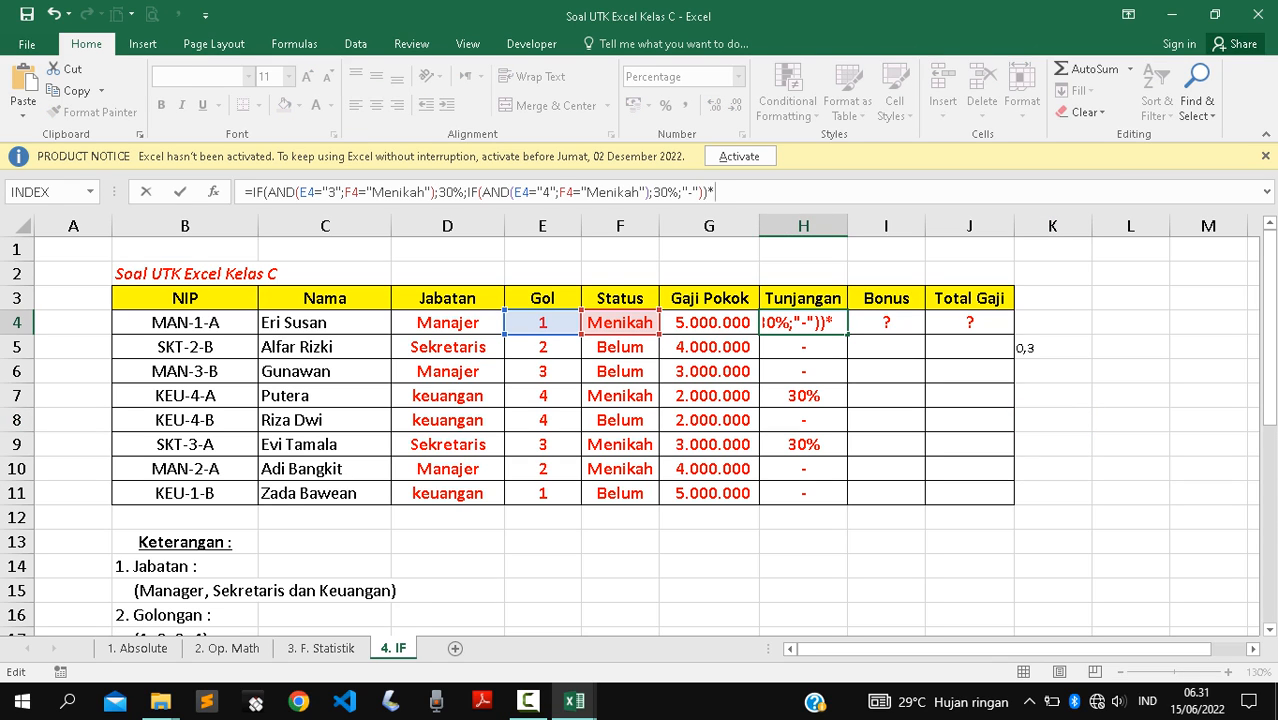
text(30)
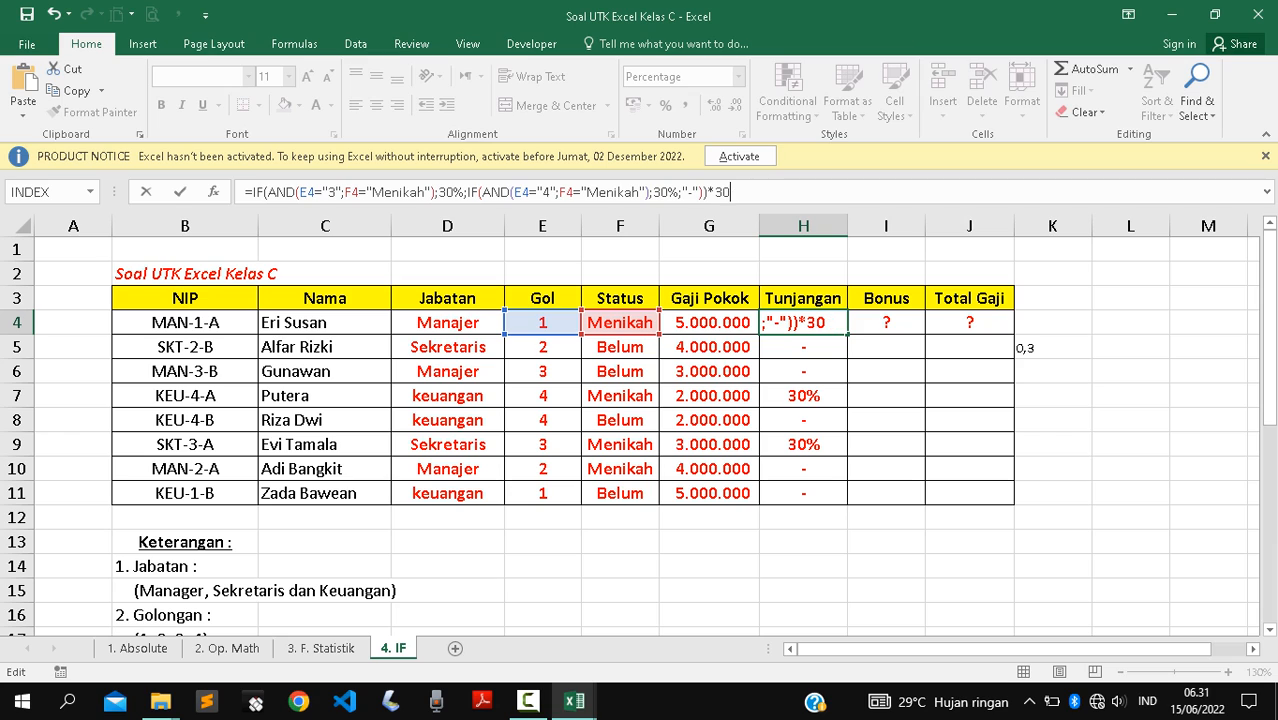
key(BackSpace)
key(BackSpace)
click(709, 323)
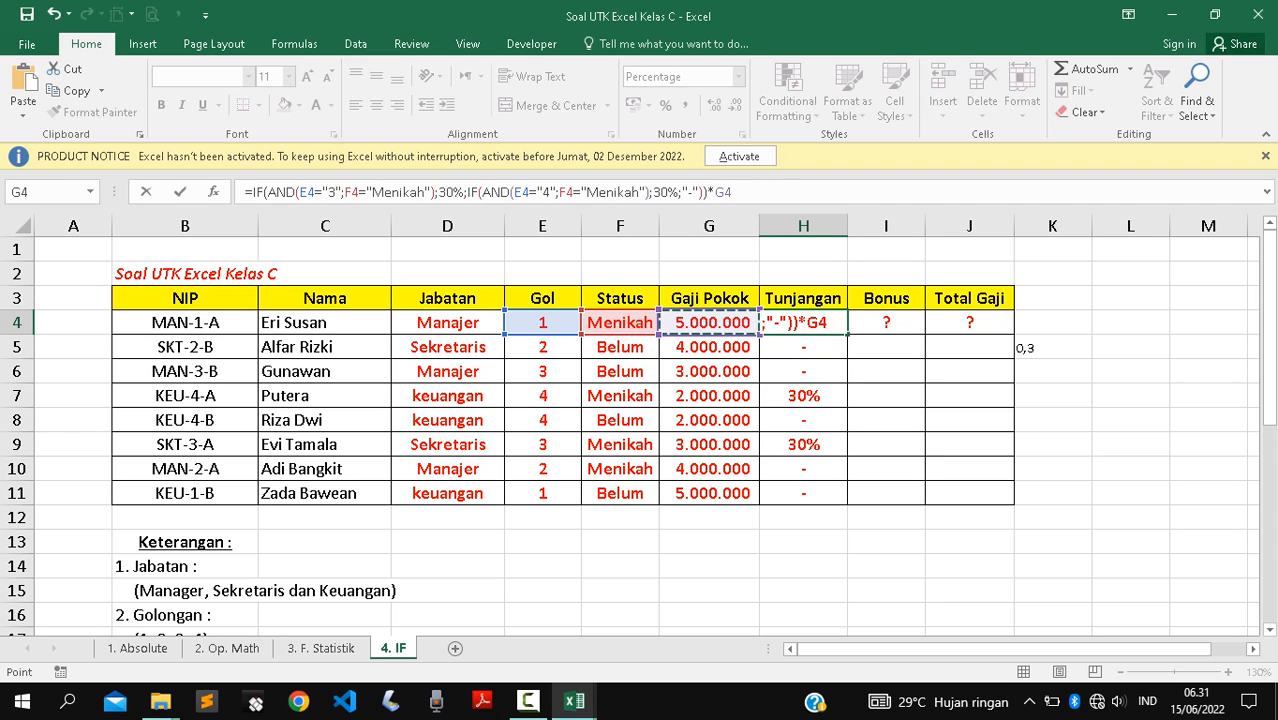
key(Return)
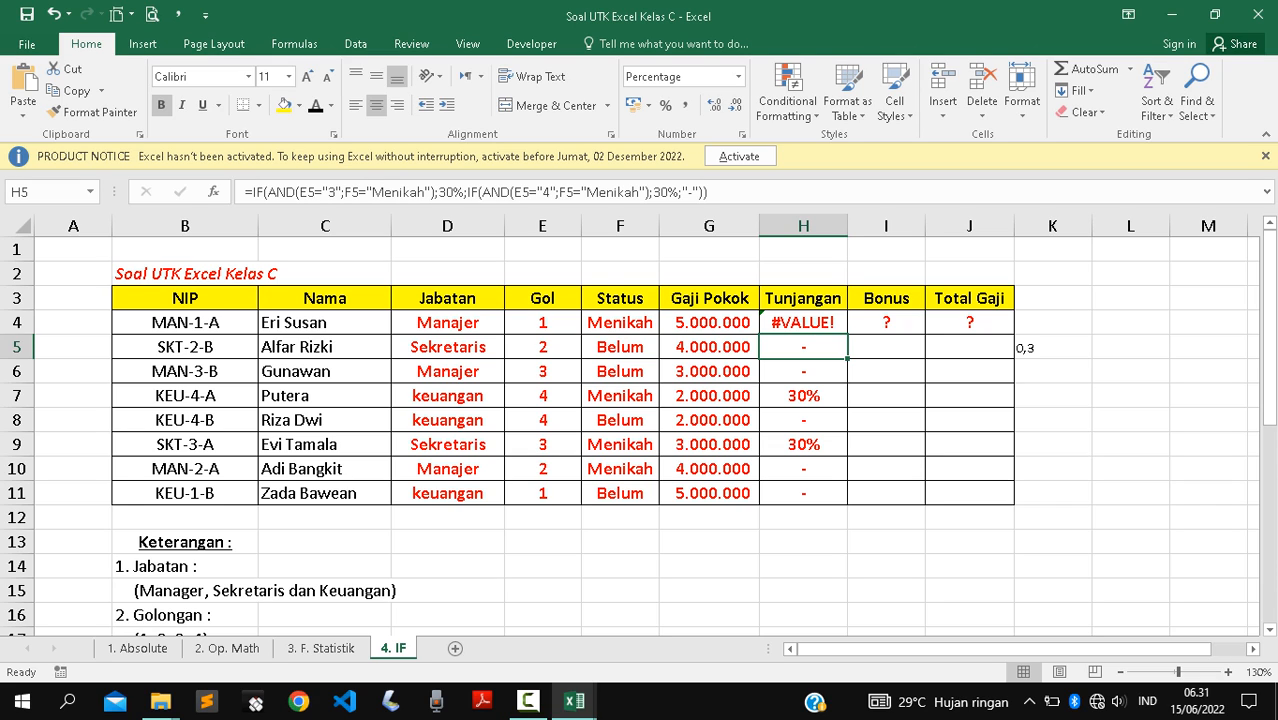
Remove *G4 from the end of the H4 formula.
click(803, 323)
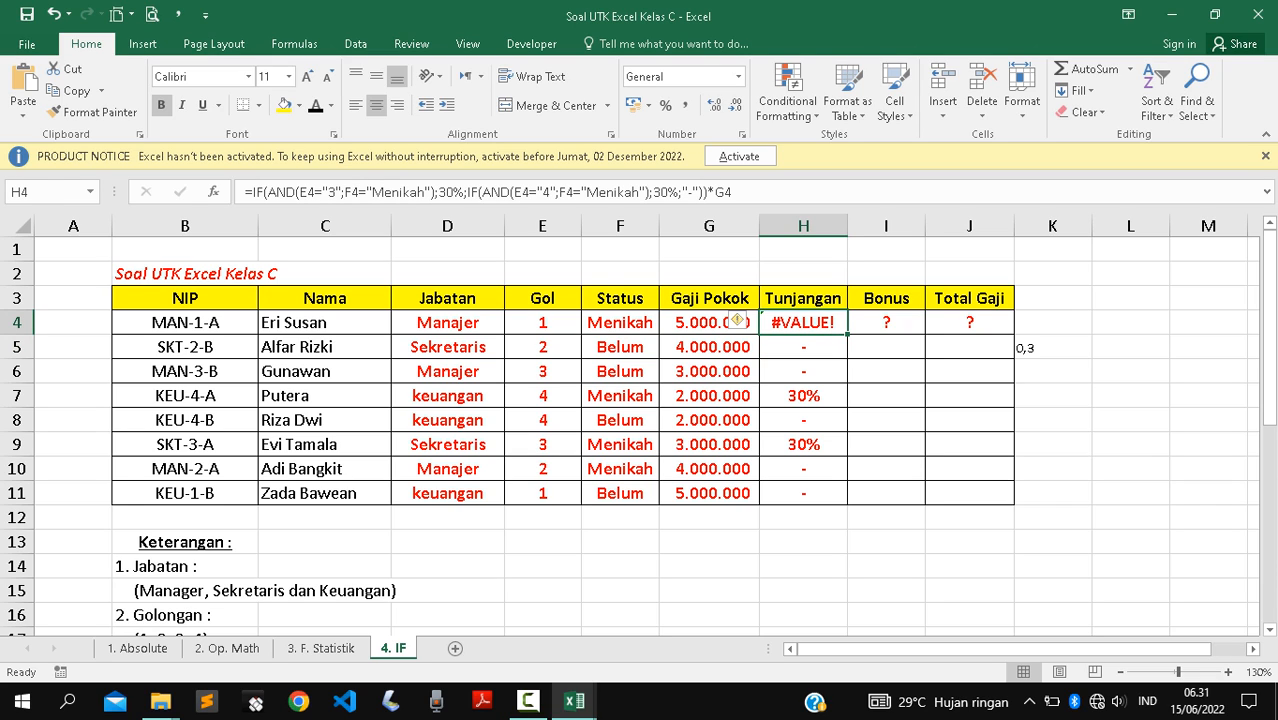
click(735, 192)
key(BackSpace)
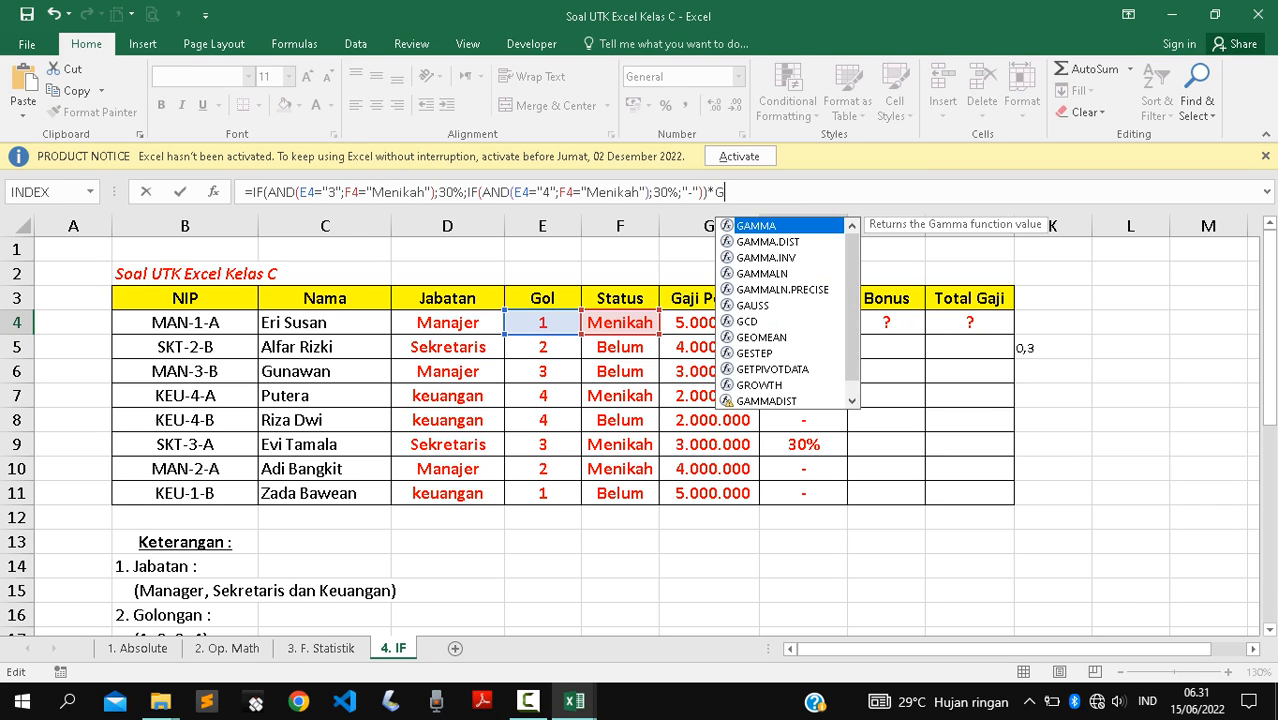
key(BackSpace)
key(BackSpace)
key(Return)
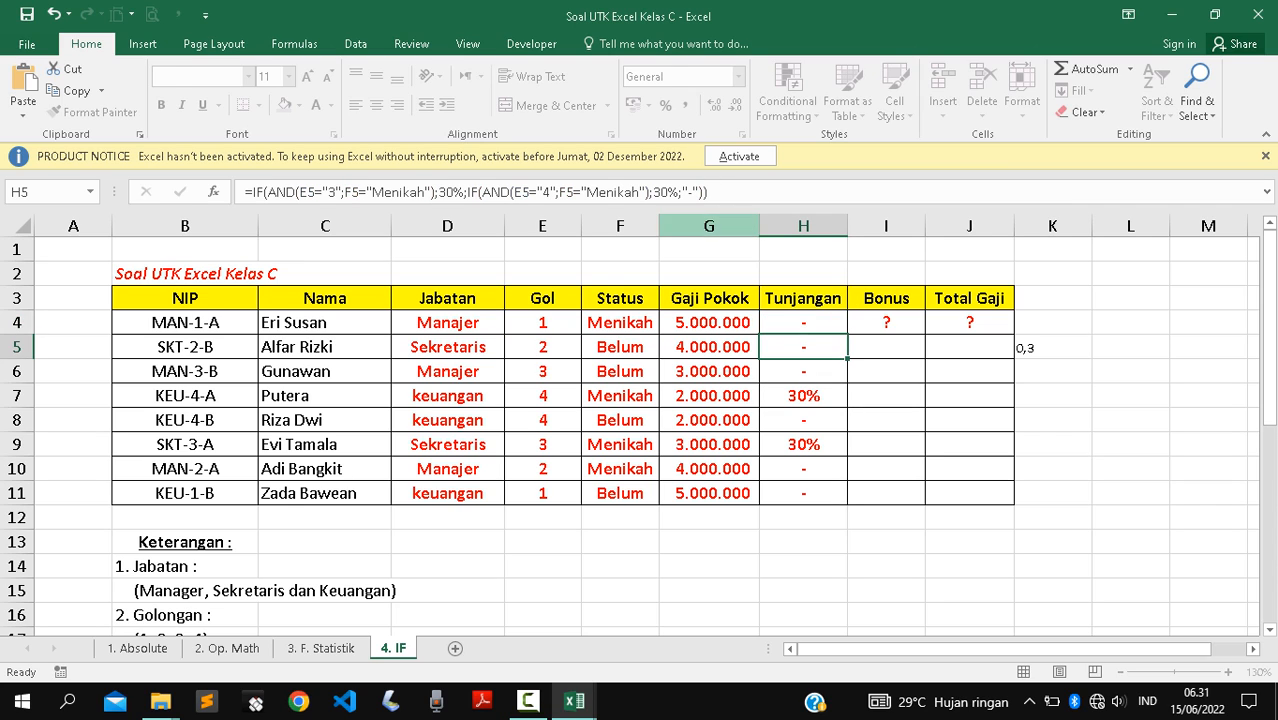
Examine the Tunjangan results in H4:H11 and compare the formulas in H4 and H7.
drag(803, 323, 803, 493)
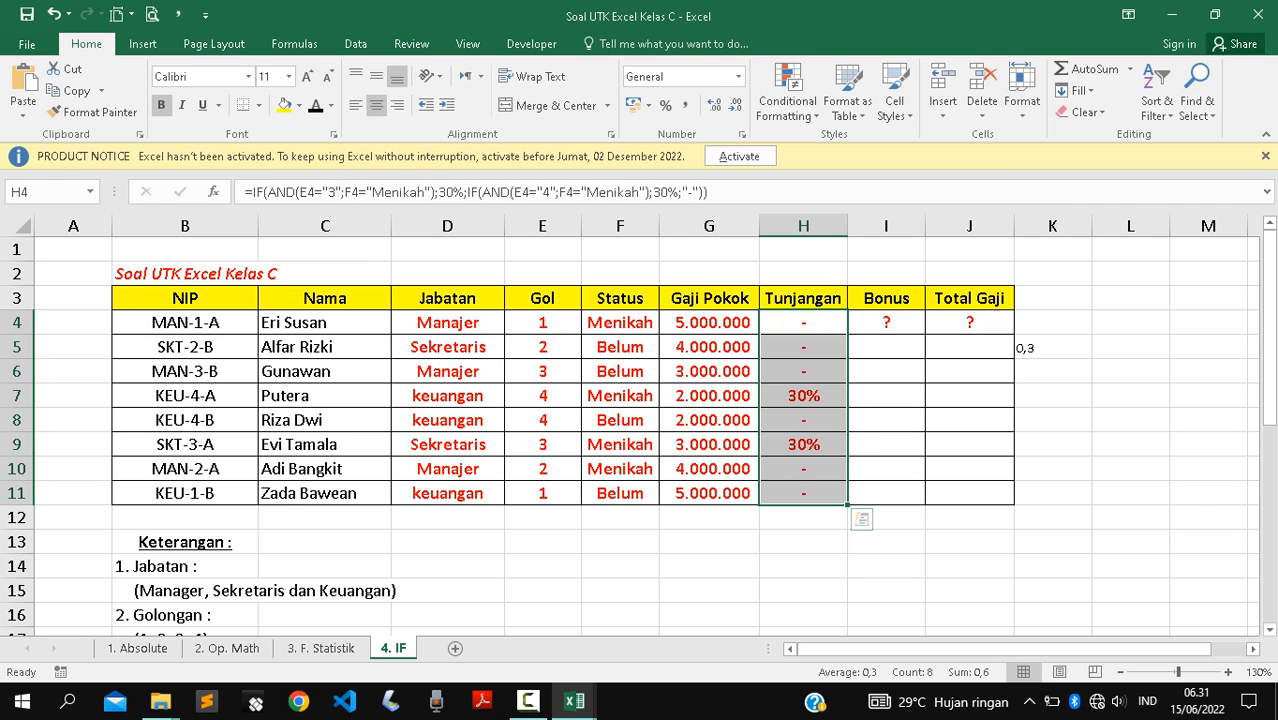
click(803, 396)
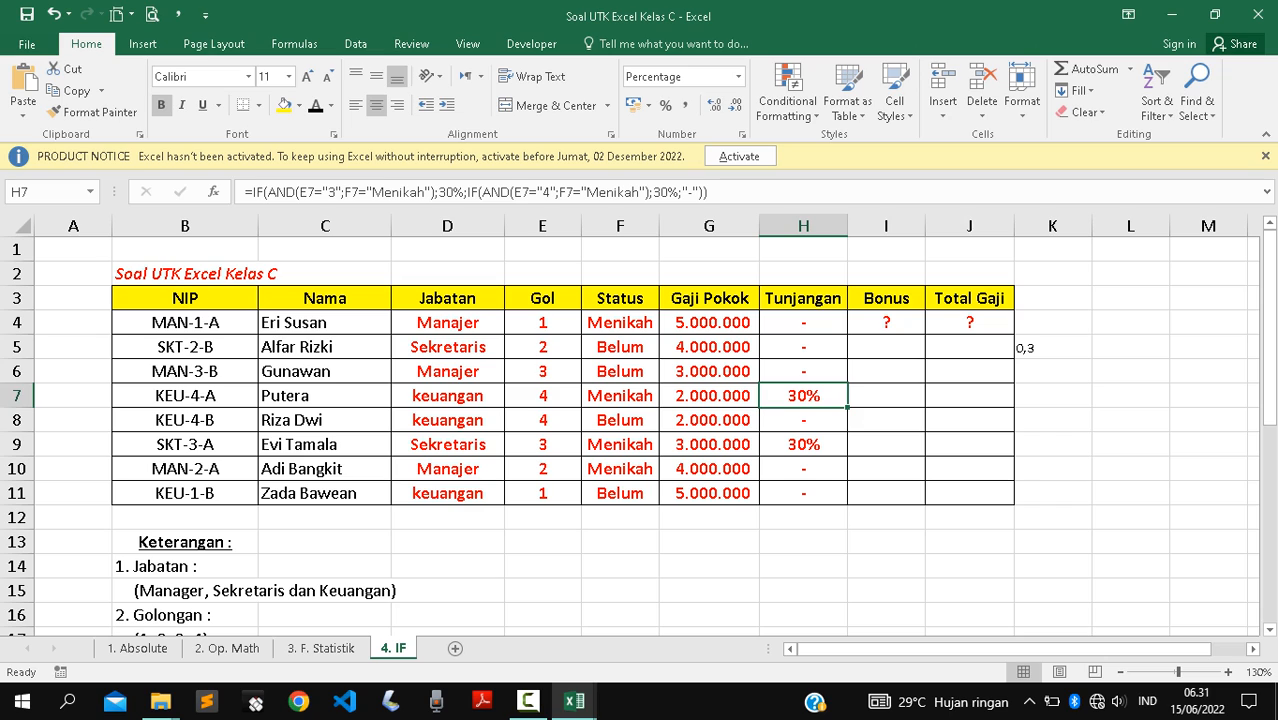
click(803, 323)
click(969, 323)
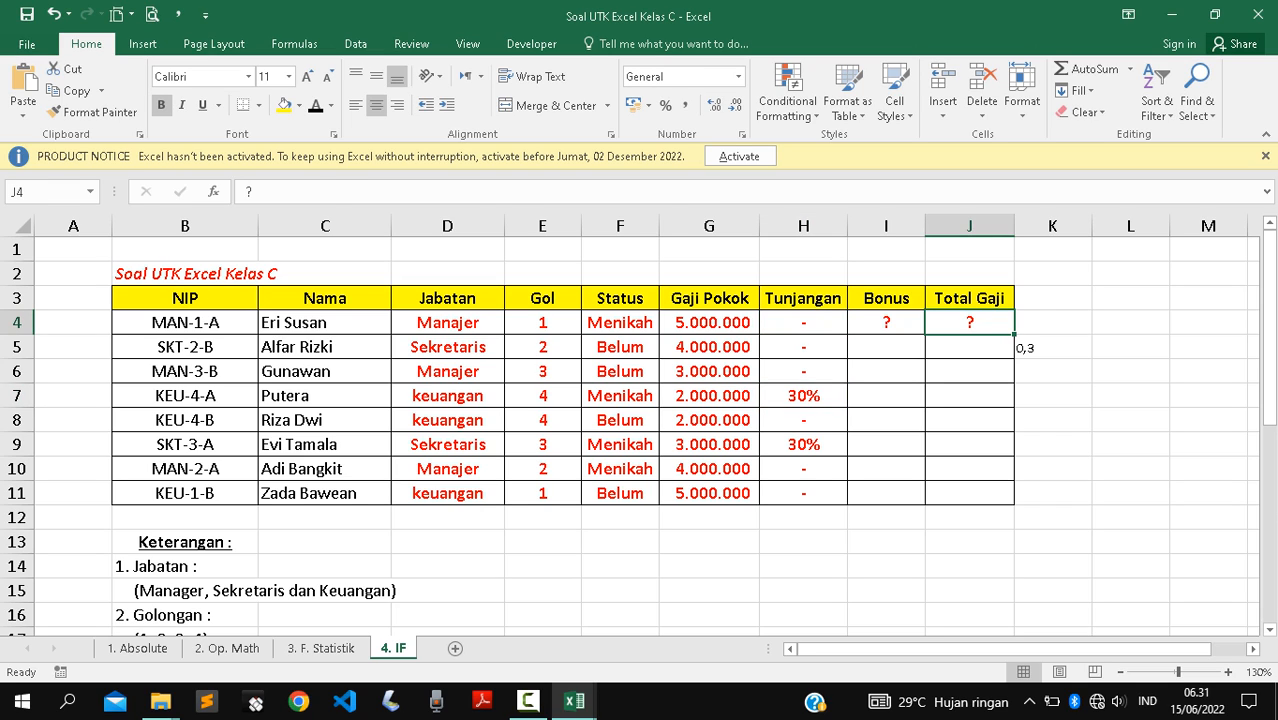
click(803, 323)
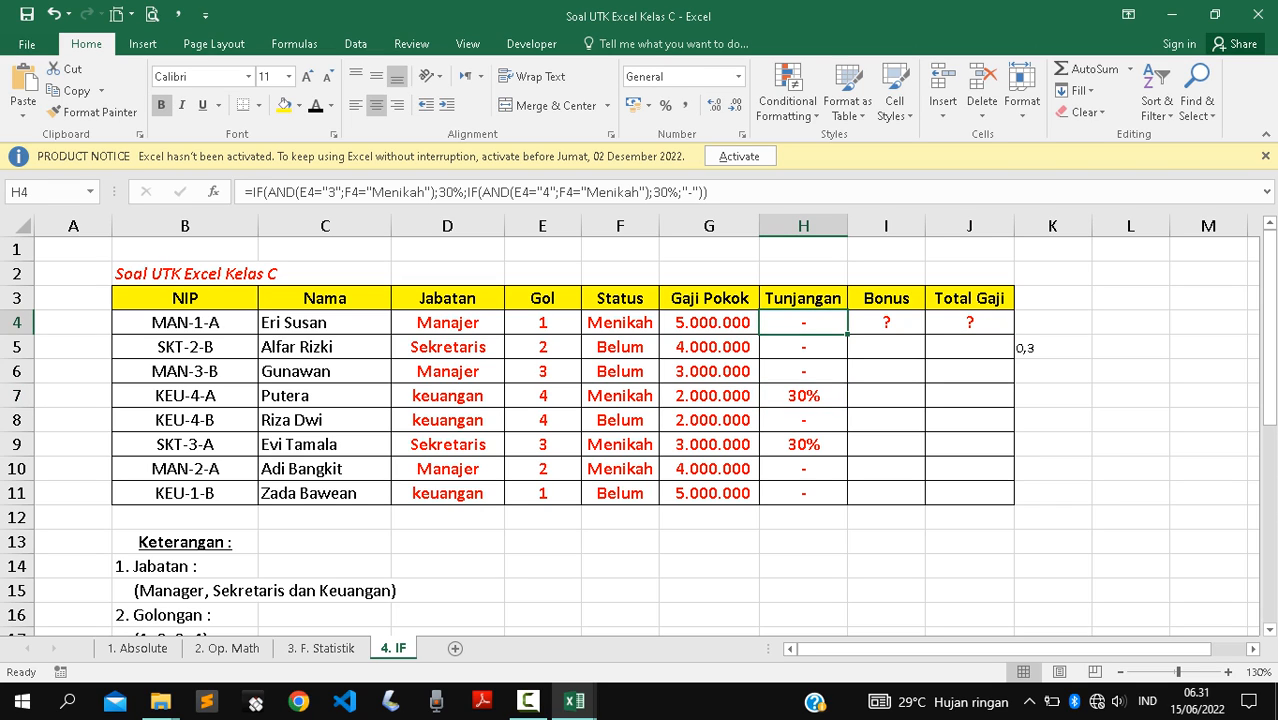
click(803, 396)
click(803, 323)
click(803, 396)
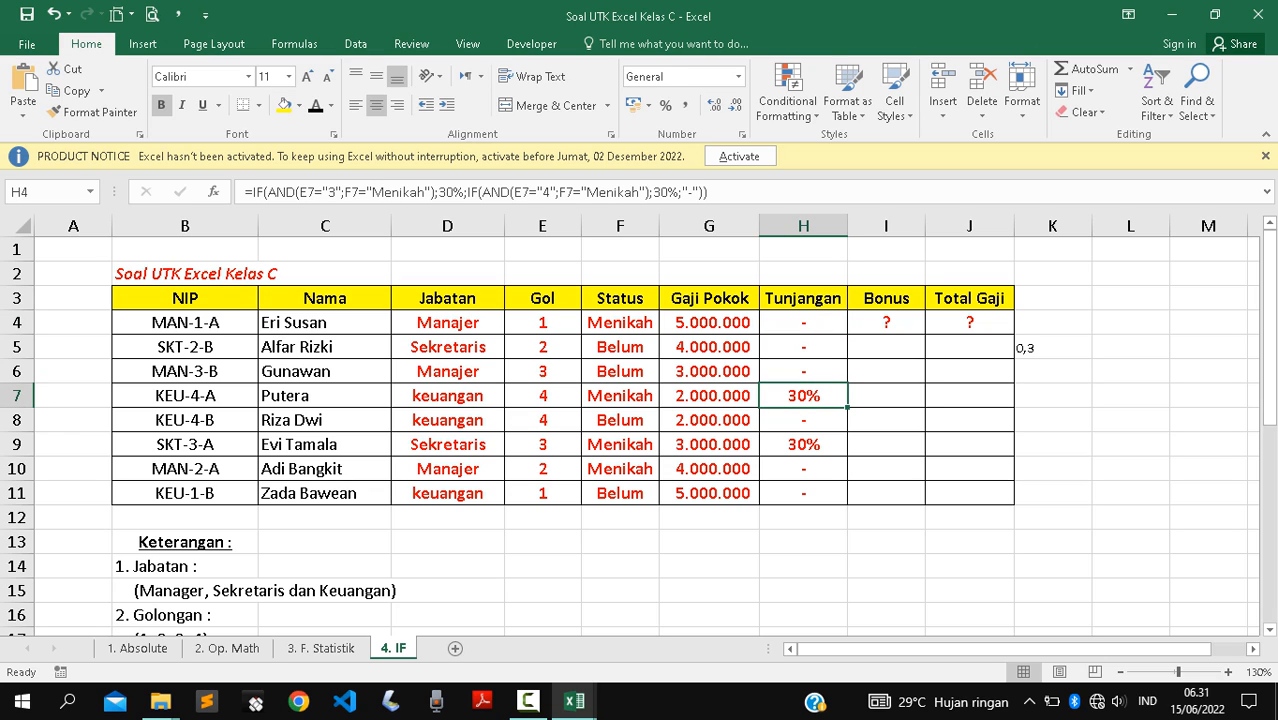
Append *G7 to the end of the Tunjangan formula in H7 and autofit the width of column H.
key(F2)
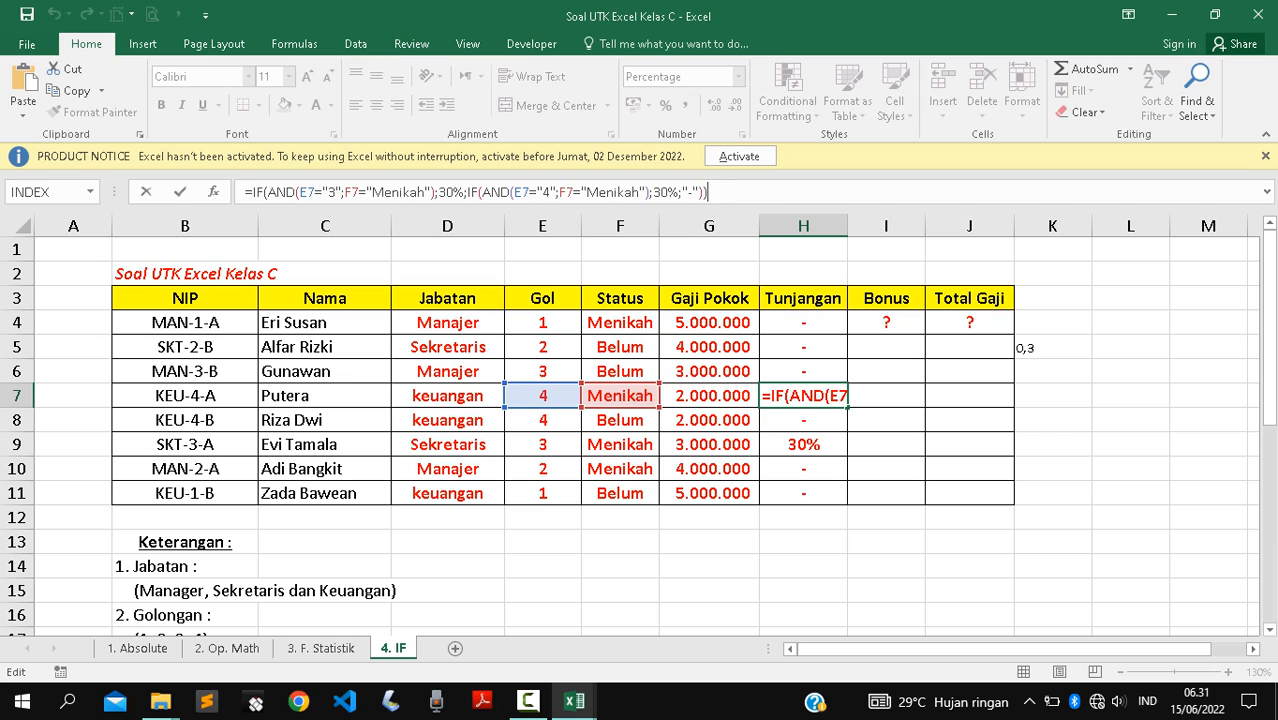
text(*)
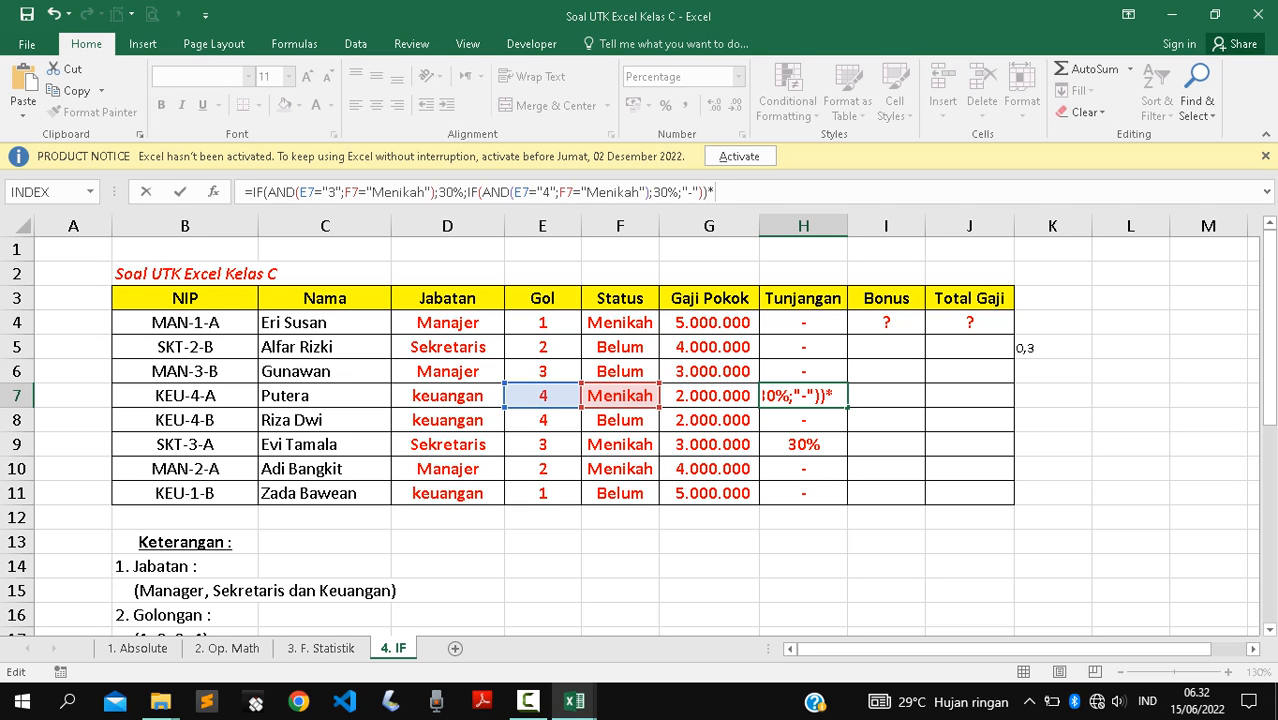
key(F2)
key(Left)
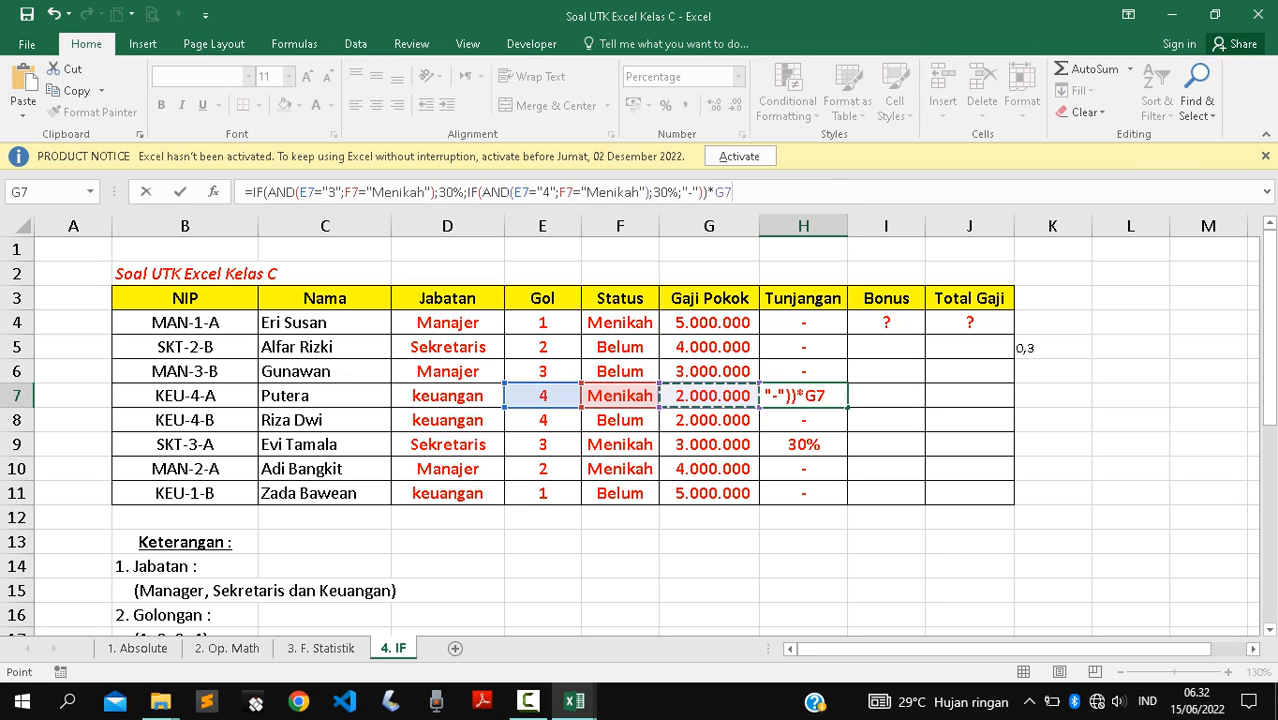
key(Return)
double_click(847, 226)
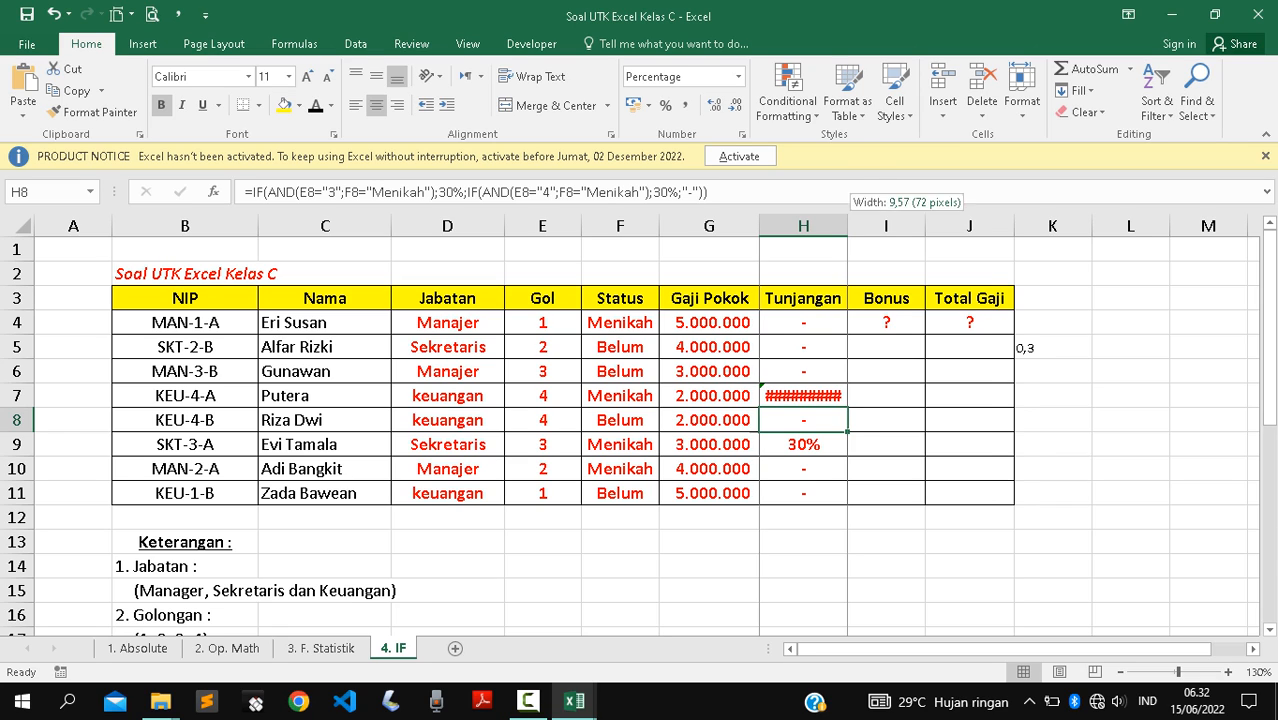
Set the number format of the Tunjangan cells H4:H10 to General.
drag(807, 322, 807, 470)
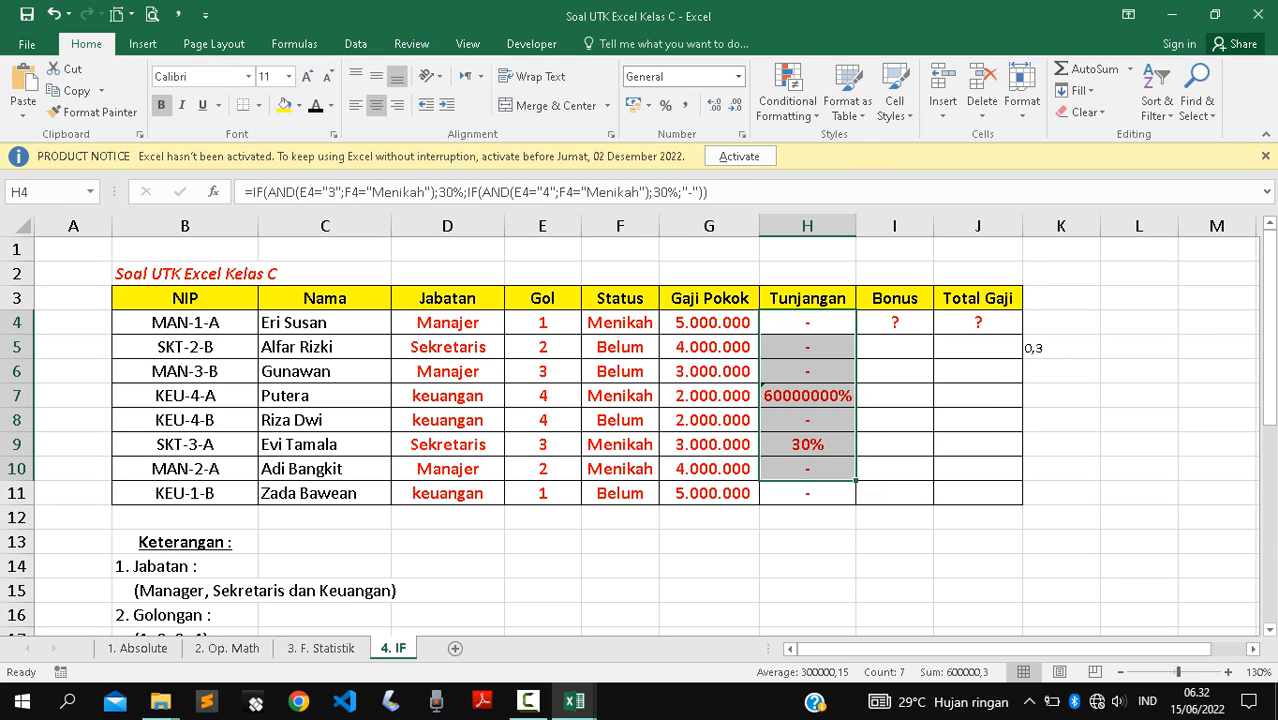
click(807, 396)
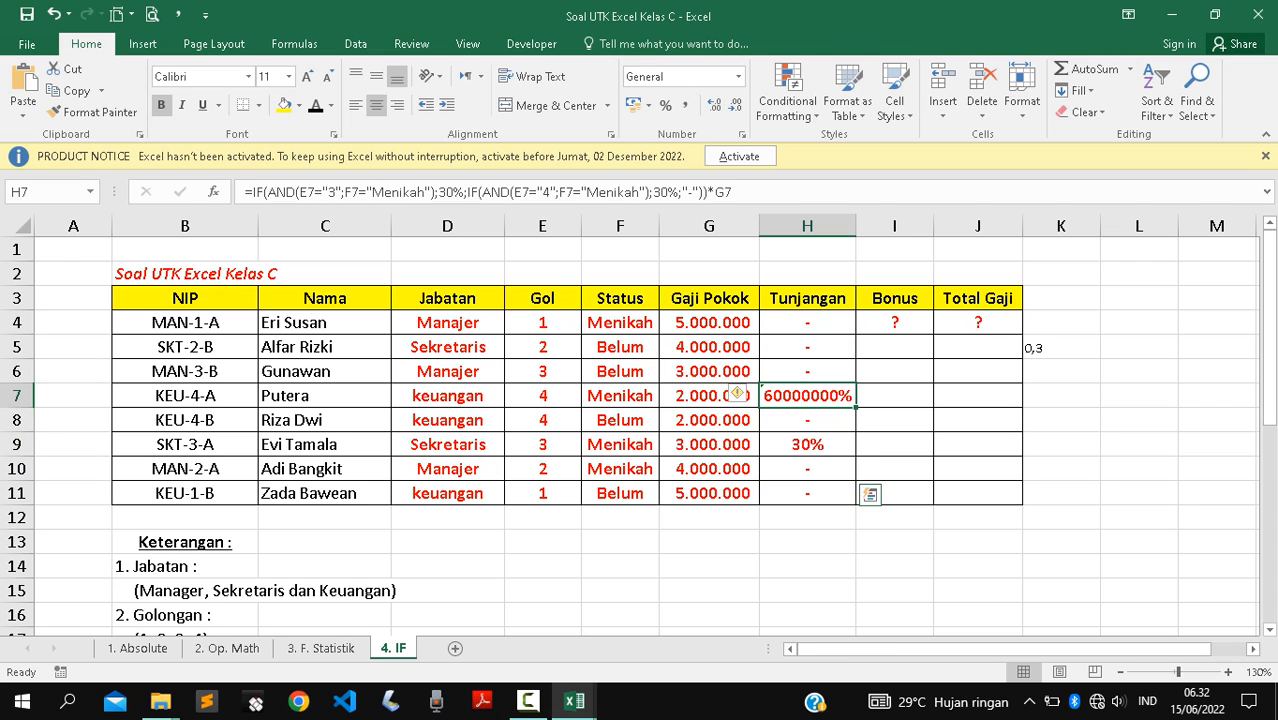
drag(807, 322, 807, 468)
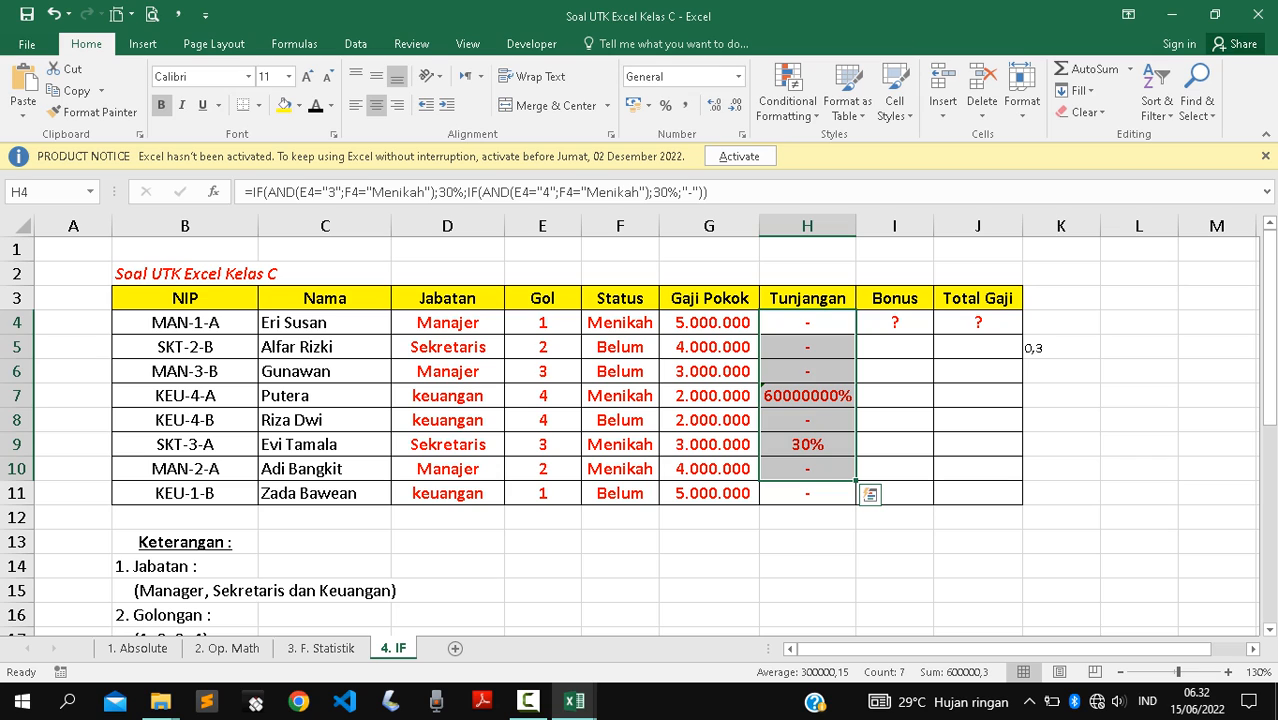
click(738, 76)
click(710, 110)
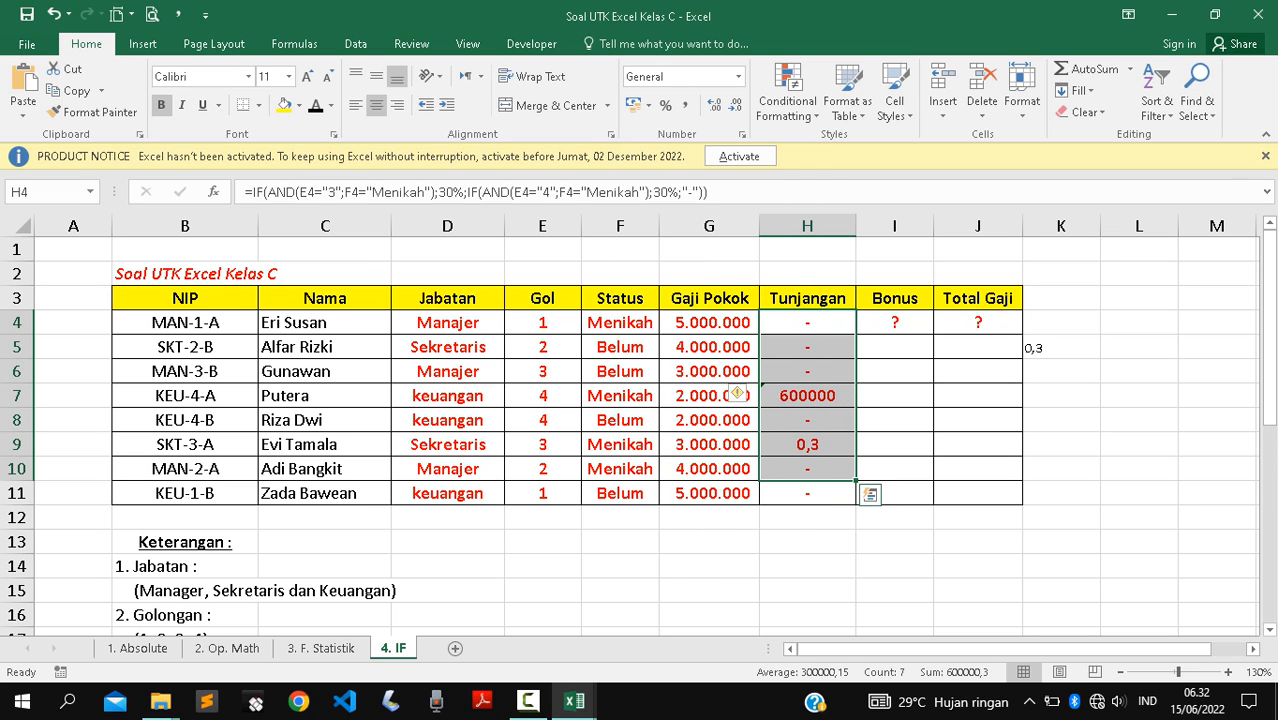
Fill the H7 formula down to H11 and check the copied formulas in H9 and H8.
click(807, 396)
drag(856, 408, 854, 494)
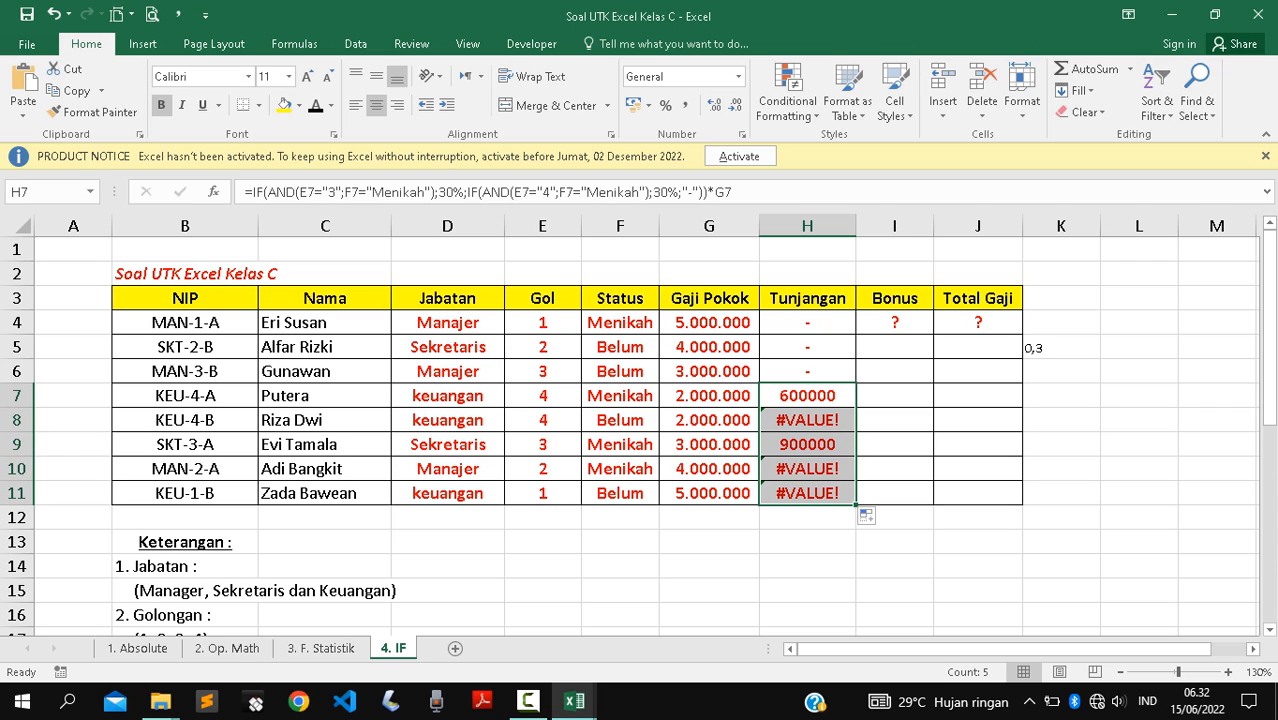
click(807, 445)
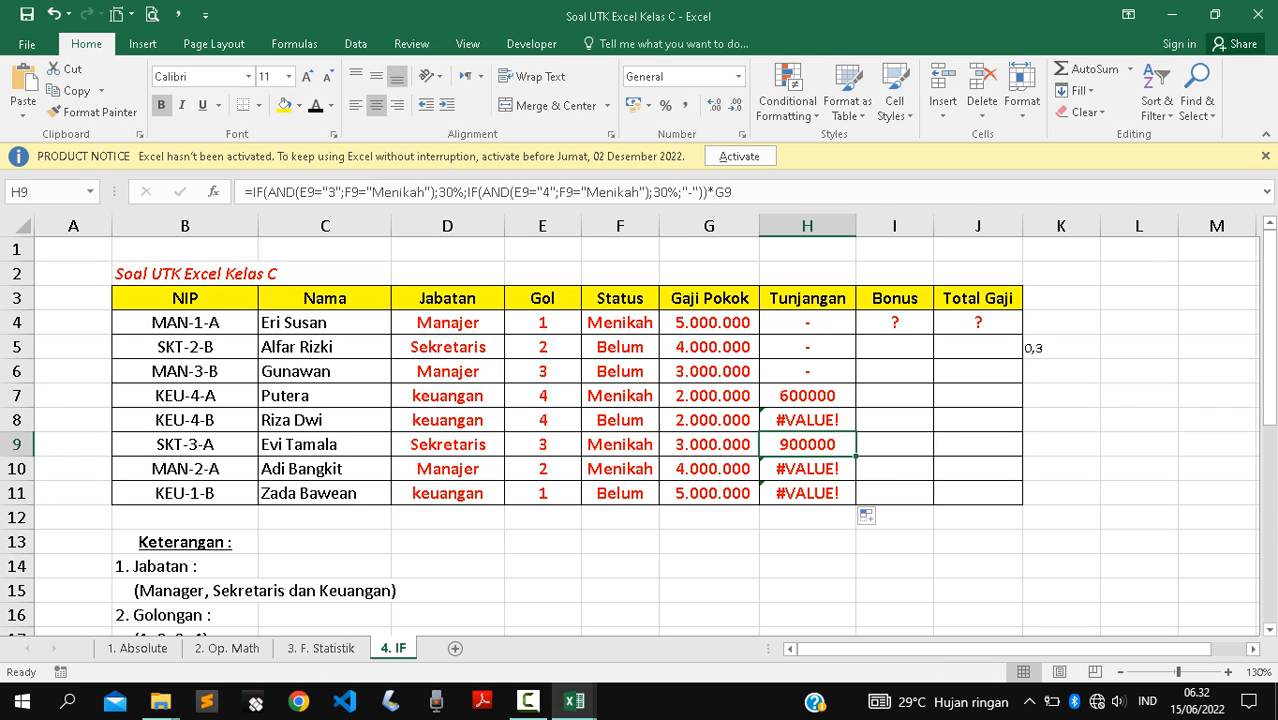
click(807, 420)
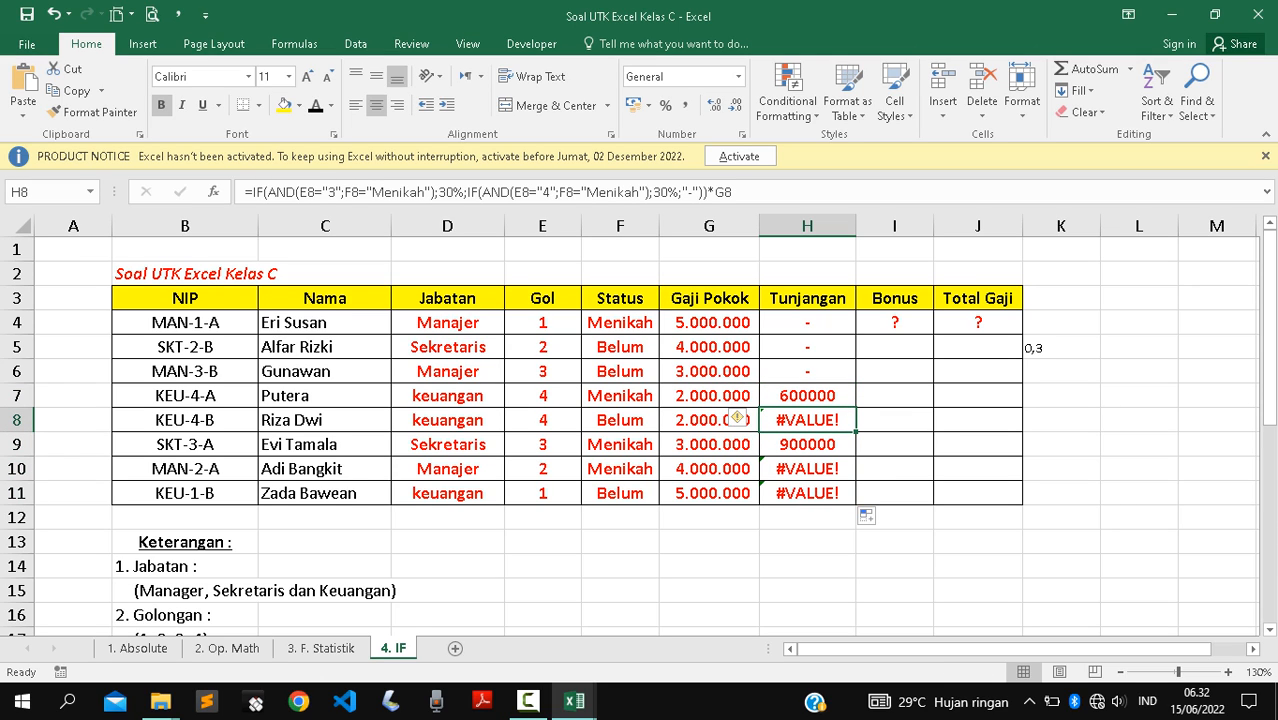
key(F2)
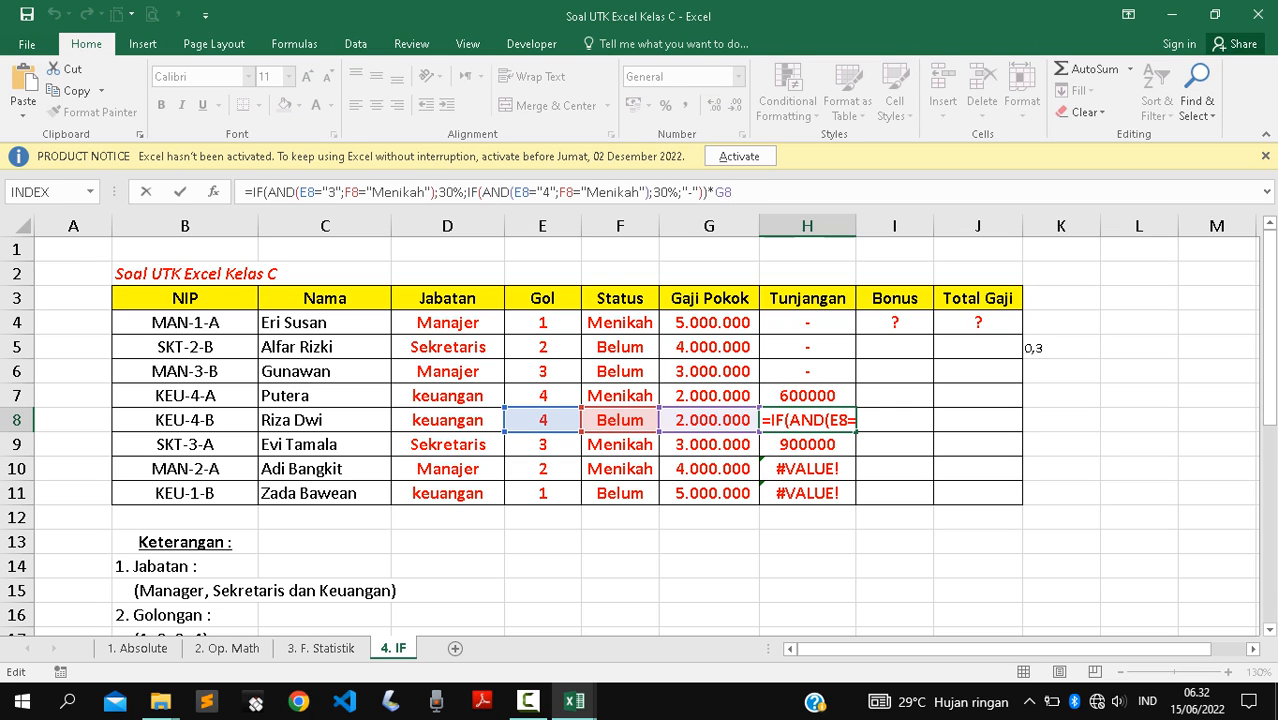
key(Return)
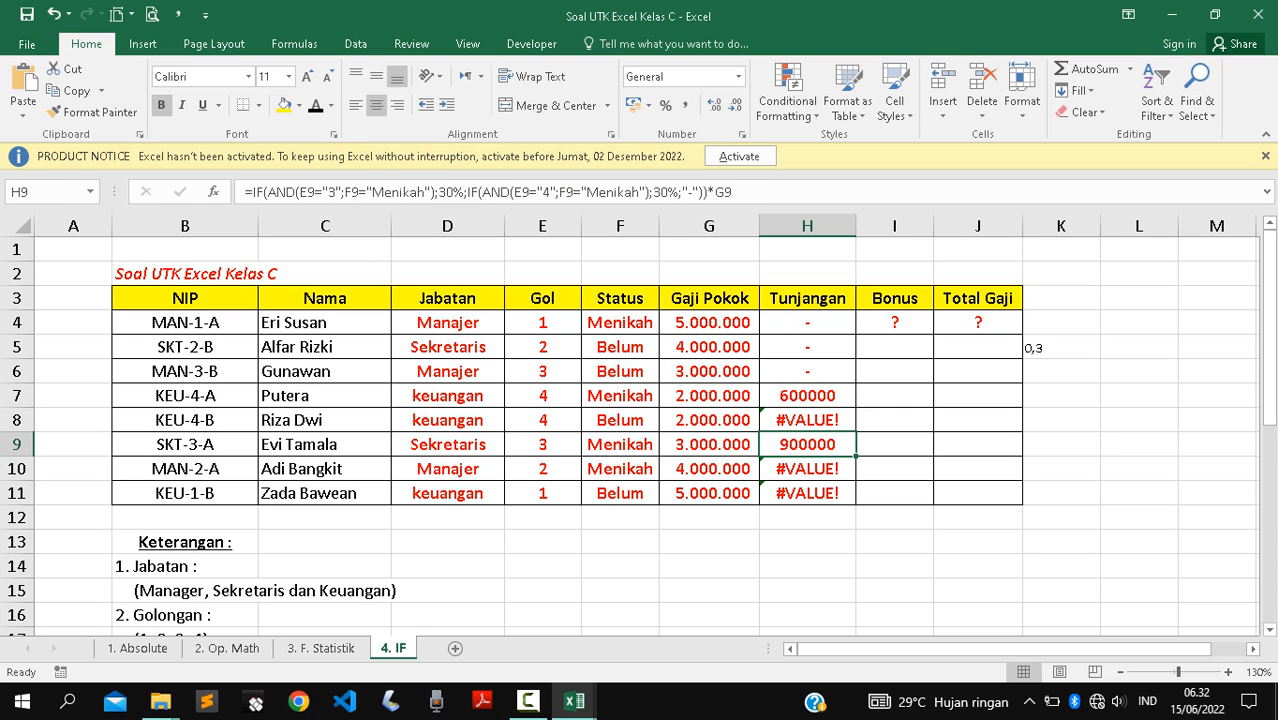
Inspect the formula in H7 and the 30% argument of the inner IF in H4.
click(807, 396)
key(F2)
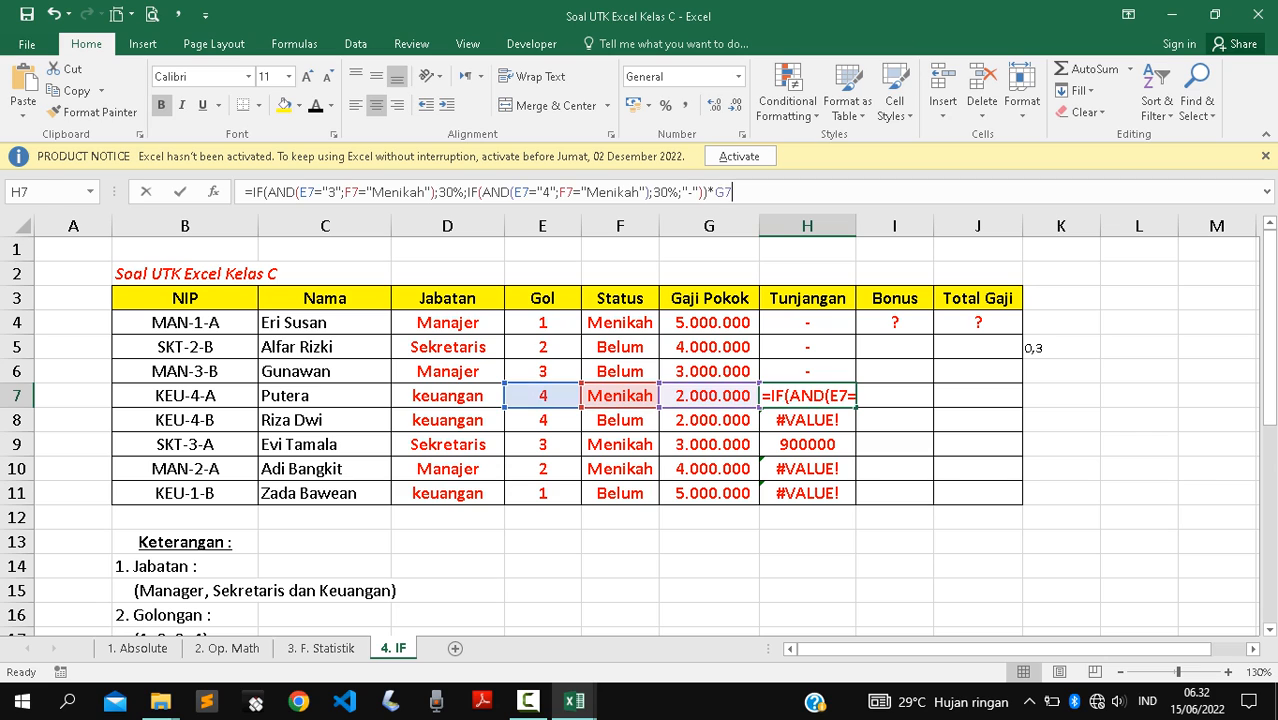
key(Return)
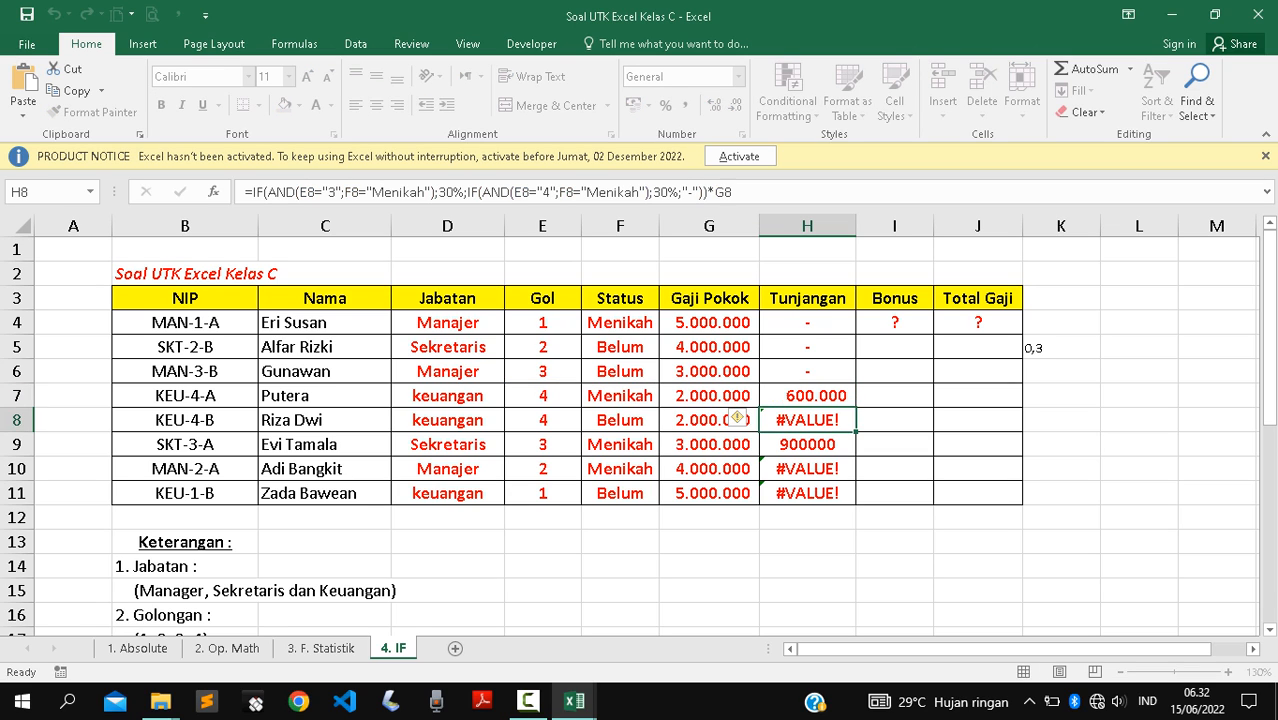
click(807, 323)
key(F2)
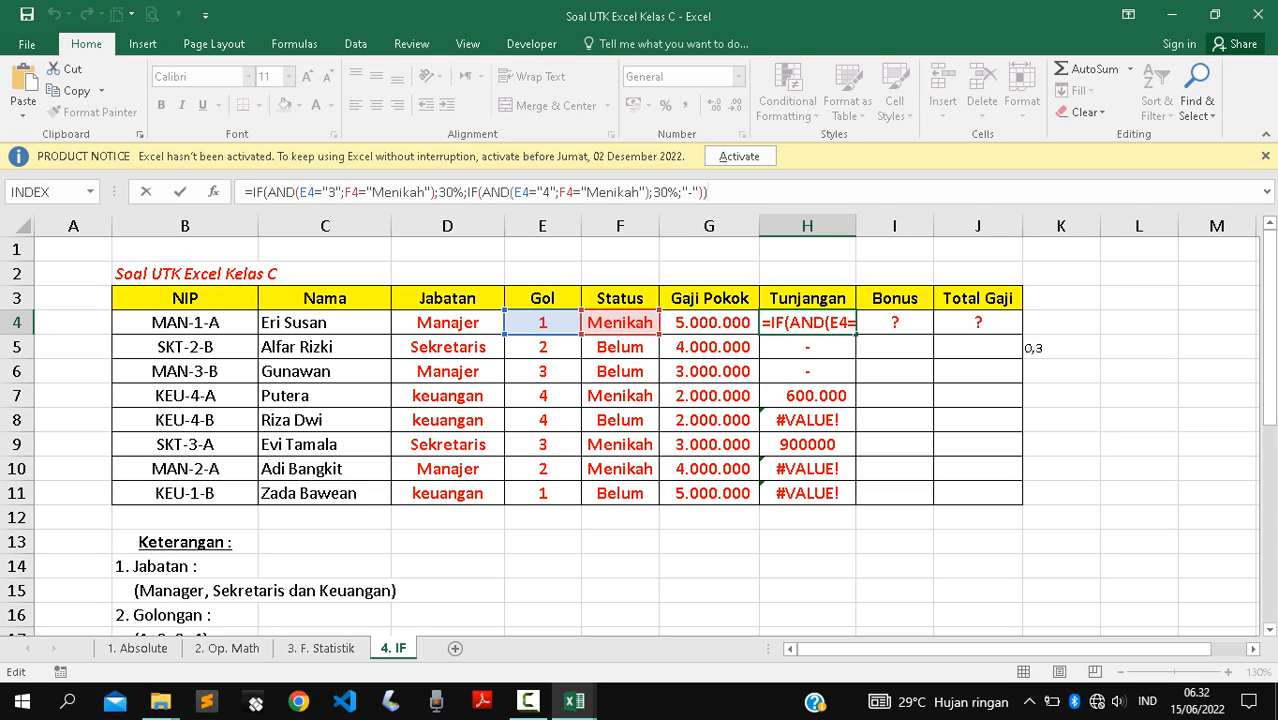
click(678, 192)
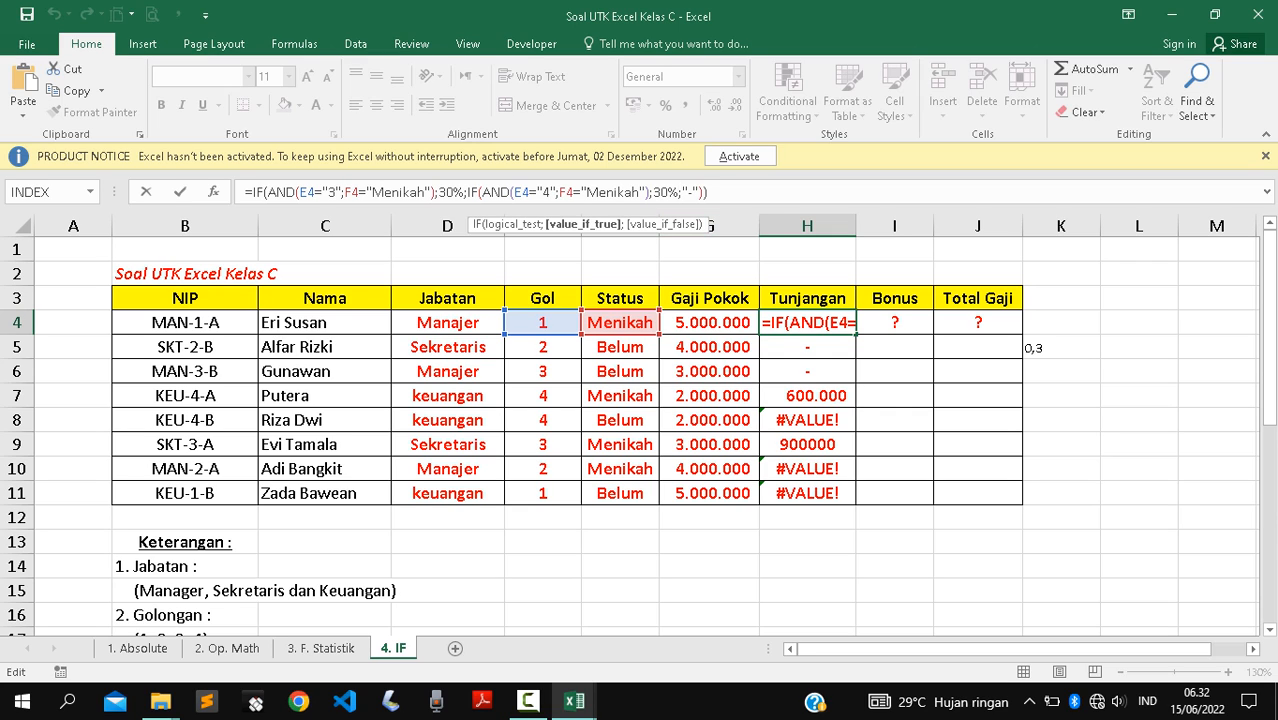
key(Return)
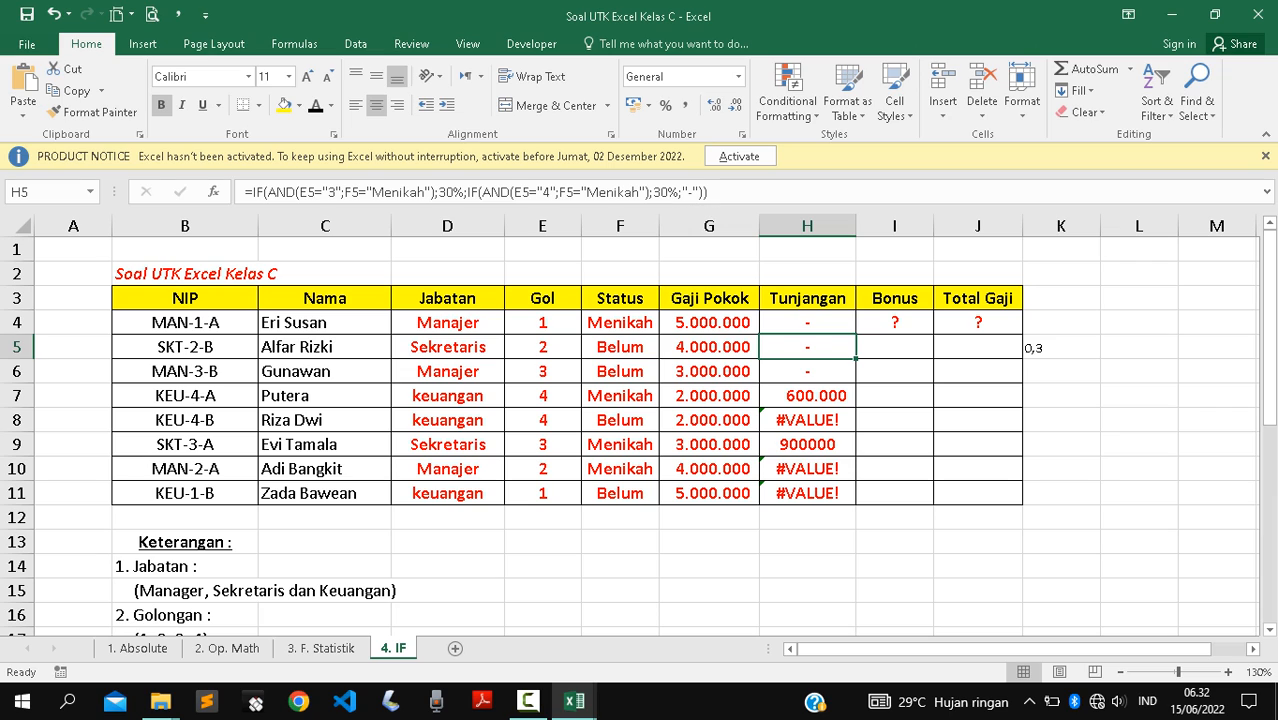
Undo the fill, the General format, the column width change and the *G7 addition in the Tunjangan column.
click(807, 323)
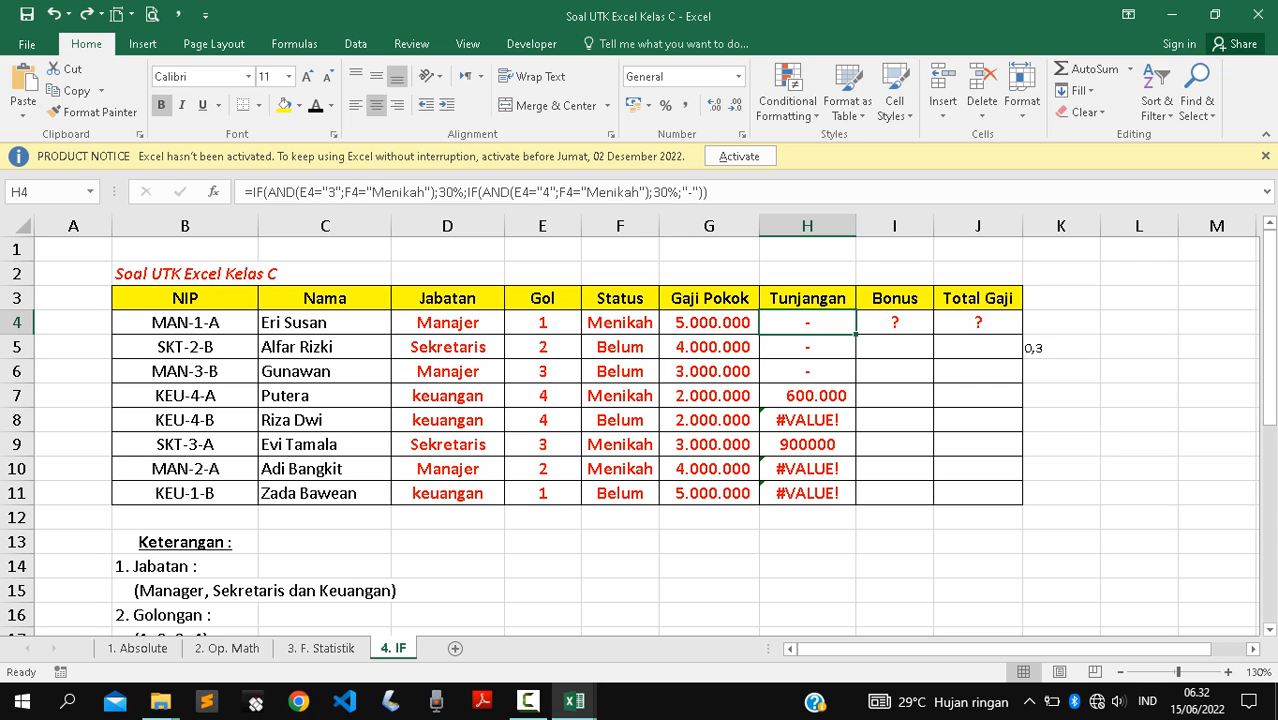
key(ctrl+z)
key(ctrl+z)
key(ctrl+z)
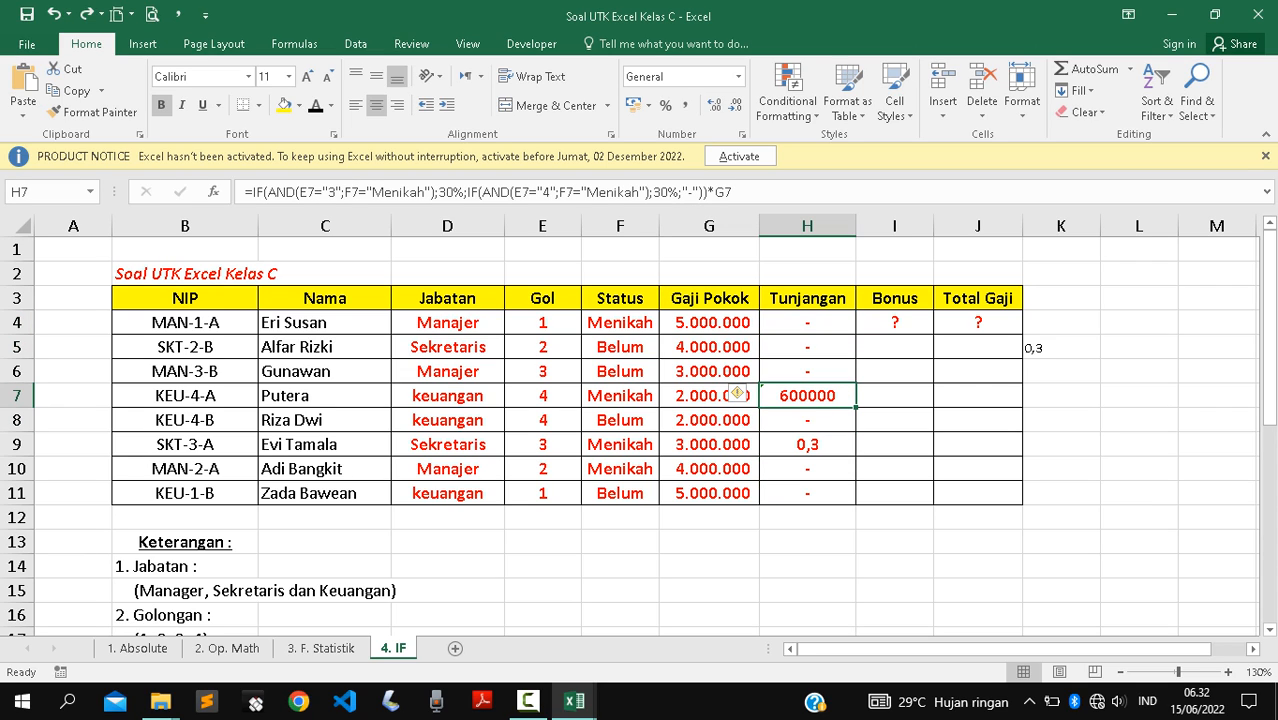
key(ctrl+z)
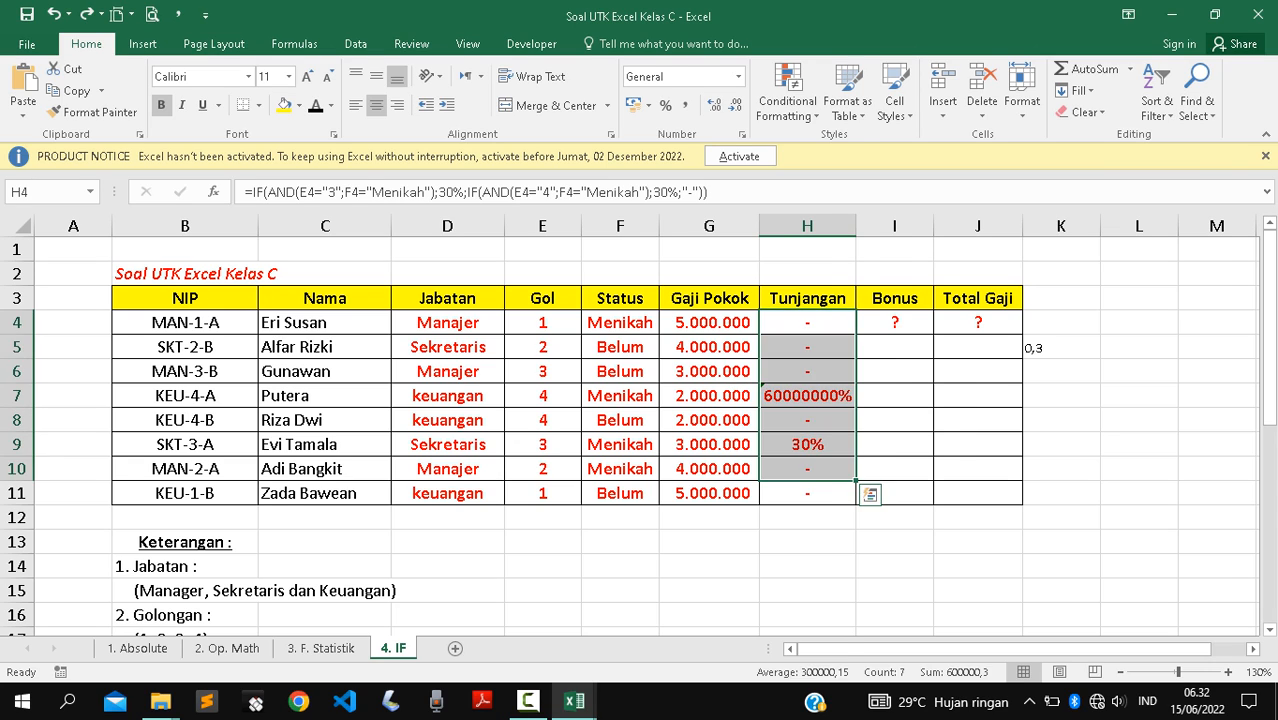
key(ctrl+z)
key(ctrl+z)
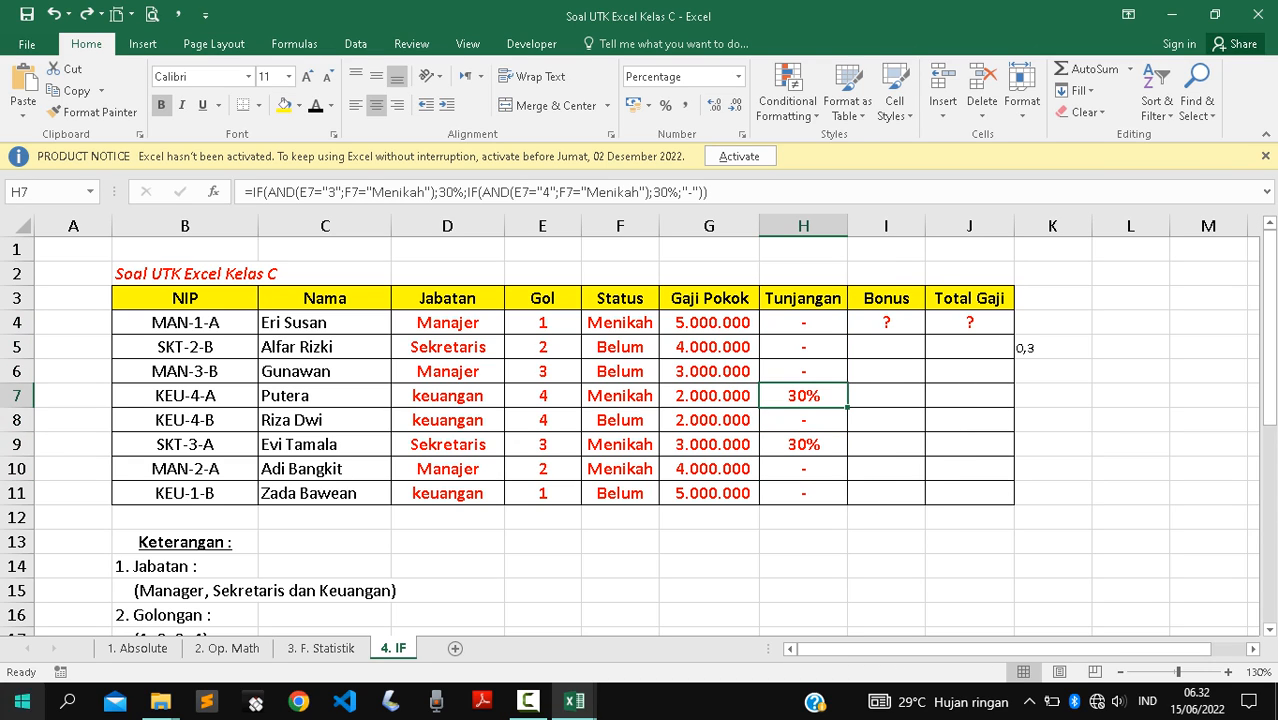
Multiply both 30% results by G4 inside the nested IF formula in H4 and fill it down to H11.
click(803, 322)
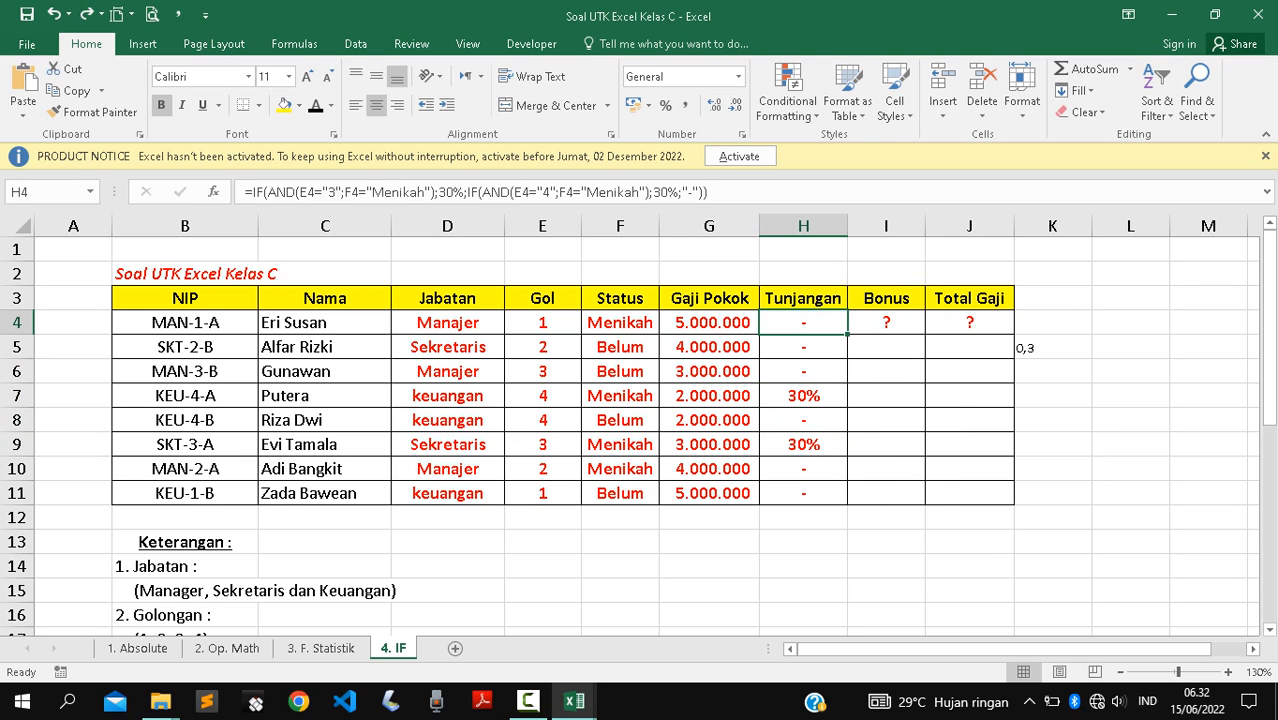
click(678, 192)
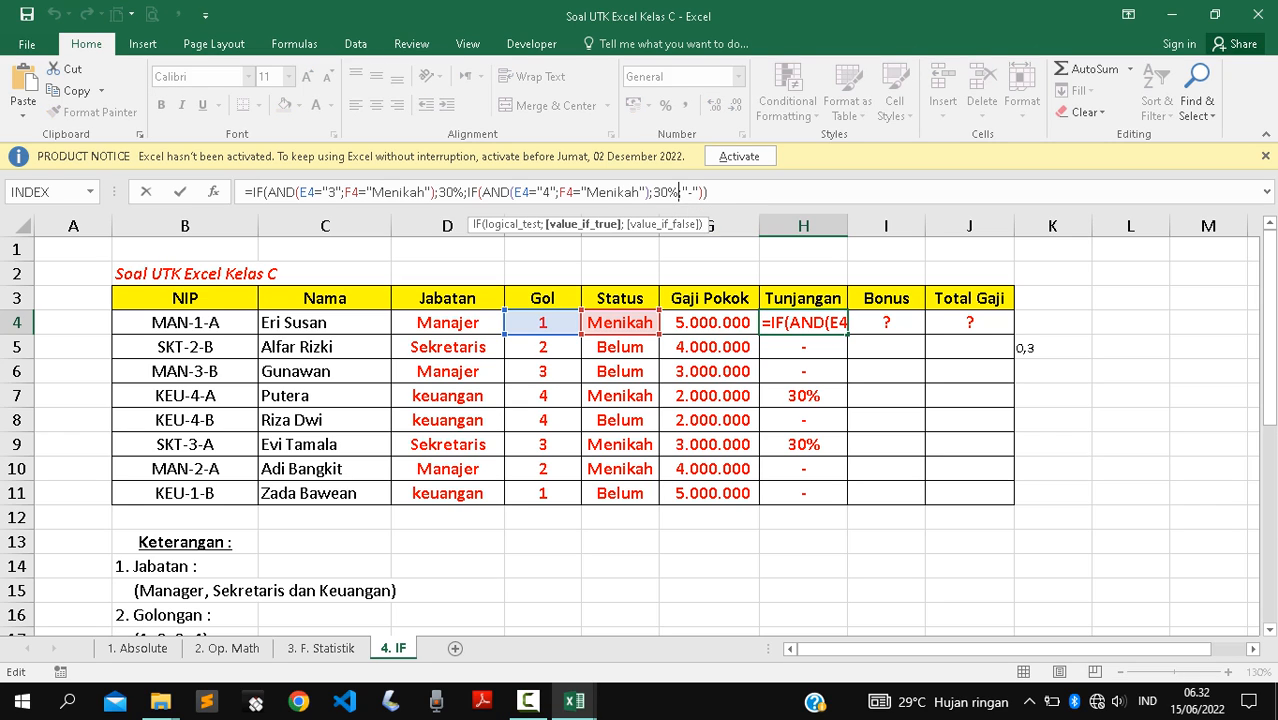
text(*)
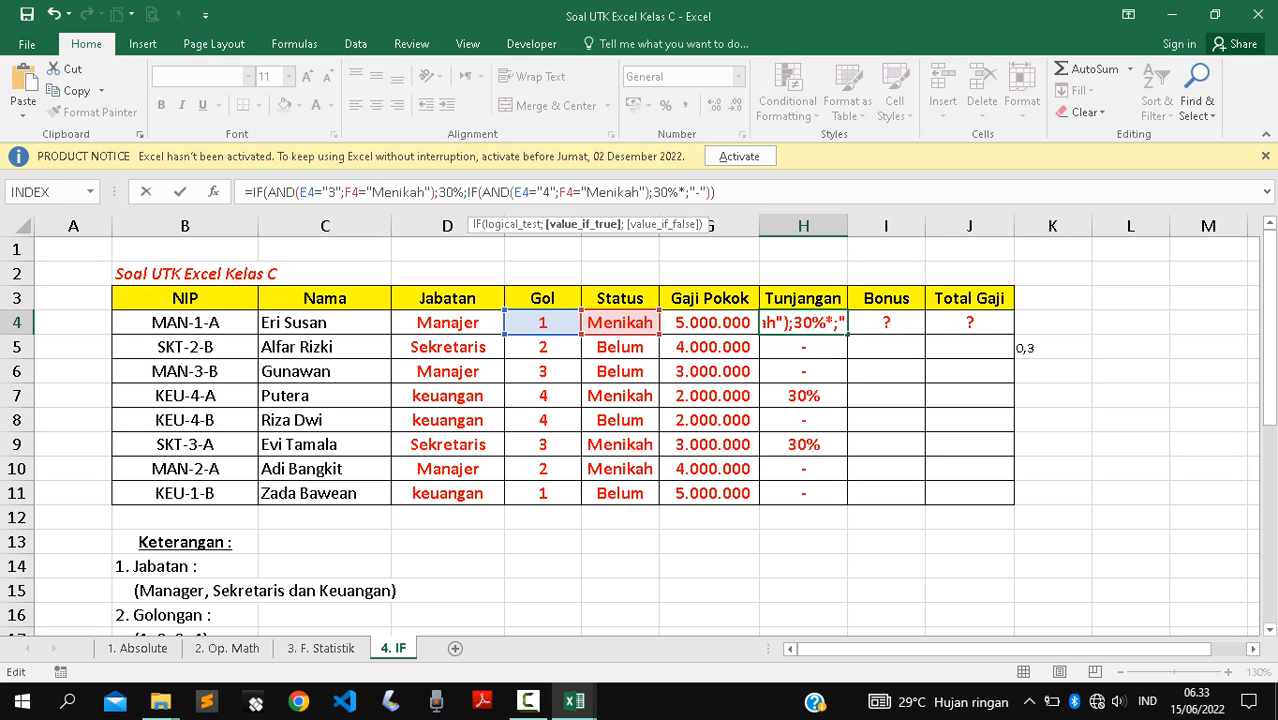
click(710, 322)
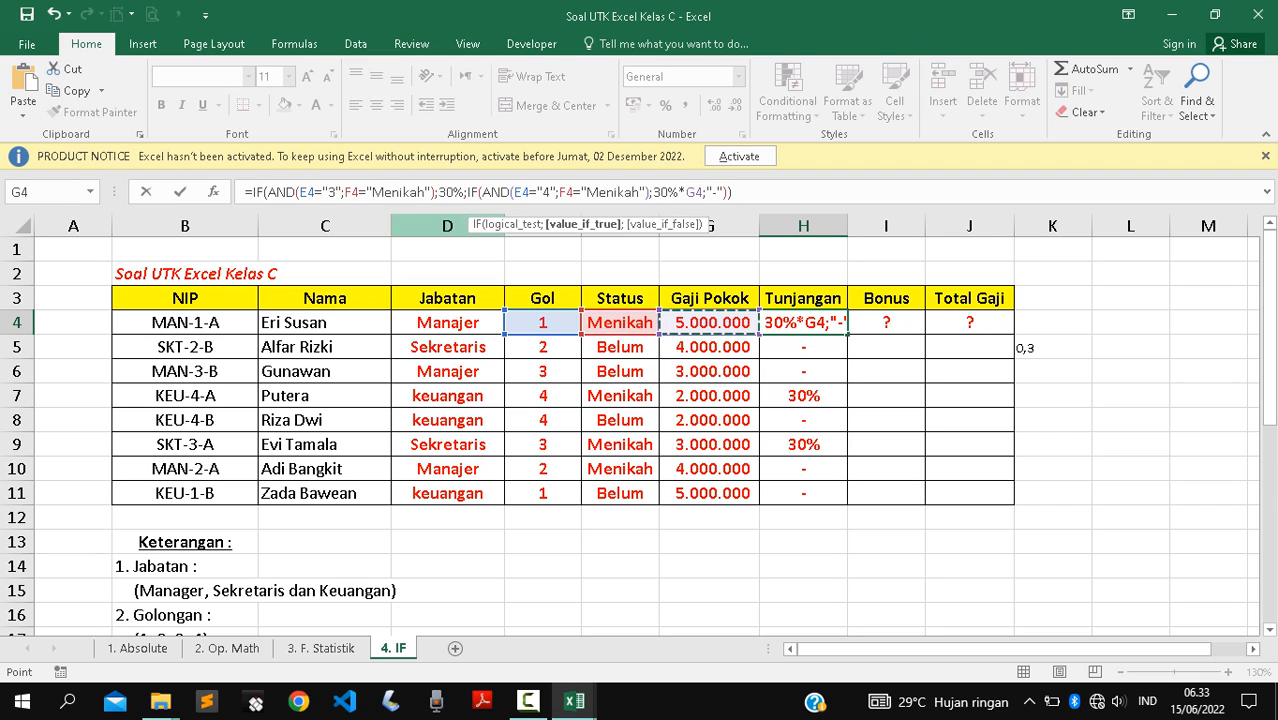
click(464, 192)
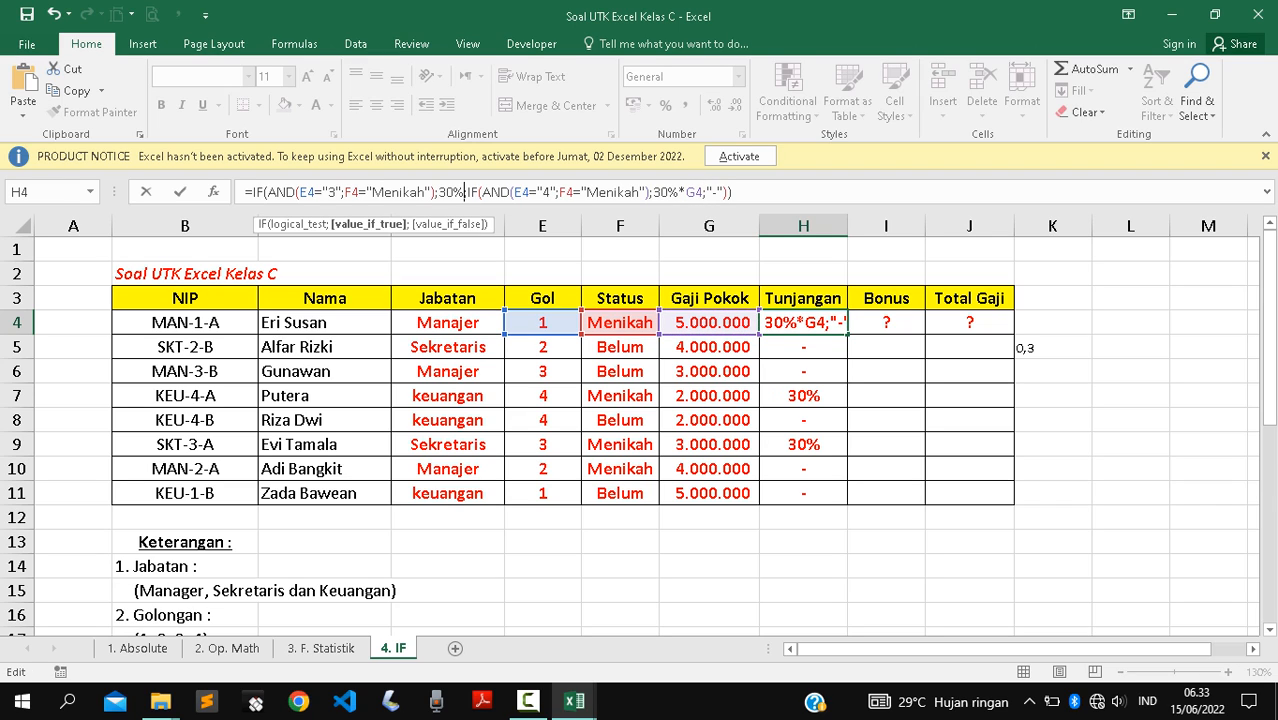
text(*)
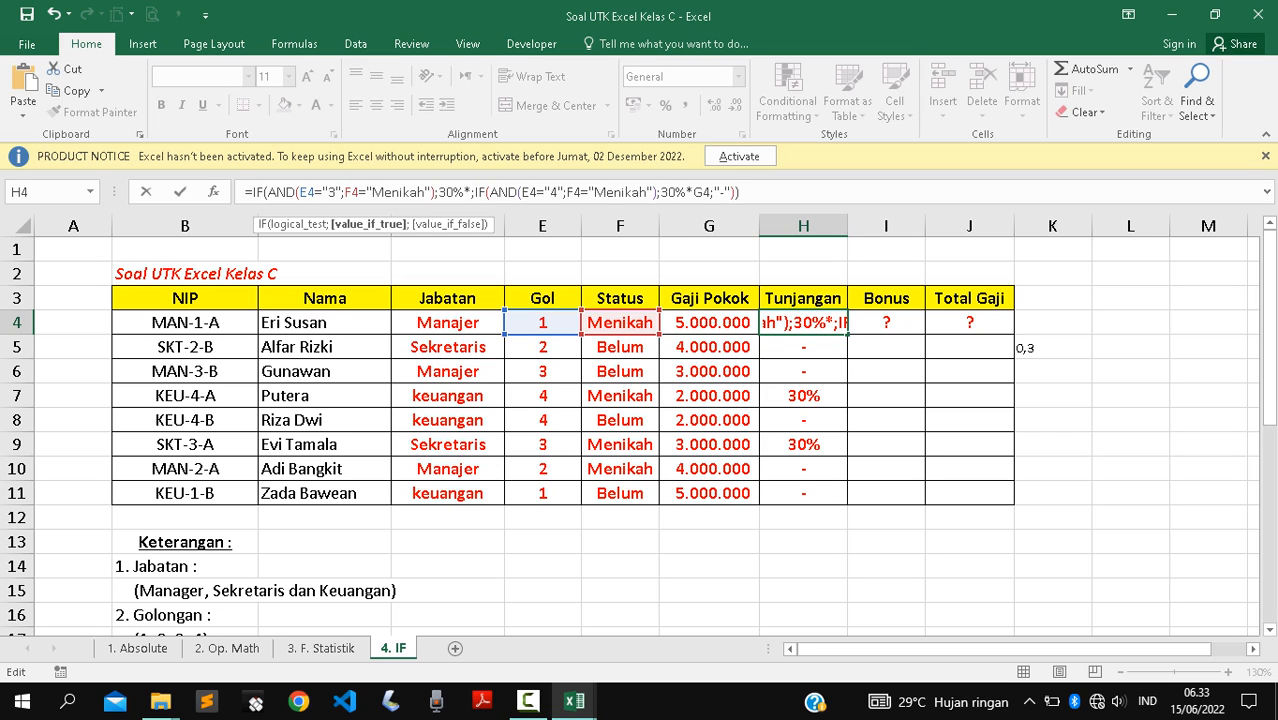
click(710, 322)
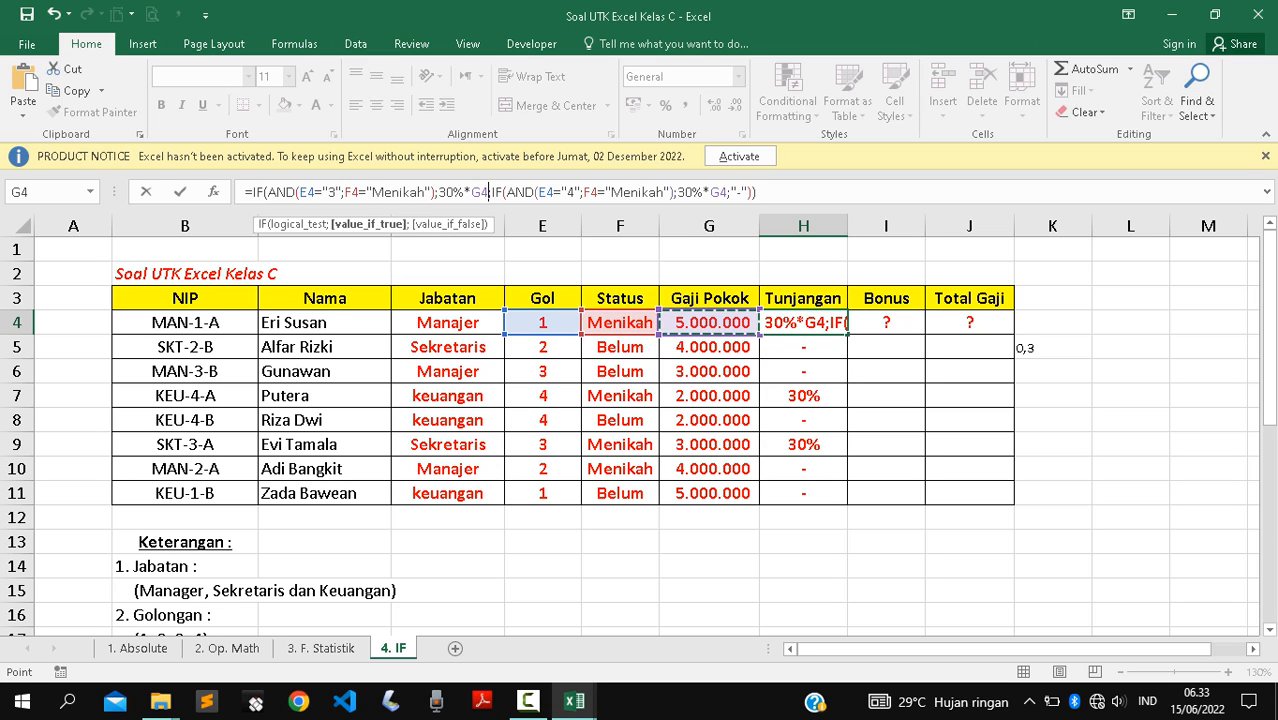
key(Return)
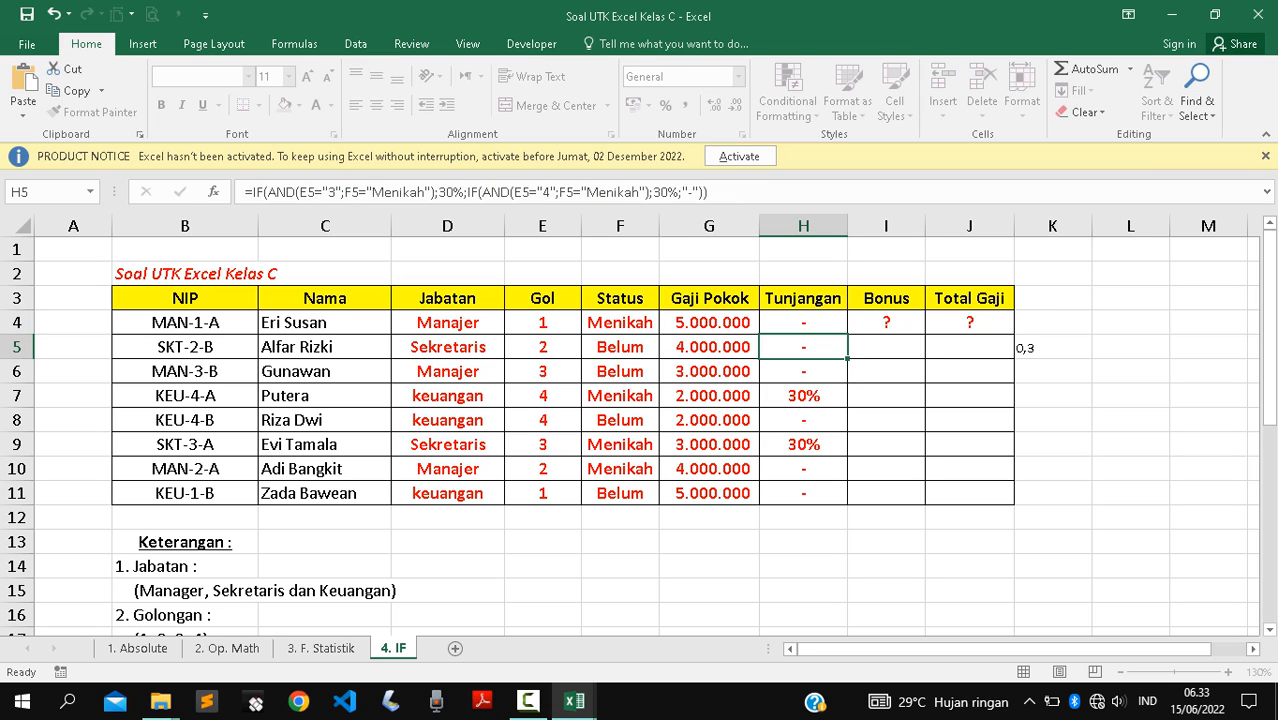
click(803, 323)
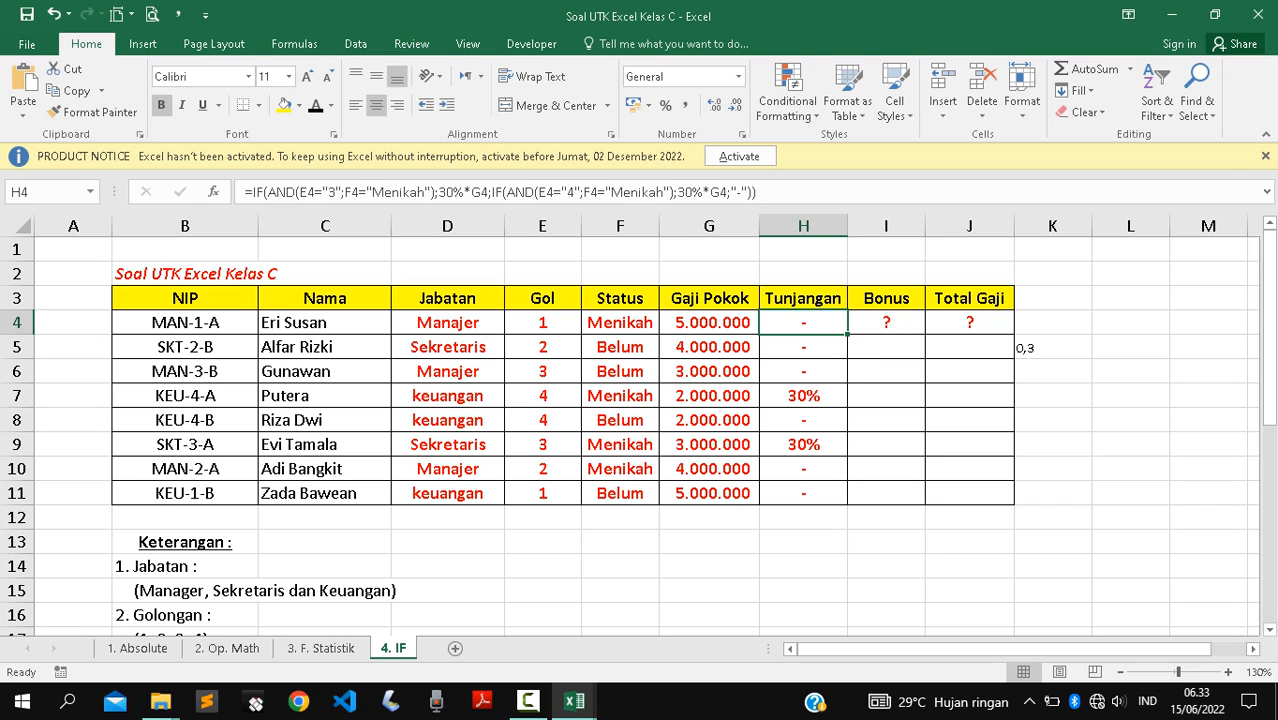
double_click(847, 334)
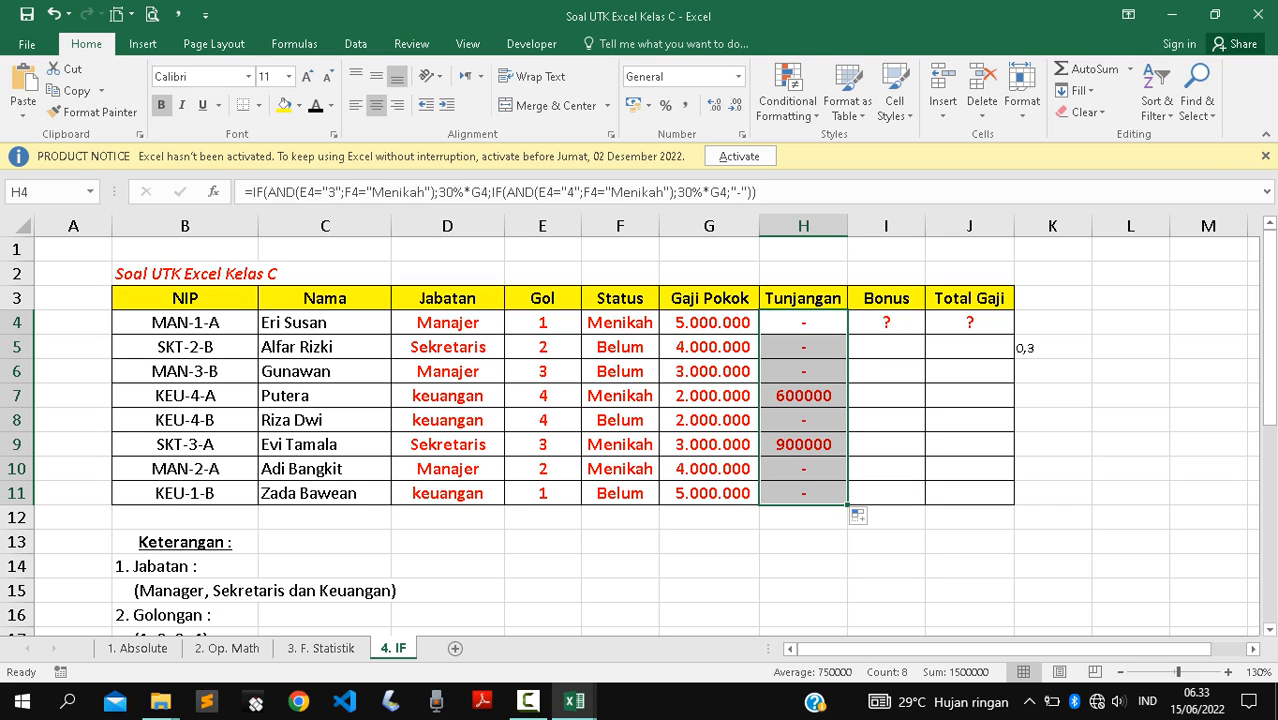
Apply the comma number style to the Tunjangan amounts in H7 and H9.
click(803, 396)
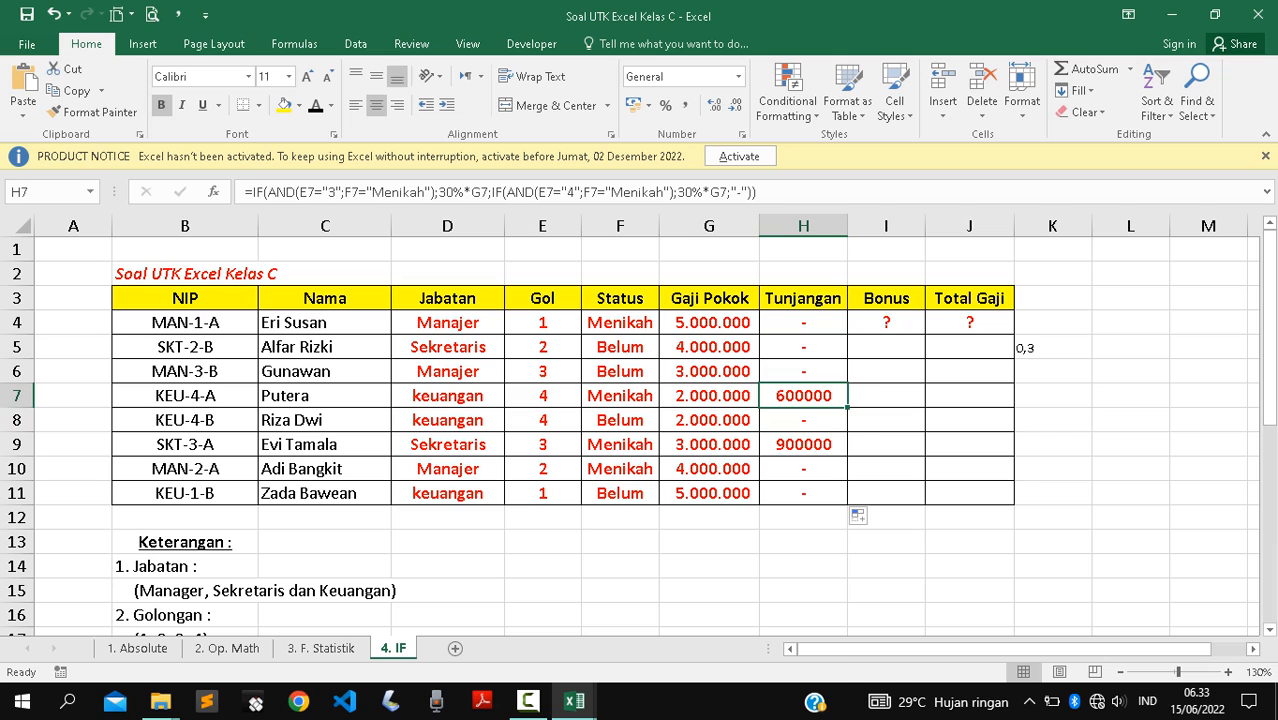
drag(803, 323, 803, 469)
click(803, 396)
ctrl+click(803, 445)
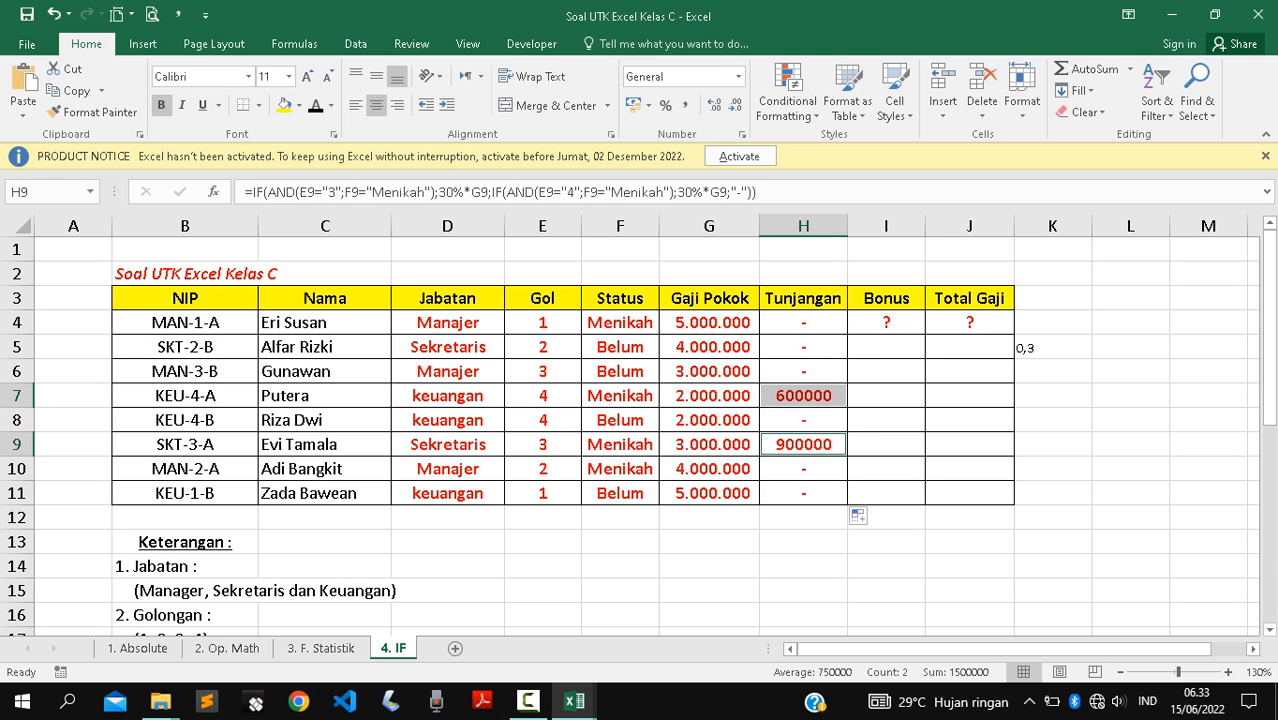
click(686, 105)
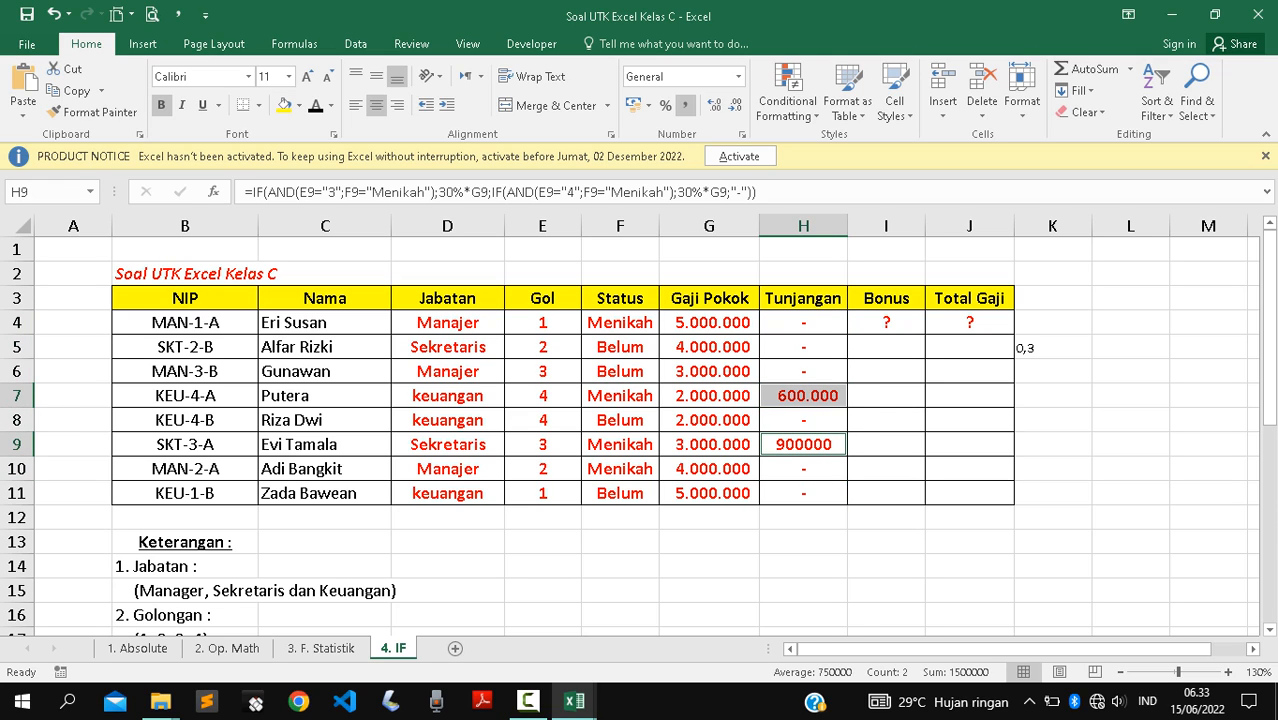
Cross-check the Tunjangan in row 9 by calculating =G9*30% in I9 and fitting column I's width to the result.
click(886, 445)
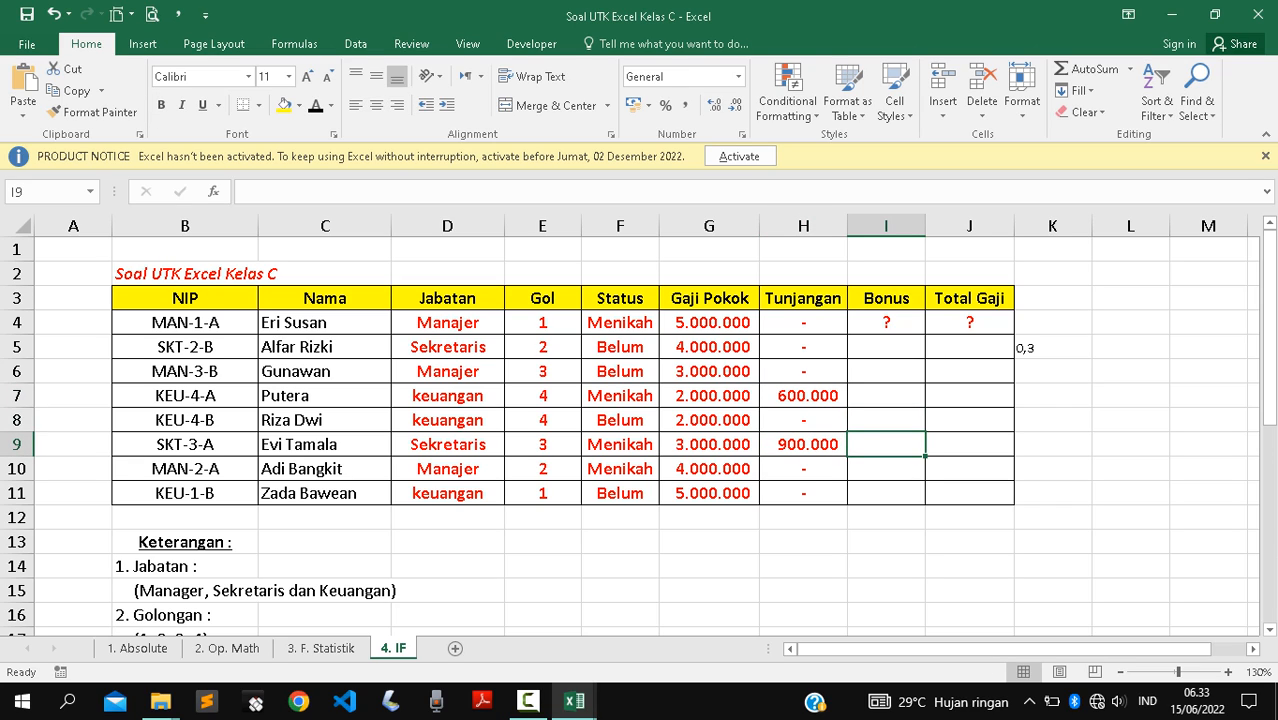
text(=)
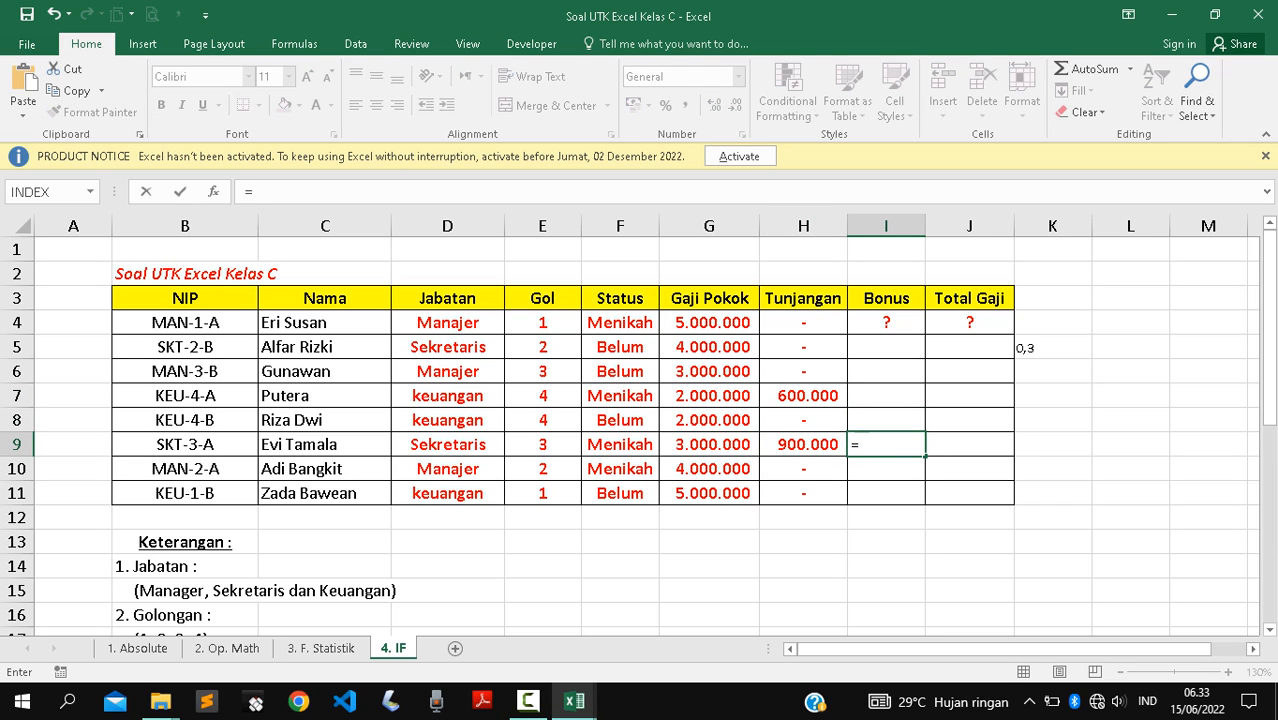
key(Left)
key(Left)
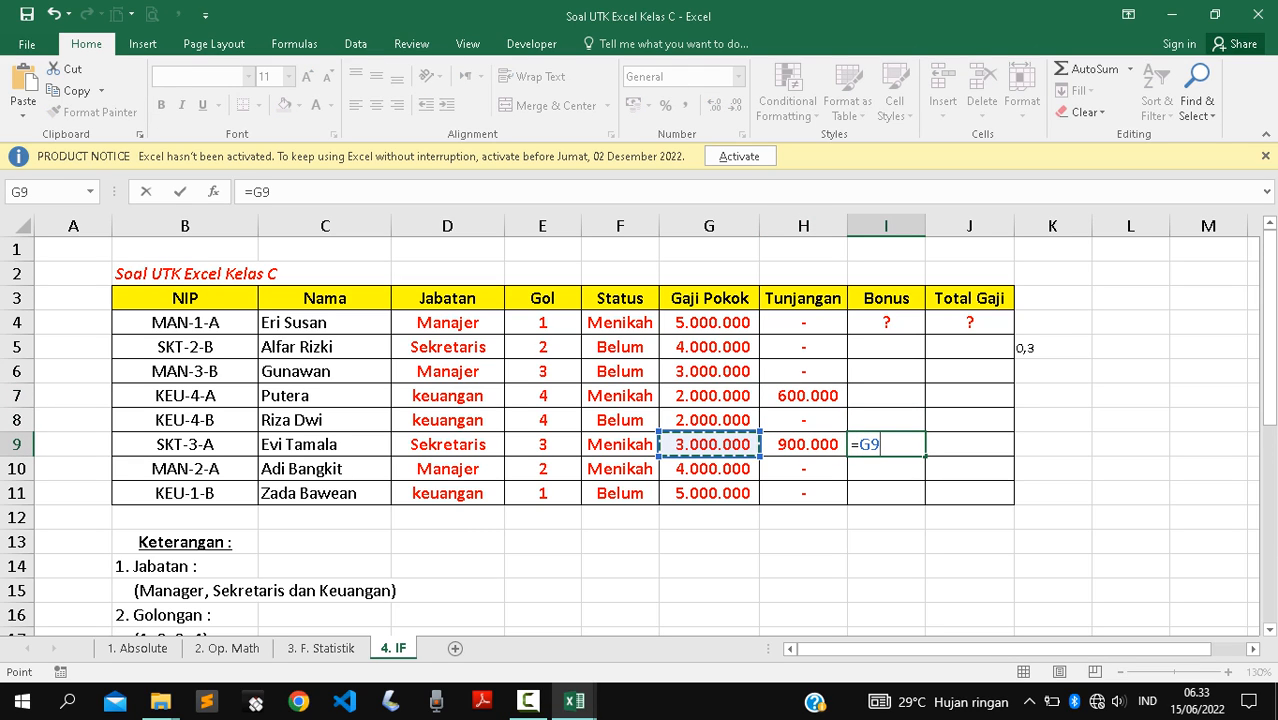
text(*30%)
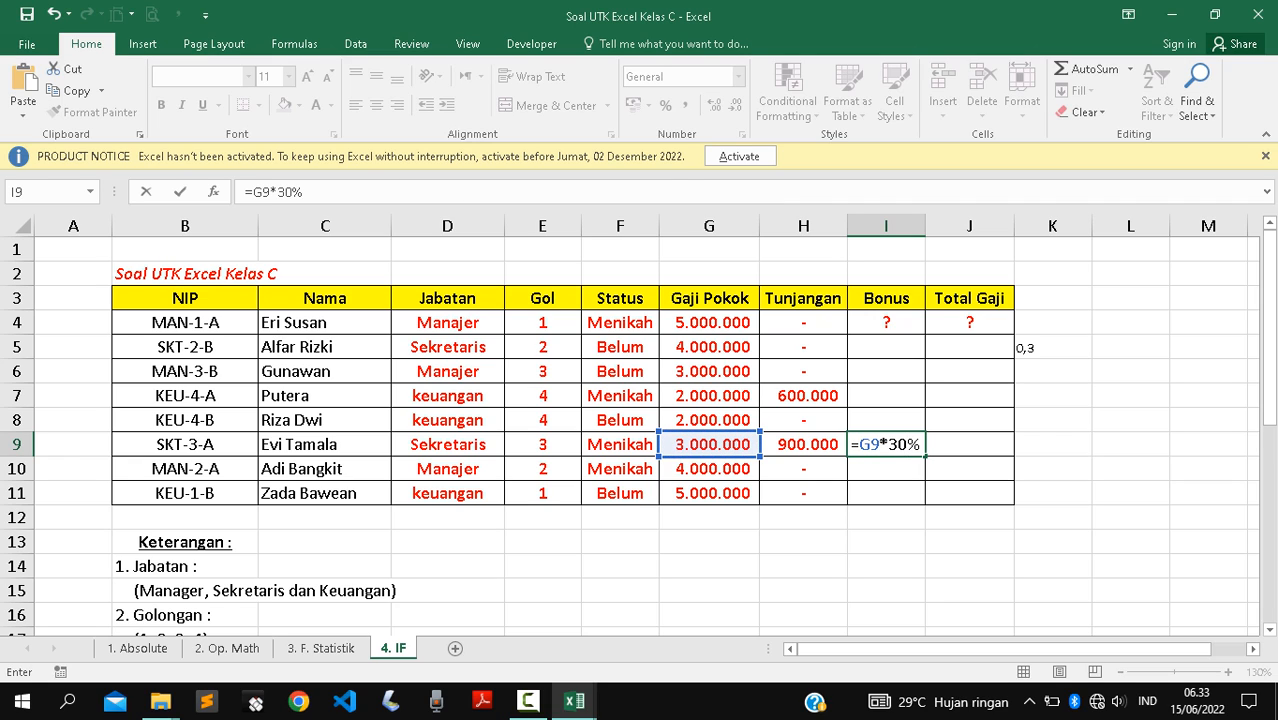
key(Return)
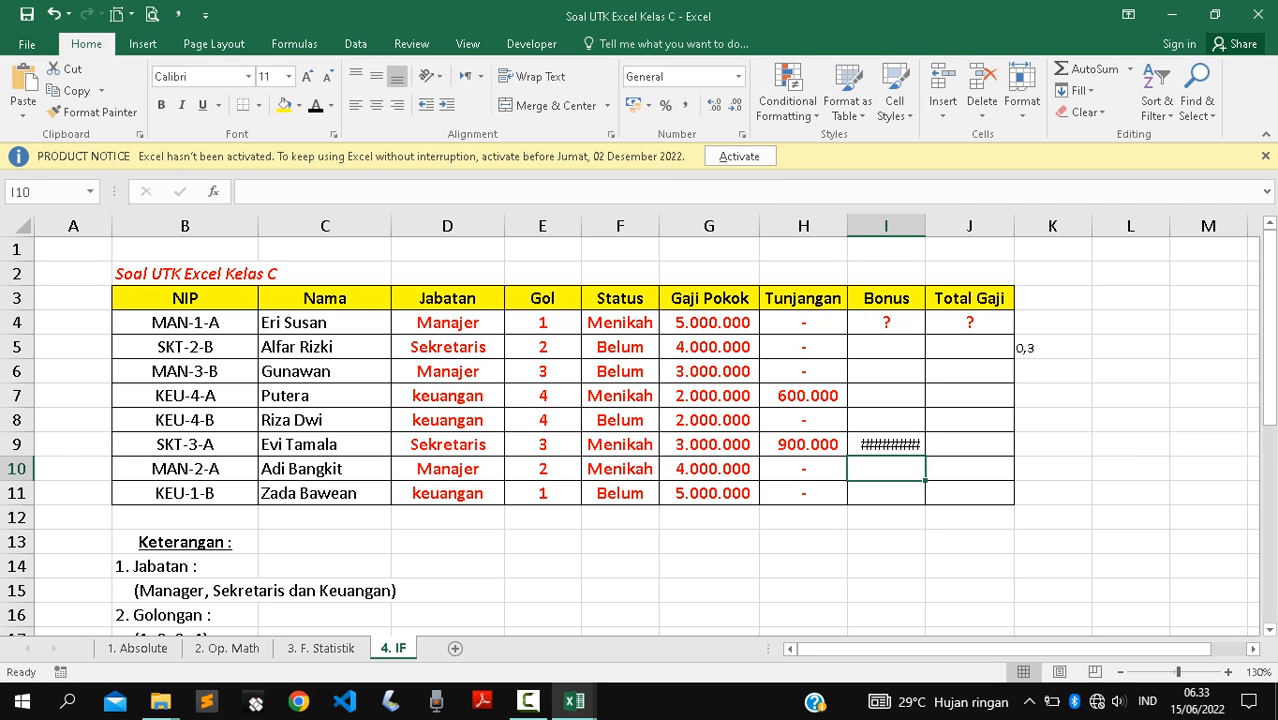
double_click(925, 226)
click(887, 445)
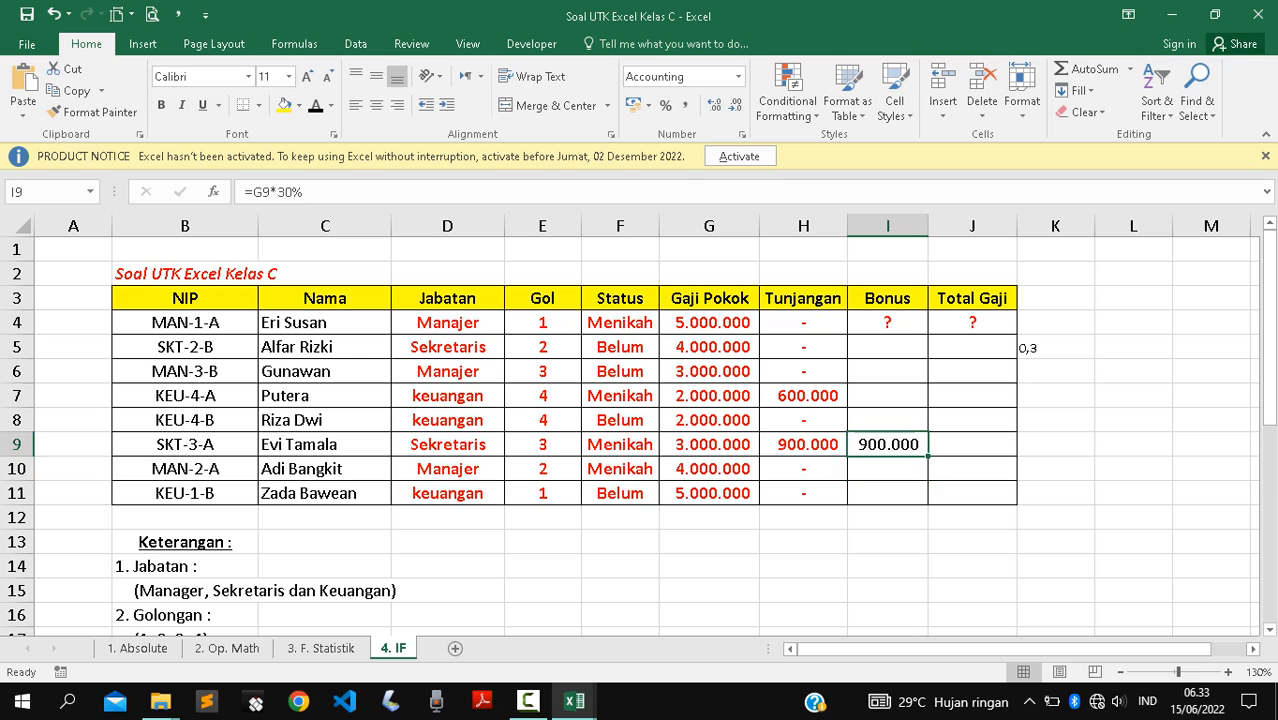
Clear the check calculation from I9 and narrow the Bonus column again.
key(Delete)
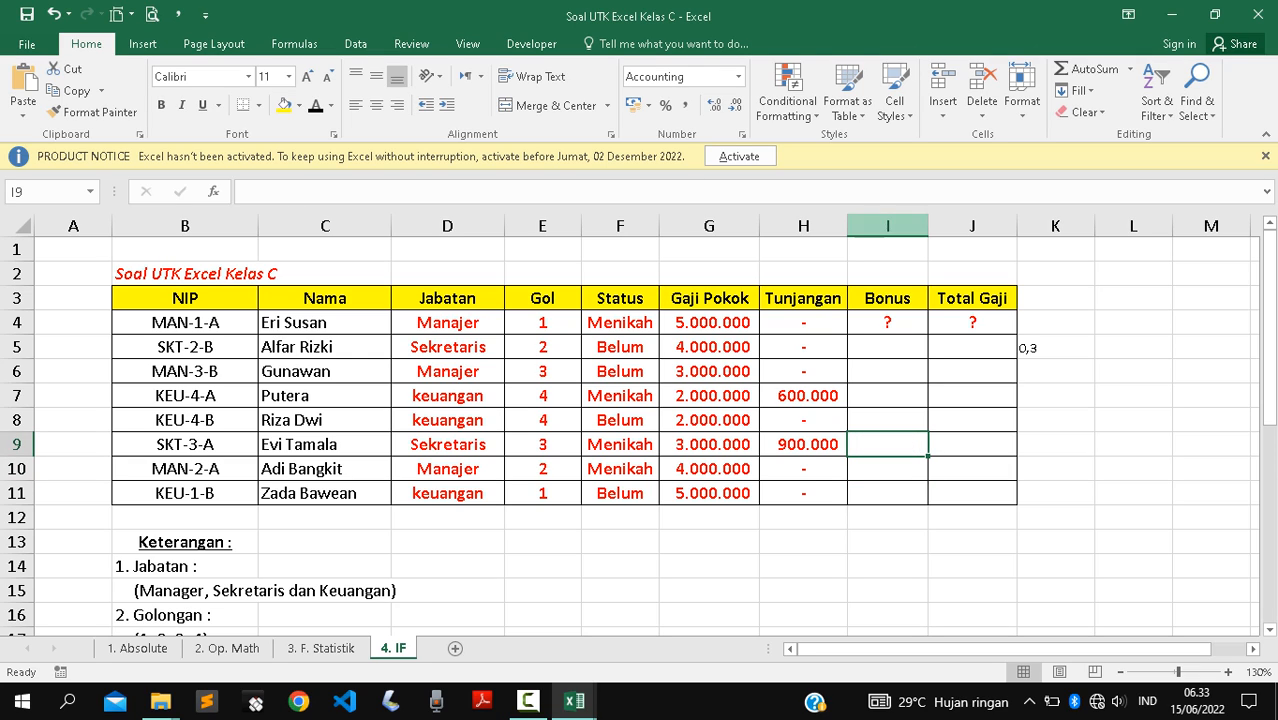
click(932, 226)
mouse_move(928, 226)
mouse_down()
mouse_move(903, 226)
mouse_move(920, 226)
mouse_up()
Compare the Tunjangan in H9 and H7 with the base salaries in G9 and G7, and read the Bonus rule in the notes.
click(804, 445)
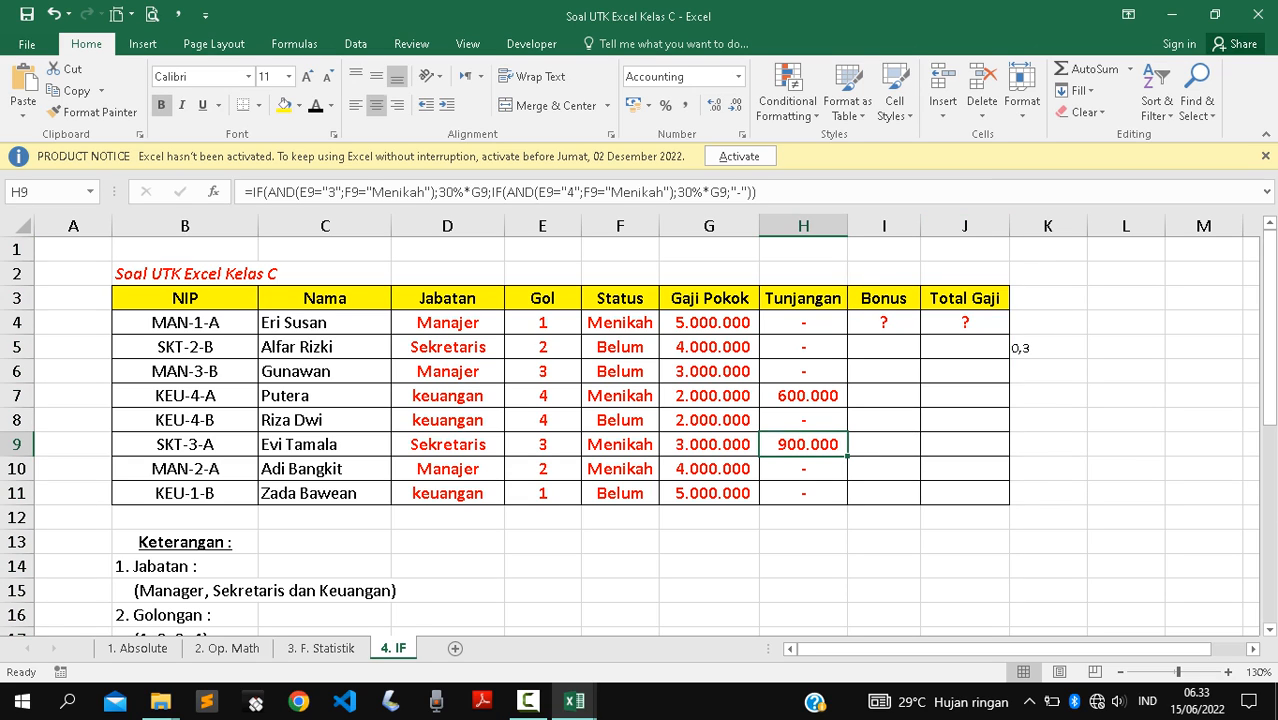
click(709, 445)
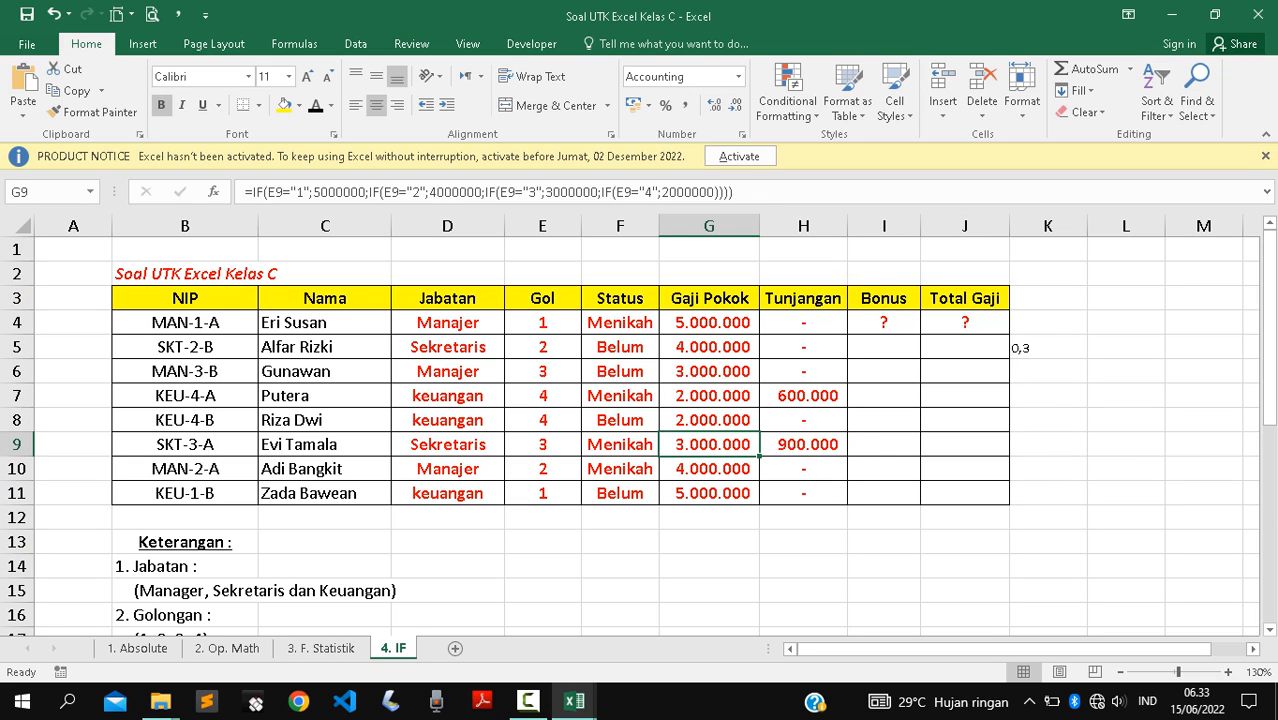
click(709, 396)
click(804, 396)
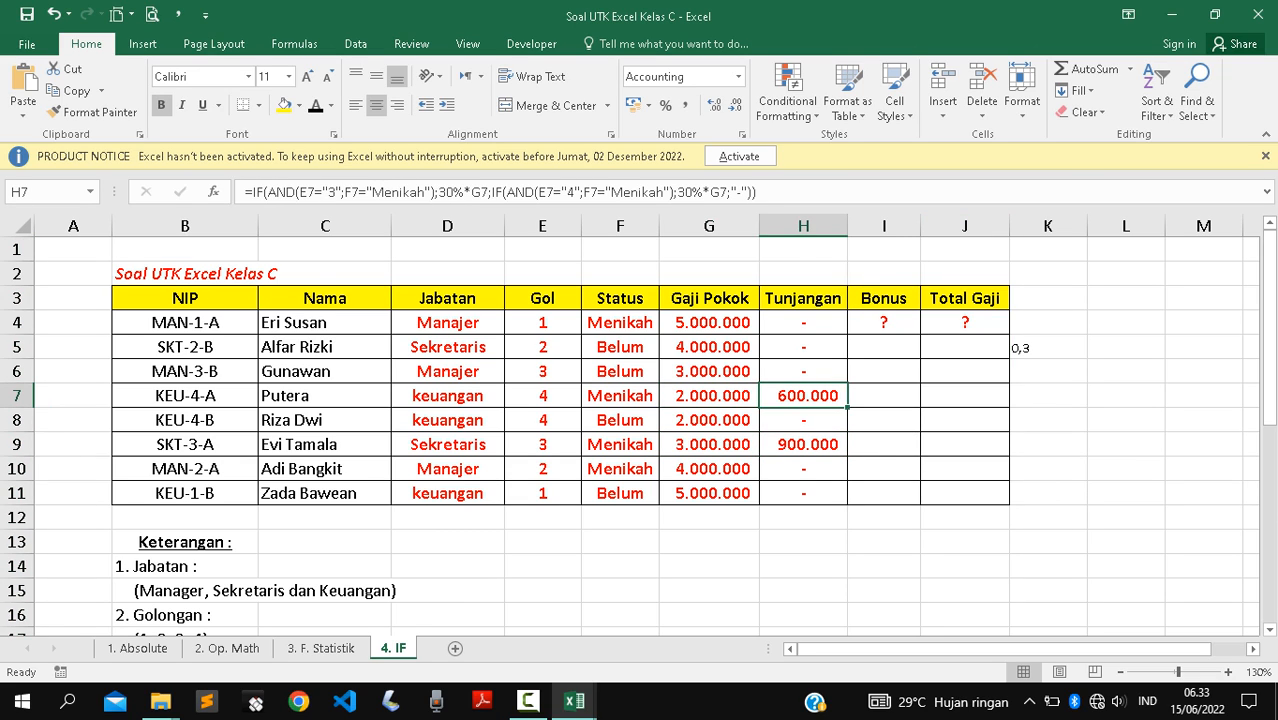
click(884, 323)
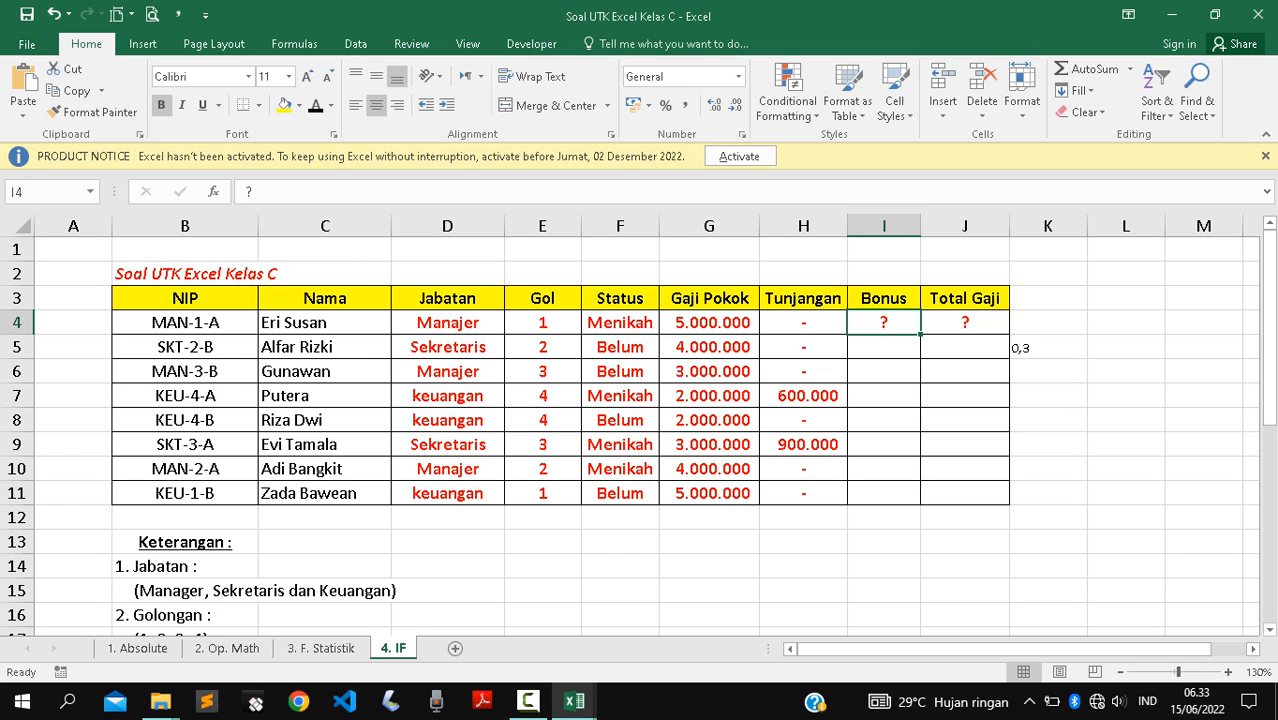
scroll(640, 430, down, 5)
scroll(640, 430, up, 2)
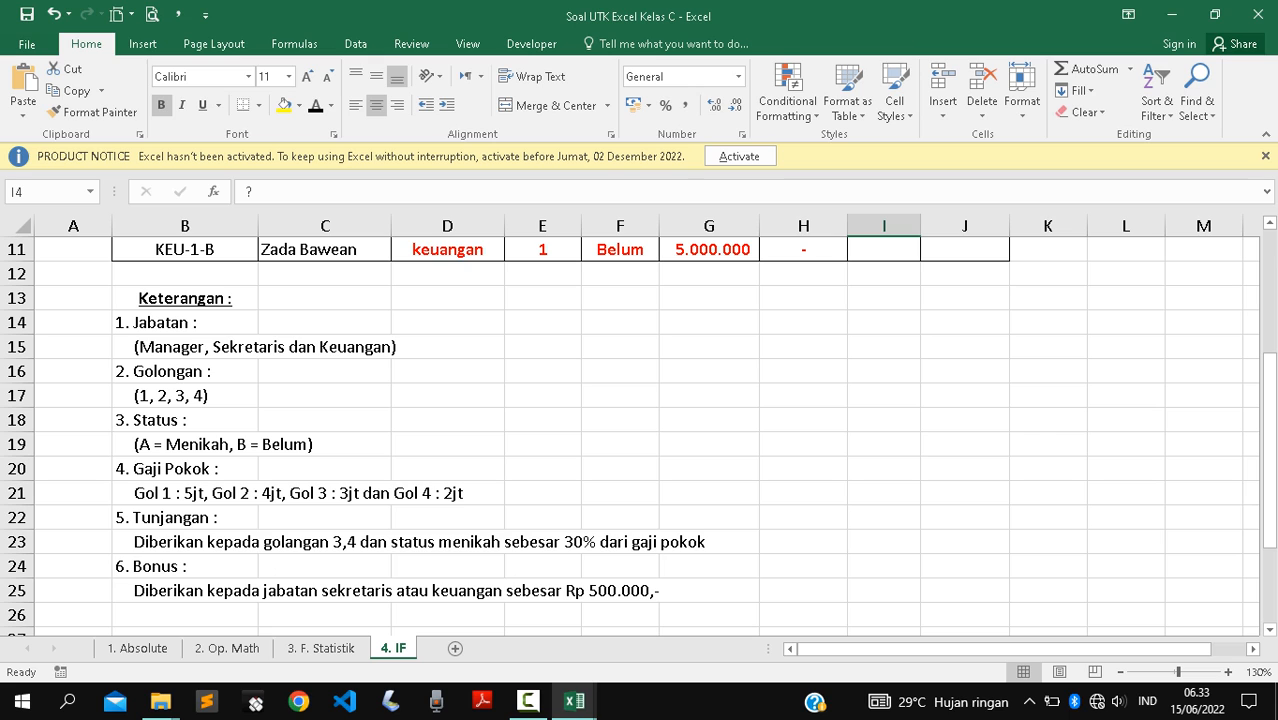
scroll(640, 430, up, 4)
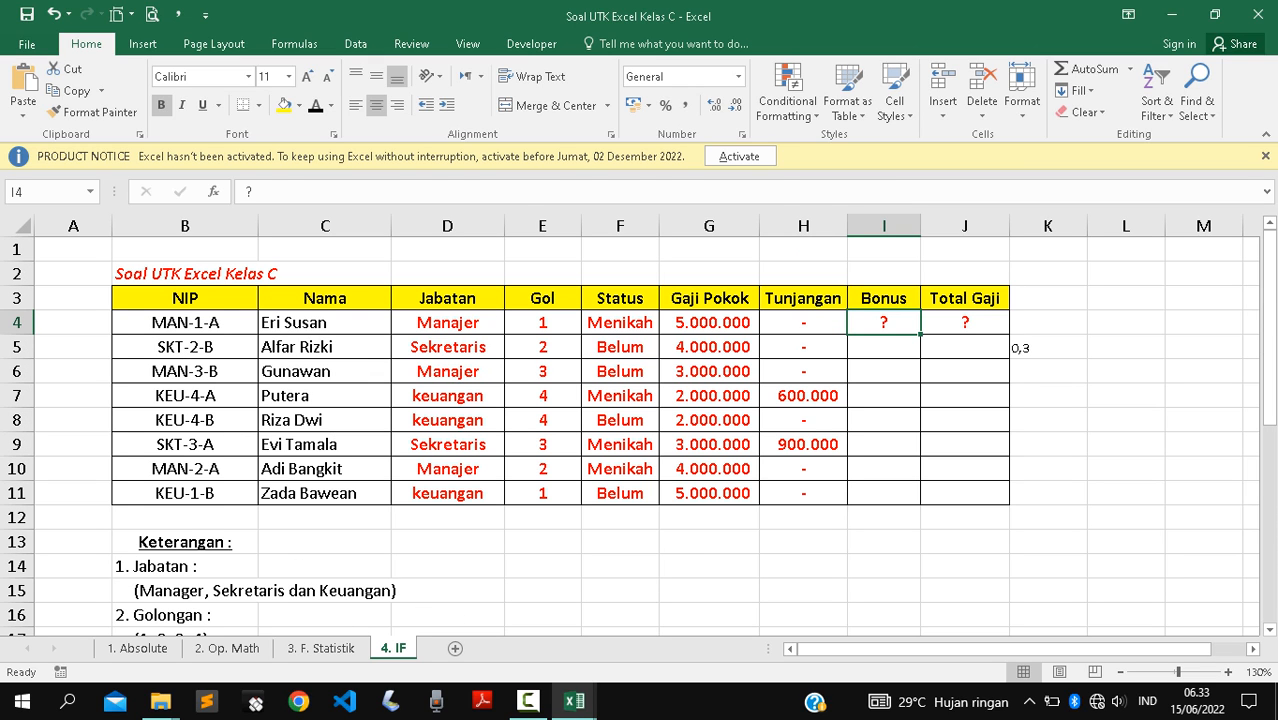
Begin the Bonus formula in I4 with an IF that tests whether D4 equals "Sekretaris".
click(447, 323)
click(884, 323)
text(=IF()
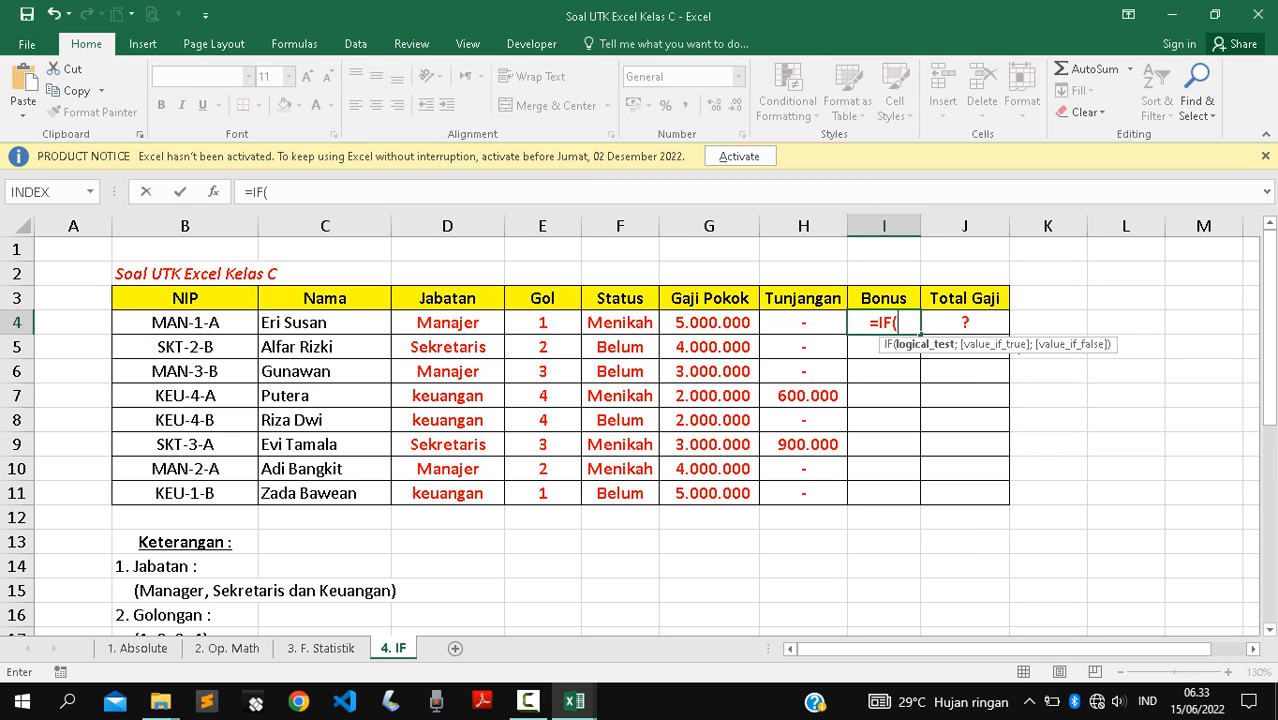
click(447, 323)
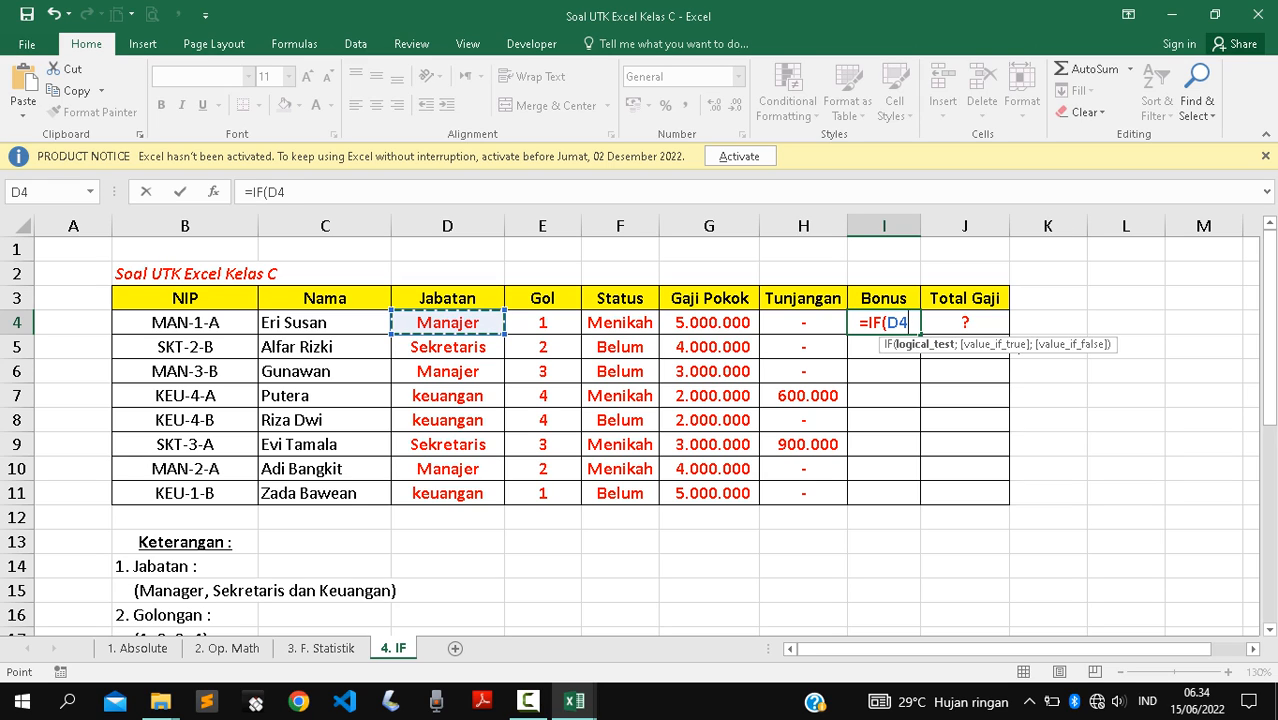
text(=:)
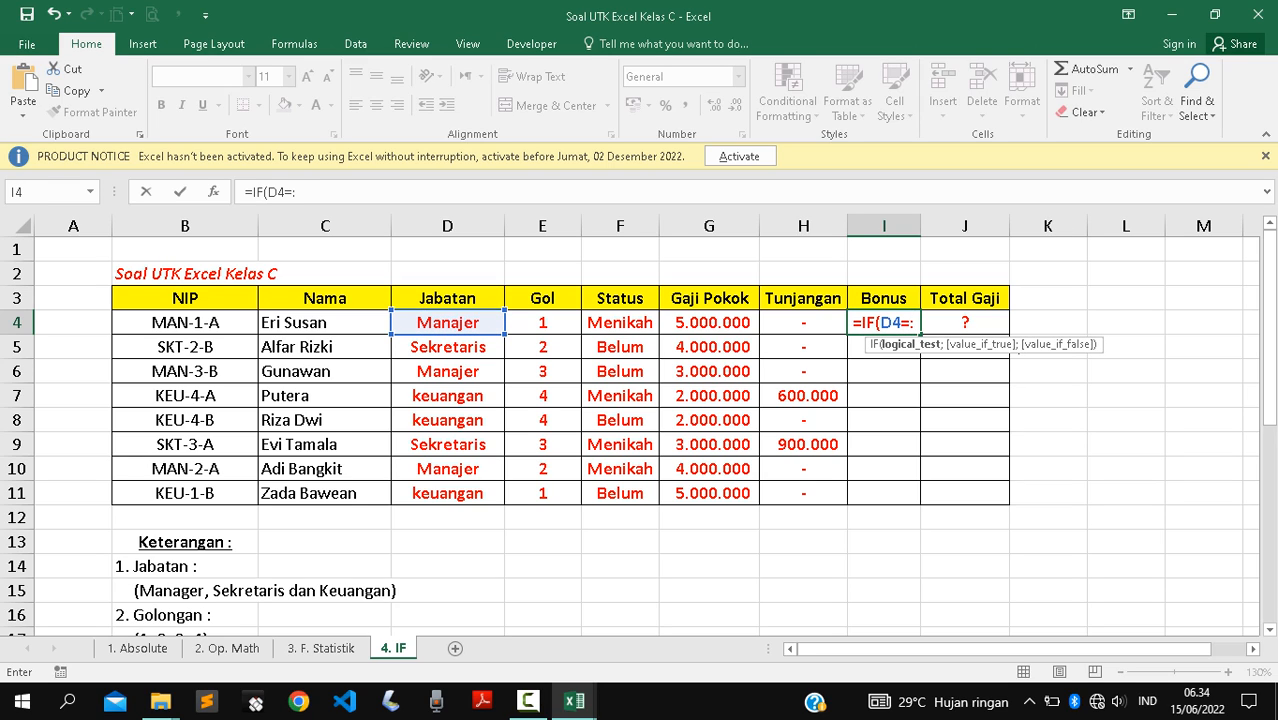
key(BackSpace)
text("SE)
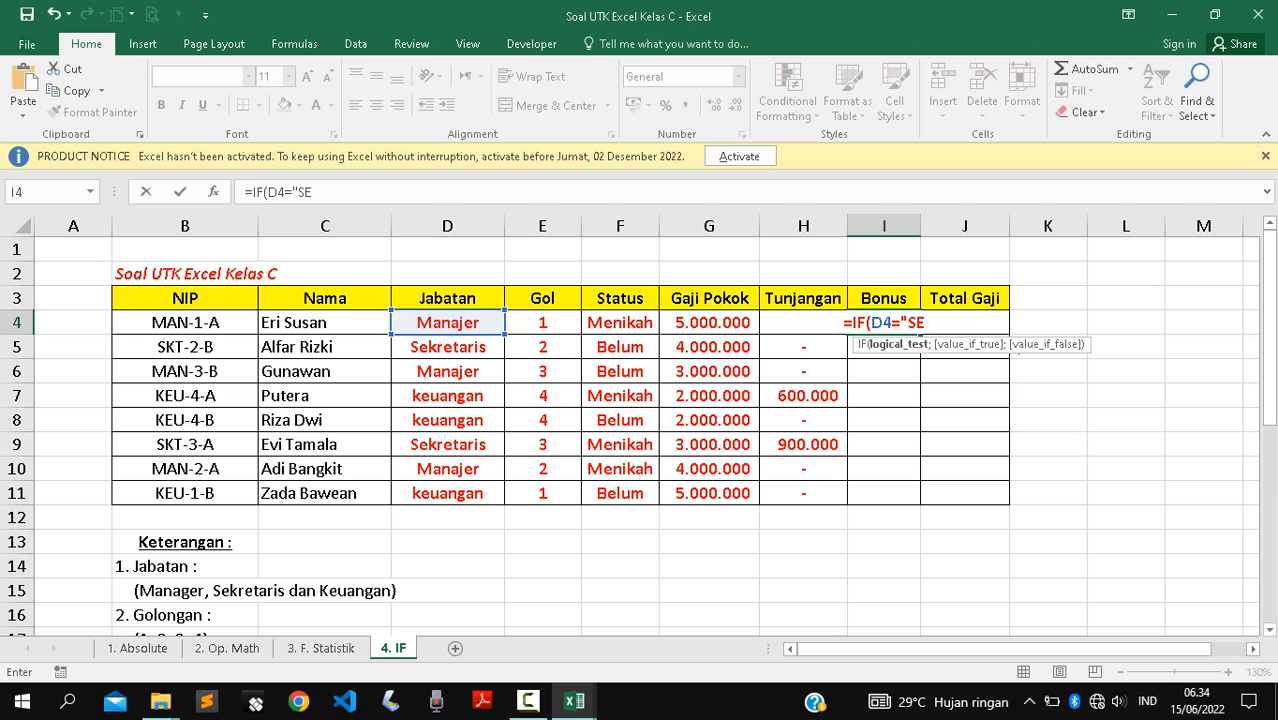
key(BackSpace)
key(BackSpace)
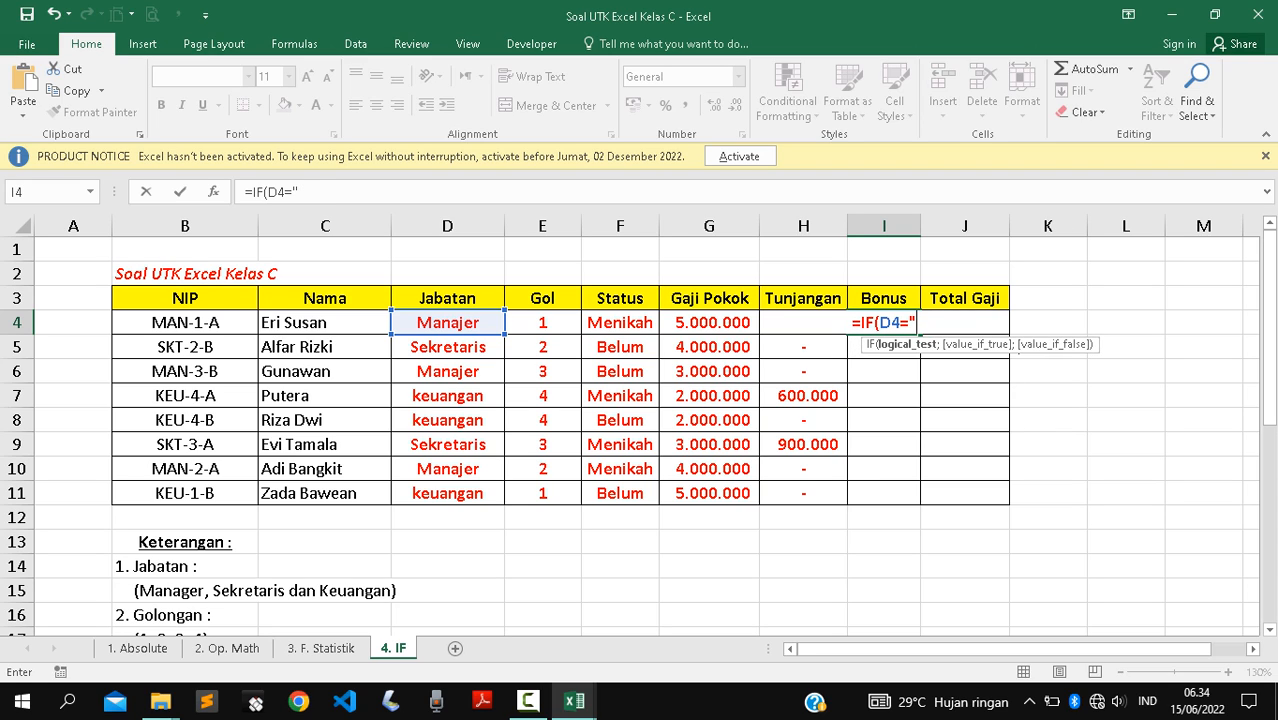
text(Sek)
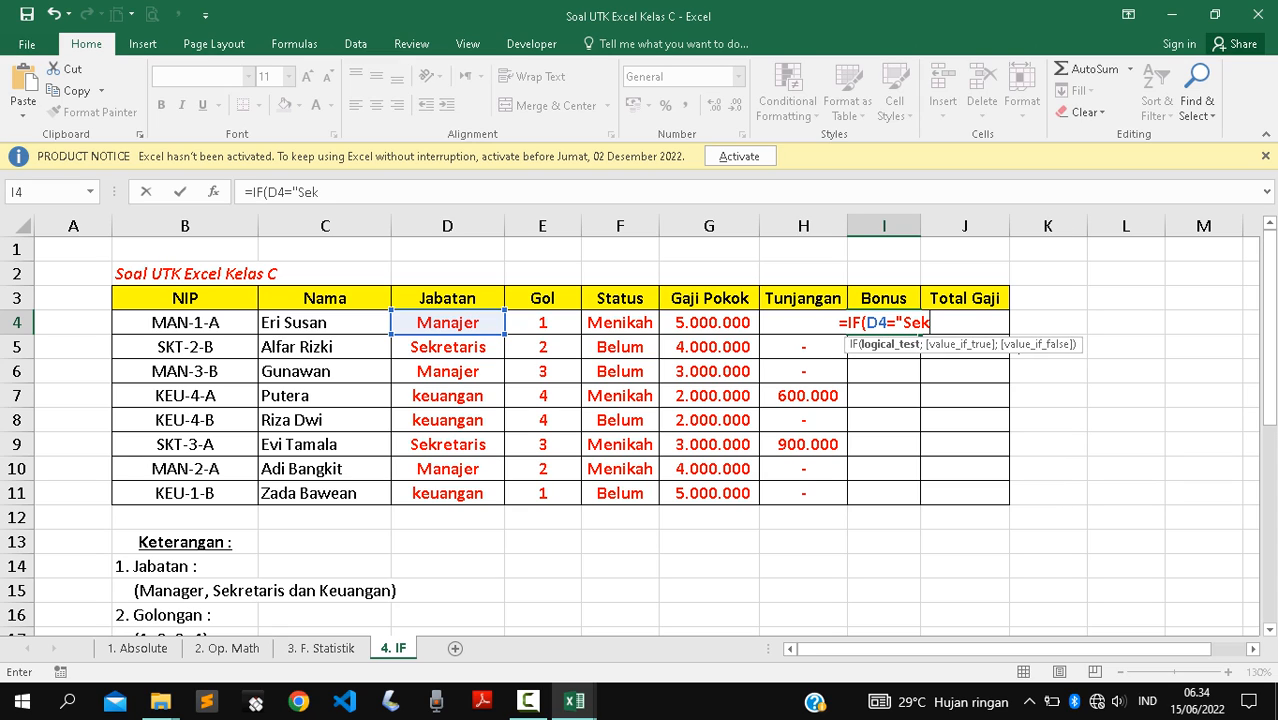
text(retaris")
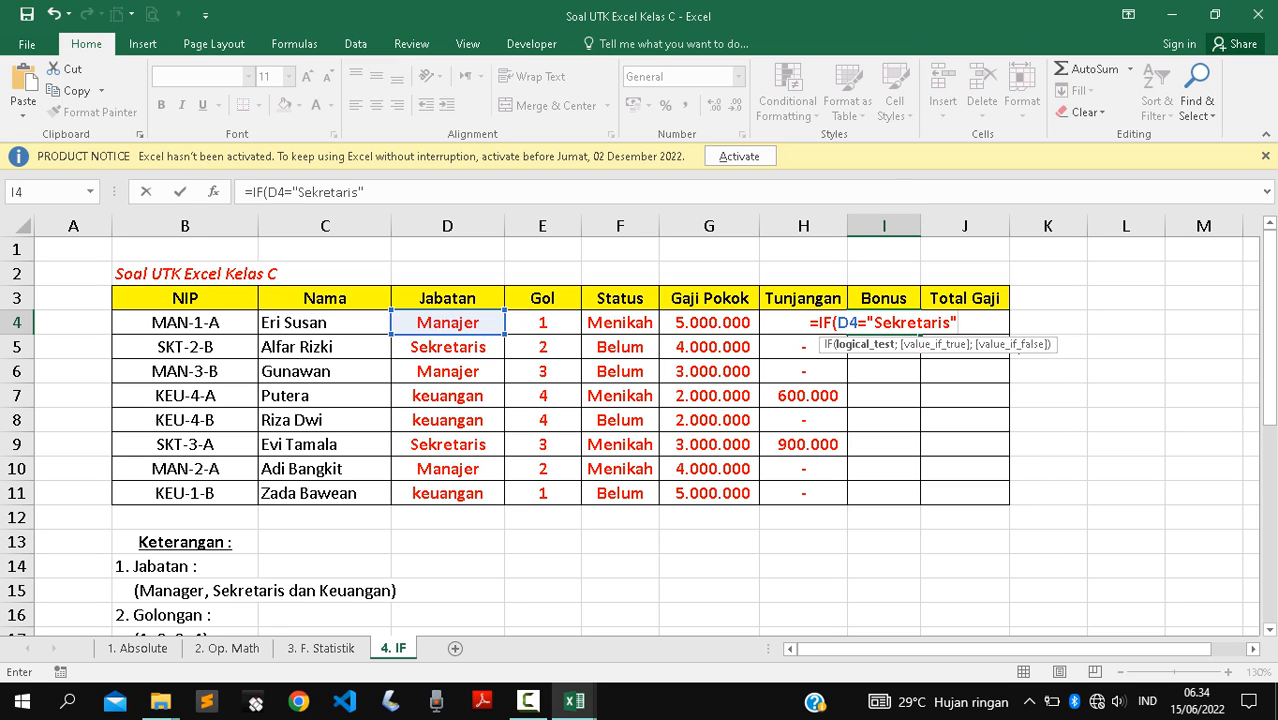
text(;)
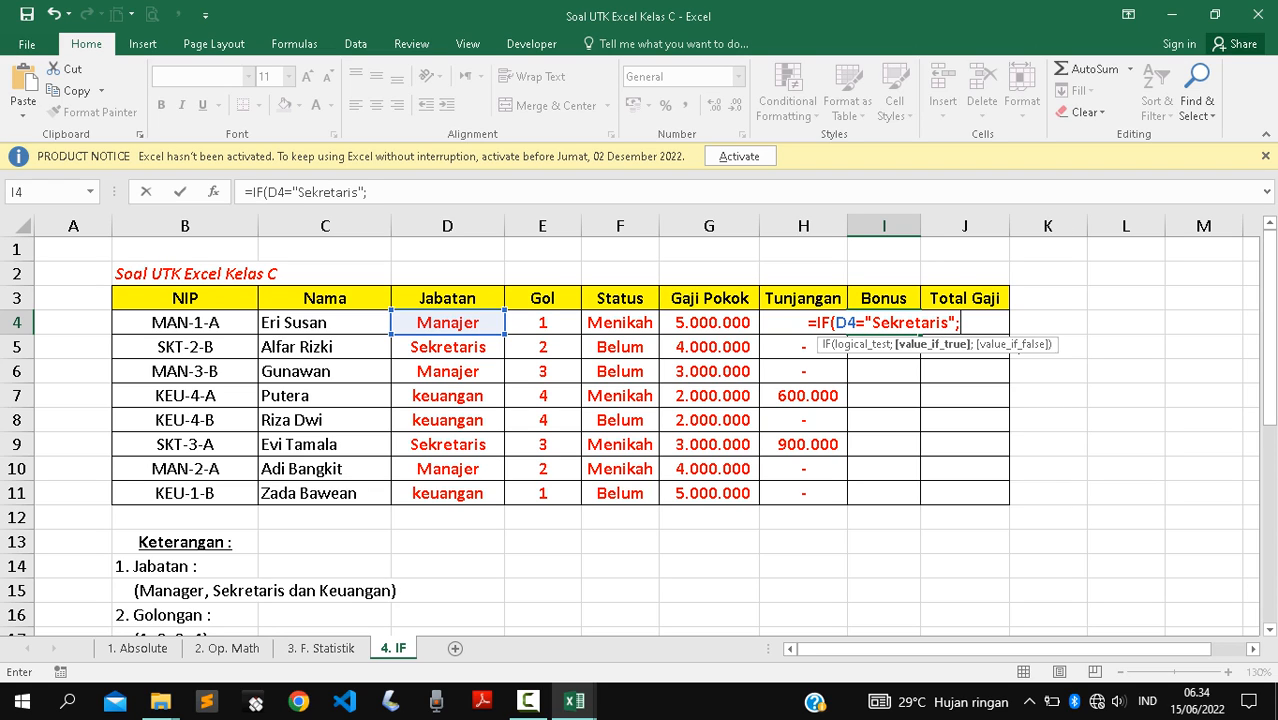
Consult the Bonus rule in the notes and set the IF's value if true to 500000 in I4.
scroll(467, 44, down, 2)
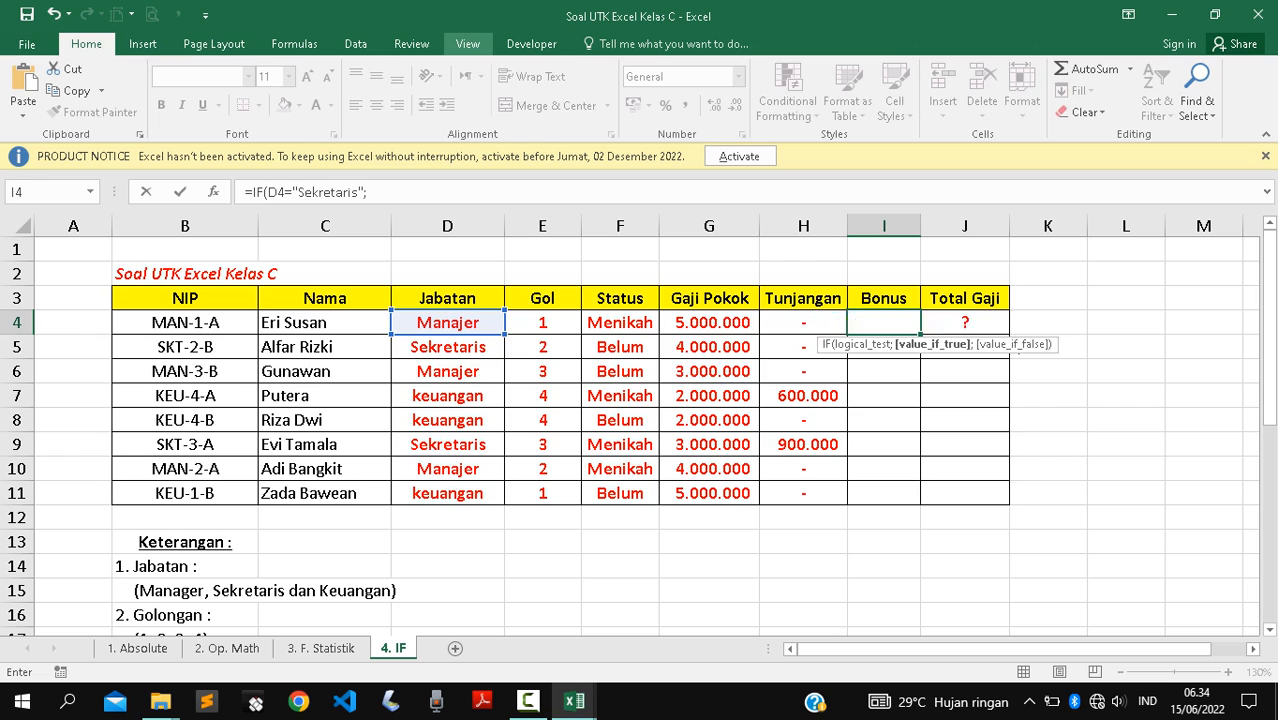
drag(1269, 281, 1269, 405)
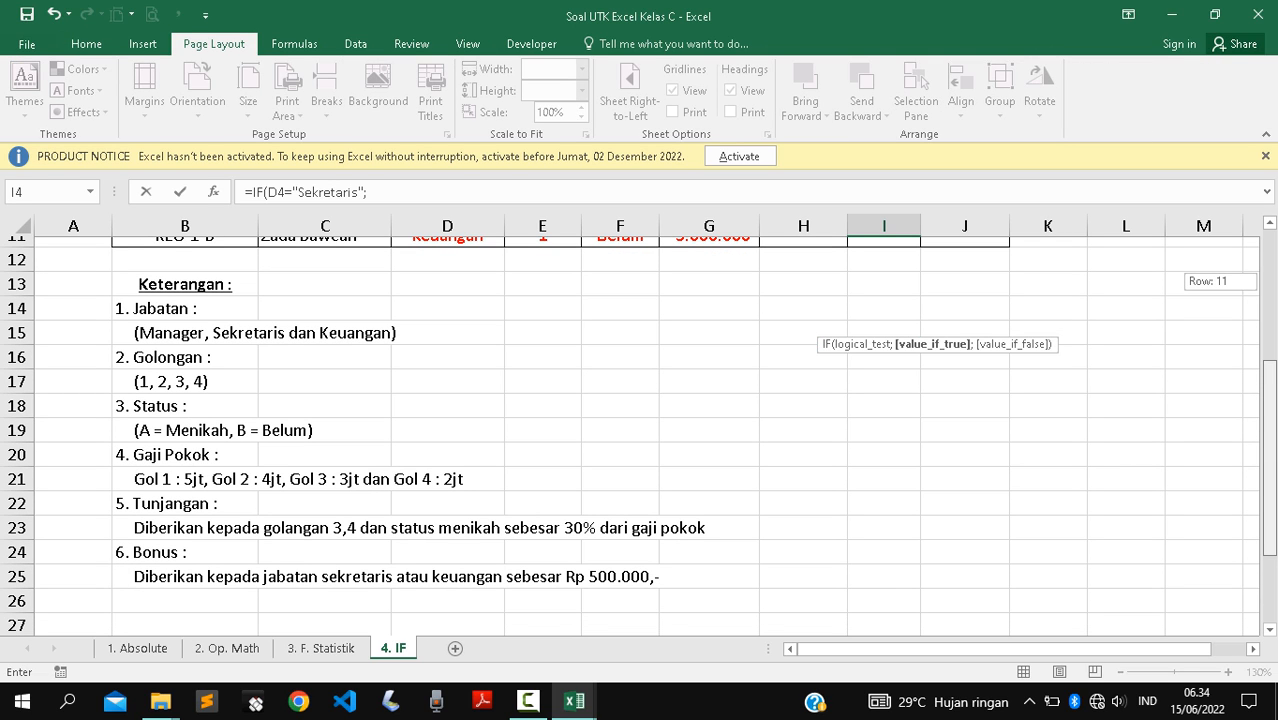
drag(1269, 405, 1269, 278)
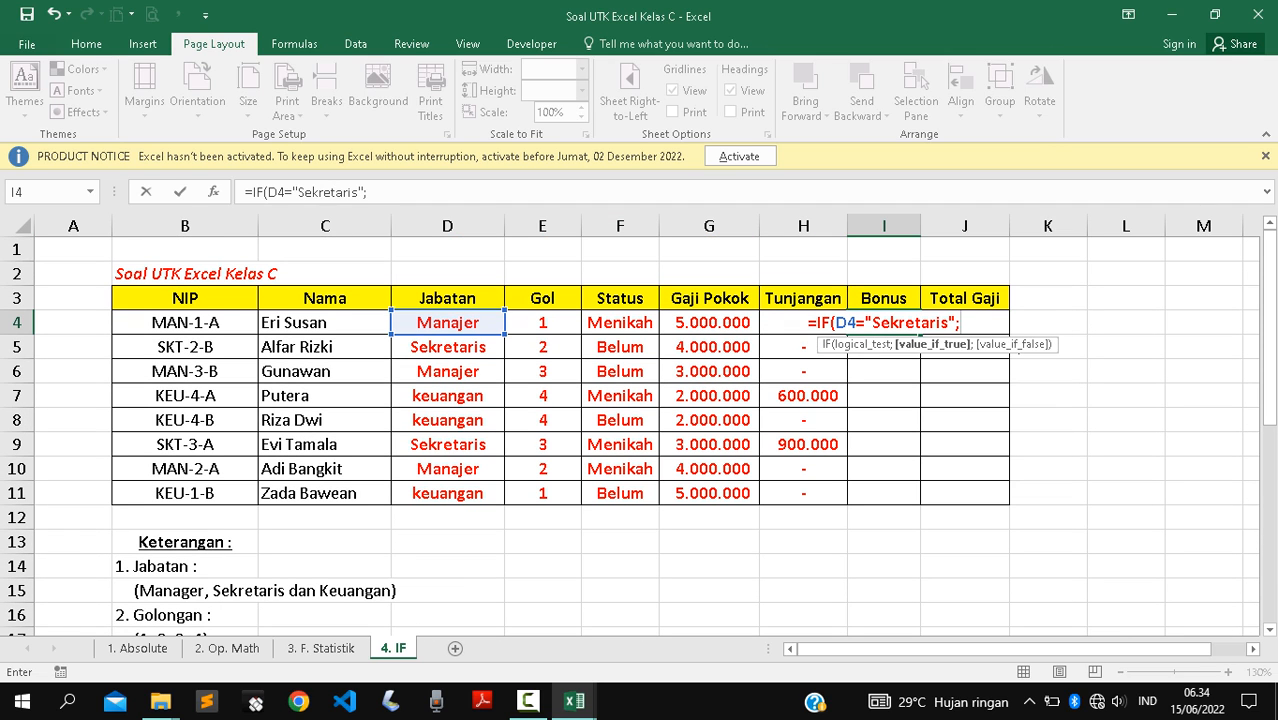
click(369, 192)
text(500)
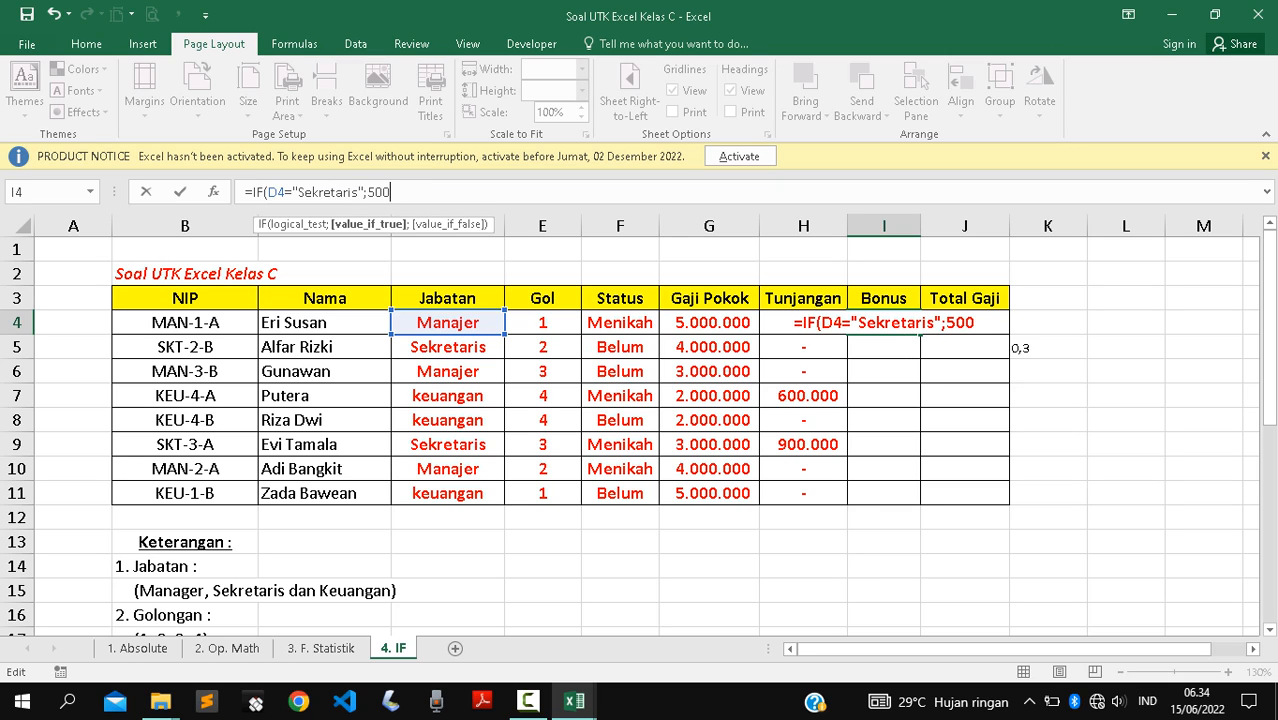
text(000;)
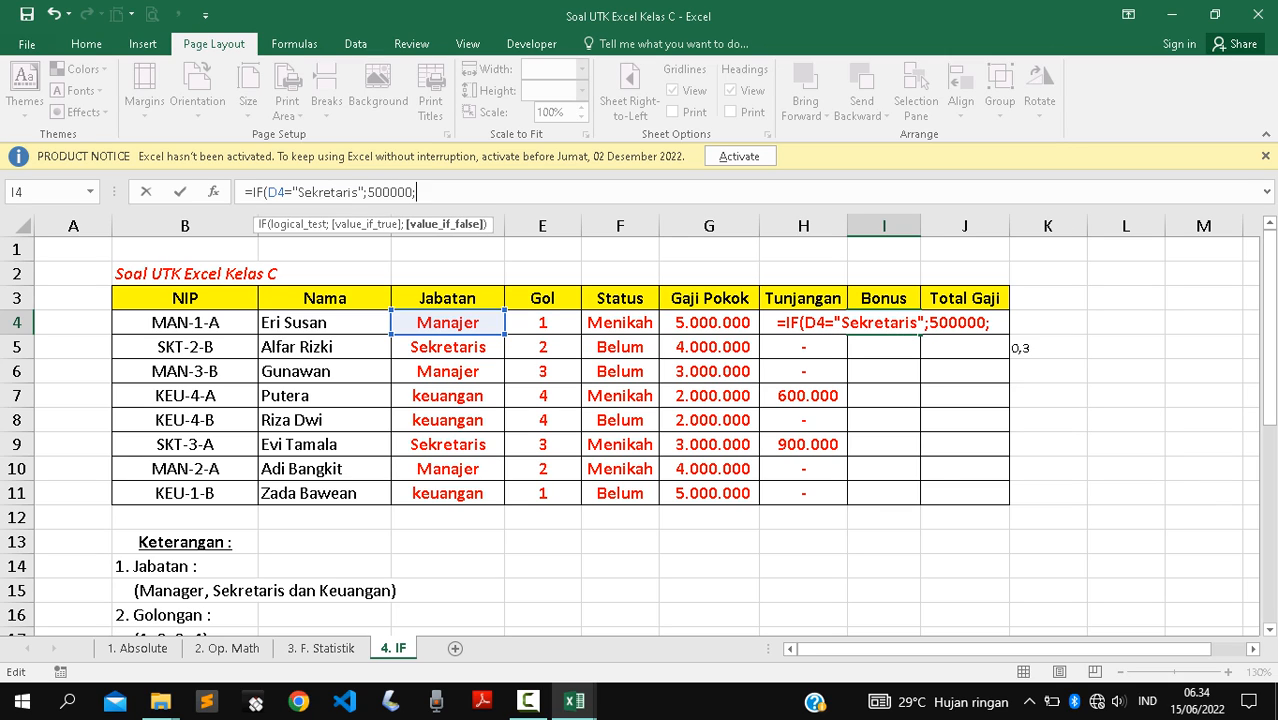
Nest a second IF as the value if false in I4 that tests whether D4 equals "Keuangan".
text(fi()
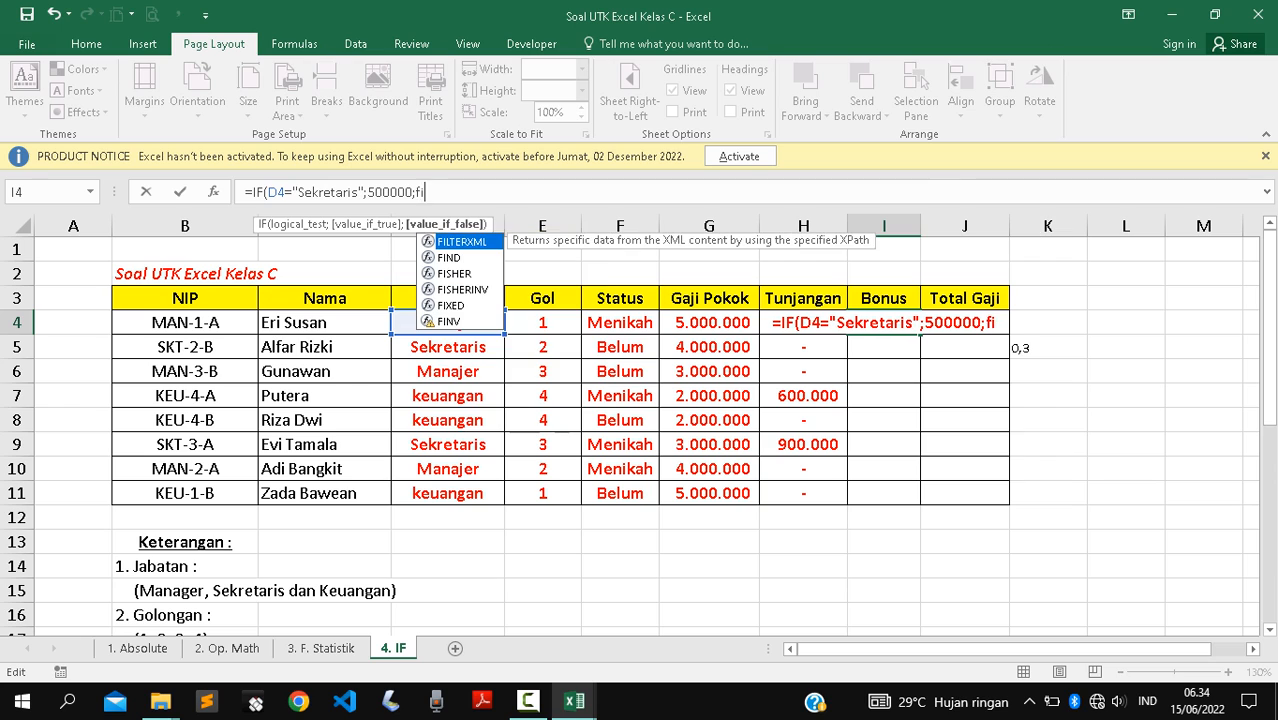
key(BackSpace)
key(BackSpace)
key(BackSpace)
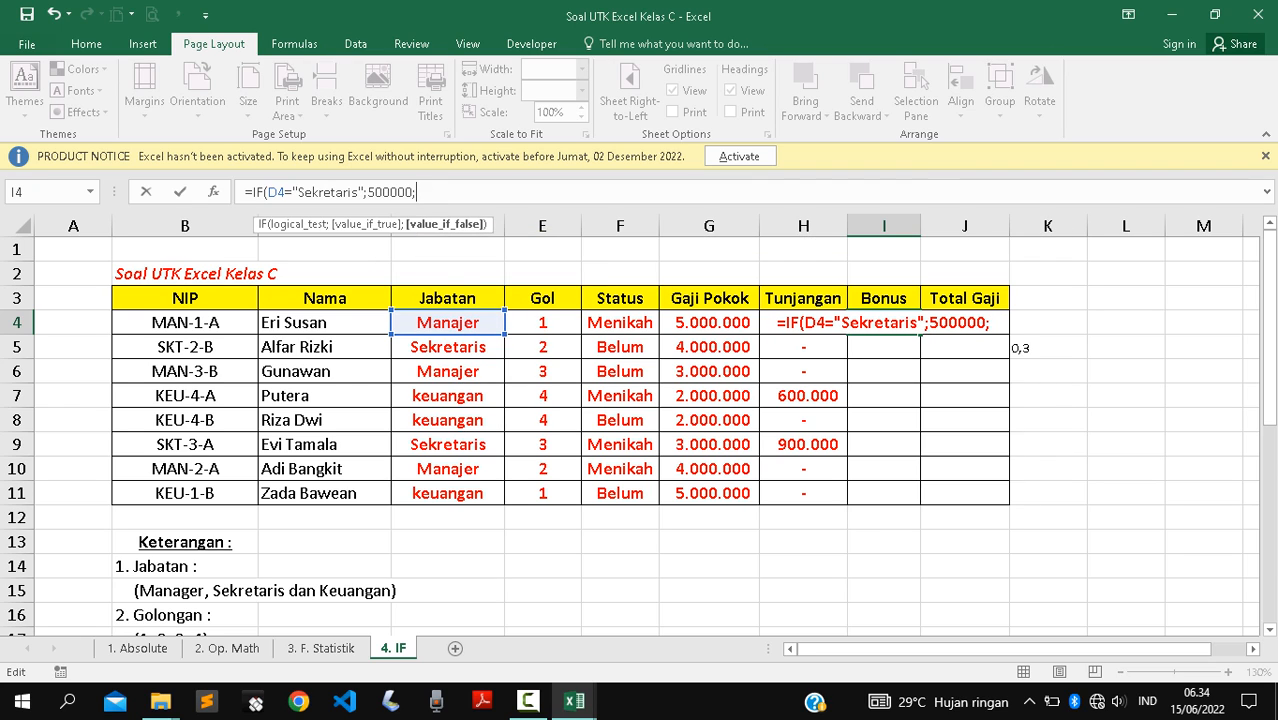
text(if()
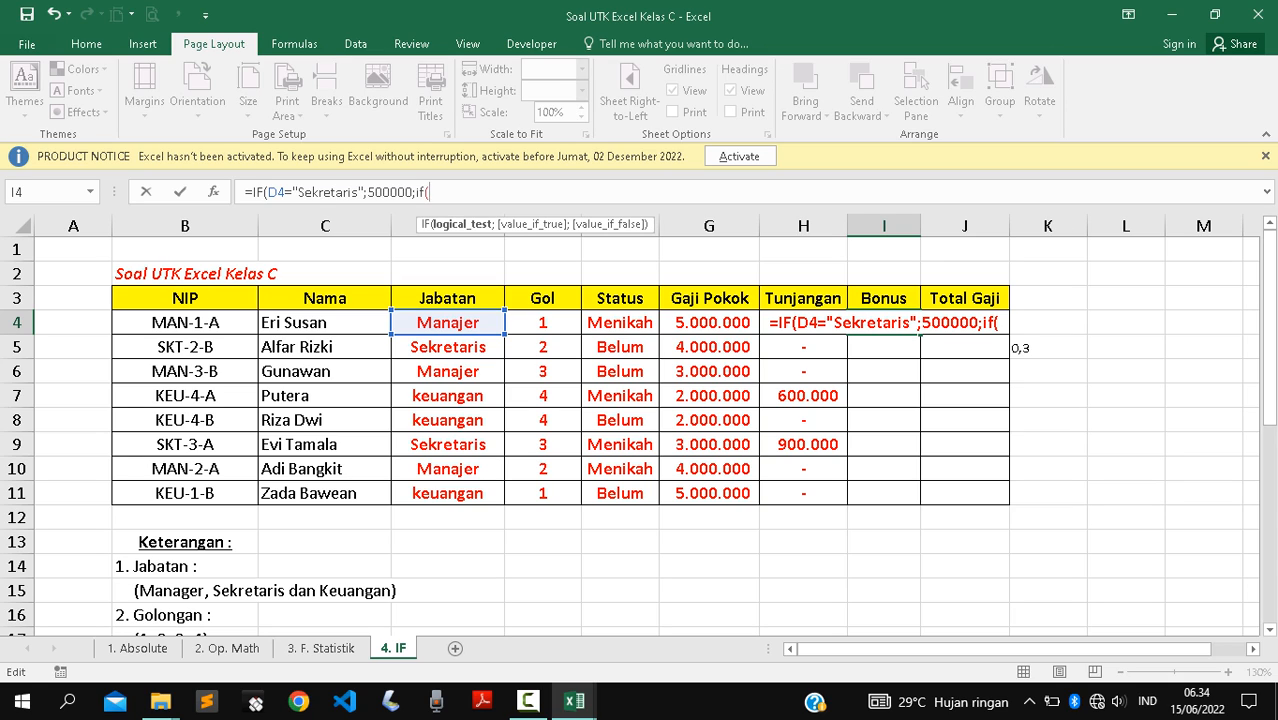
click(447, 323)
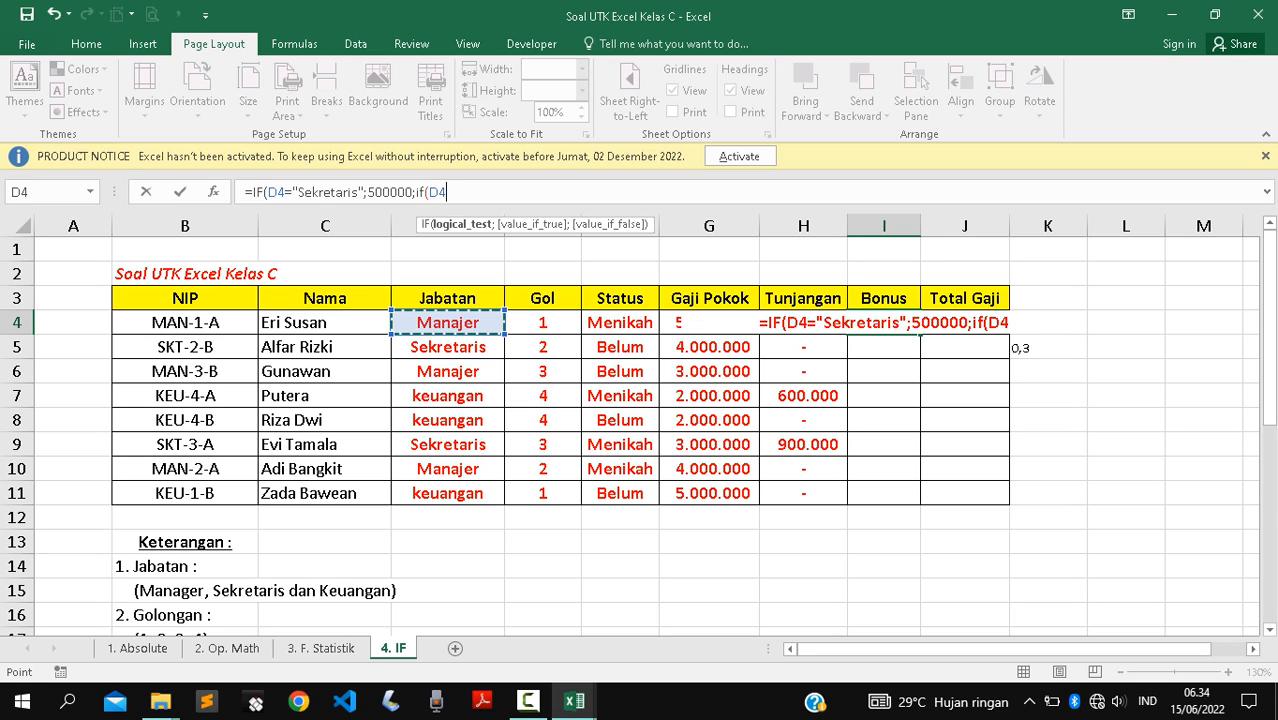
text(=")
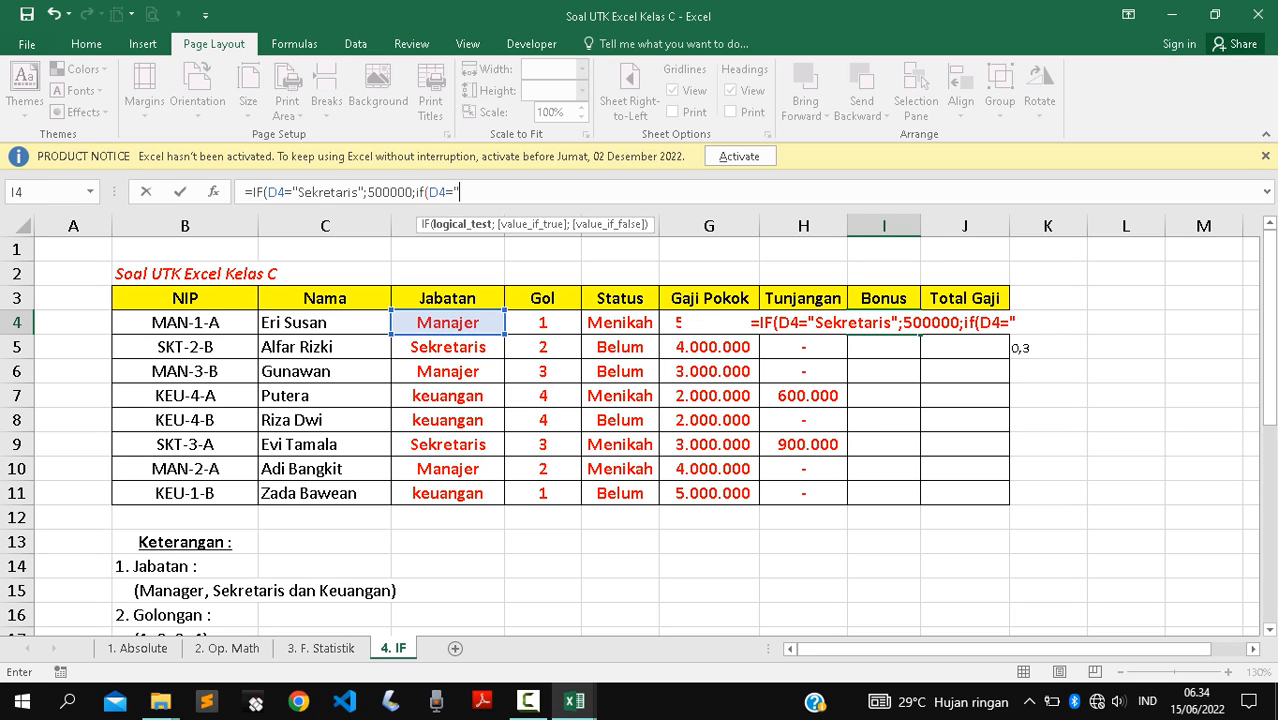
text(Keuang)
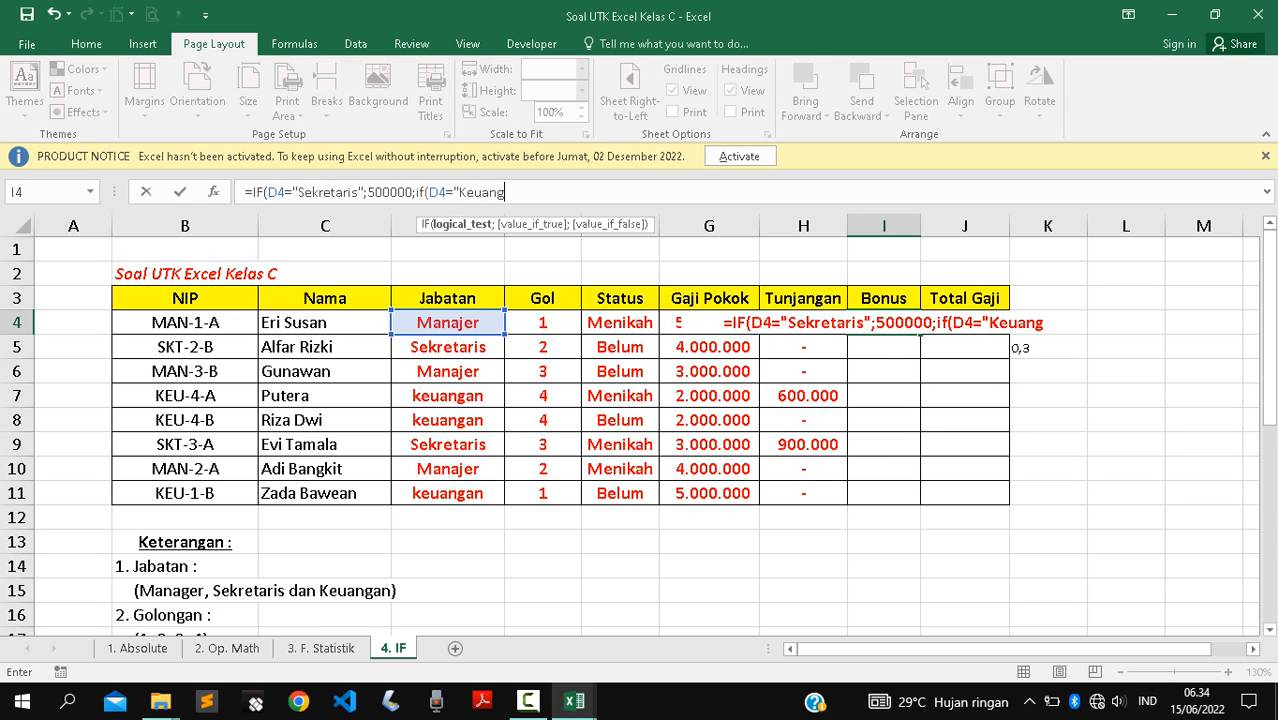
text(an";)
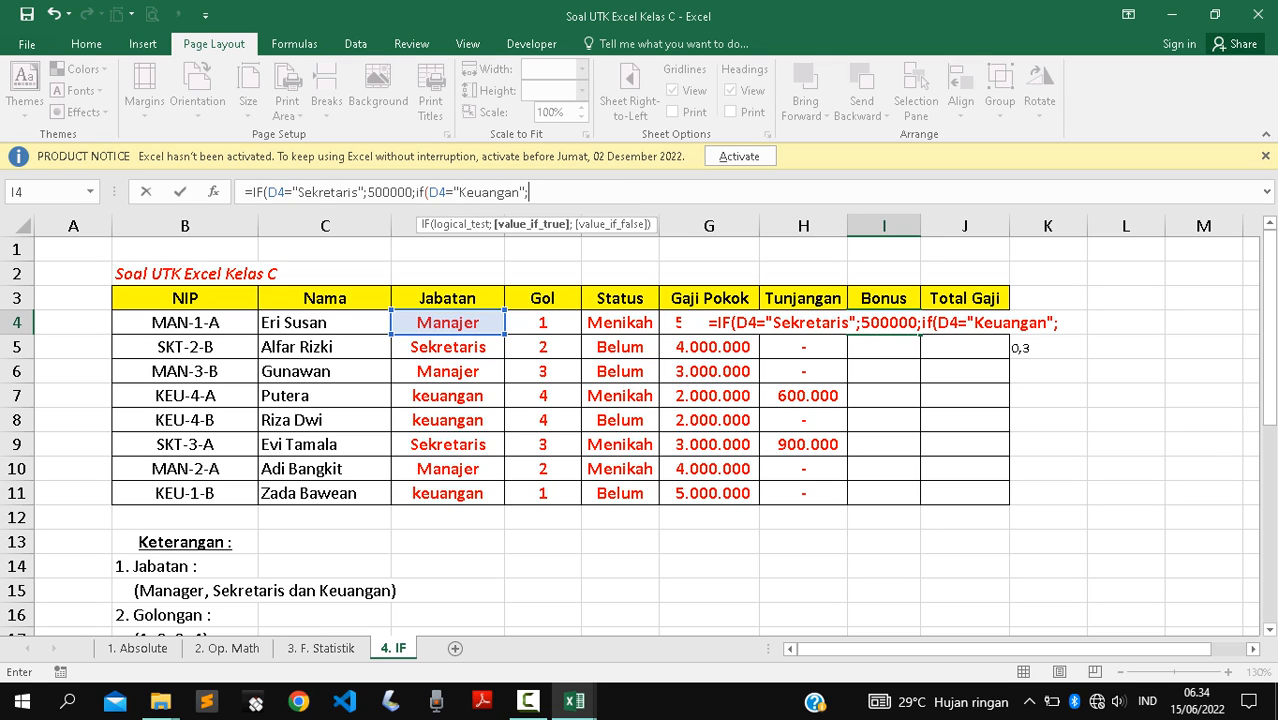
Complete the nested IF in I4 with 500000 if true and "-" if false, and fill the formula down to I11.
text(50)
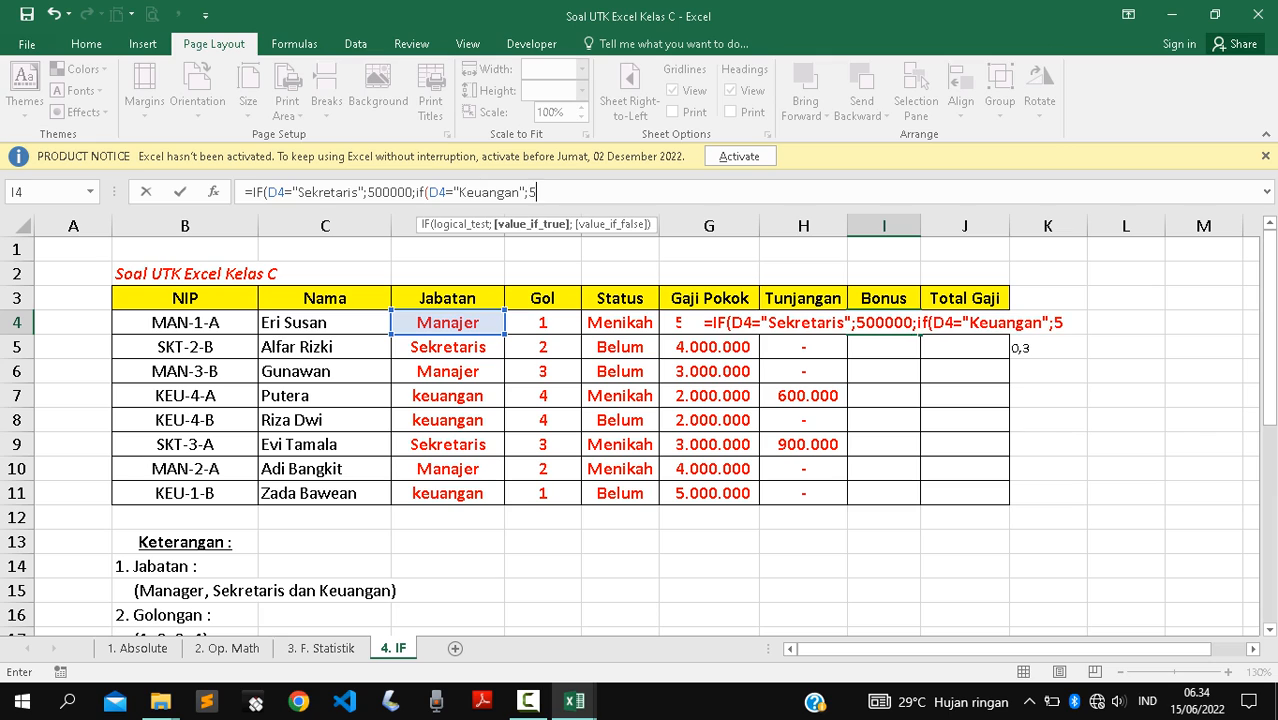
text(0000)
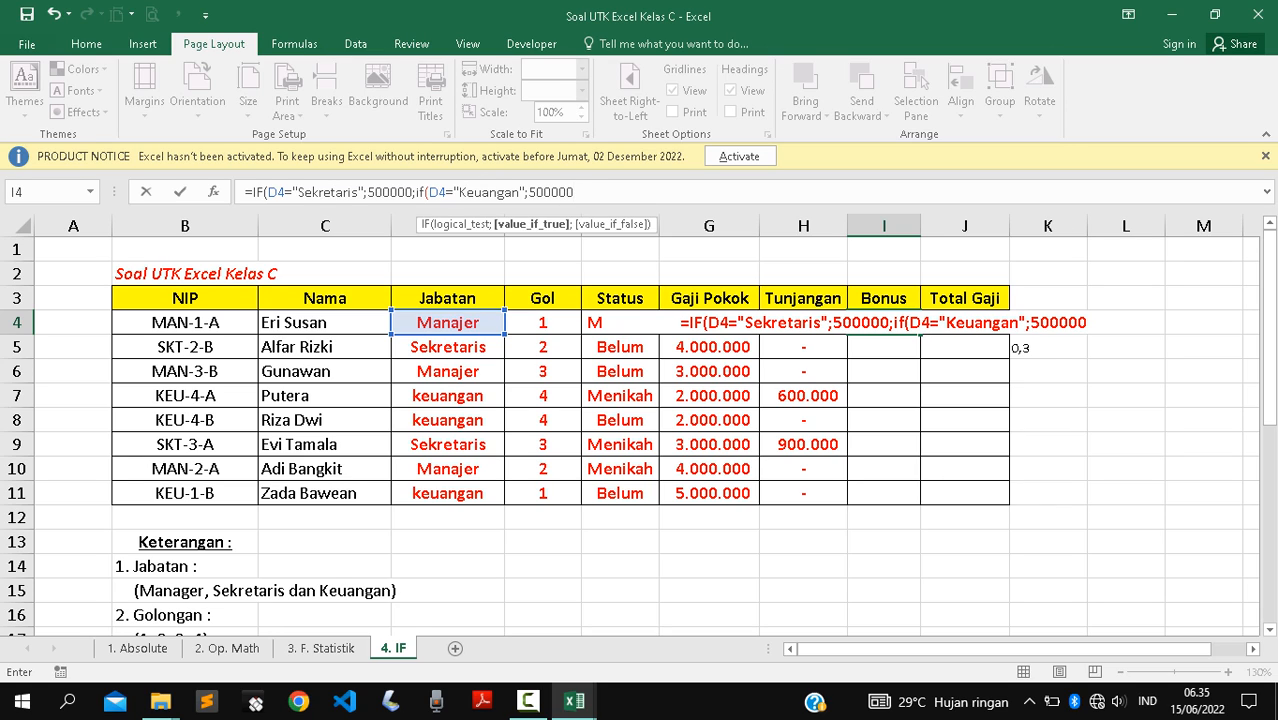
text(;)
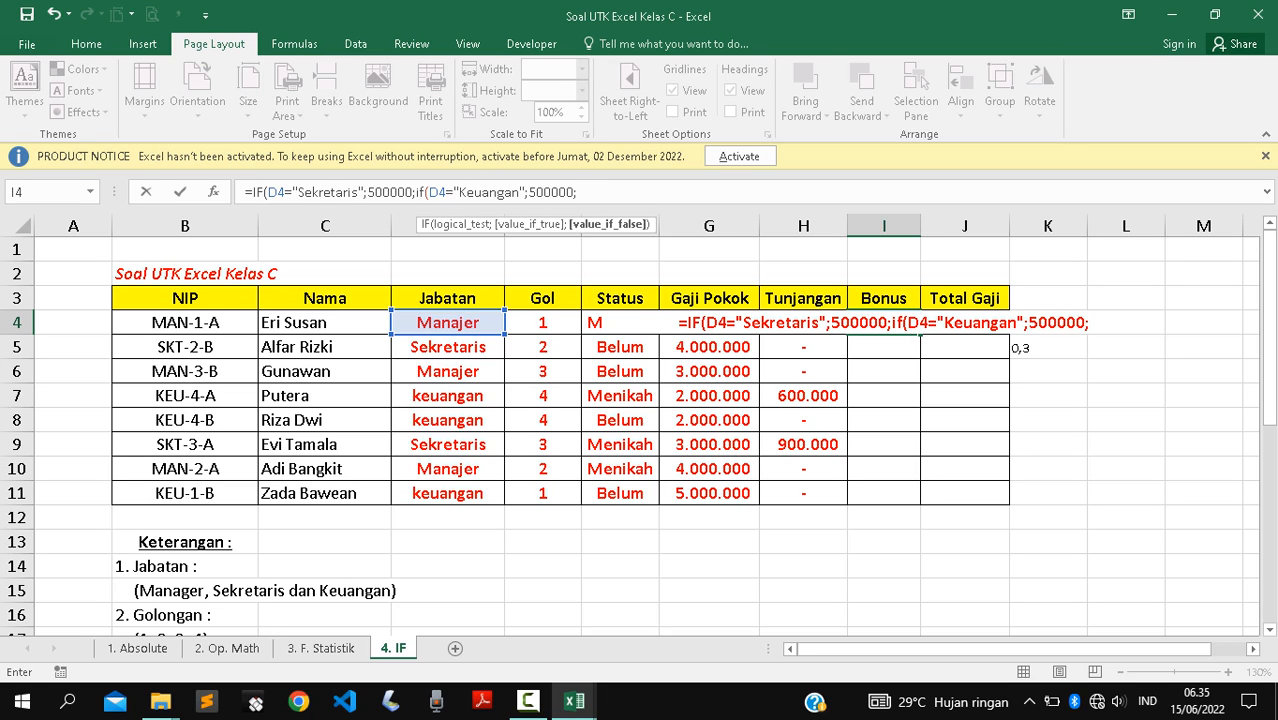
text("-")
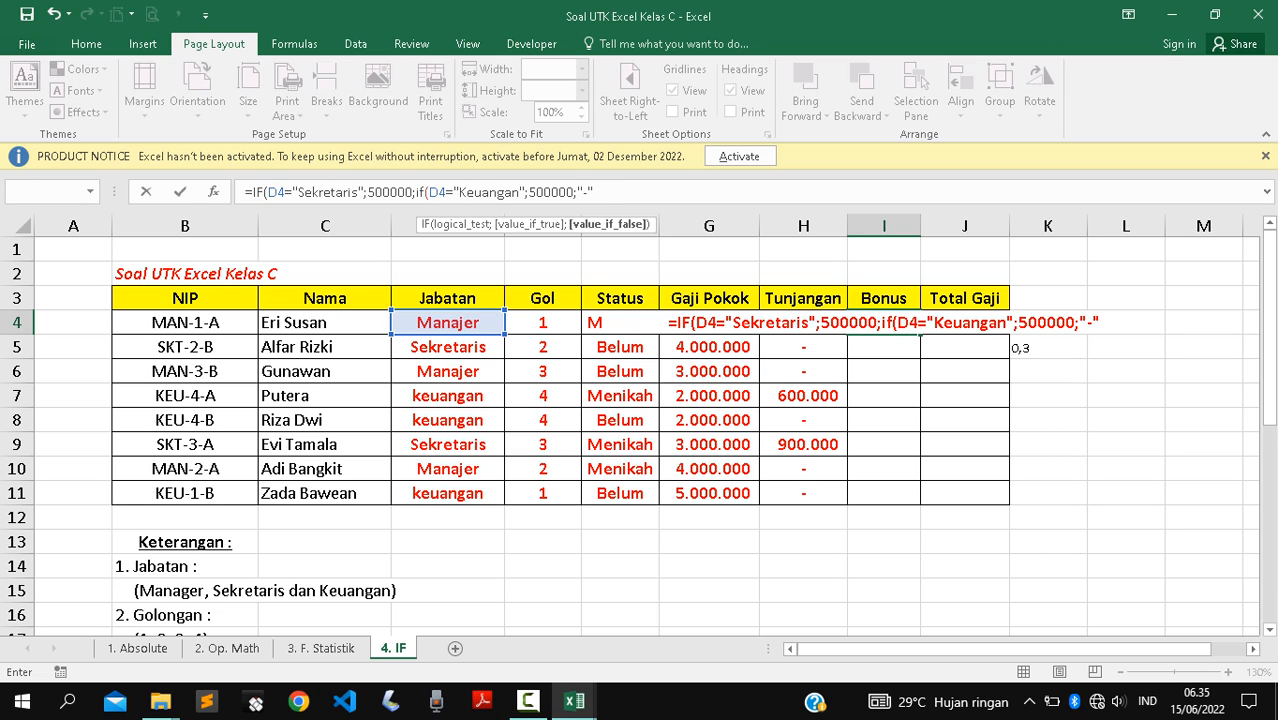
key(Return)
key(Return)
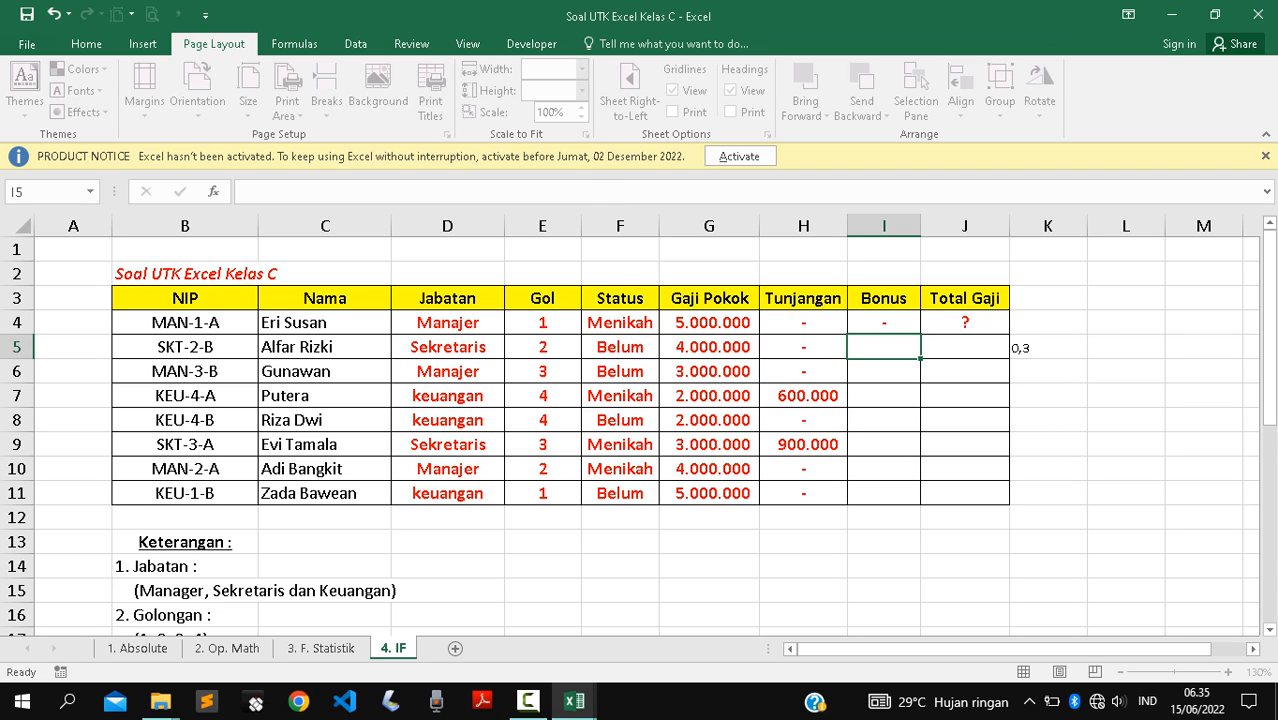
click(884, 323)
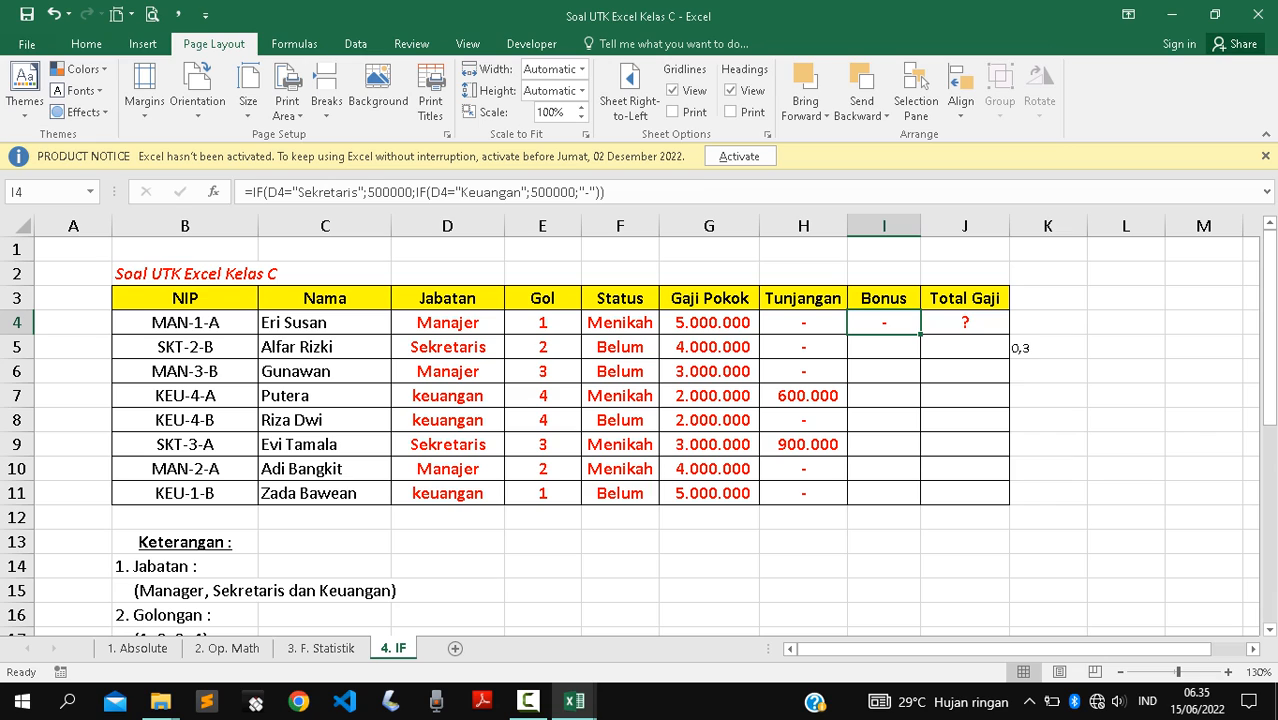
double_click(920, 334)
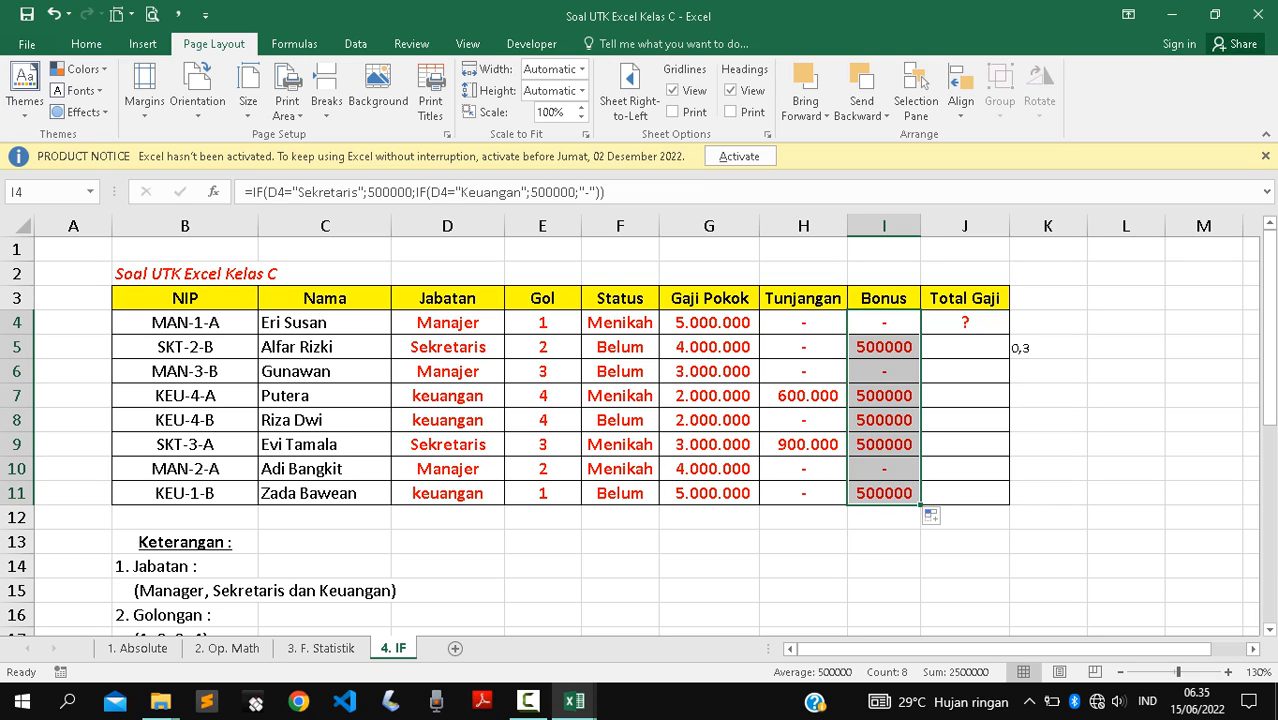
Format the bonuses in I5:I11 in the comma style and fit the Bonus column's width to its contents.
click(884, 371)
drag(884, 347, 884, 494)
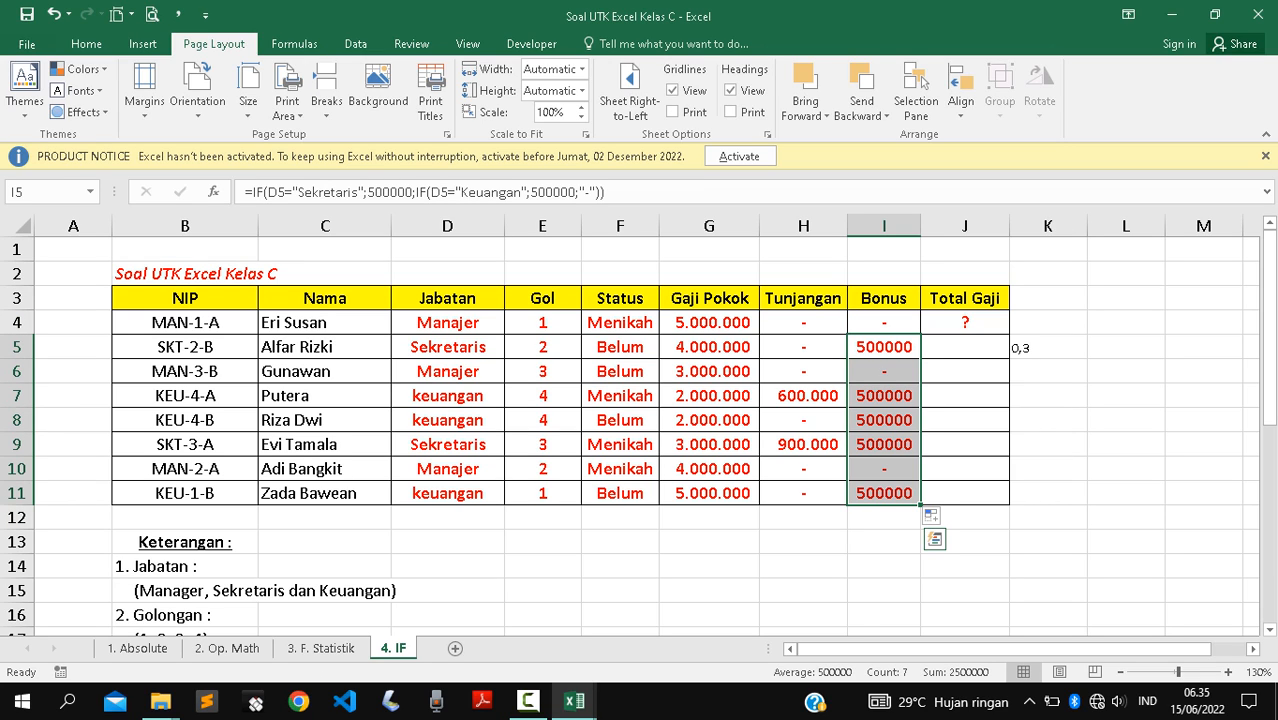
click(86, 44)
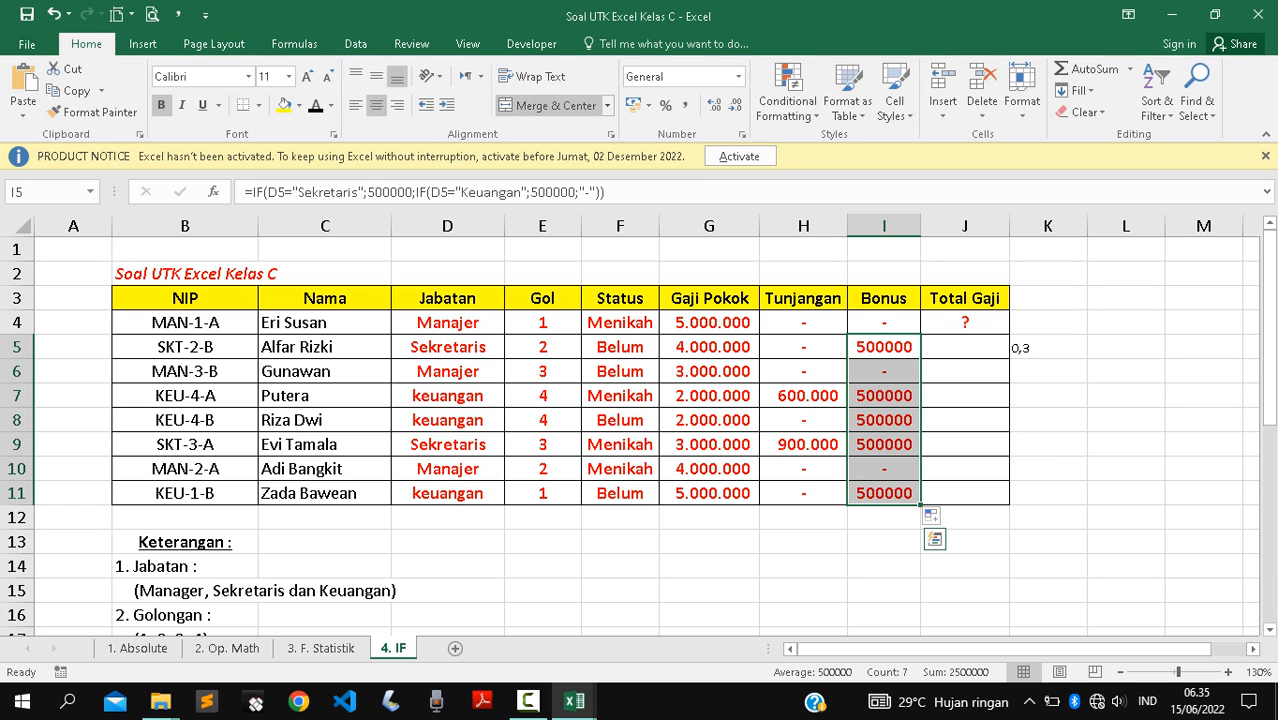
click(686, 105)
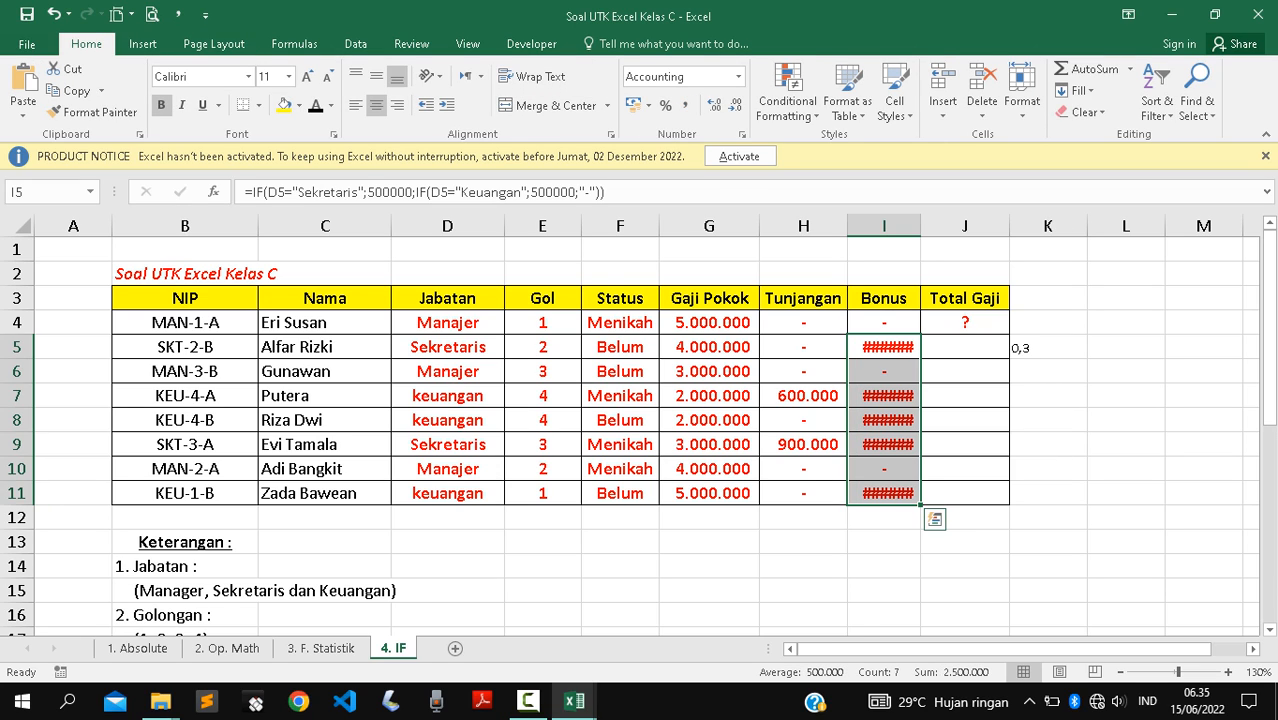
double_click(921, 226)
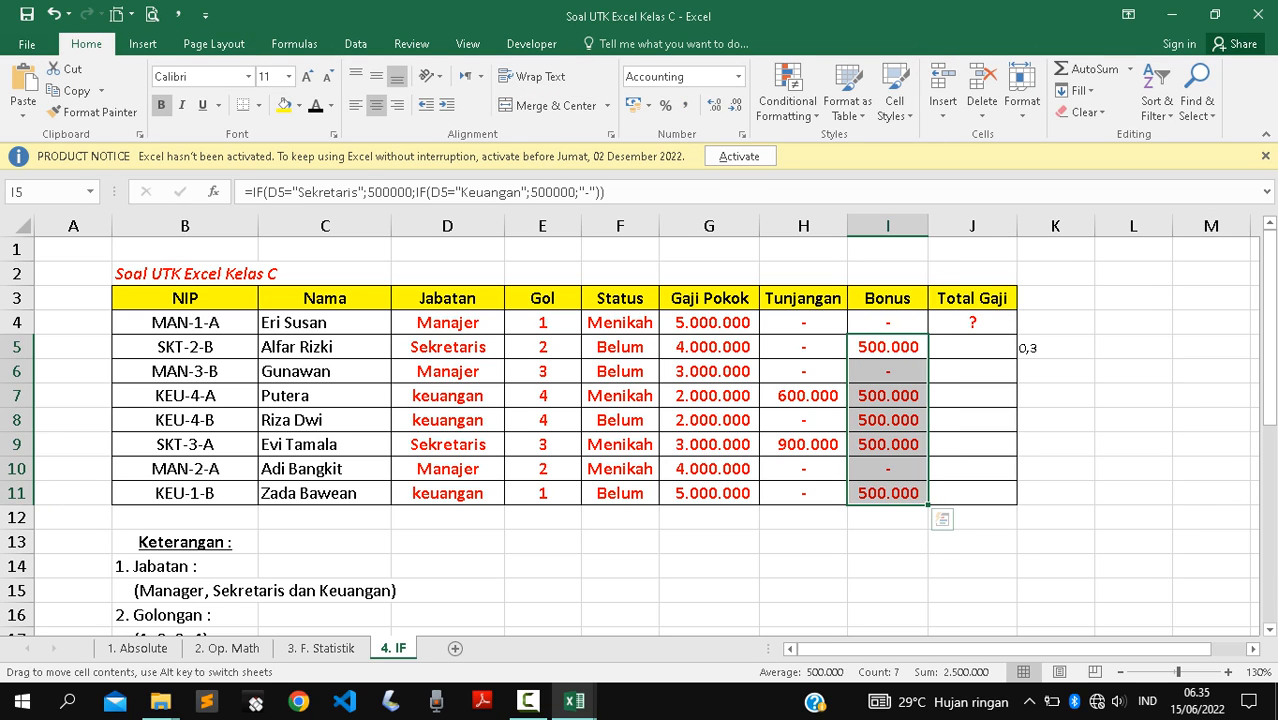
Clear the question mark from J4 in the Total Gaji column and look through the notes below the table.
key(Right)
key(Up)
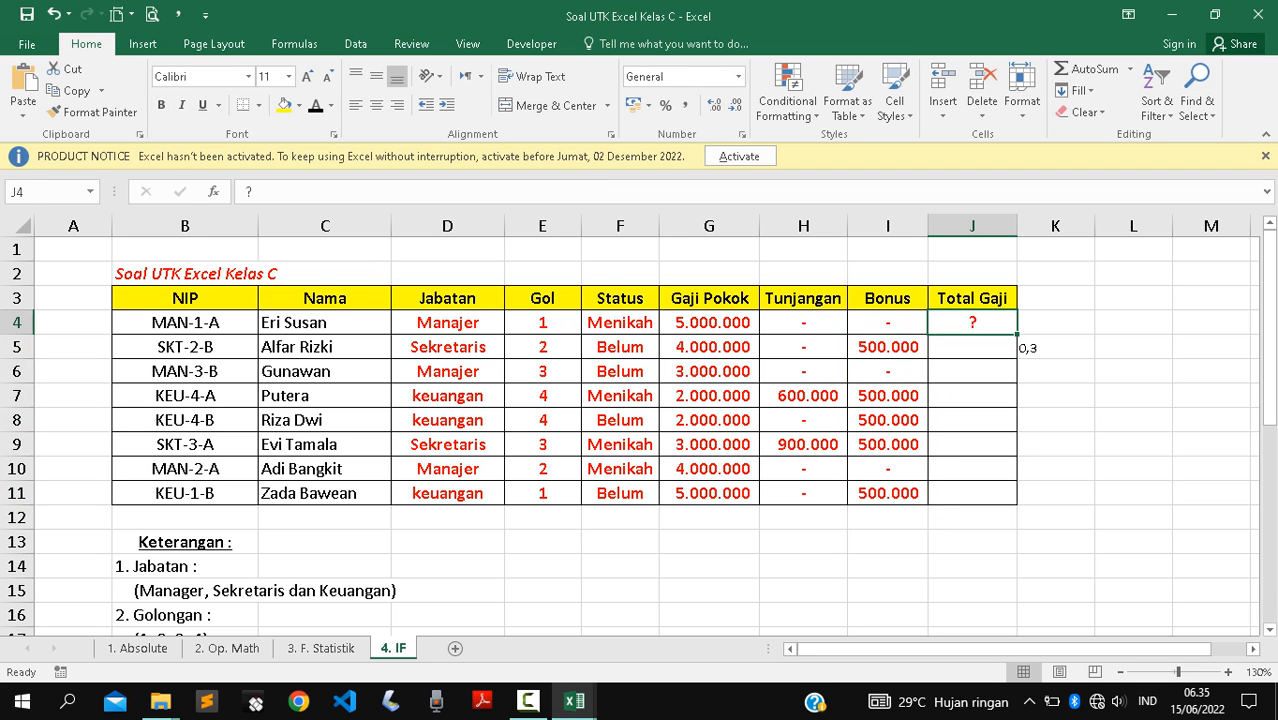
key(Delete)
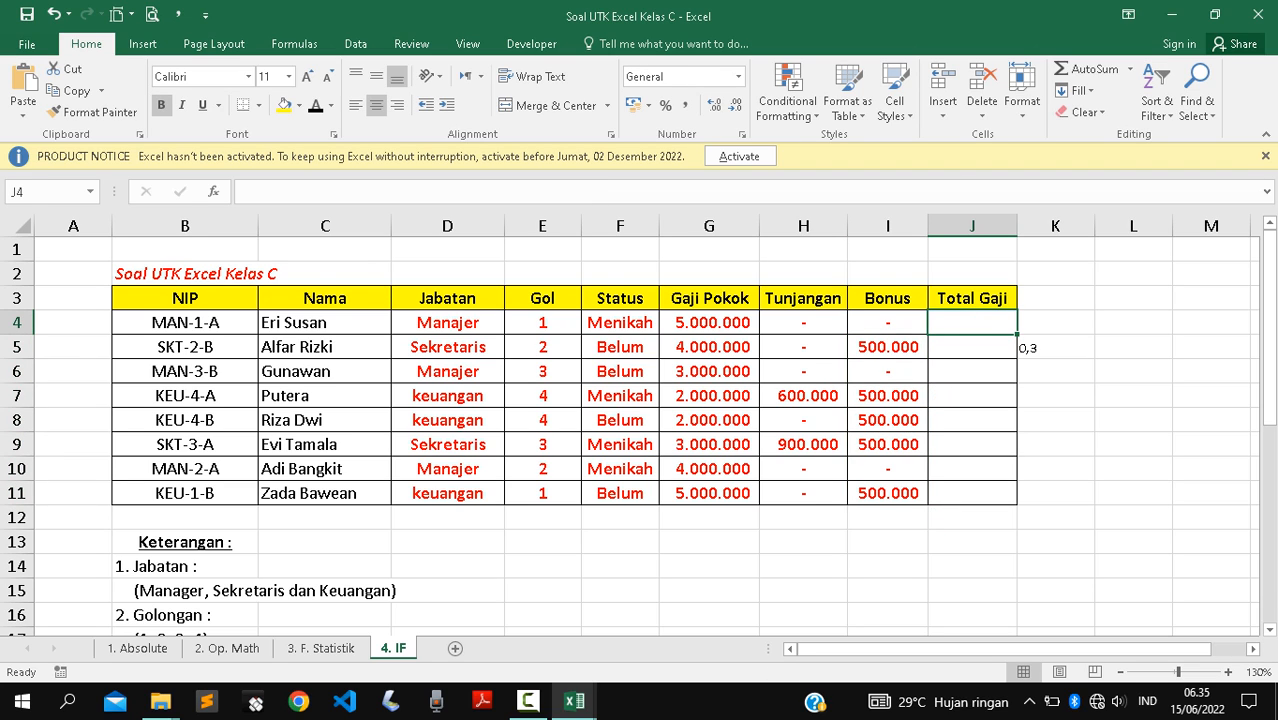
scroll(640, 430, down, 2)
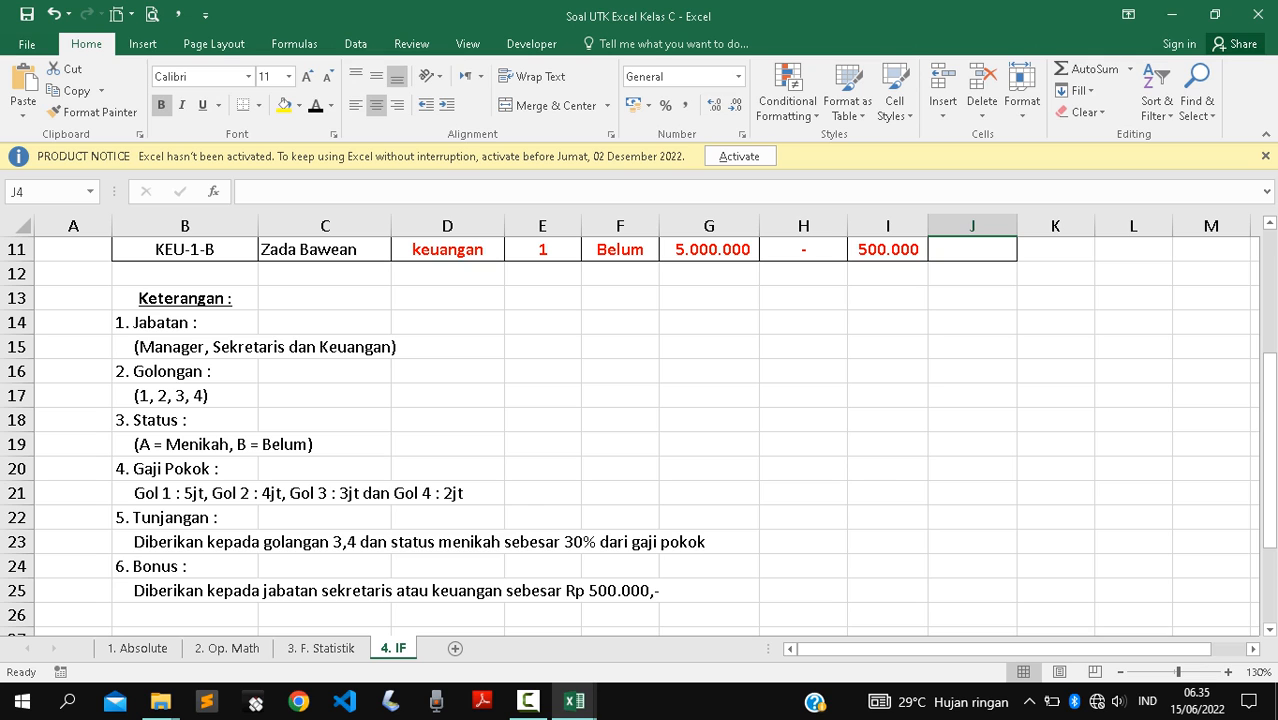
scroll(640, 420, down, 2)
scroll(640, 420, up, 5)
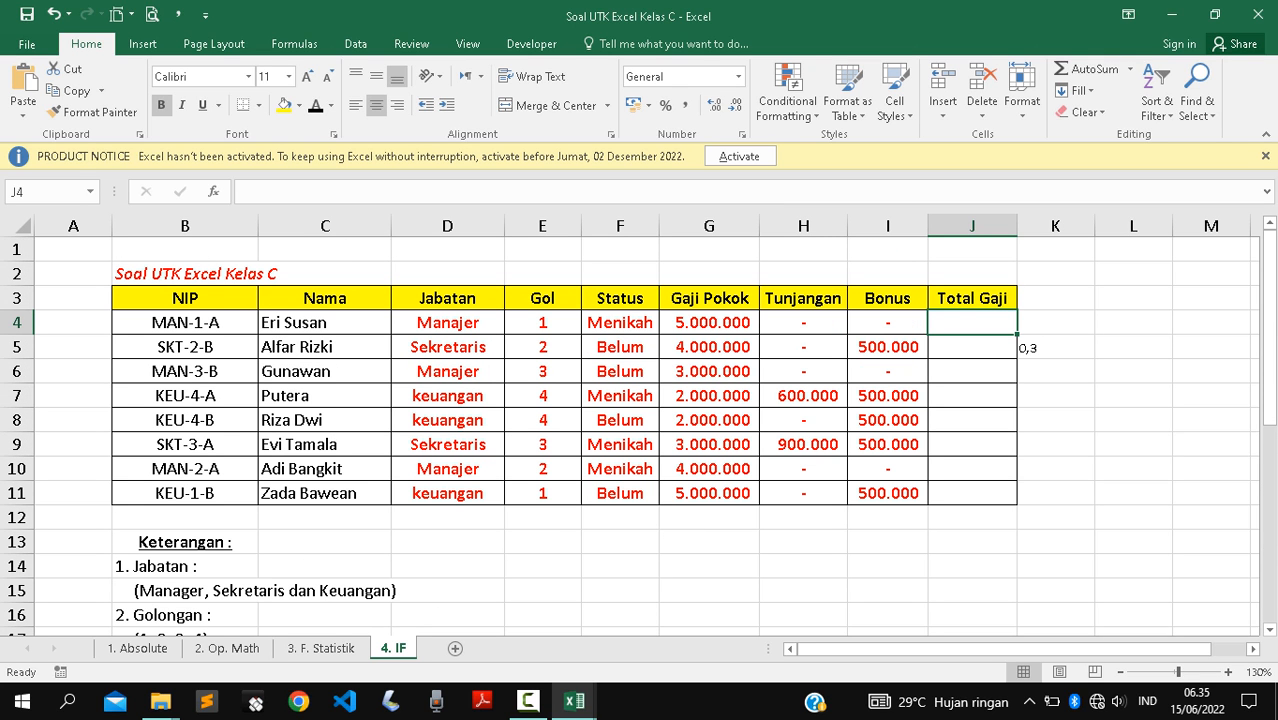
Enter a SUM formula in J4 that adds the base salary, allowance and bonus in G4:I4.
text(=)
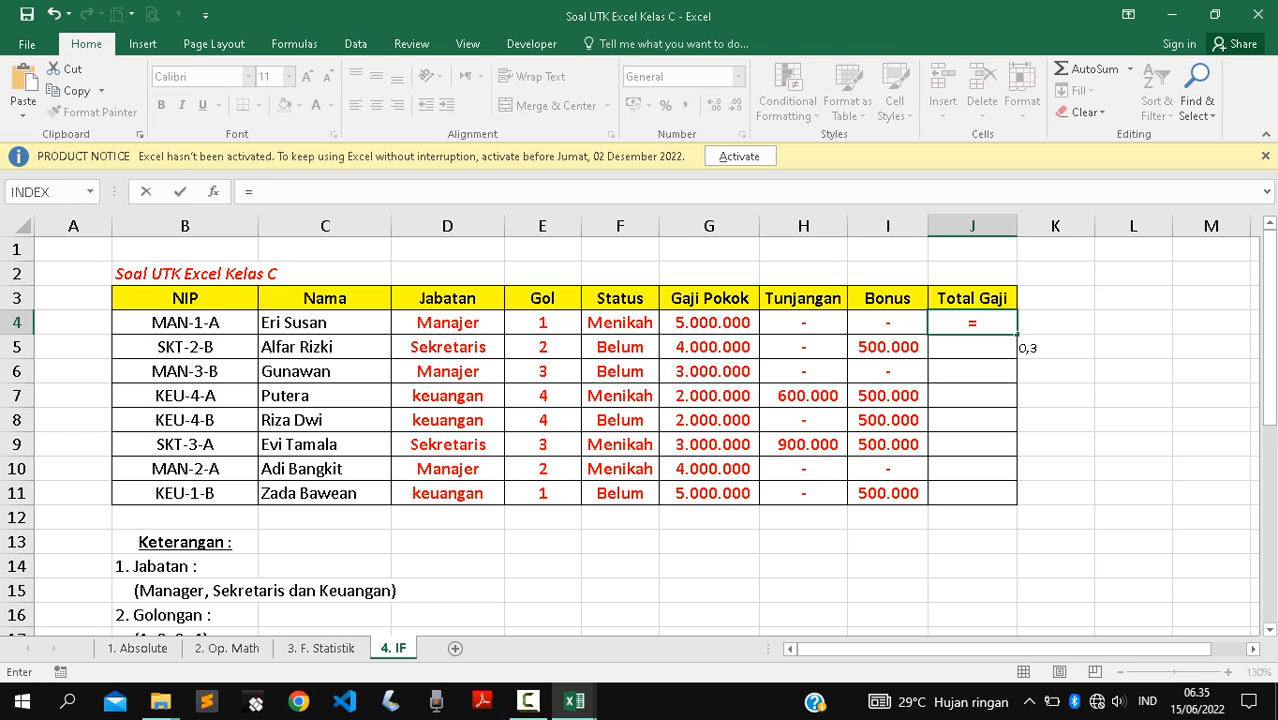
text(su)
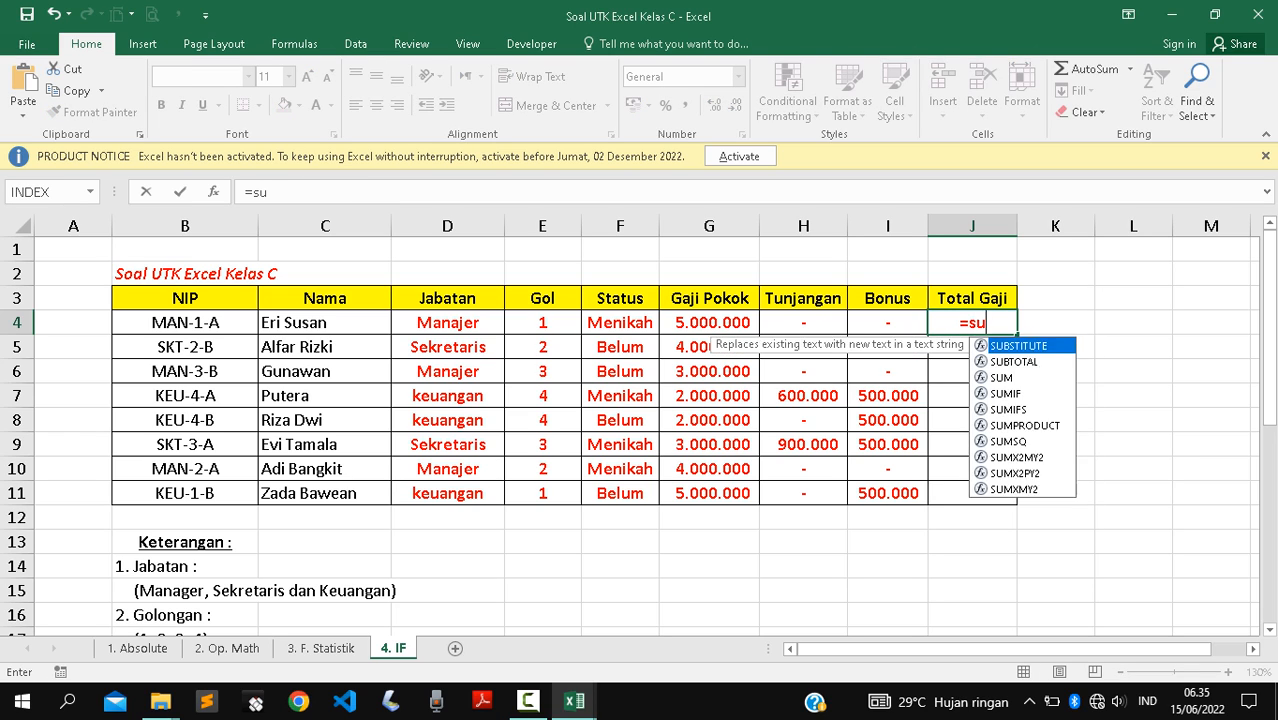
text(m()
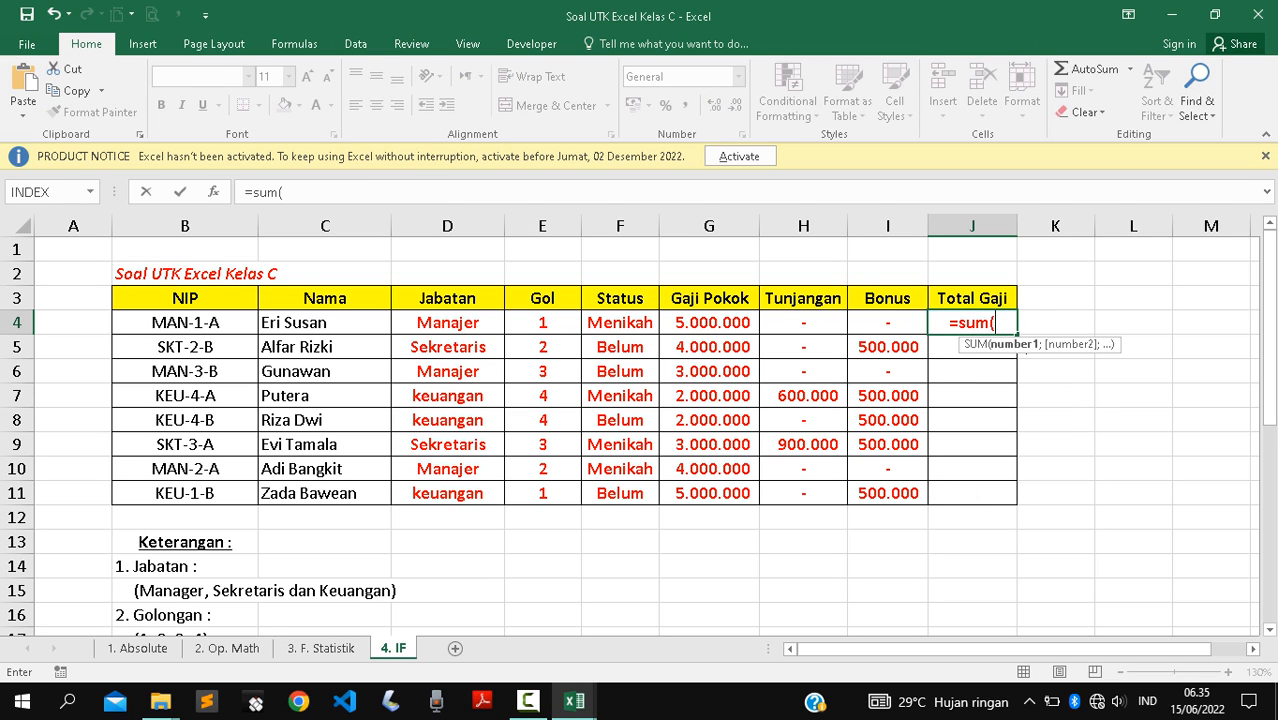
drag(709, 323, 887, 323)
key(Return)
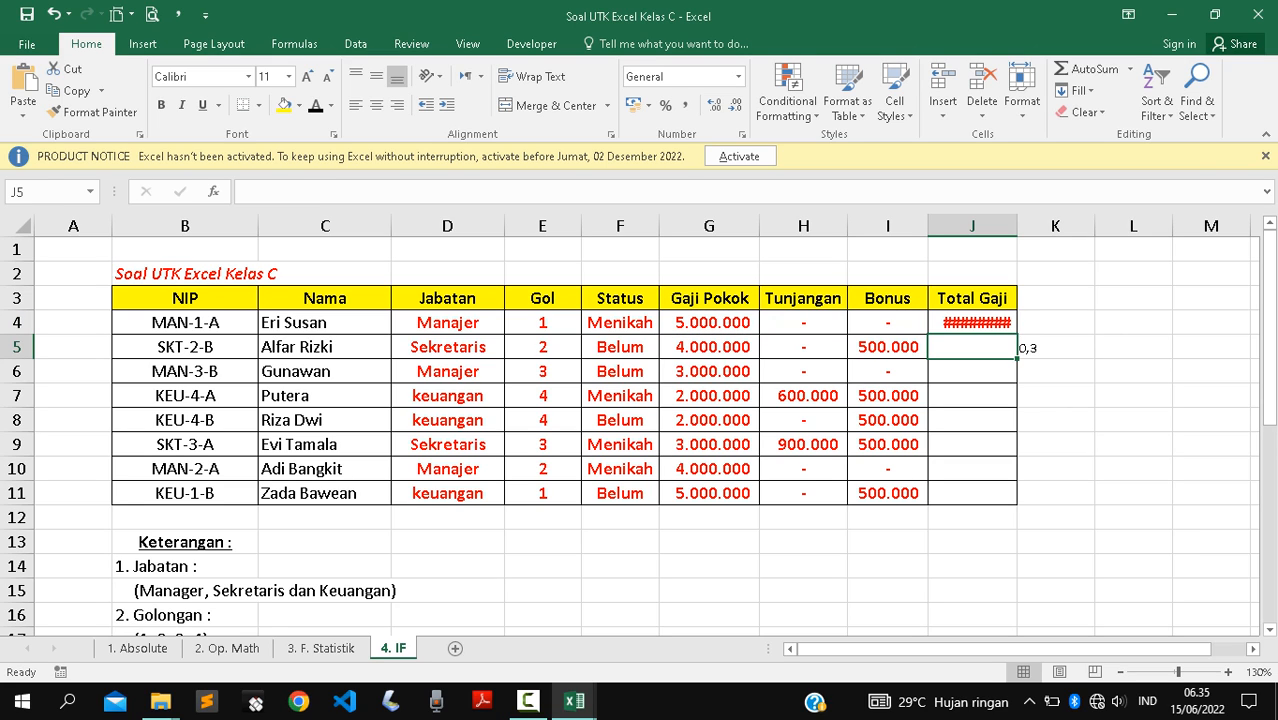
Fit the Total Gaji column's width to its contents and fill the SUM formula from J4 down to J11.
double_click(1017, 226)
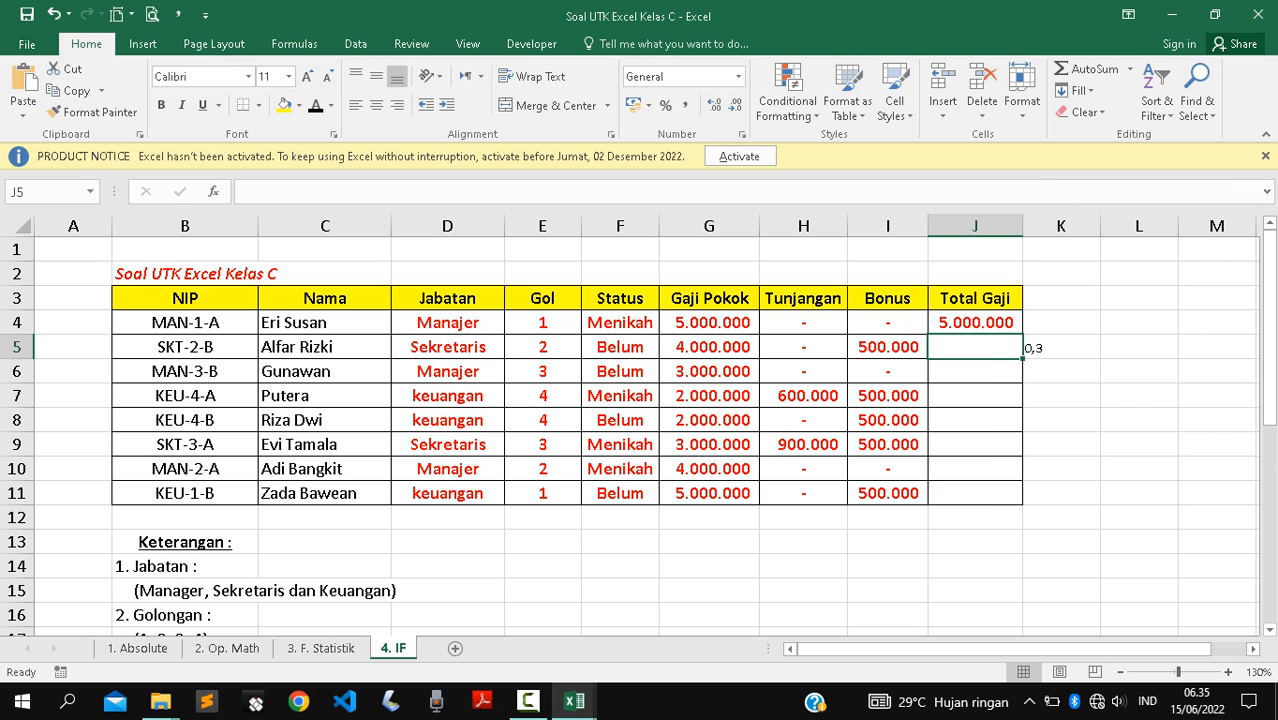
click(975, 323)
double_click(1022, 334)
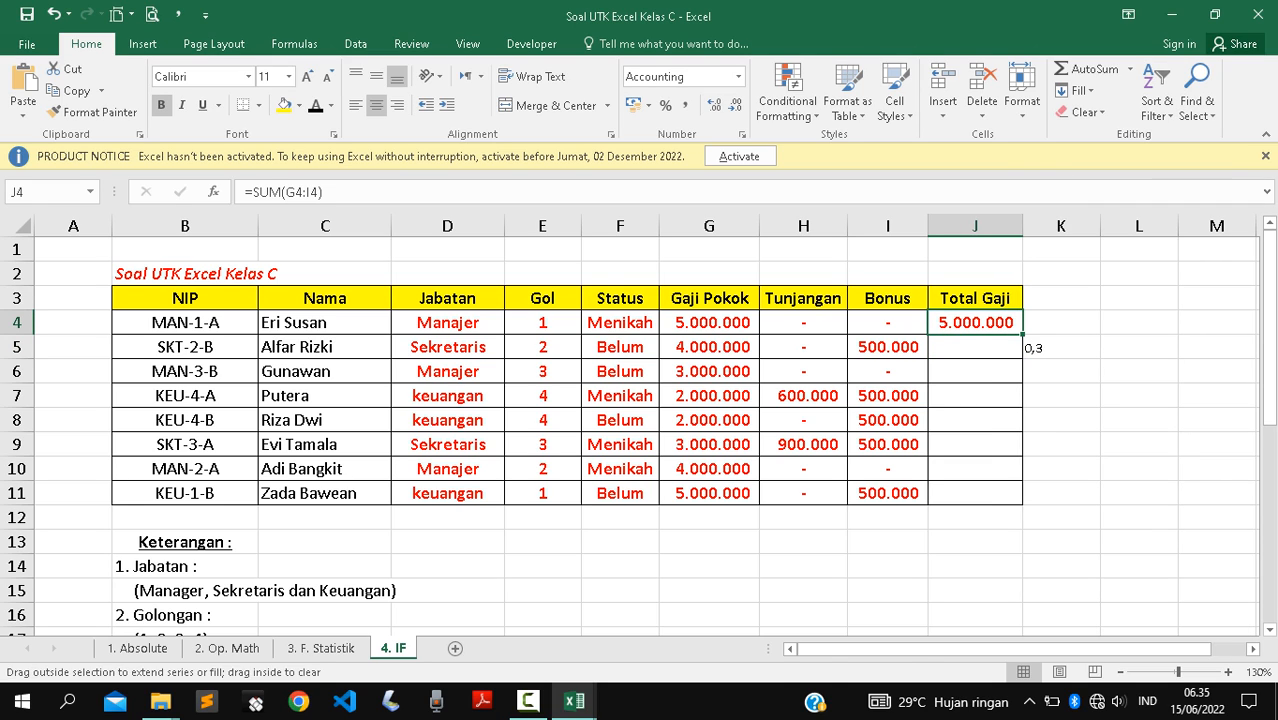
Check the Total Gaji formulas in J5 to J11 against the Tunjangan and Bonus amounts in their rows.
click(975, 347)
click(975, 371)
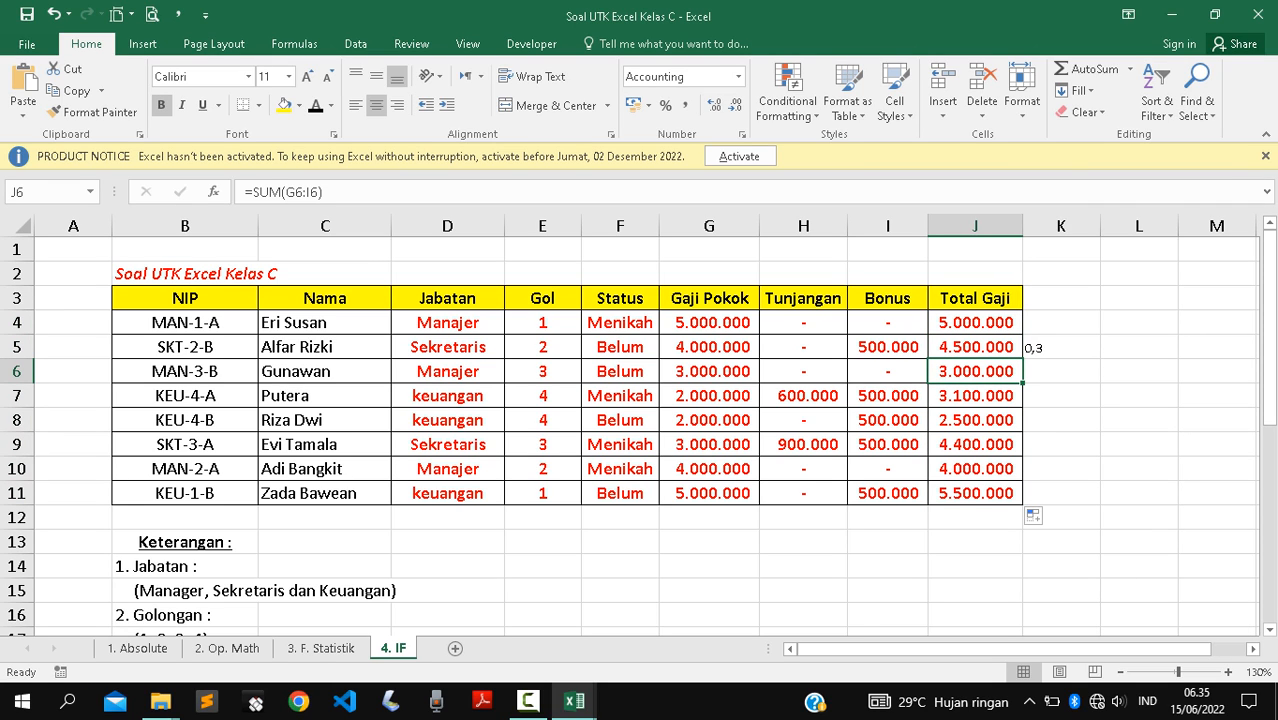
click(888, 396)
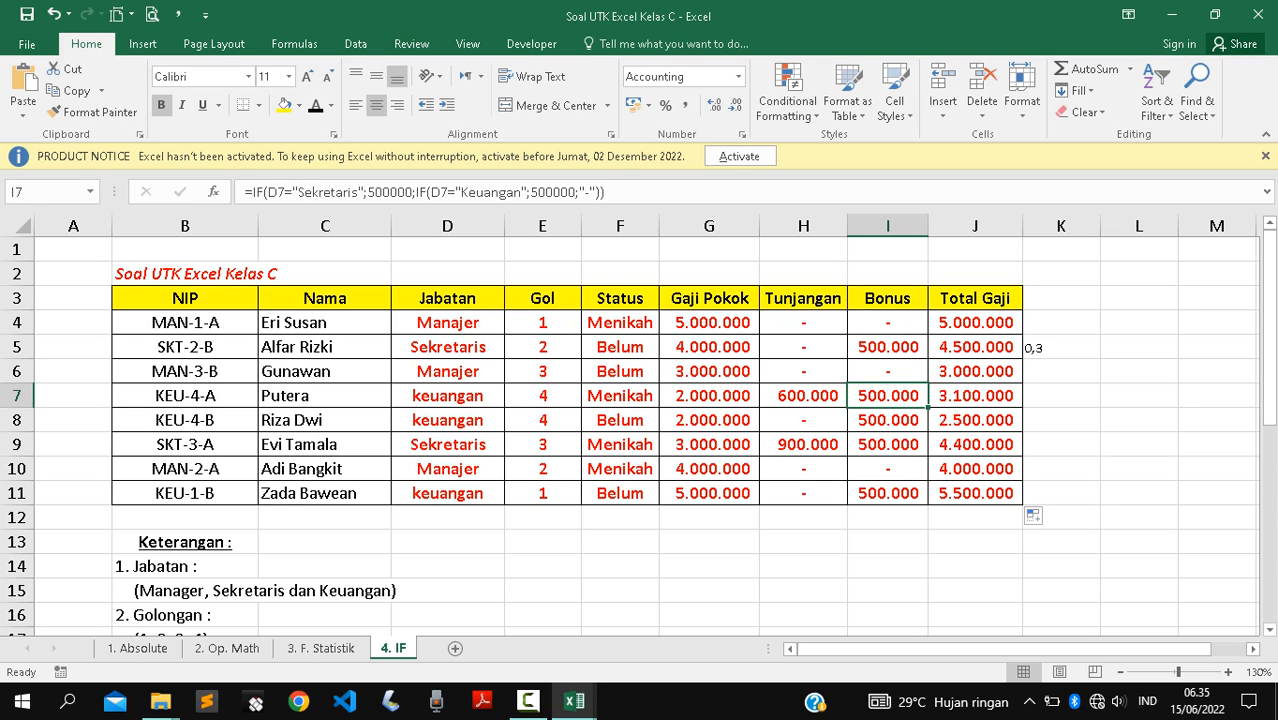
drag(990, 398, 1045, 418)
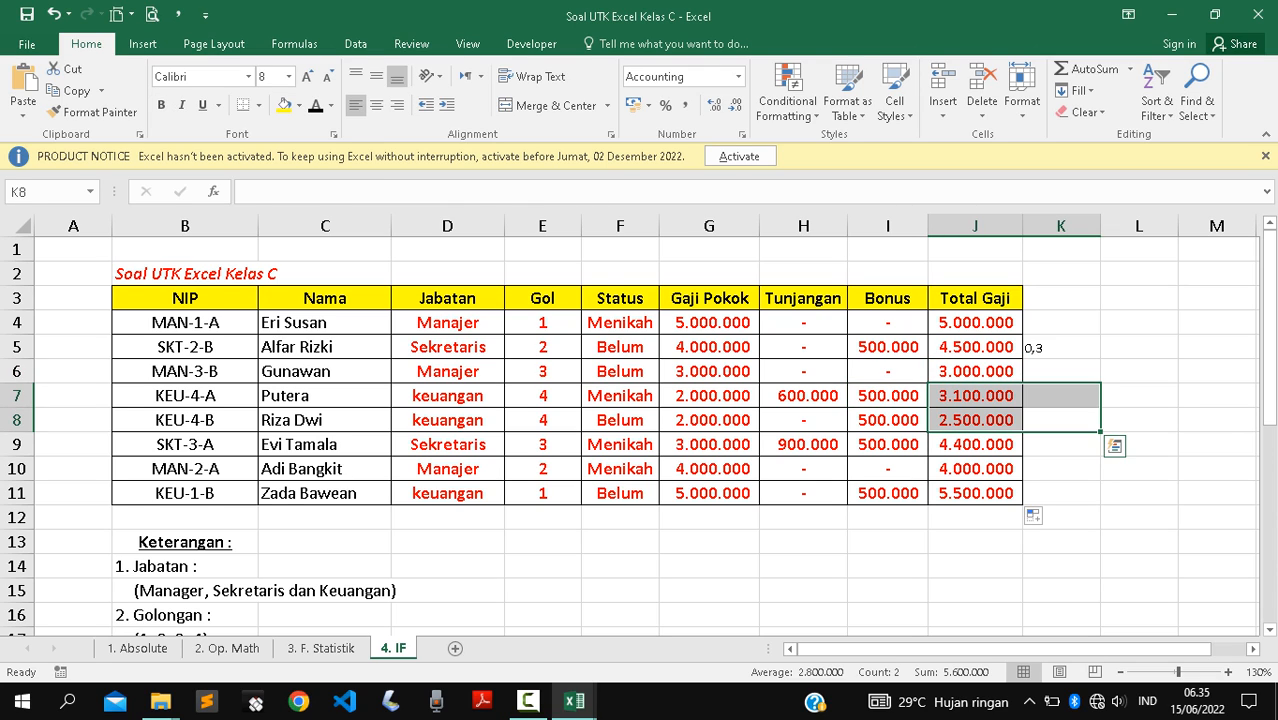
click(803, 396)
click(888, 396)
click(975, 420)
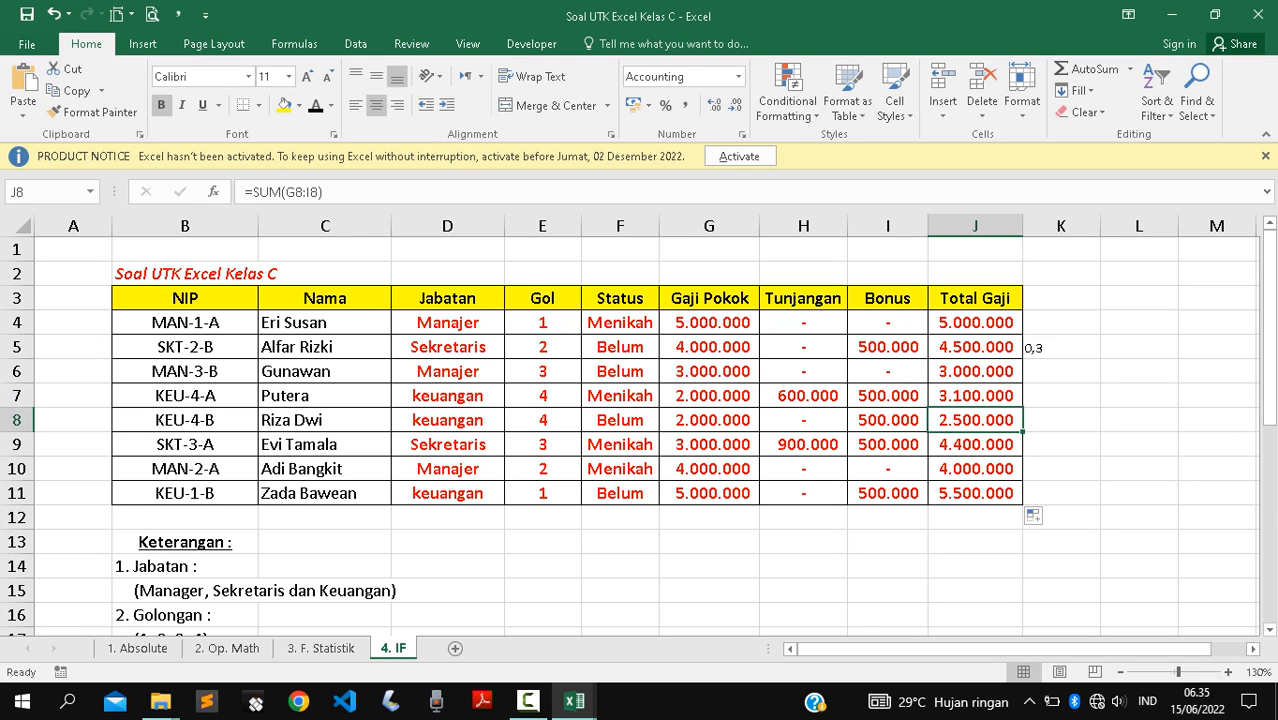
key(Down)
key(Down)
key(Down)
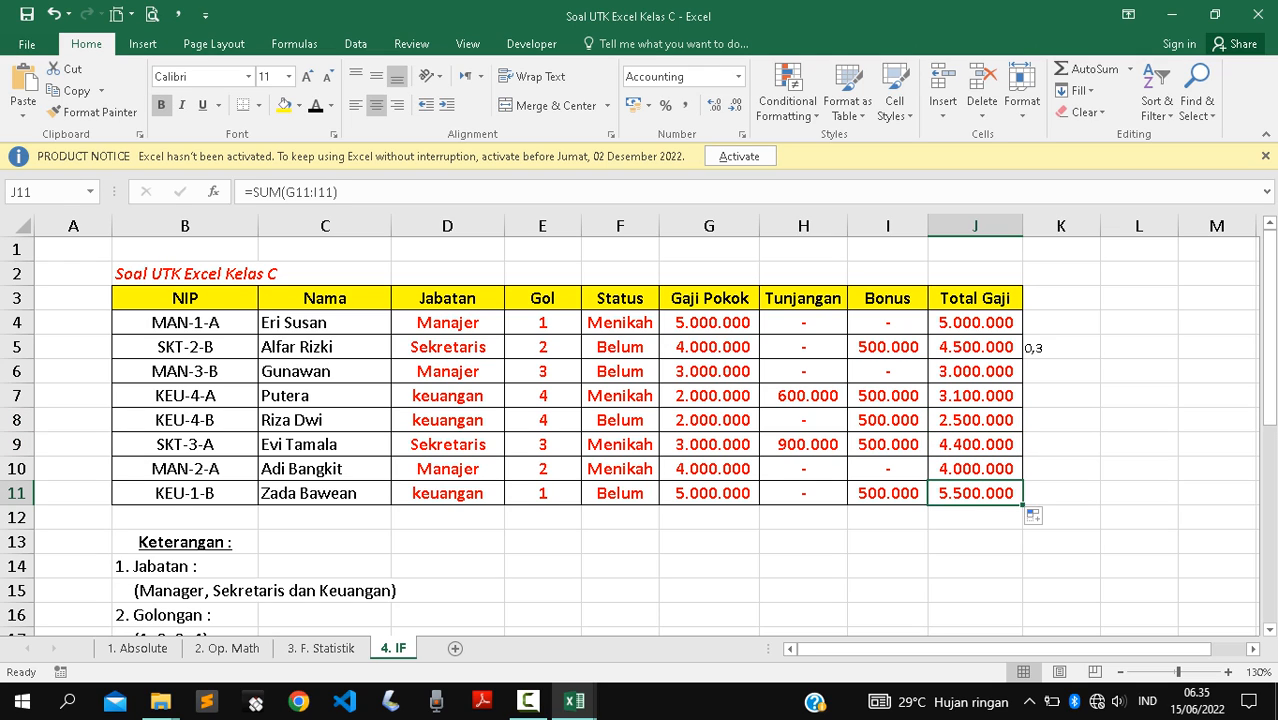
Add a border around the empty cells B12:J12 directly below the salary table.
drag(185, 518, 975, 517)
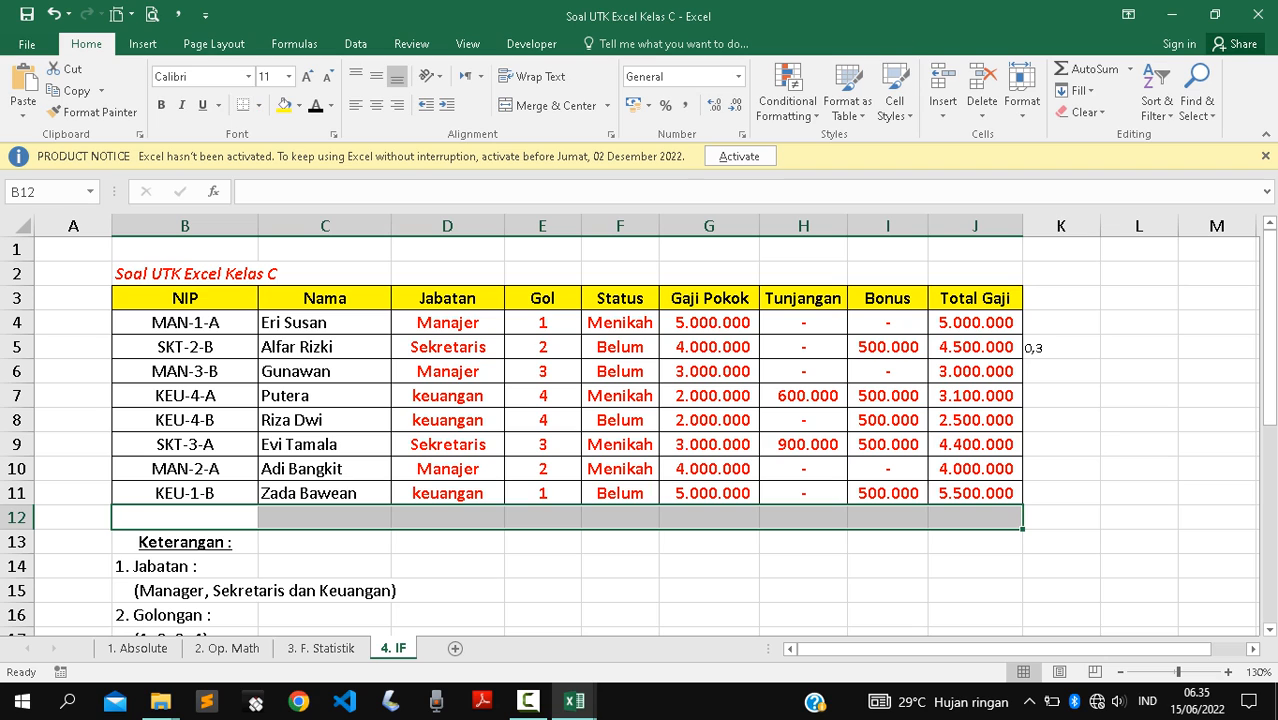
click(259, 105)
click(290, 243)
click(975, 517)
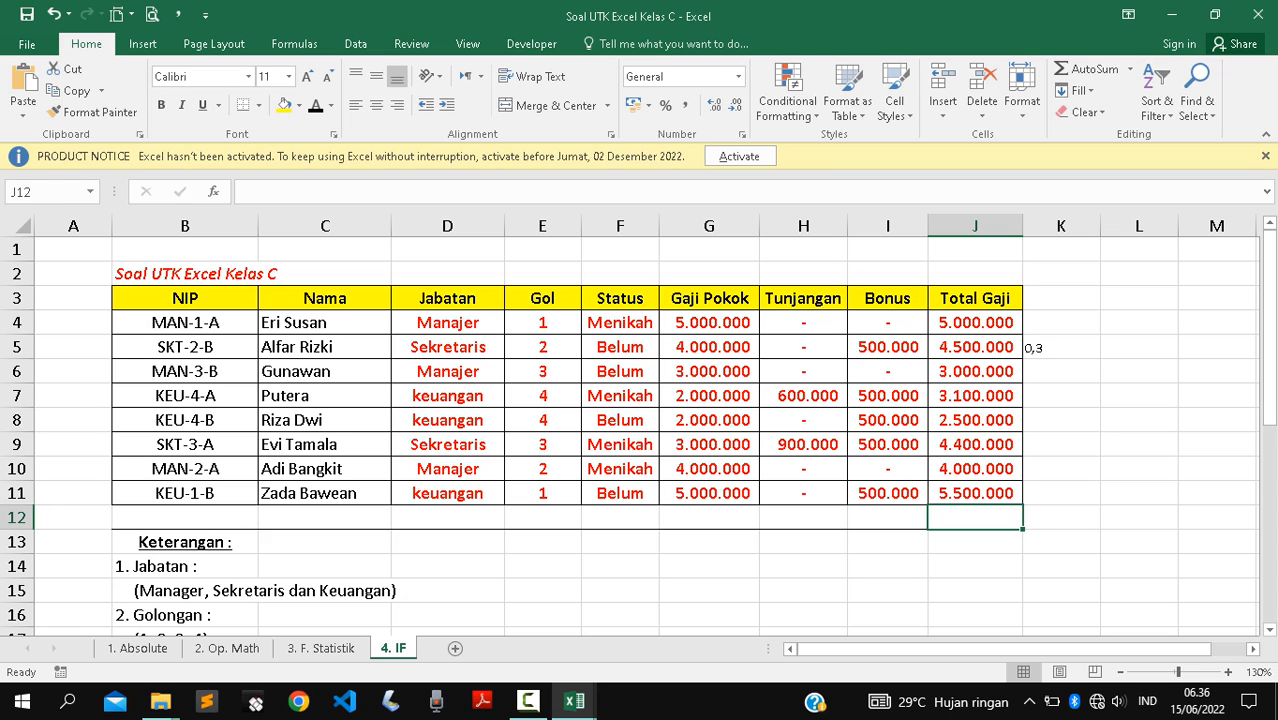
Fill cells B12:I12 with yellow and enter the label Total in B12.
drag(185, 517, 888, 517)
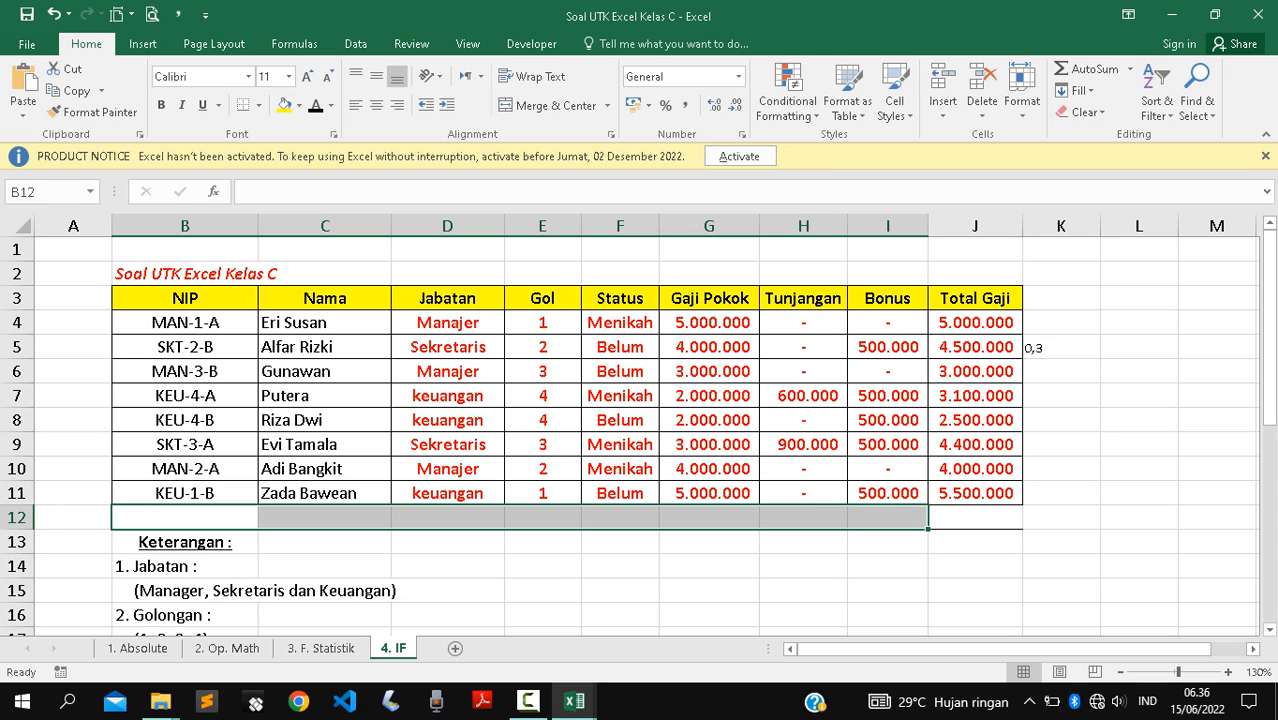
click(284, 105)
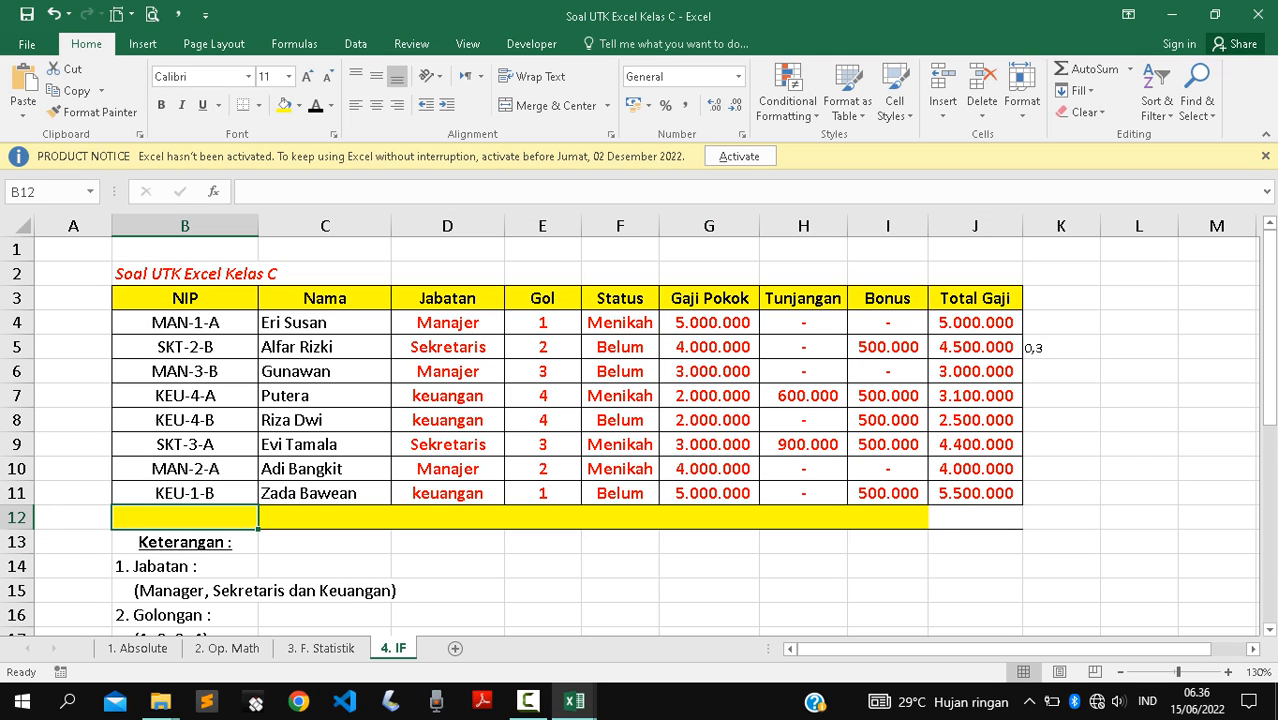
text(Tota)
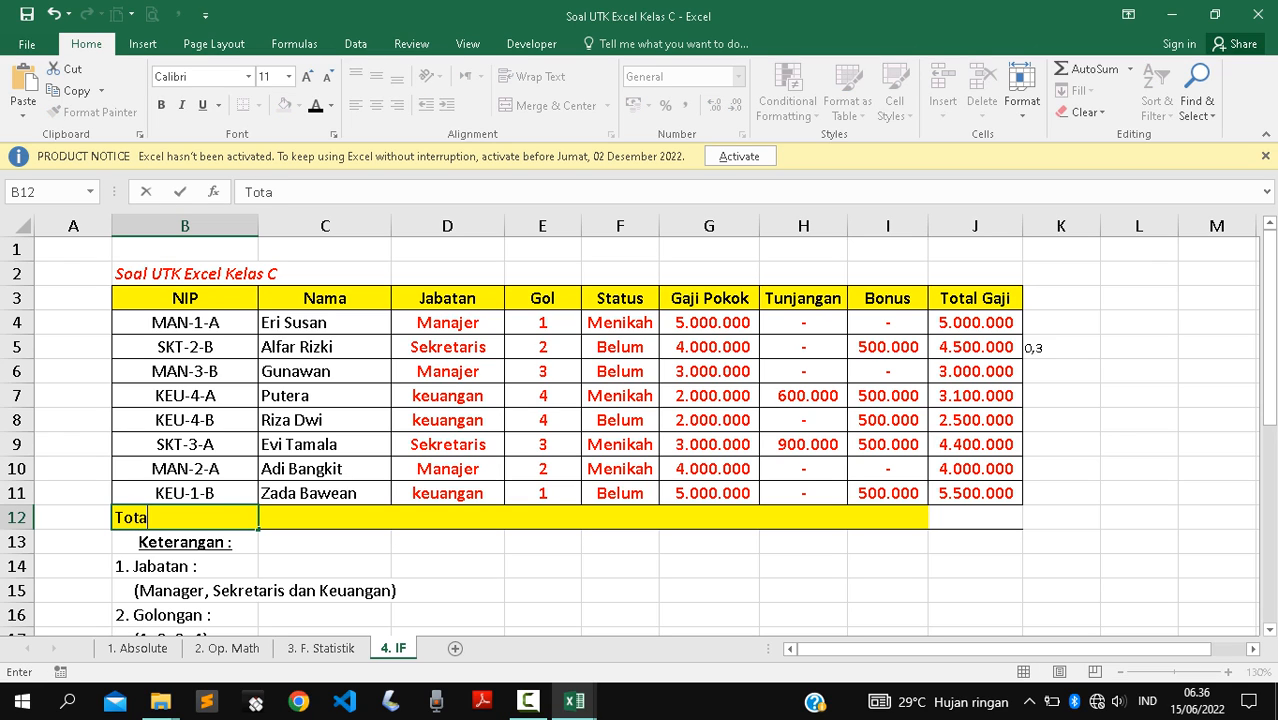
text(l)
key(Return)
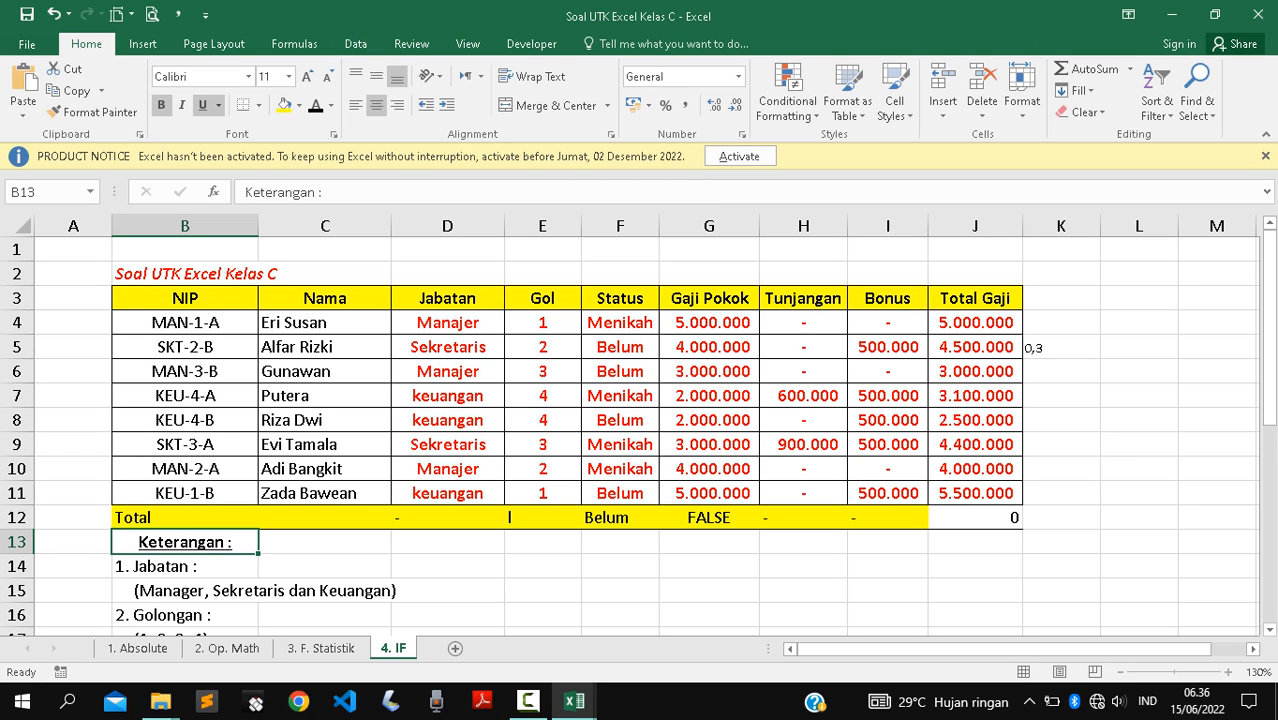
Clear the automatically extended formulas from E12:G12 in the Total row.
drag(542, 518, 709, 518)
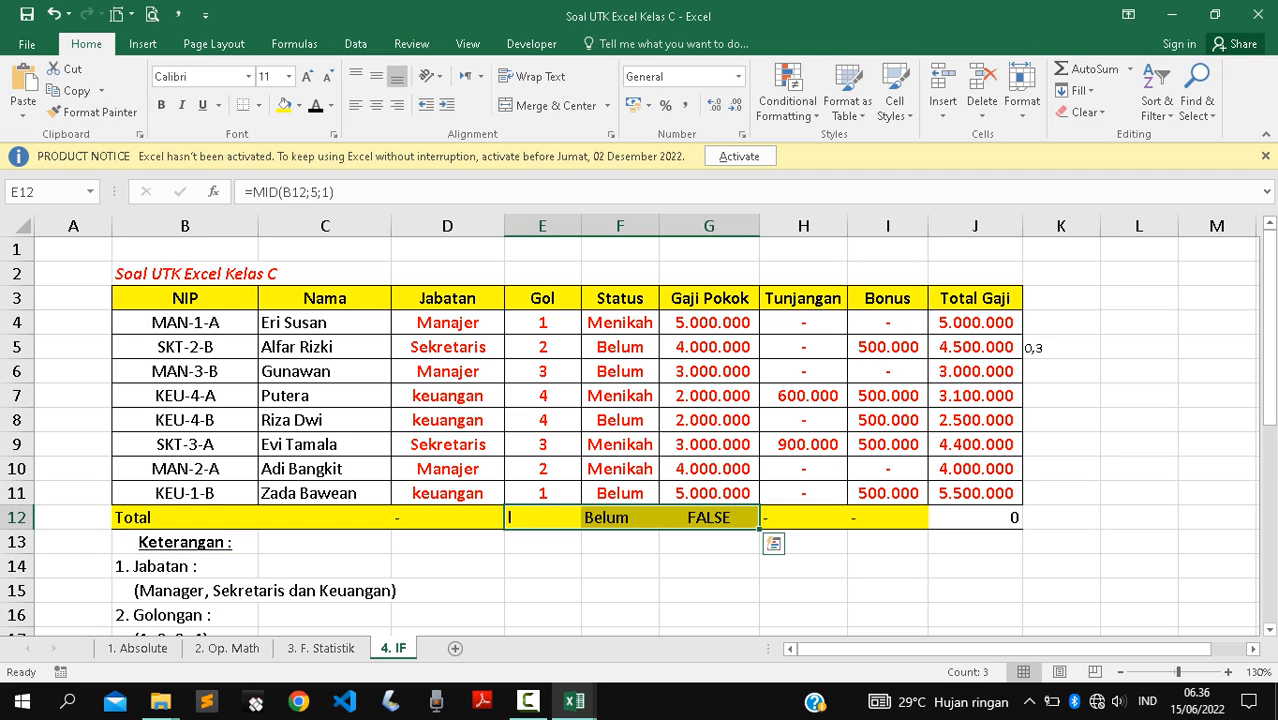
key(Delete)
click(803, 518)
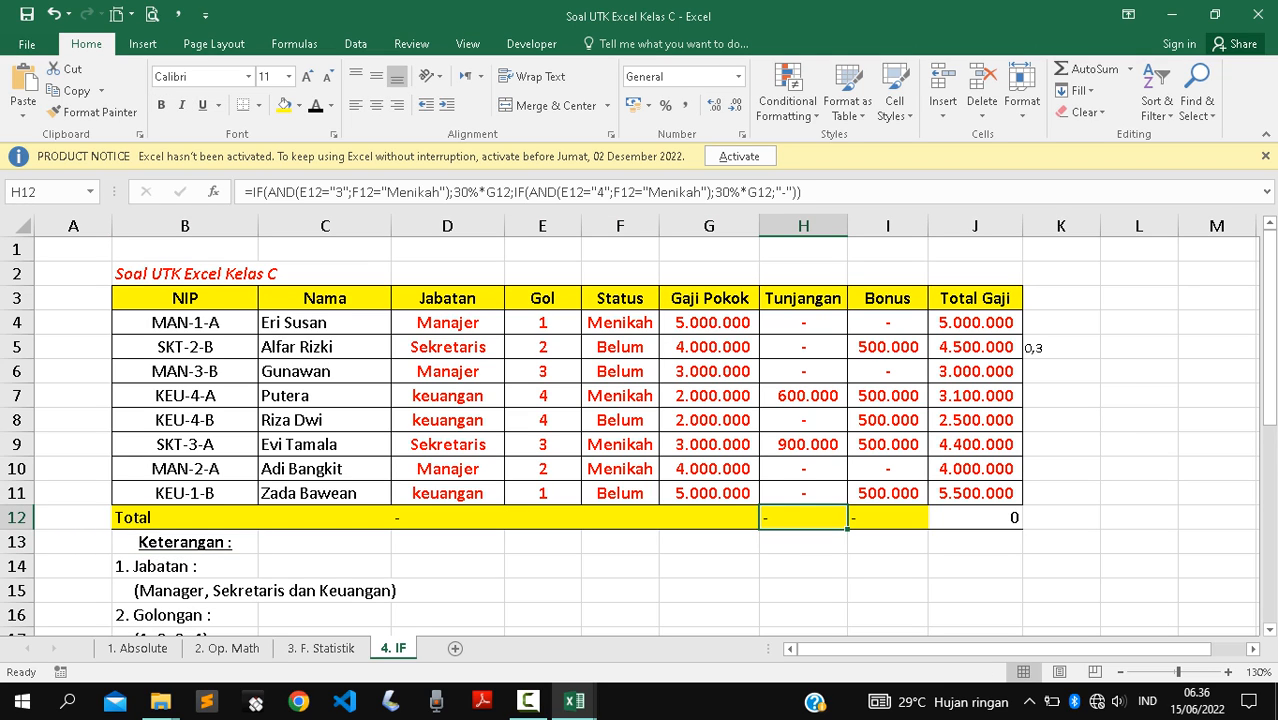
Replace the formula in J12 with =SUM(J4:J11) to add up the Total Gaji column.
click(975, 518)
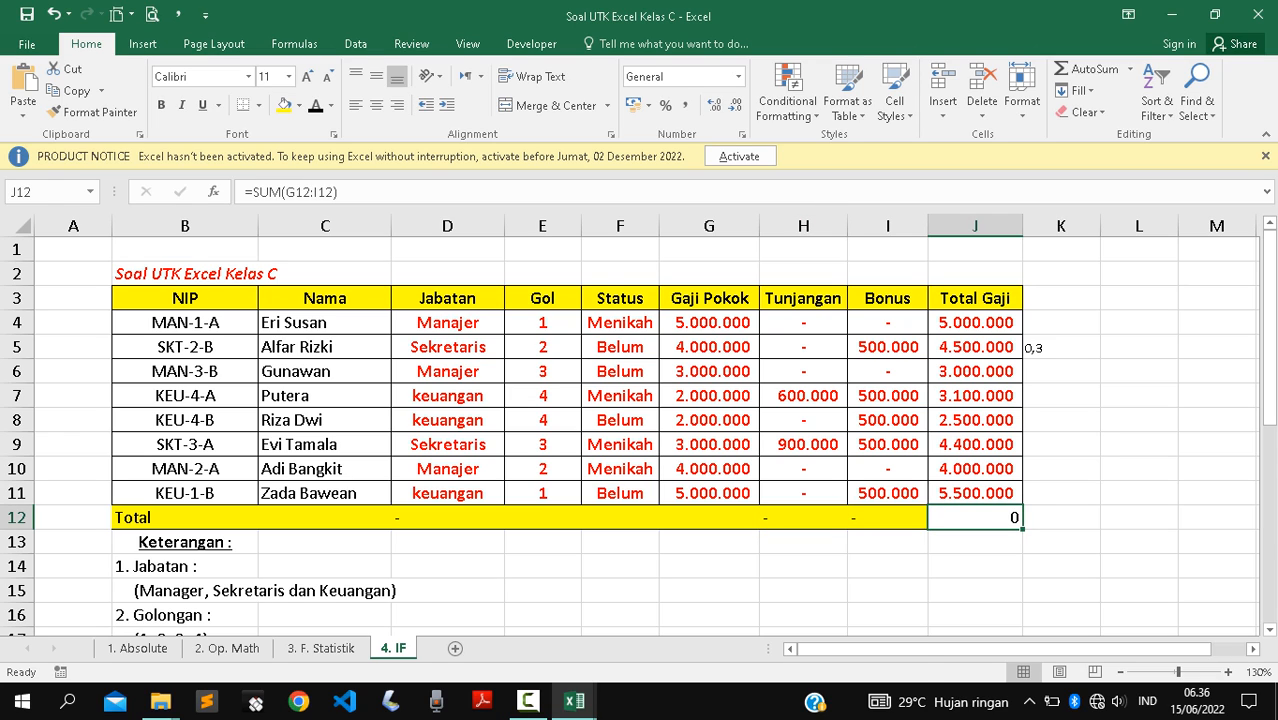
text(=sum9)
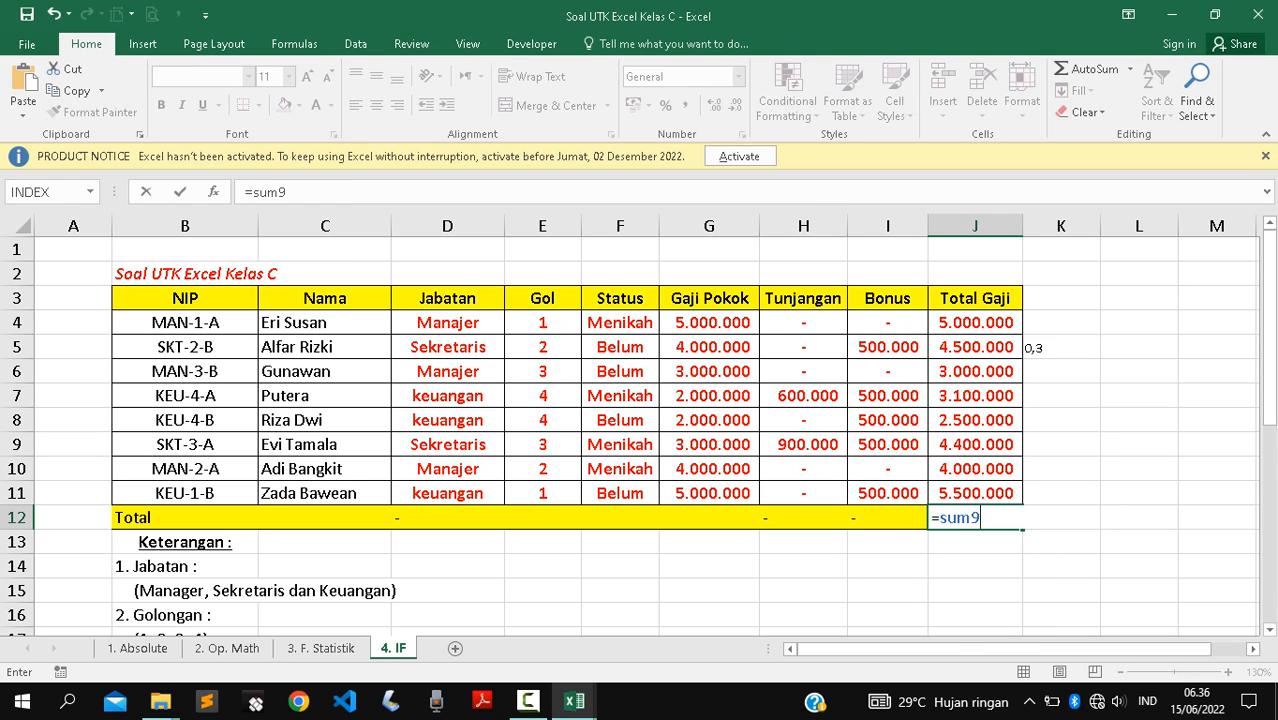
key(BackSpace)
text(()
drag(975, 493, 1025, 322)
key(Return)
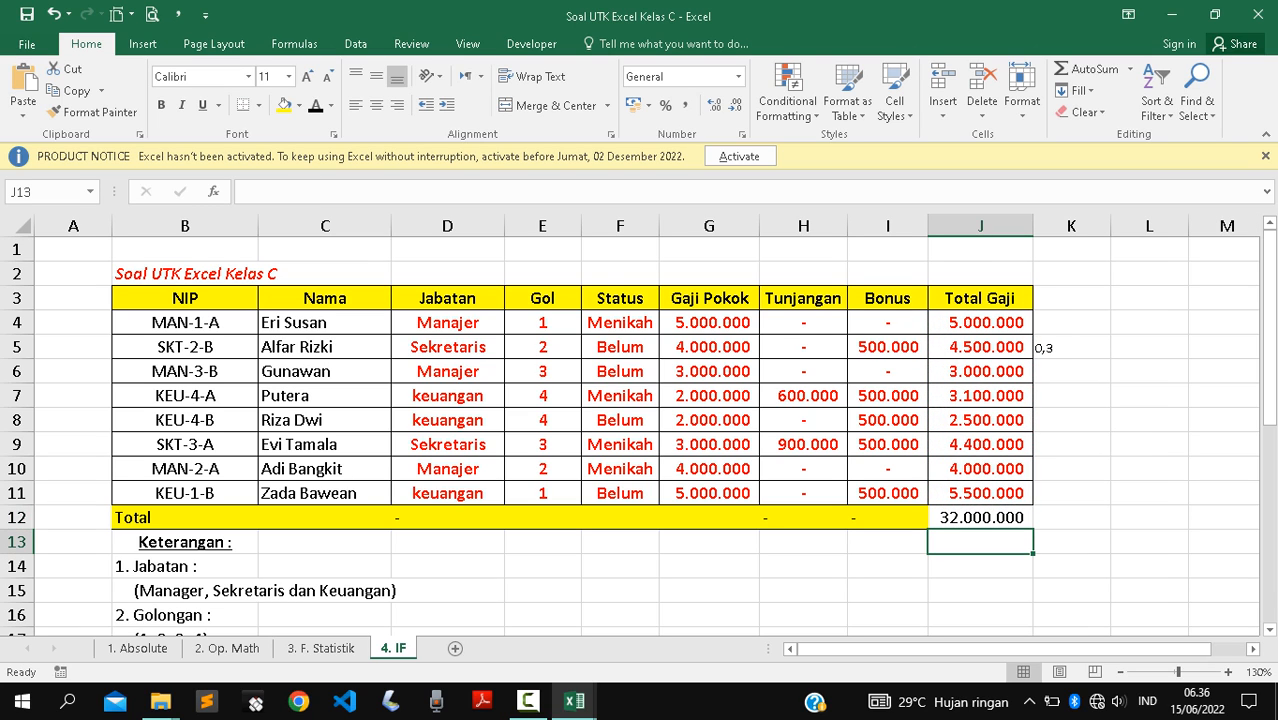
key(Up)
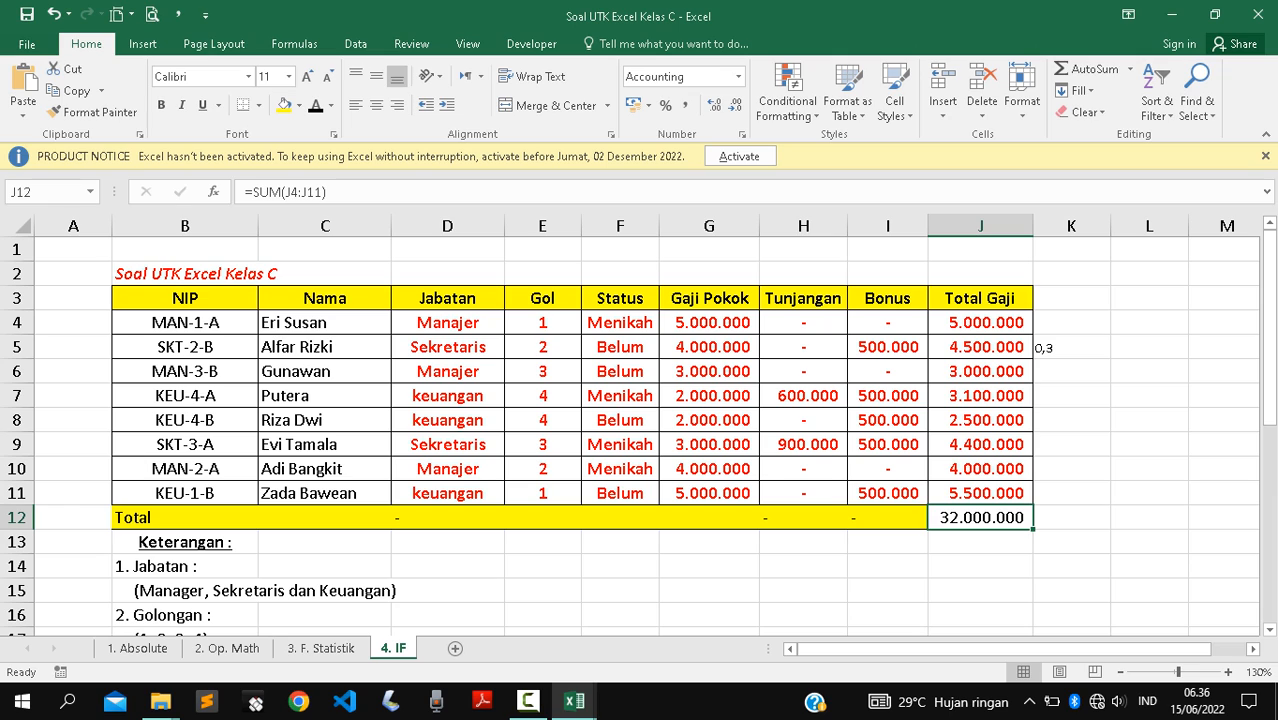
Apply All Borders to the Total Gaji cells J4:J12.
drag(980, 322, 980, 517)
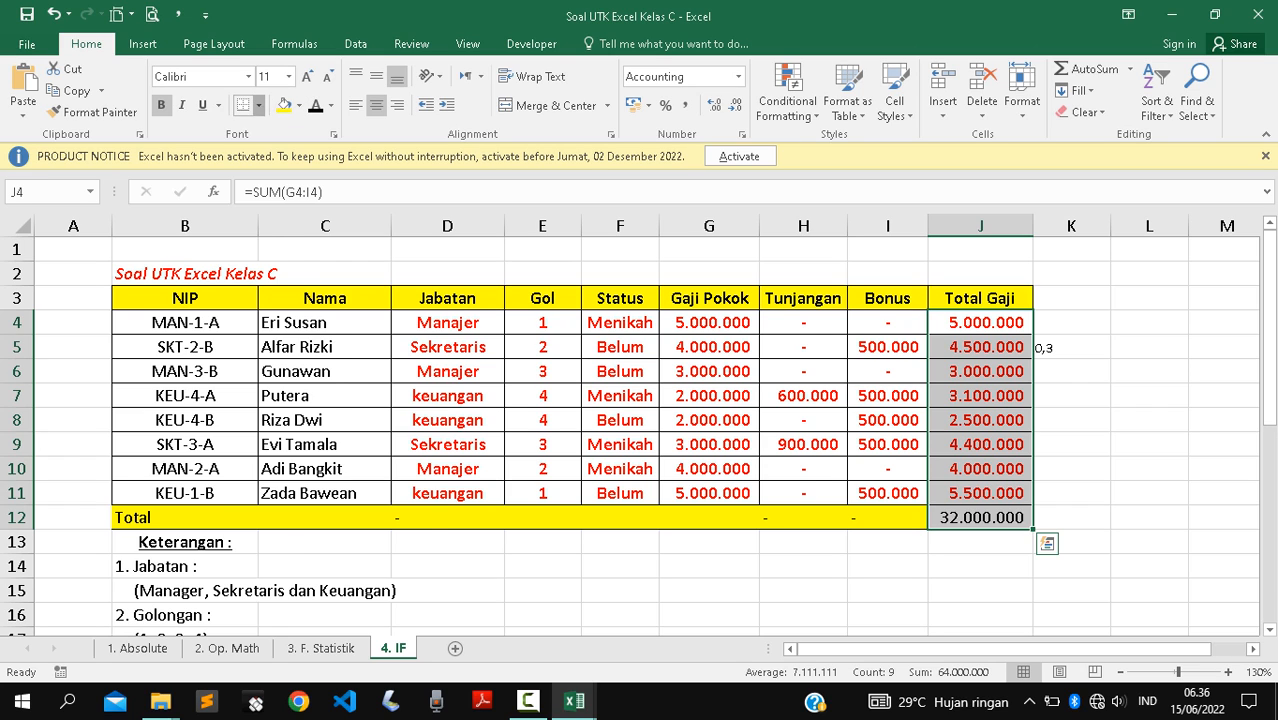
click(259, 105)
click(303, 265)
click(709, 420)
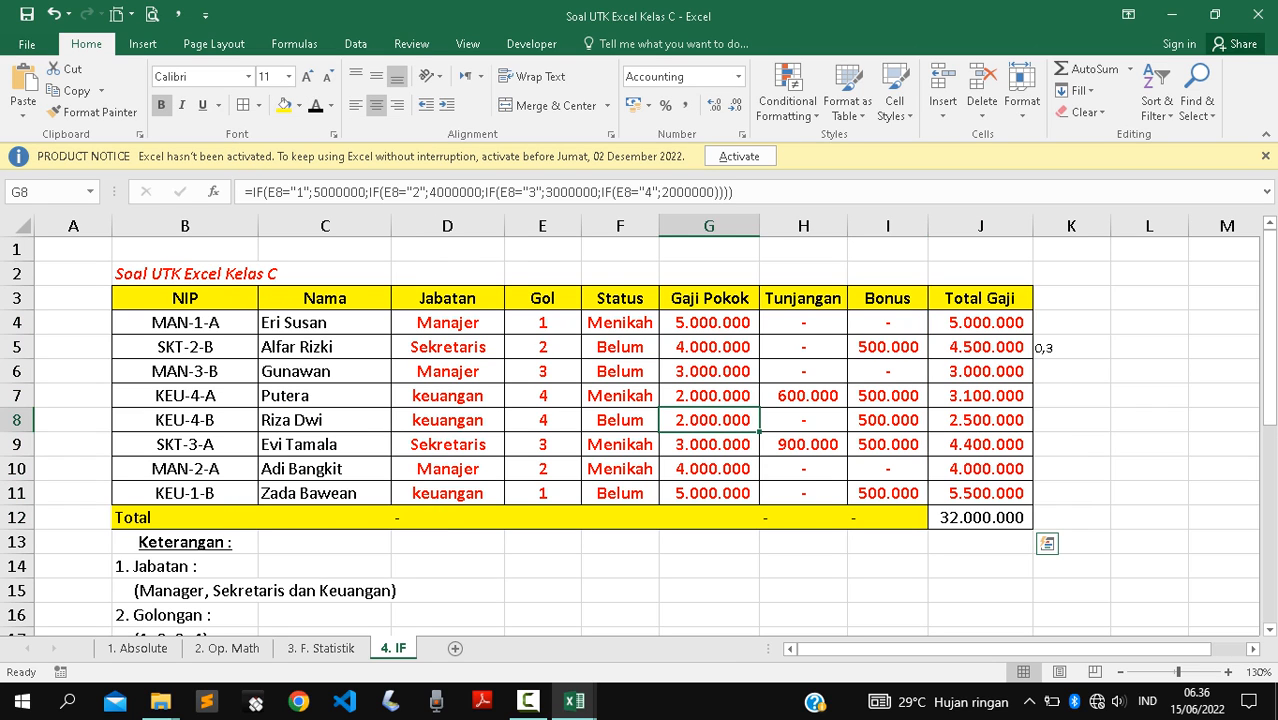
drag(185, 322, 185, 517)
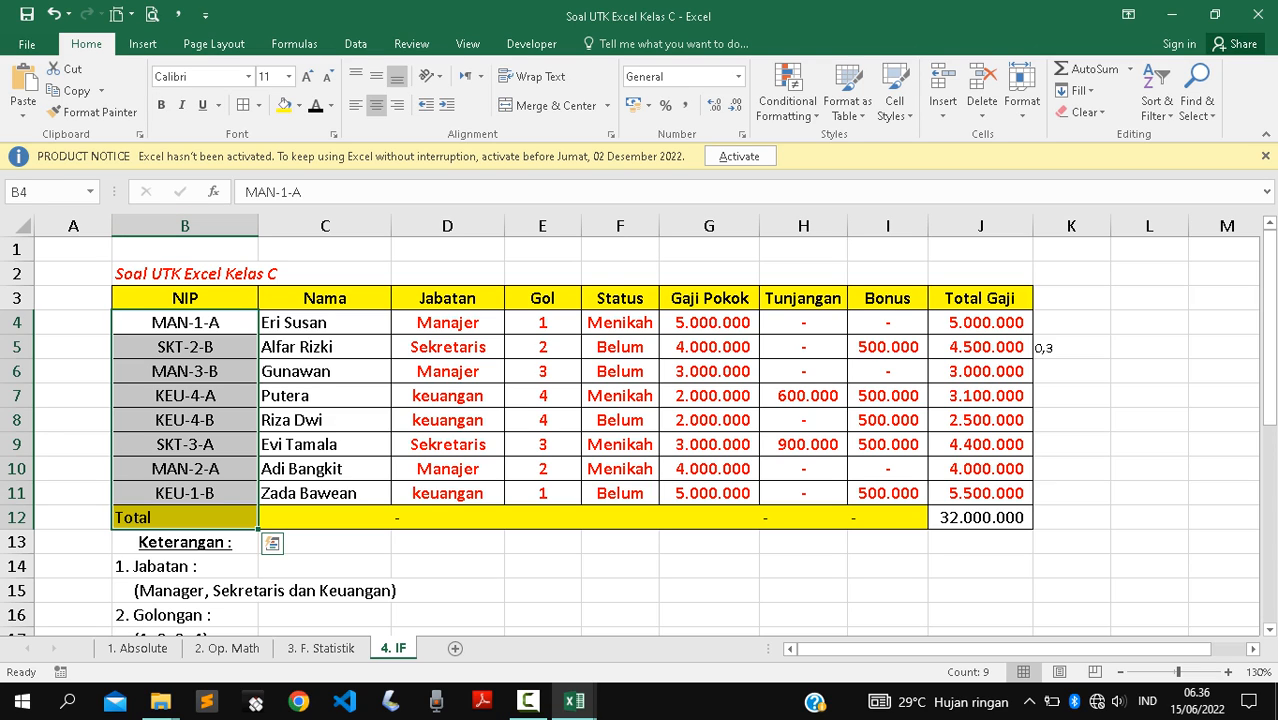
click(185, 517)
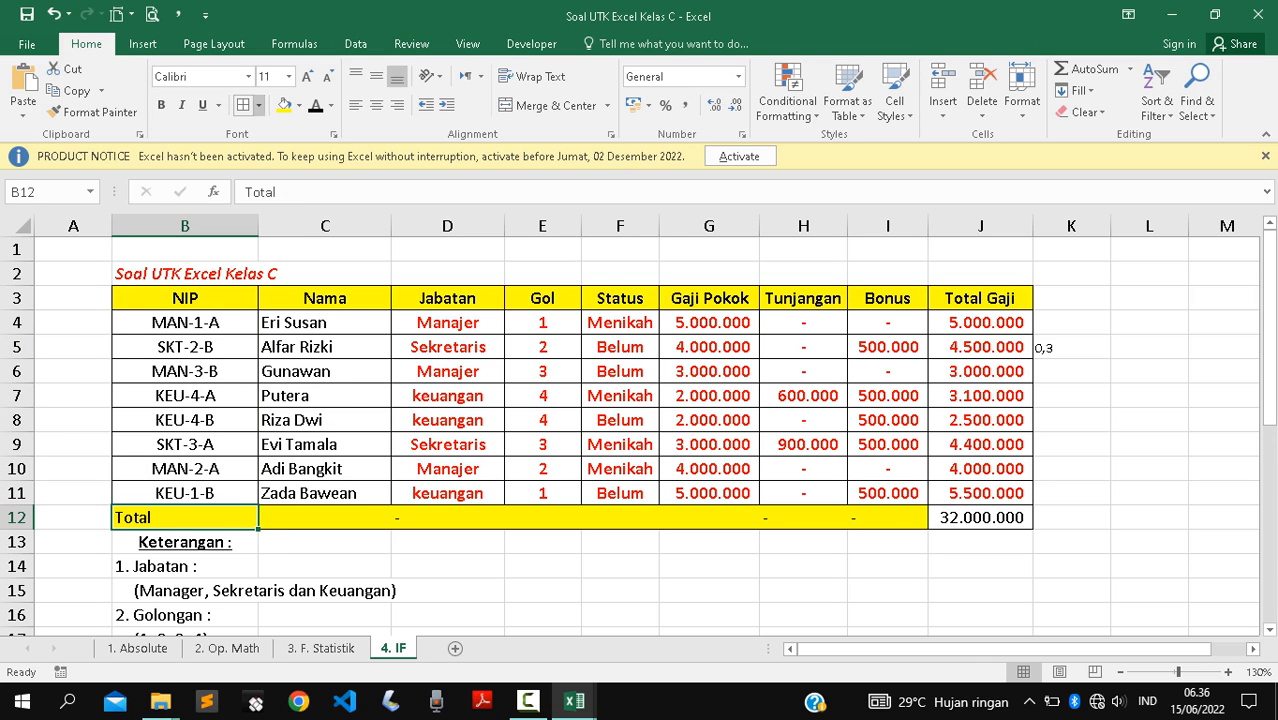
click(259, 105)
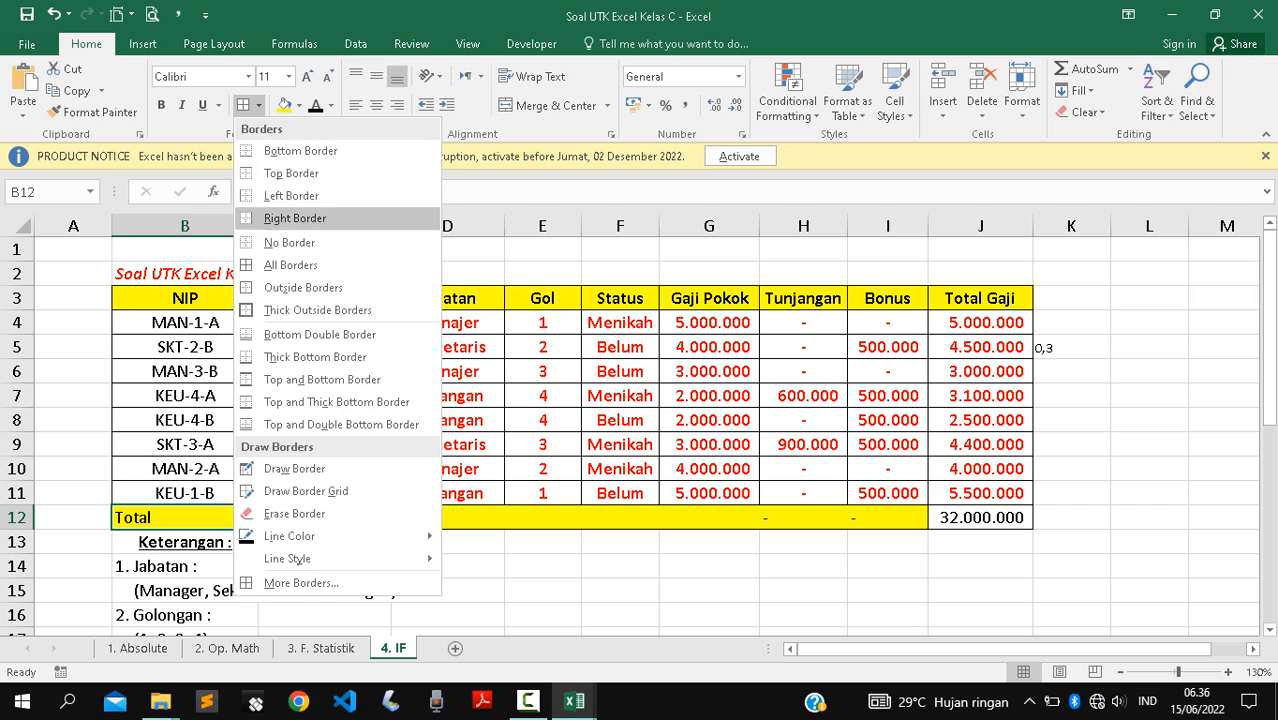
click(542, 444)
click(542, 444)
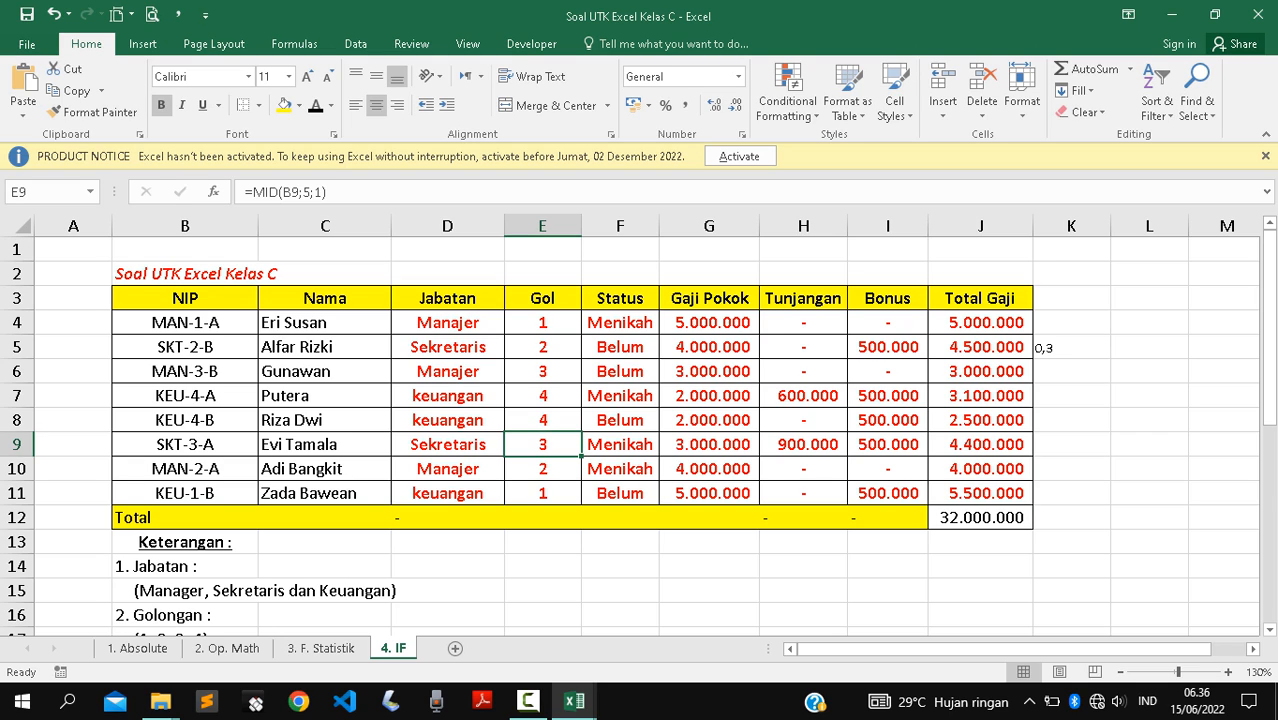
Review the Tunjangan and Bonus formulas in H4 and I4 of the first employee row.
click(803, 323)
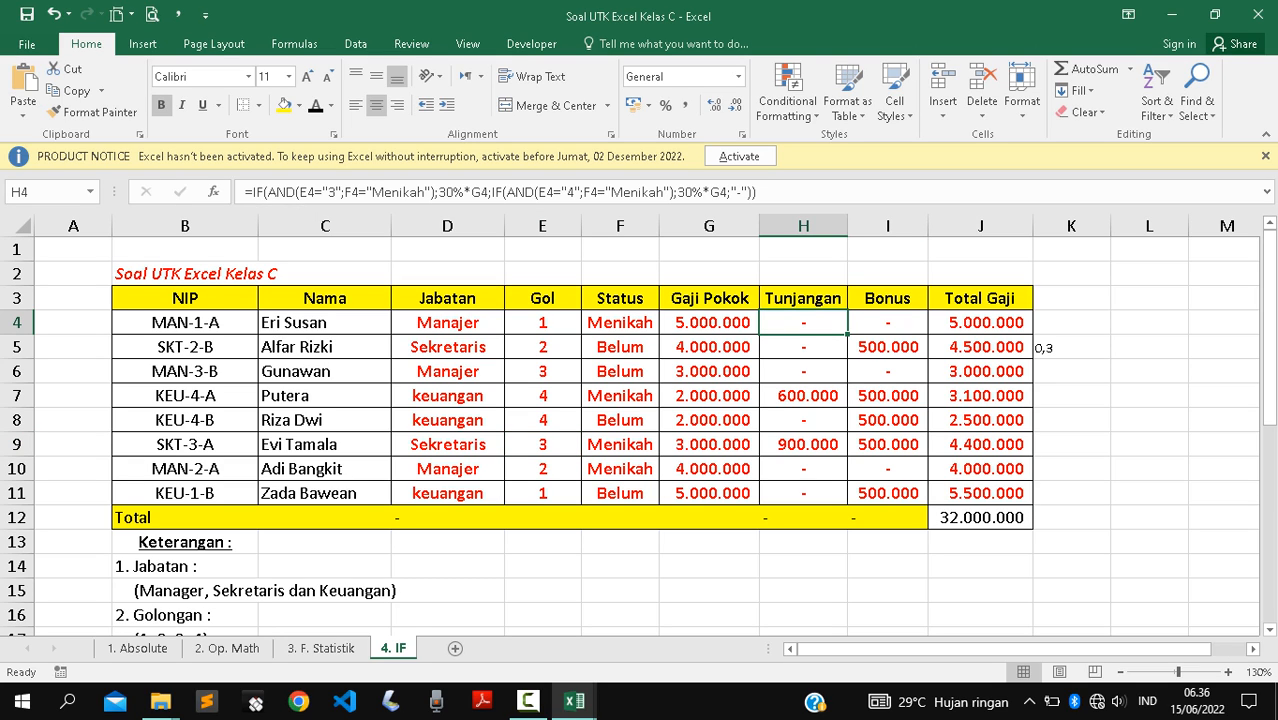
click(888, 323)
click(803, 323)
key(Down)
click(803, 323)
click(324, 323)
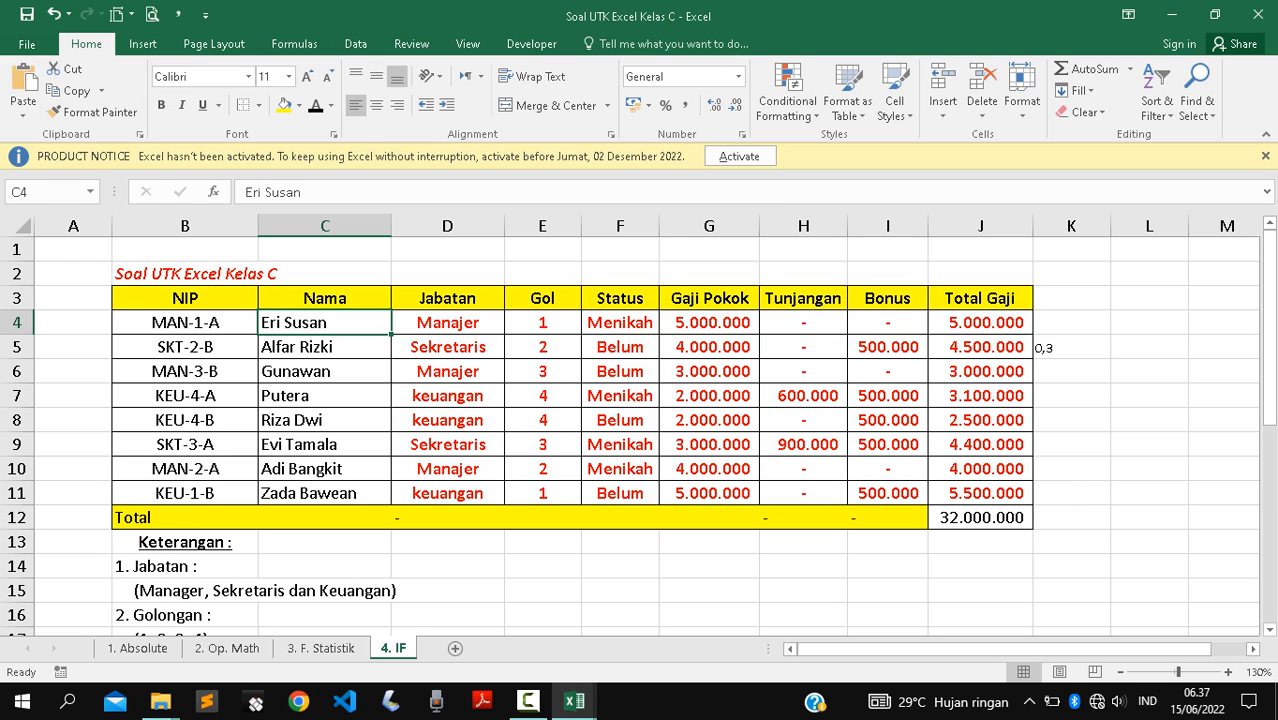
click(543, 469)
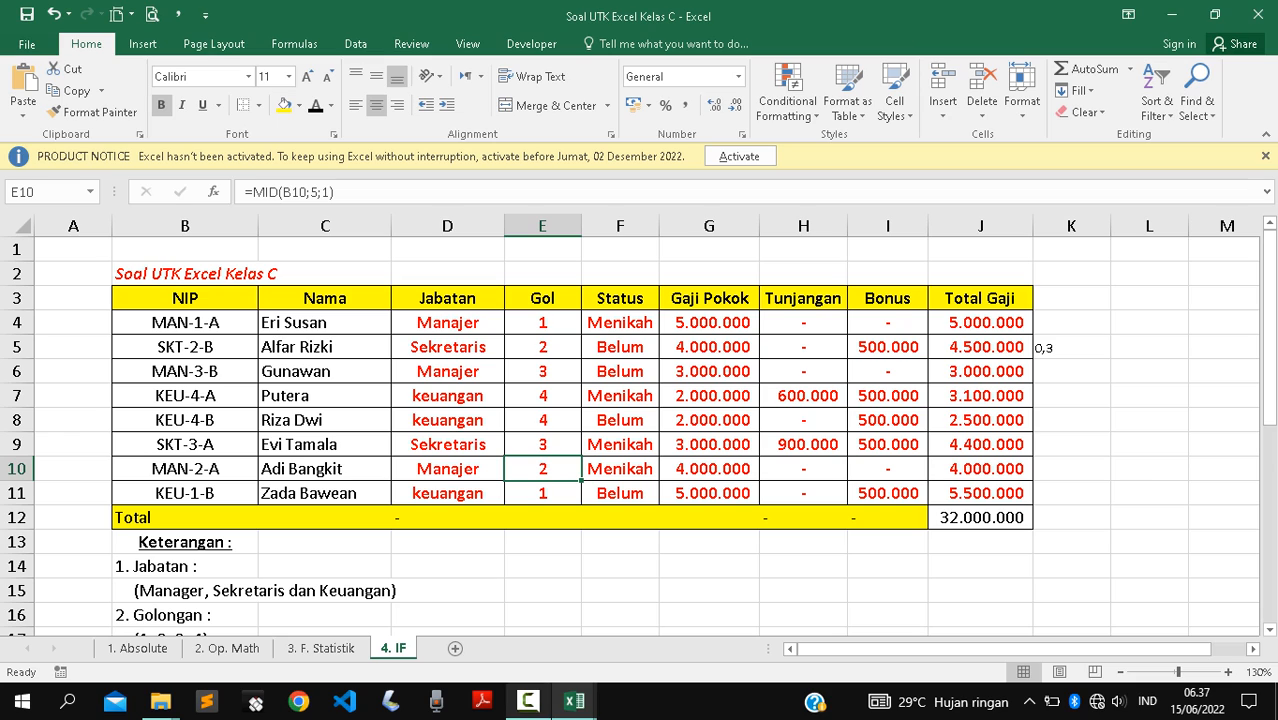
click(528, 701)
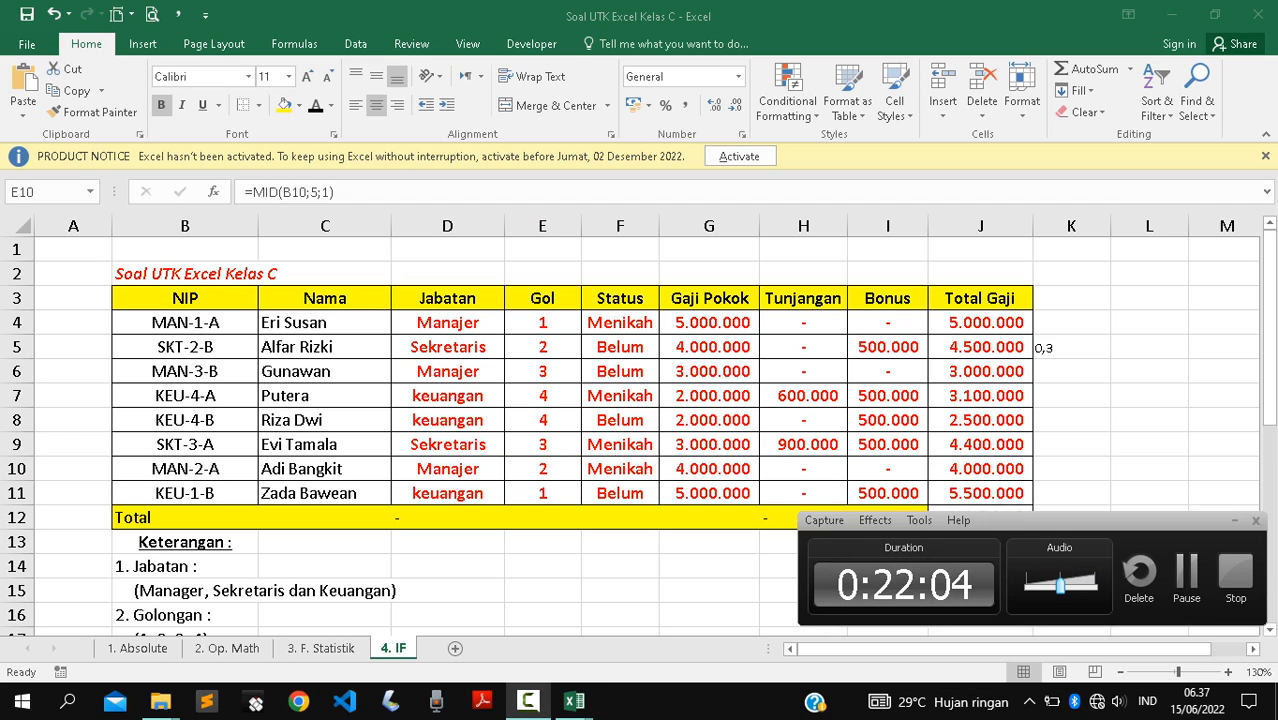